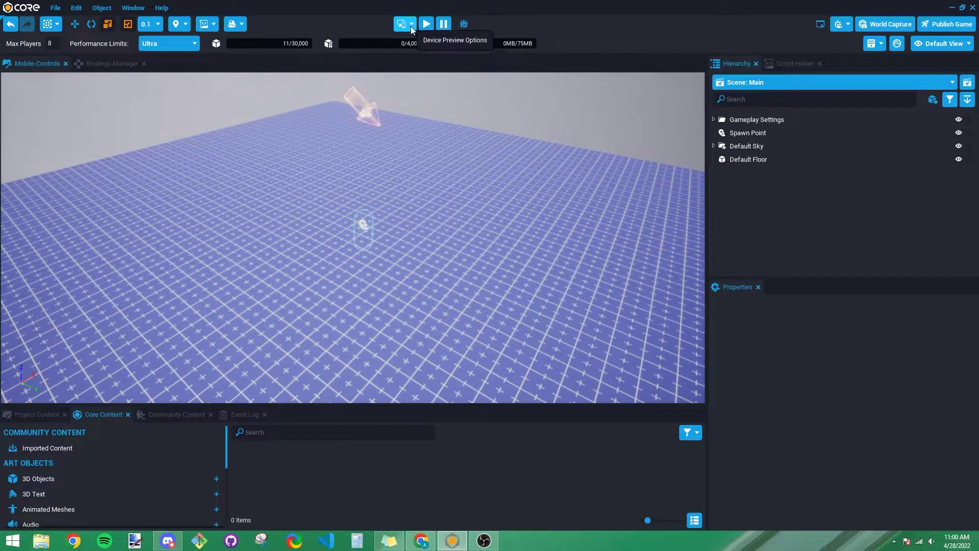
- Enable the device preview and turn on its device frame
left_click(410, 25)
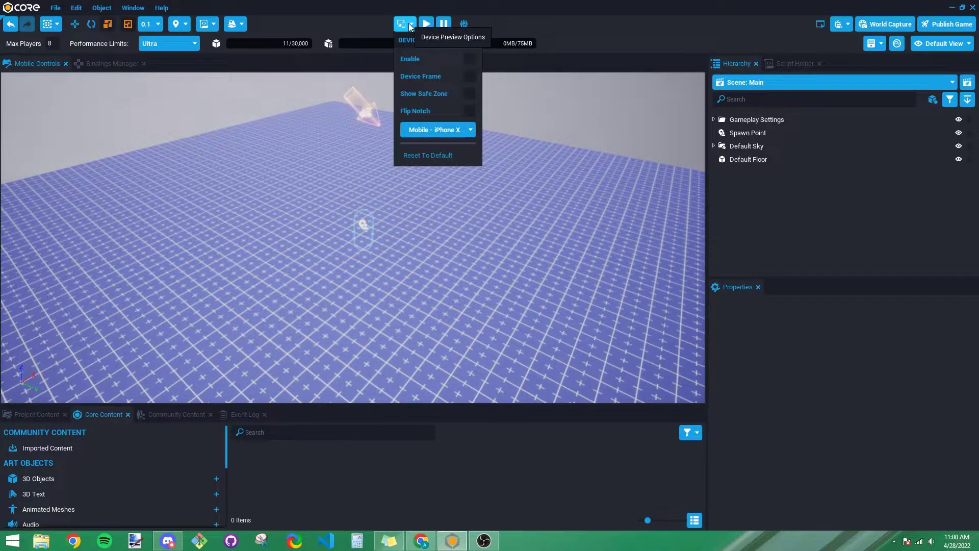
left_click(470, 60)
left_click(470, 77)
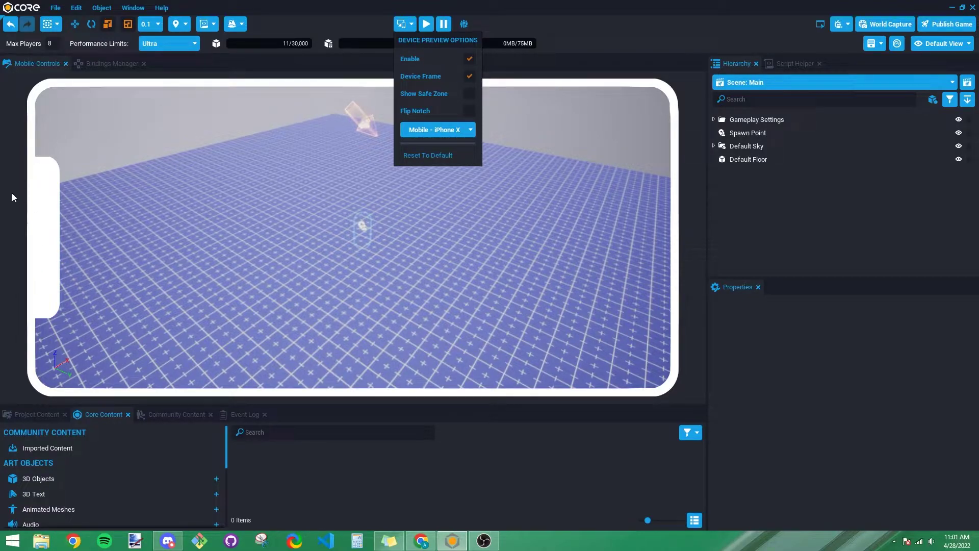
- Switch the previewed device to the iPad 8th Gen tablet
left_click(448, 131)
mouse_move(440, 159)
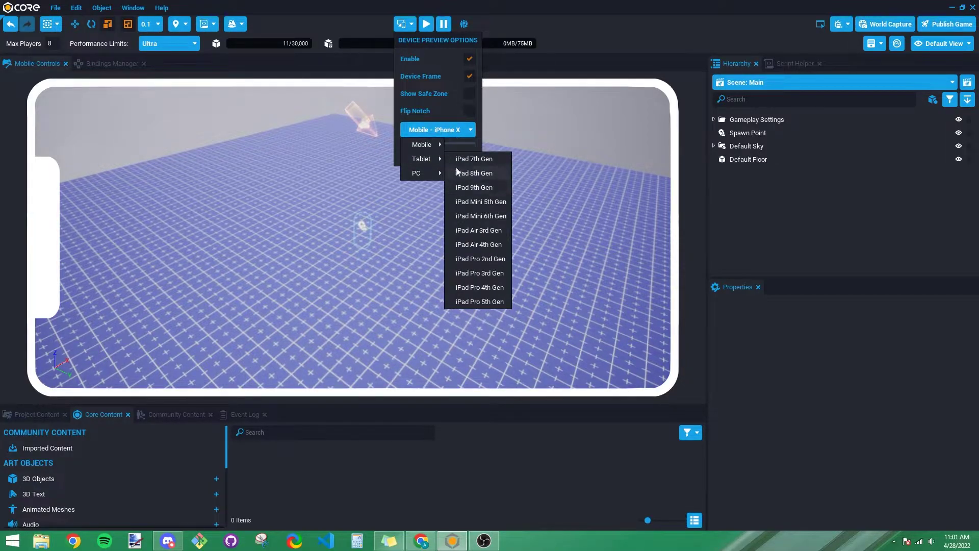
left_click(488, 172)
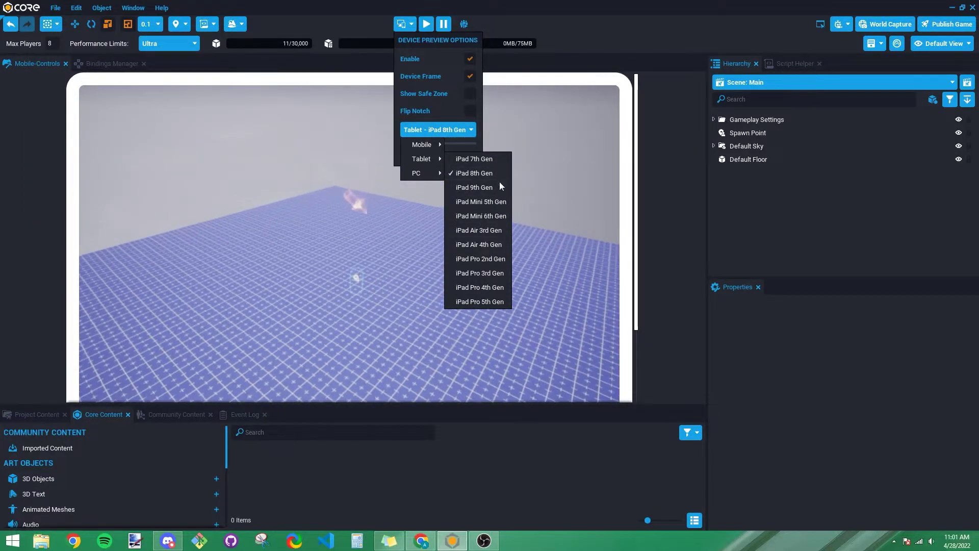
left_click(423, 179)
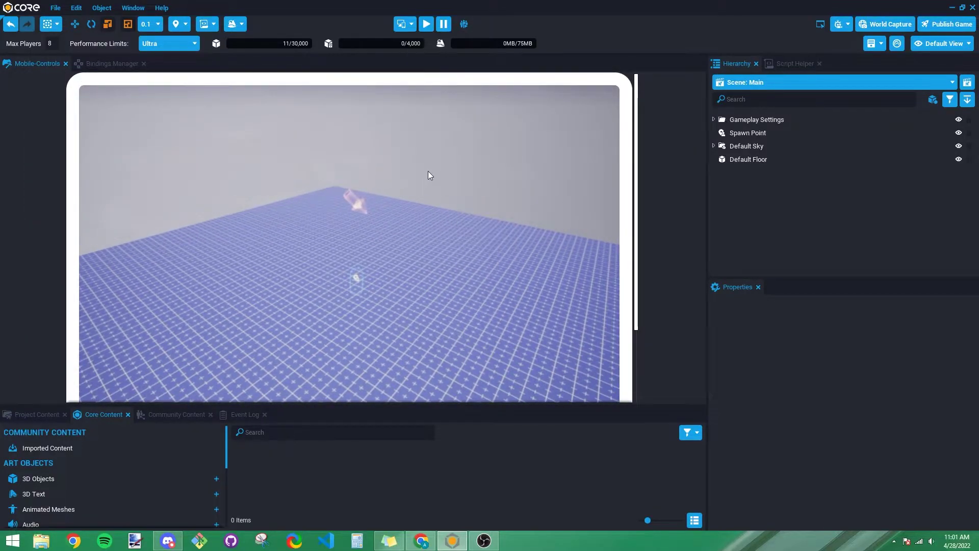
- Look at the PC resolutions offered for the device preview and set the device back to the iPhone X
left_click(403, 24)
left_click(436, 130)
mouse_move(427, 175)
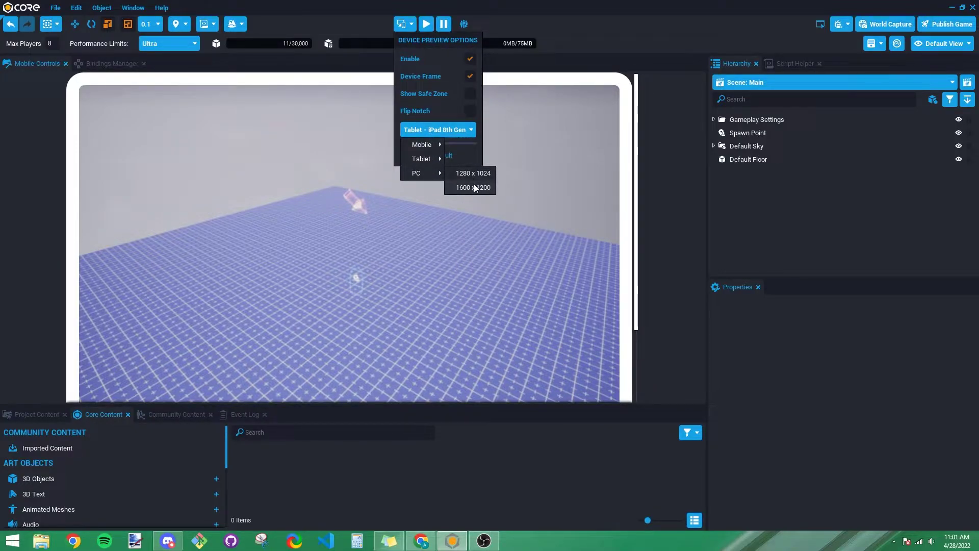
mouse_move(437, 151)
left_click(478, 147)
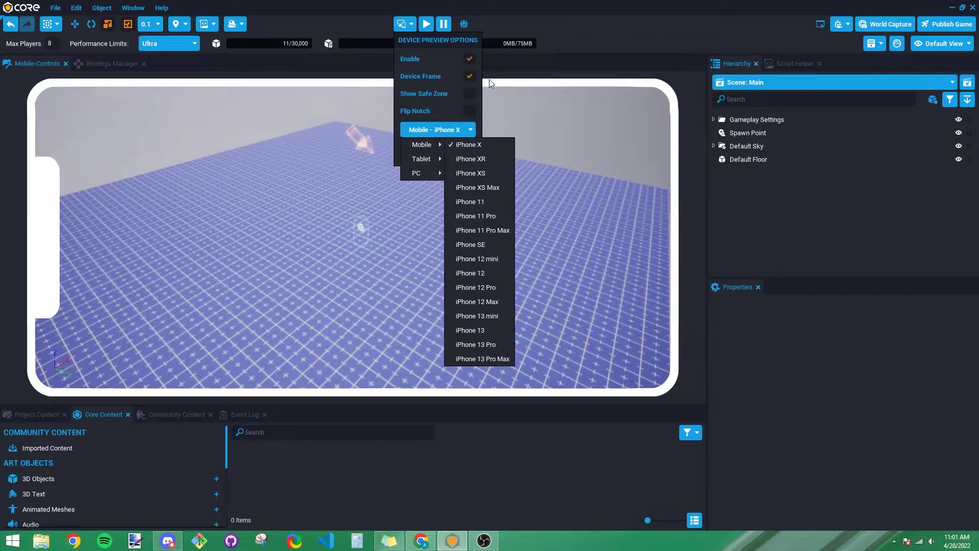
- Try the Show Safe Zone and Flip Notch preview options, turning both off again
left_click(469, 94)
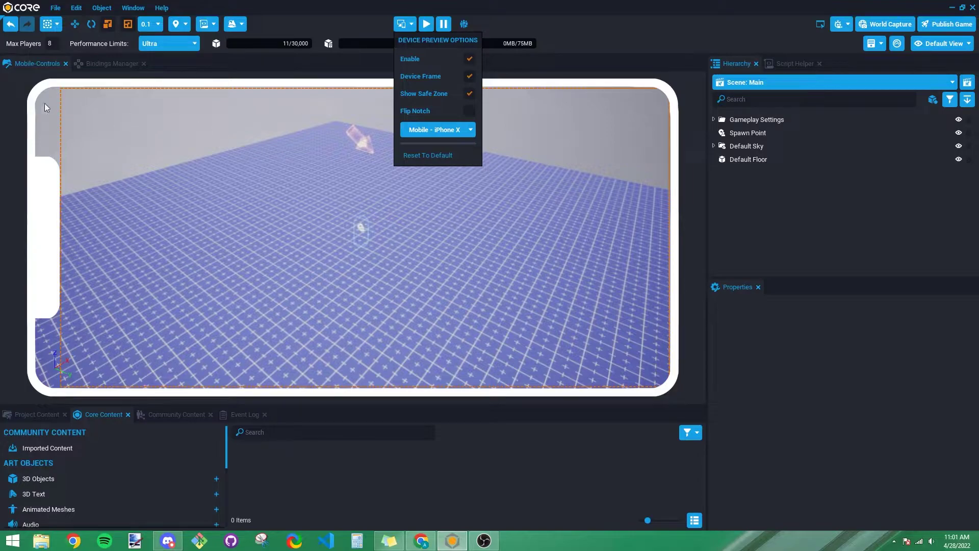
left_click(470, 110)
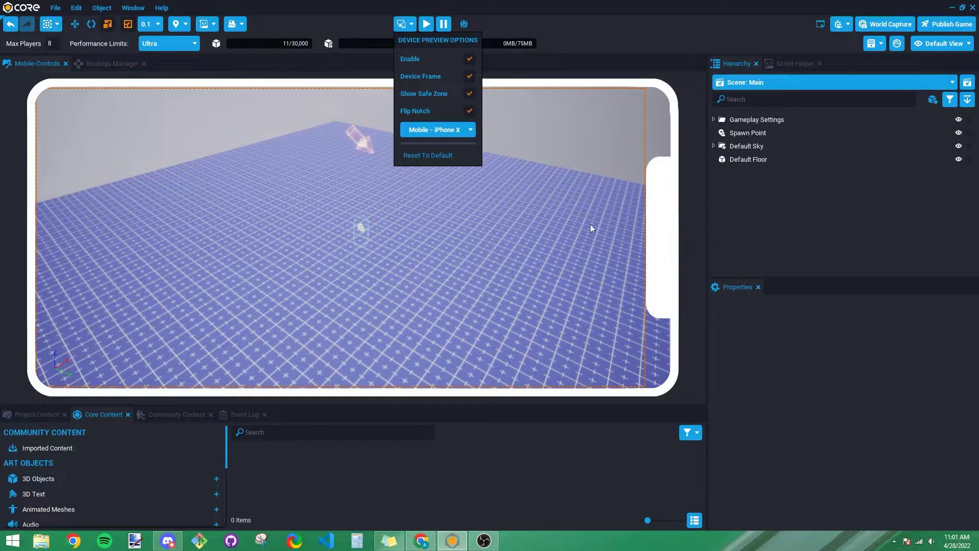
left_click(469, 110)
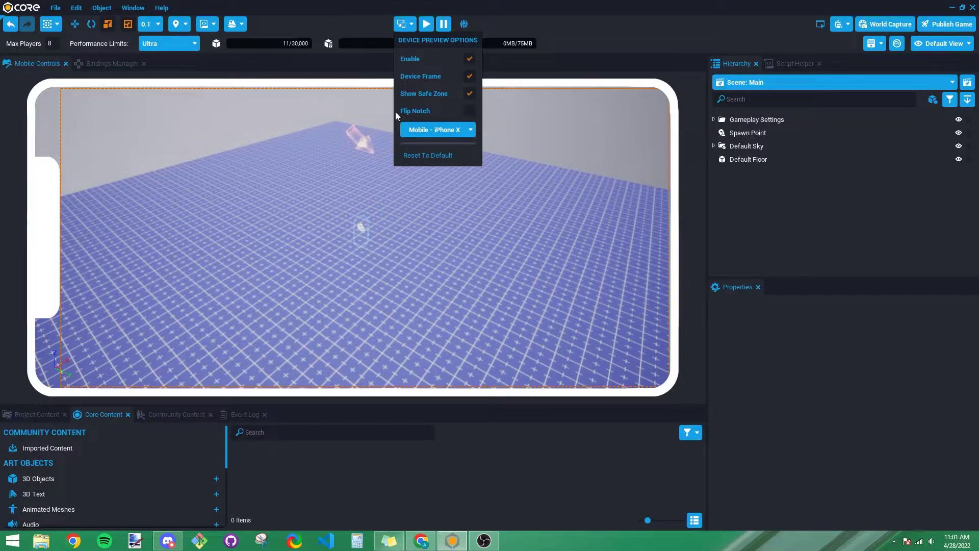
left_click(467, 94)
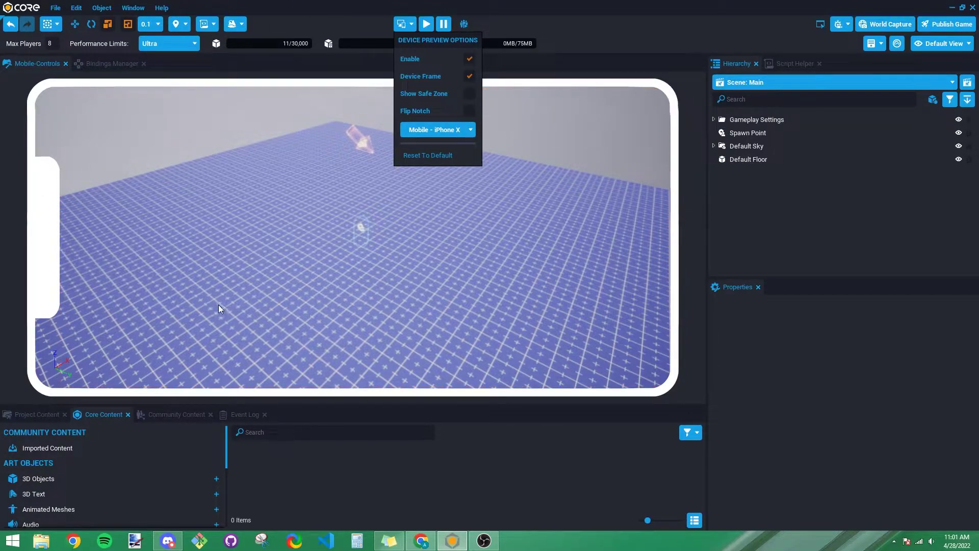
- Start the game preview and test character movement with the virtual joystick and camera rotation by touch
left_click(426, 24)
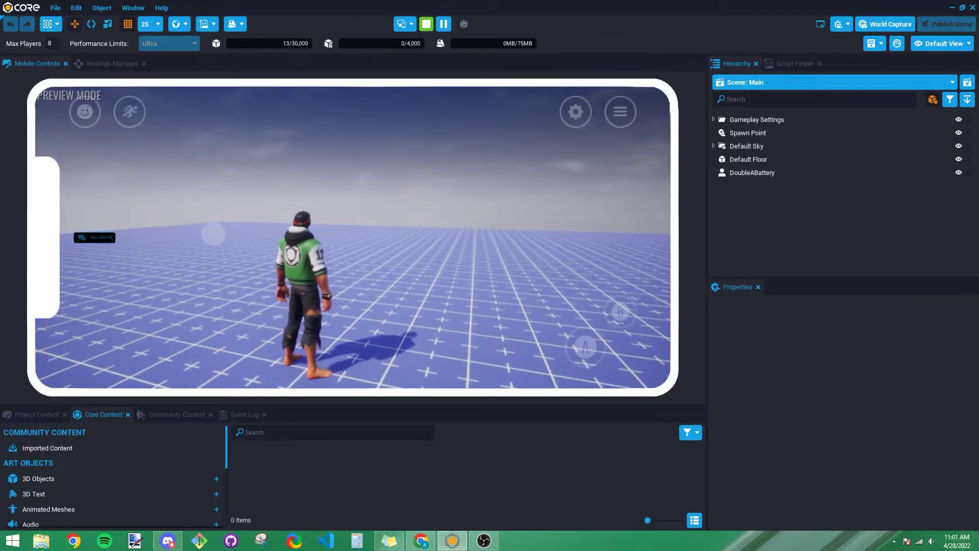
mouse_move(200, 236)
left_mouse_down()
mouse_move(200, 190)
mouse_move(203, 218)
left_mouse_up()
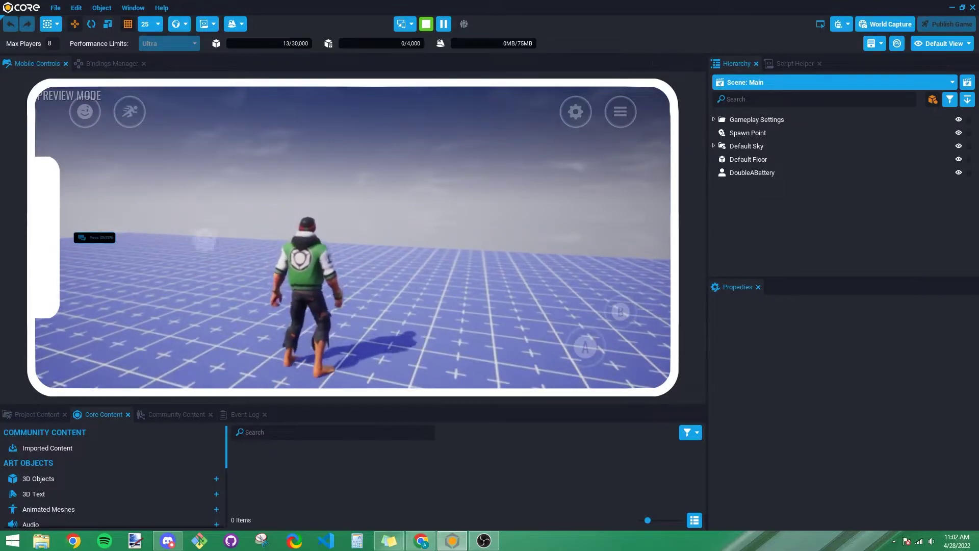
left_click_drag(206, 232, 194, 198)
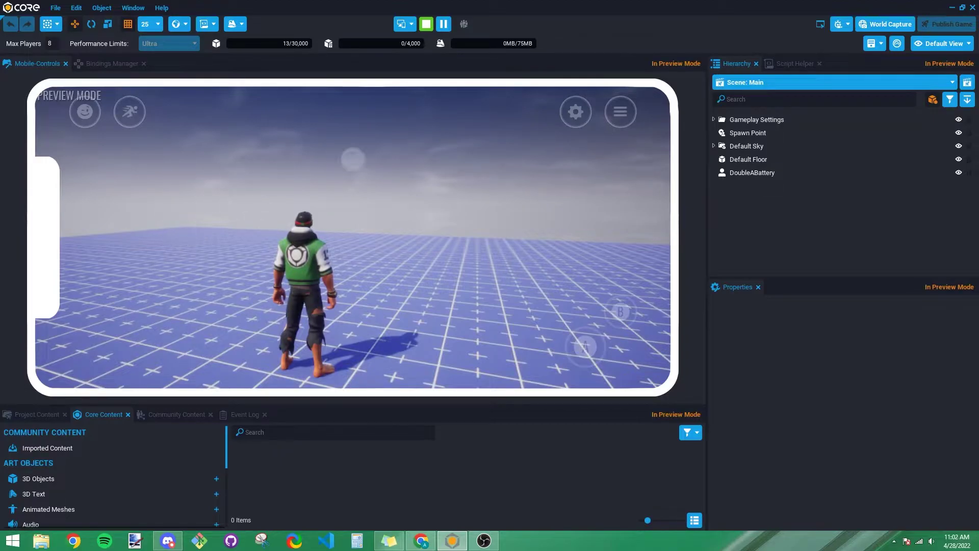
mouse_move(183, 246)
left_mouse_down()
mouse_move(189, 186)
mouse_move(190, 267)
mouse_move(130, 204)
mouse_move(186, 172)
mouse_move(188, 252)
left_mouse_up()
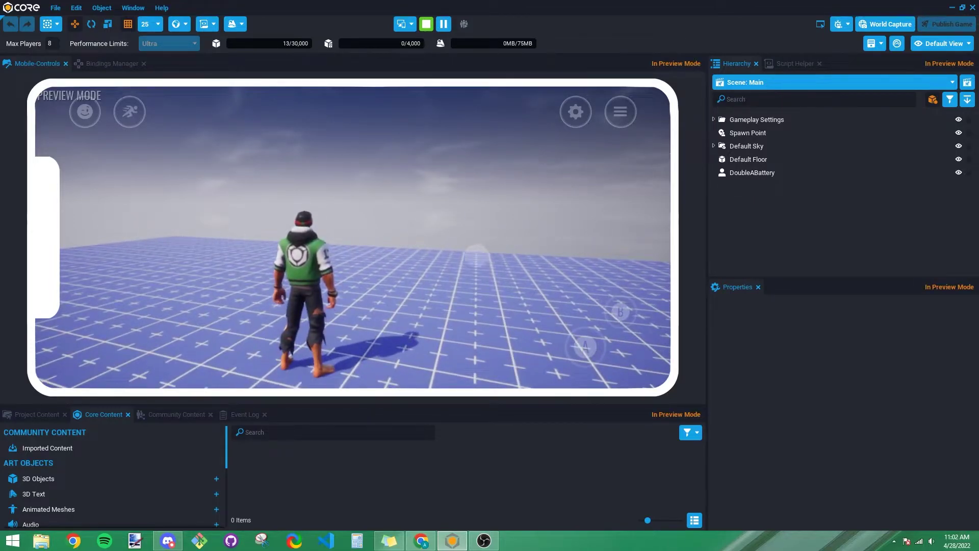
left_click_drag(83, 232, 169, 277)
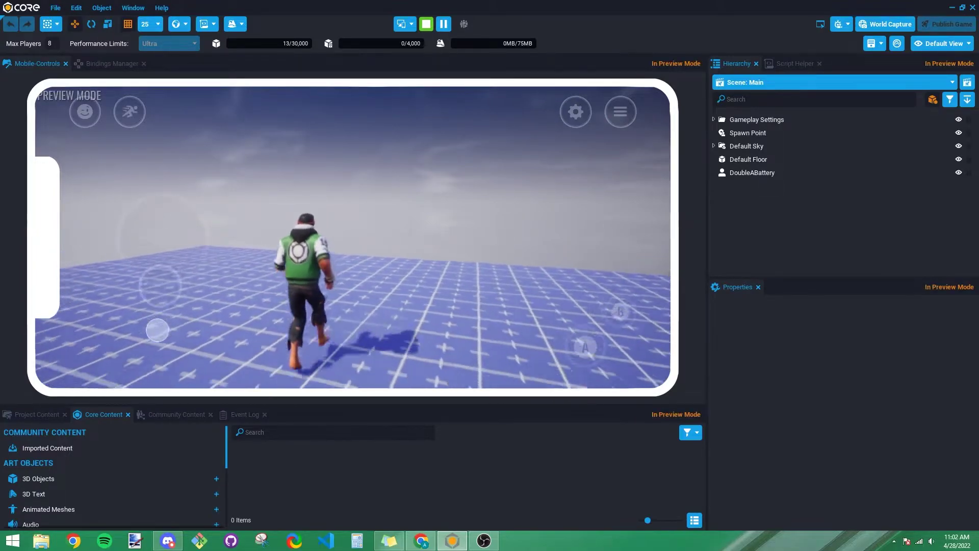
left_click_drag(153, 214, 182, 268)
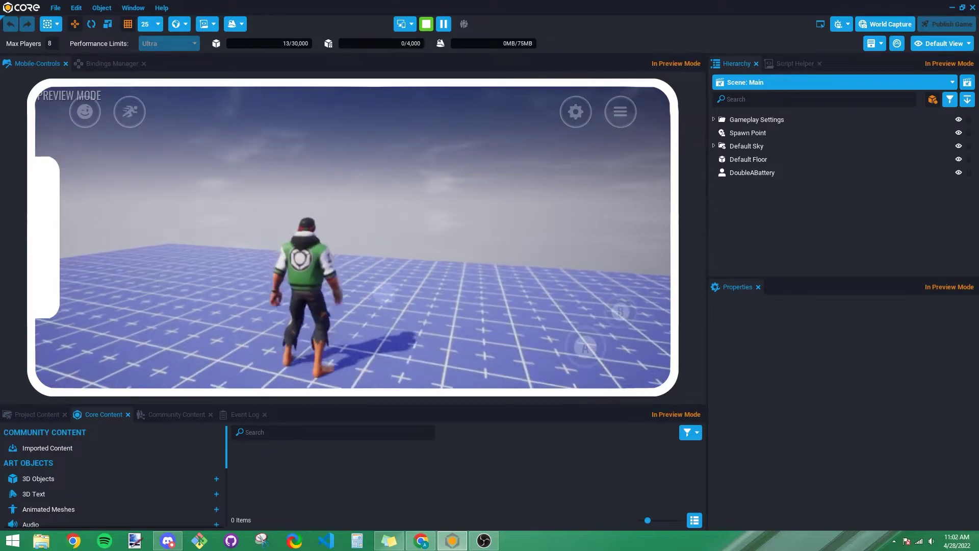
left_click_drag(491, 248, 557, 228)
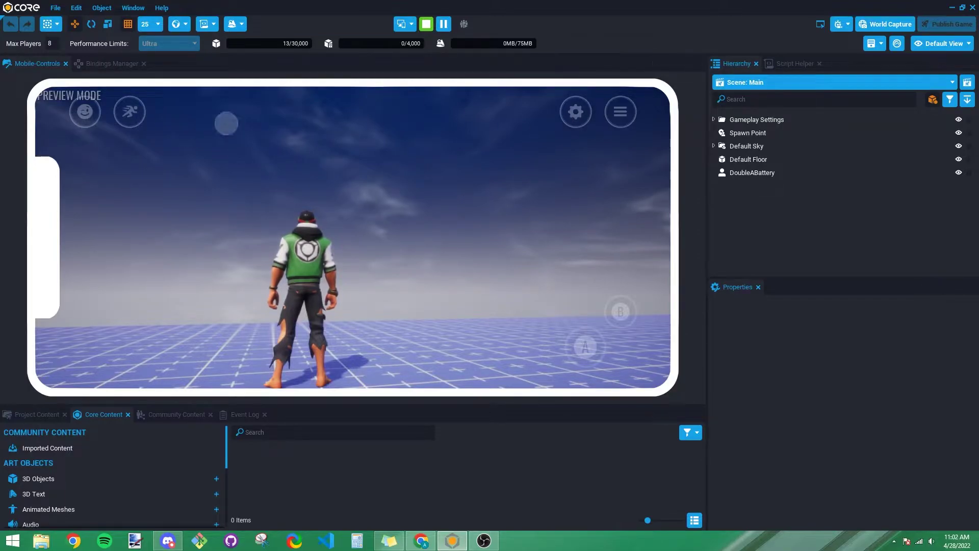
- Test the on-screen mount control and check the emotes and settings windows, closing each one
left_click(129, 112)
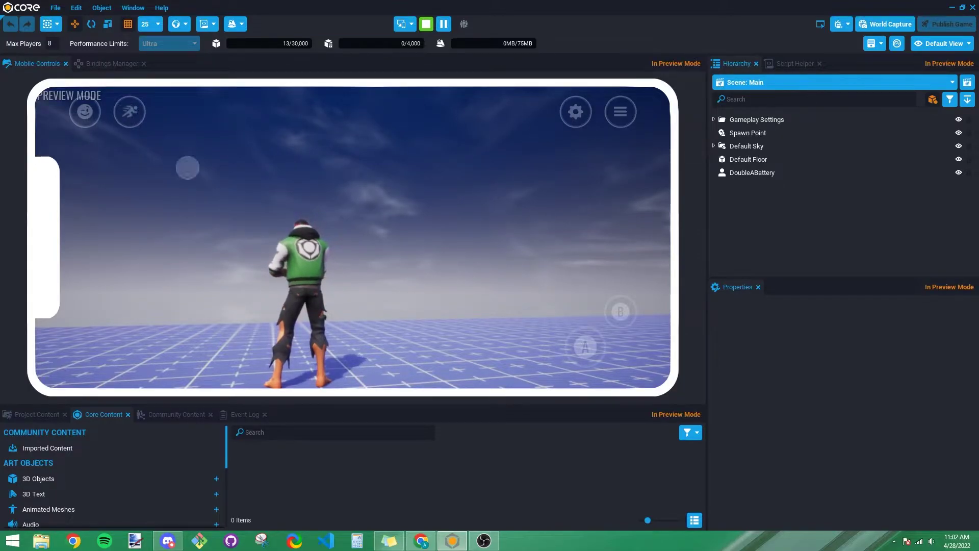
left_click(85, 112)
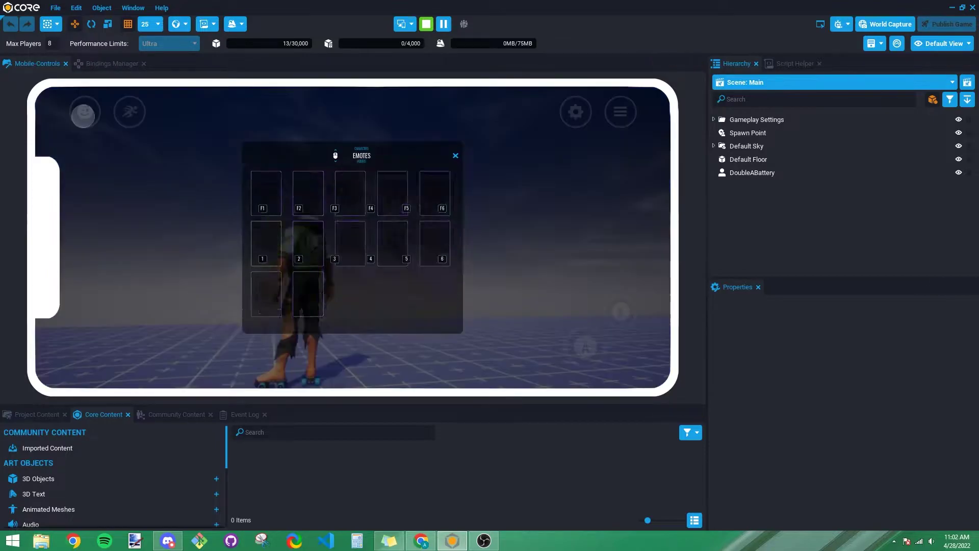
left_click(456, 180)
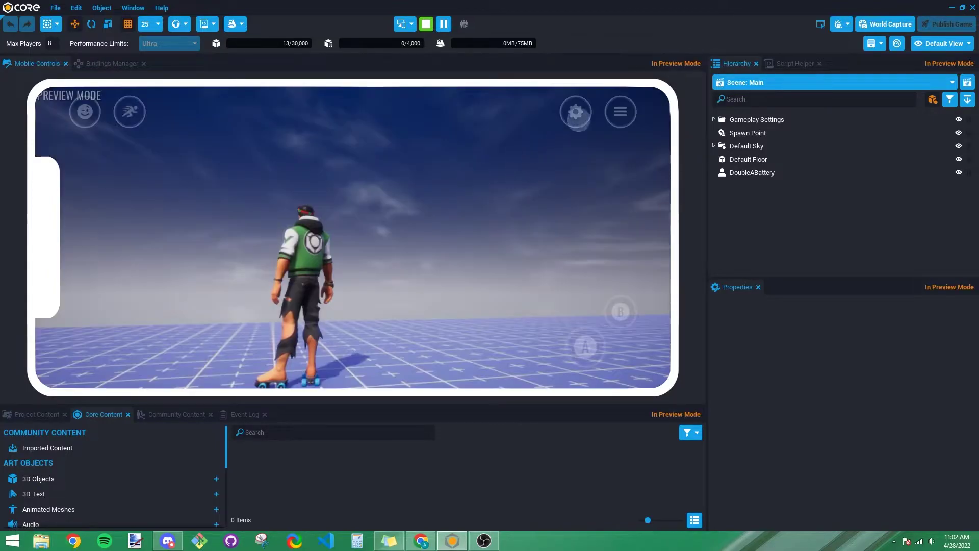
left_click(575, 111)
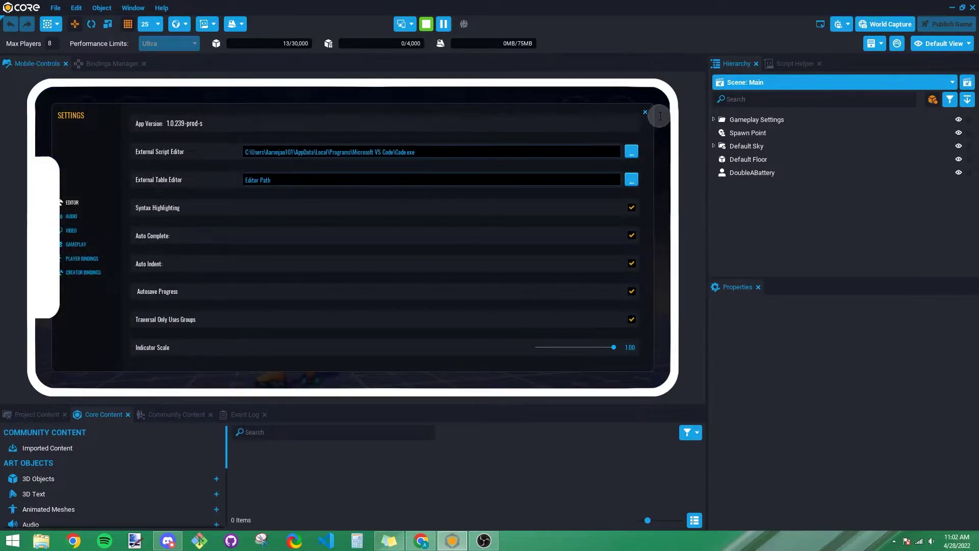
left_click(645, 112)
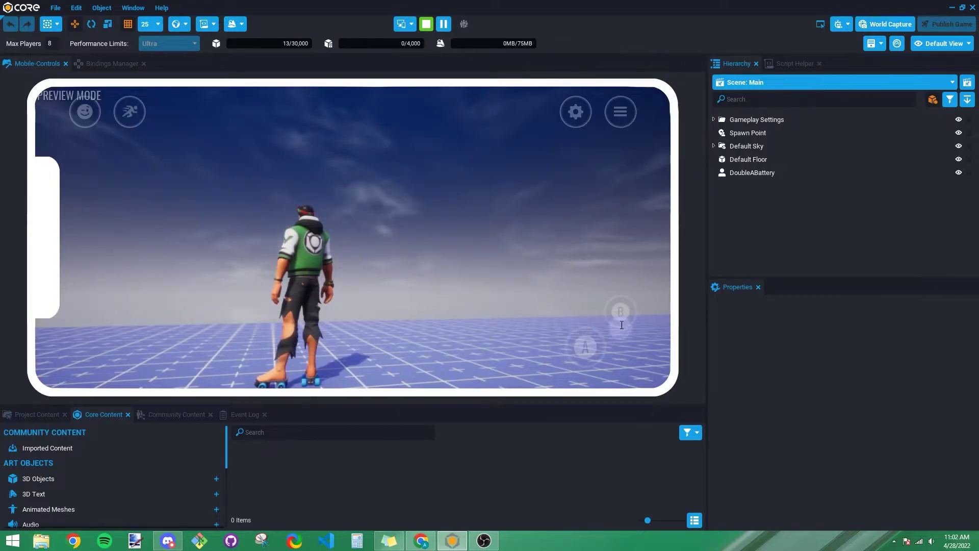
- Test the on-screen A and B action controls with the character, rotate the camera around it, and stop the preview
left_click(584, 347)
left_click(586, 346)
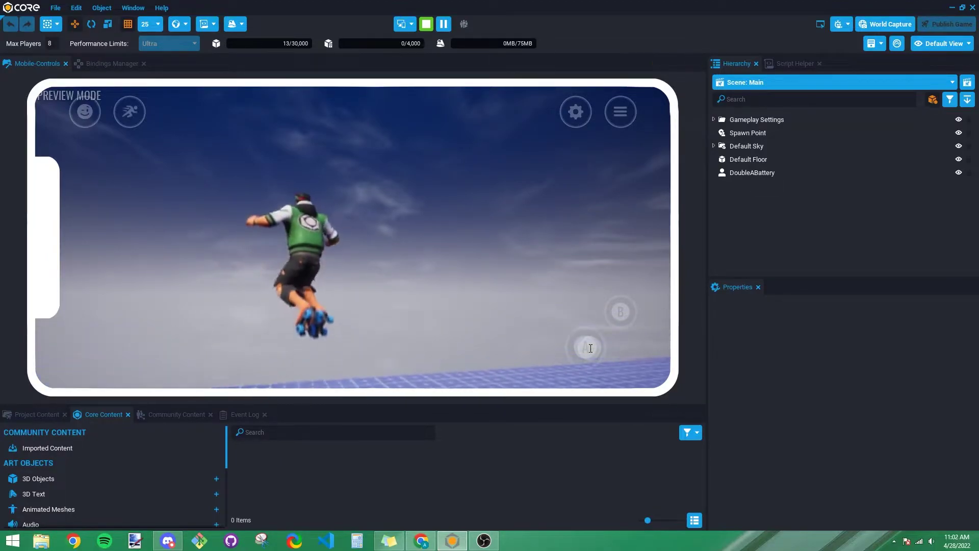
left_click(586, 346)
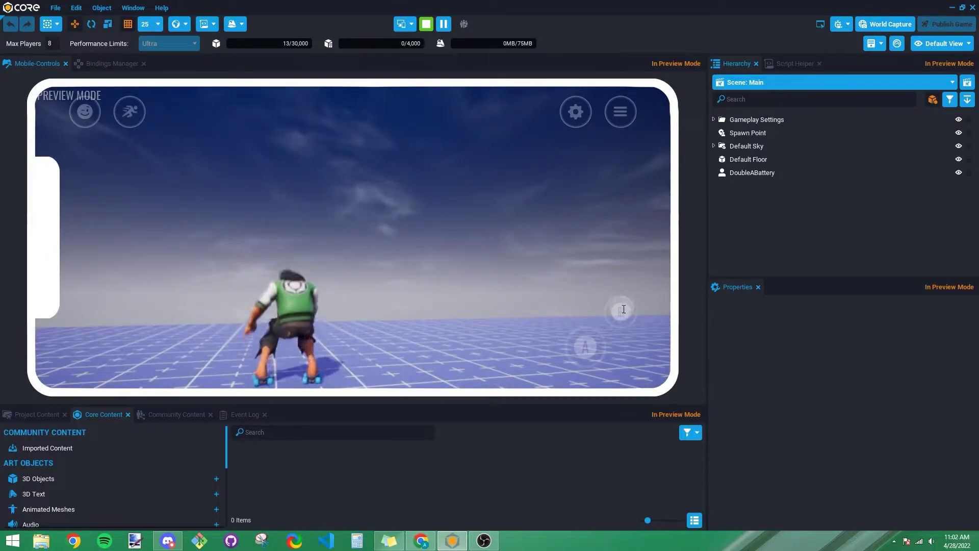
left_click(622, 314)
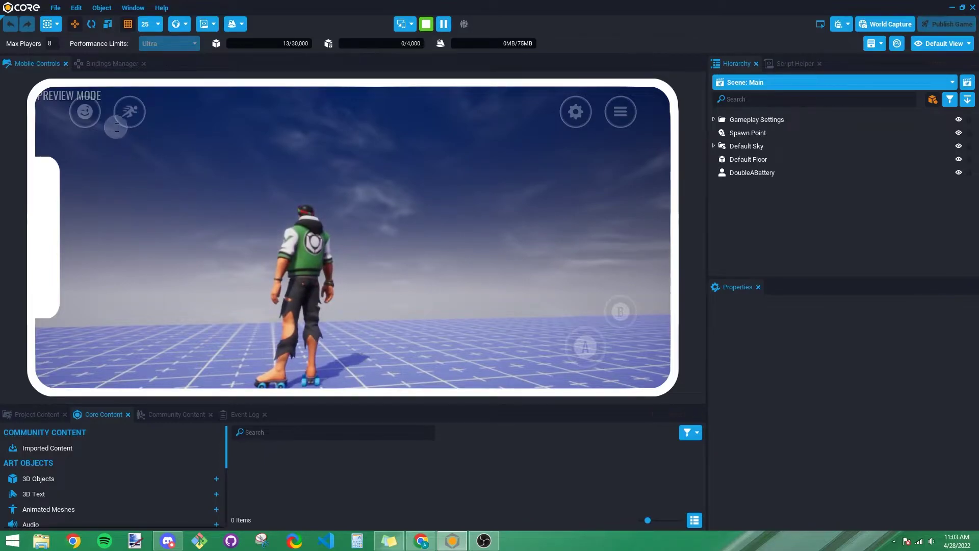
left_click(619, 312)
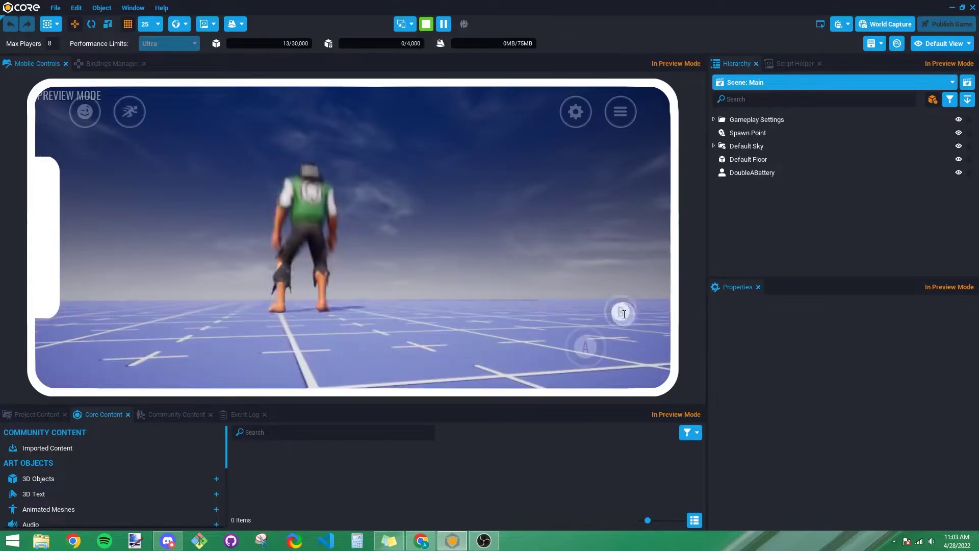
left_click_drag(466, 201, 286, 219)
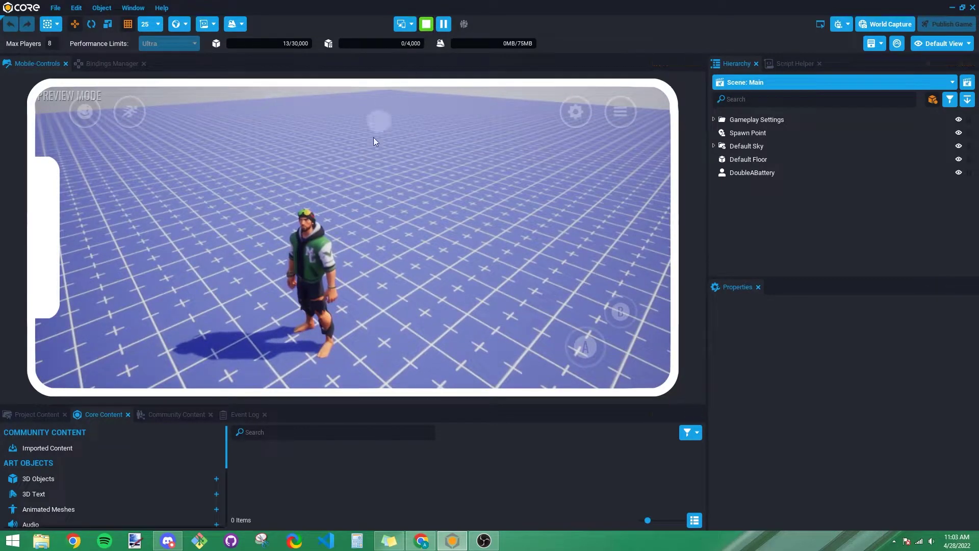
left_click(426, 24)
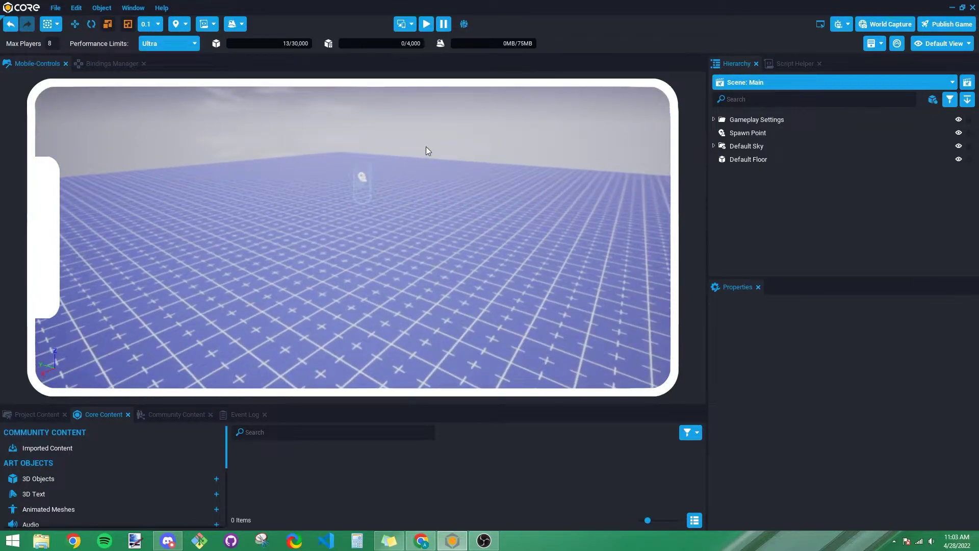
- Search Core Content for "advanced rif", place the Advanced Assault Rifle on the floor near the spawn point, and focus on it
left_click(243, 431)
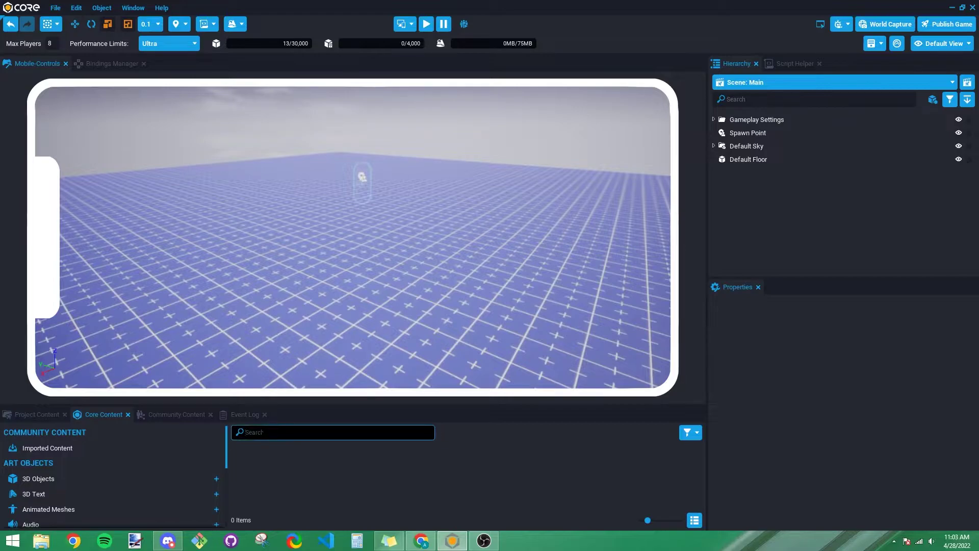
type("ad")
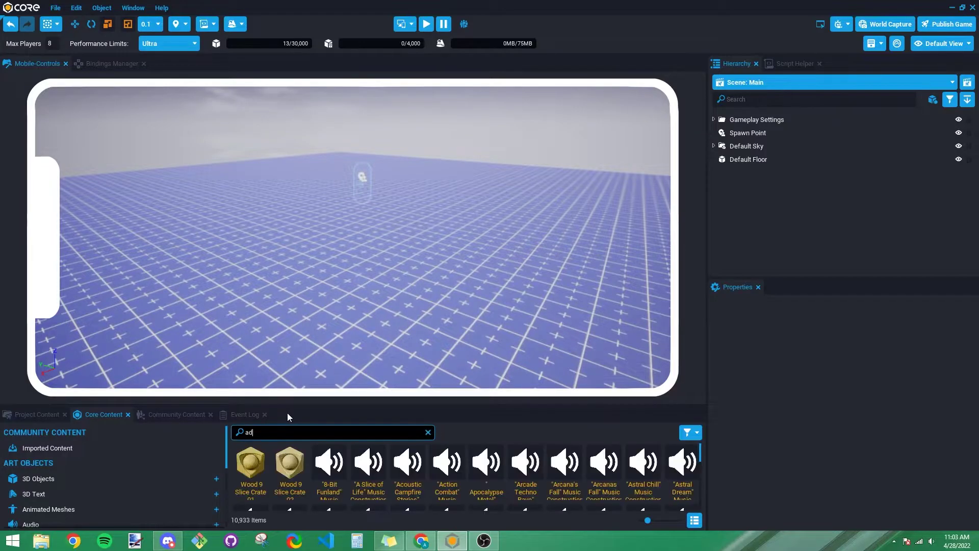
type("vanced rif;e")
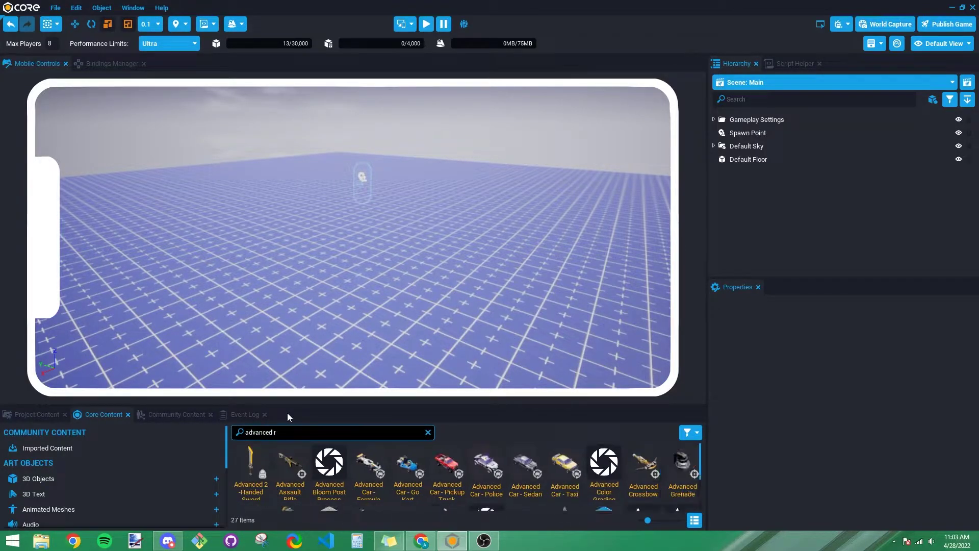
key("BackSpace")
key("BackSpace")
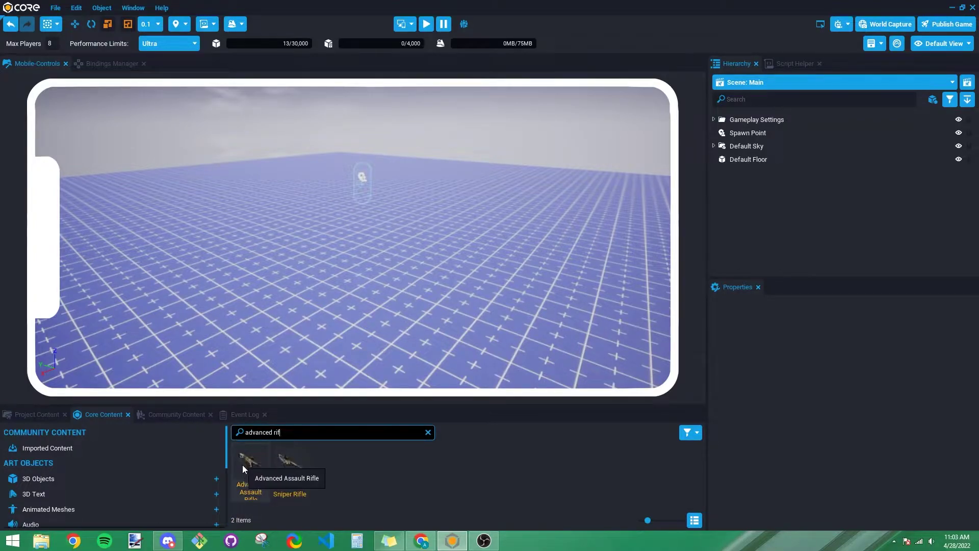
left_click_drag(250, 473, 340, 246)
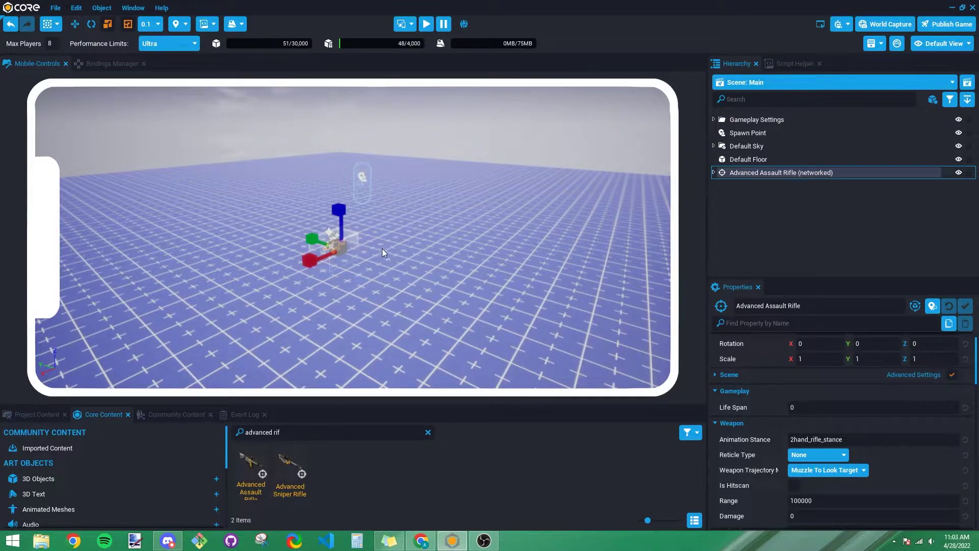
key("f")
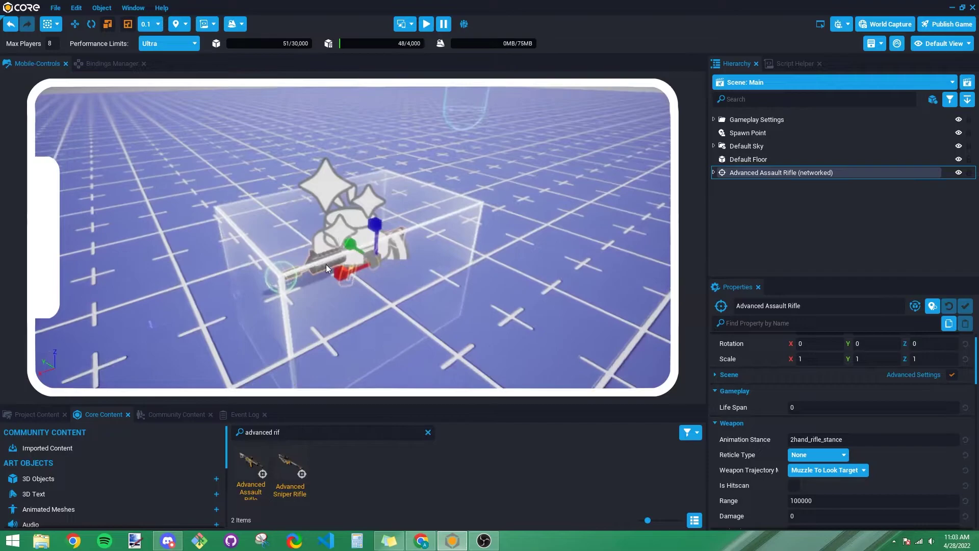
- Start the game preview, walk the character to the rifle on the floor, and equip it with the on-screen X control
left_click(426, 24)
key("w")
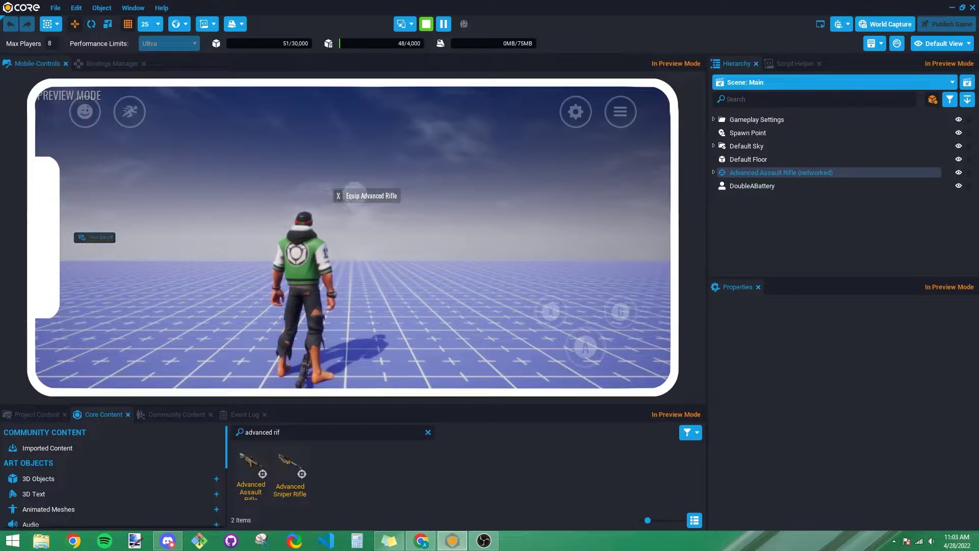
left_click_drag(376, 296, 414, 301)
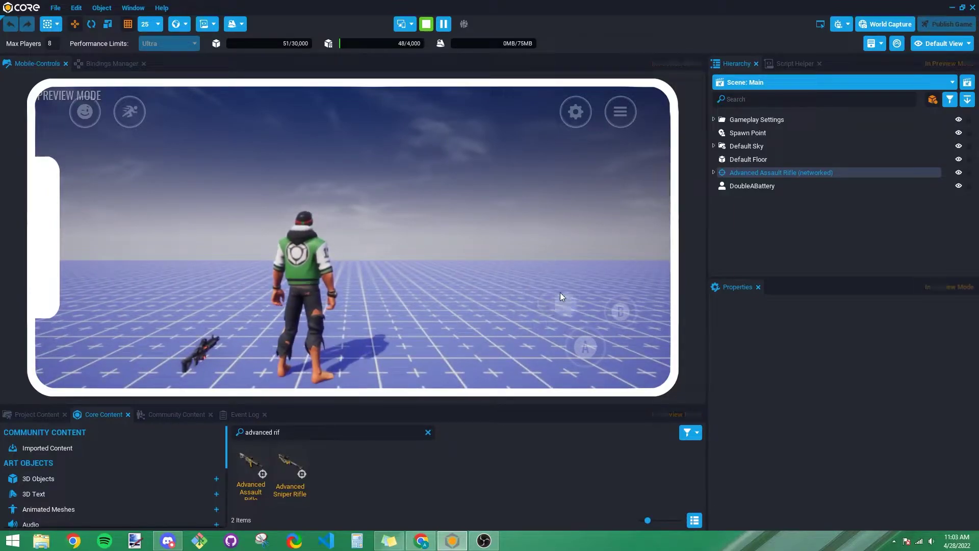
left_click_drag(274, 262, 340, 215)
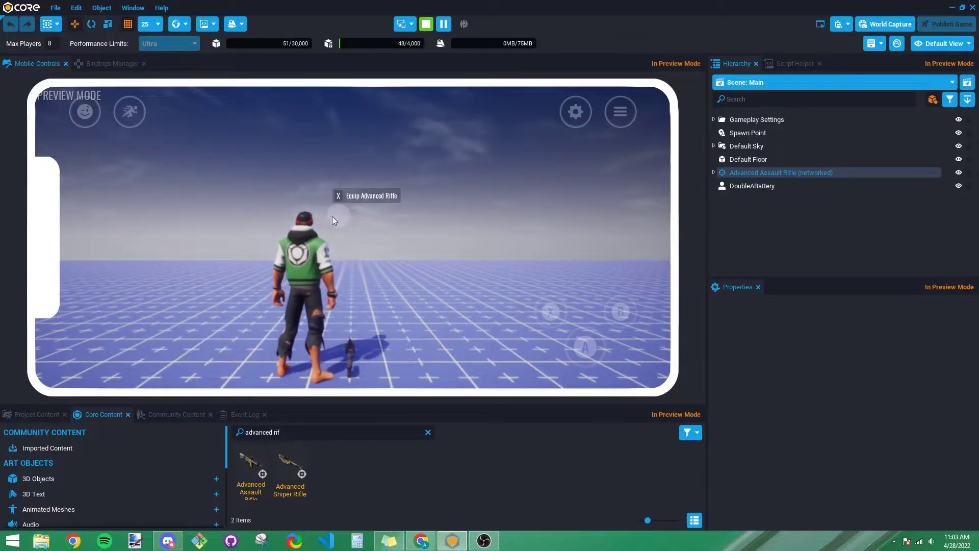
left_click(552, 312)
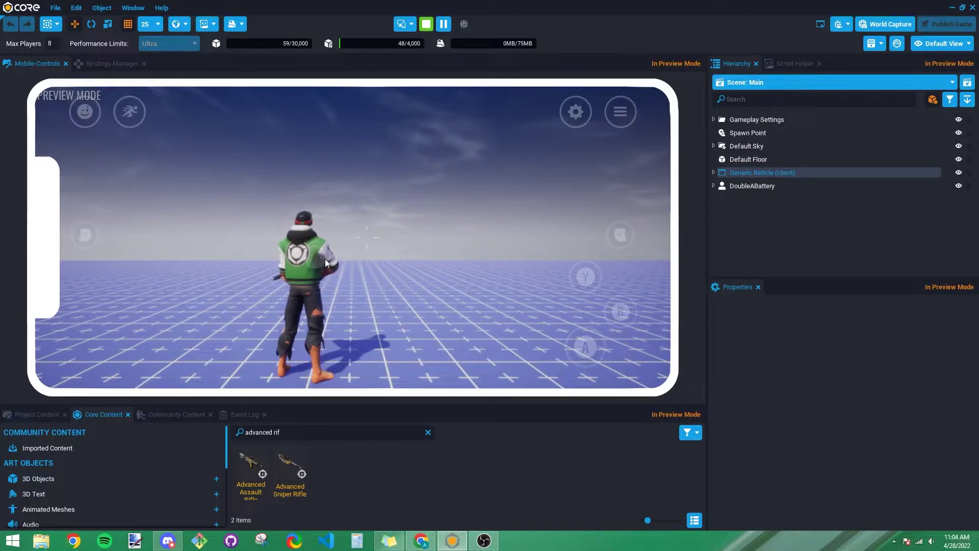
- Test the on-screen Y reload control and the A jump control with the equipped rifle
mouse_move(227, 259)
left_mouse_down()
mouse_move(270, 301)
mouse_move(240, 268)
left_mouse_up()
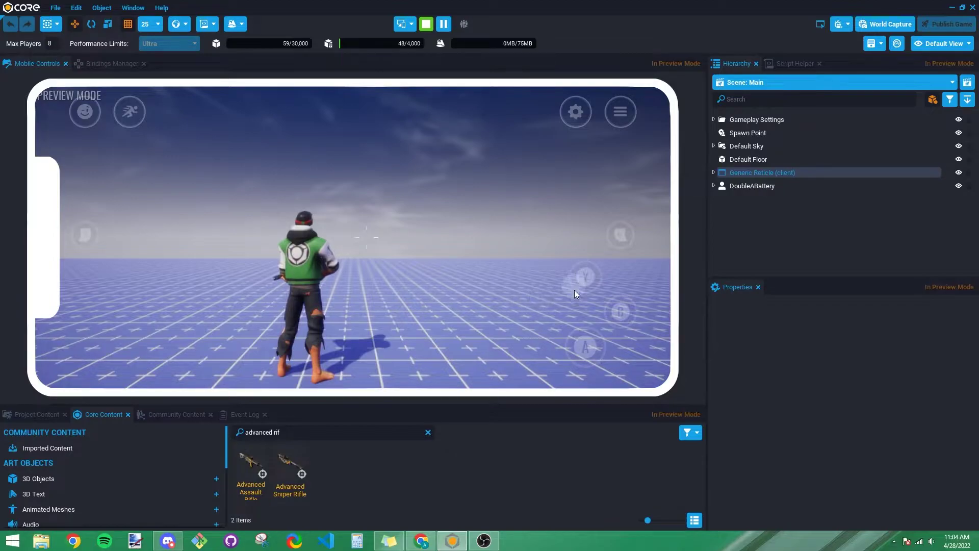
left_click(585, 276)
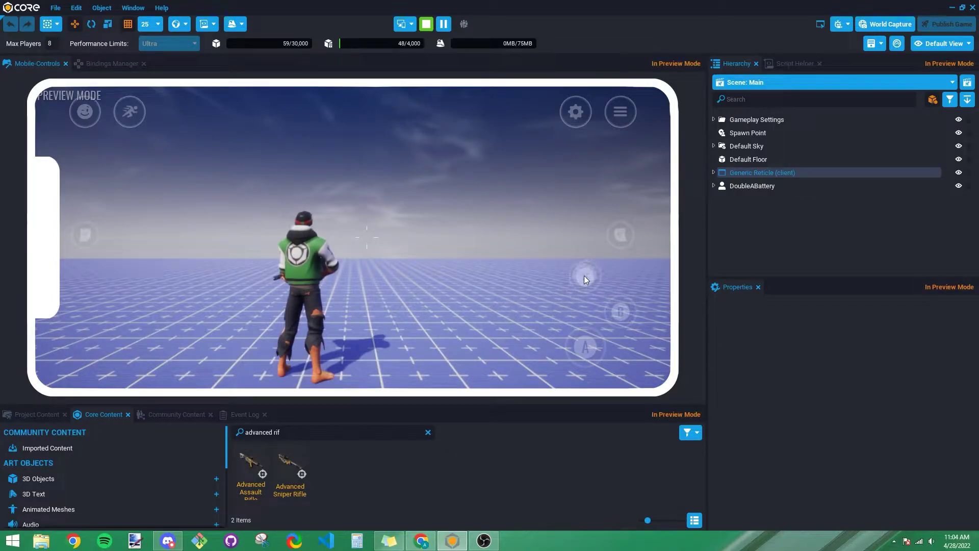
left_click(588, 281)
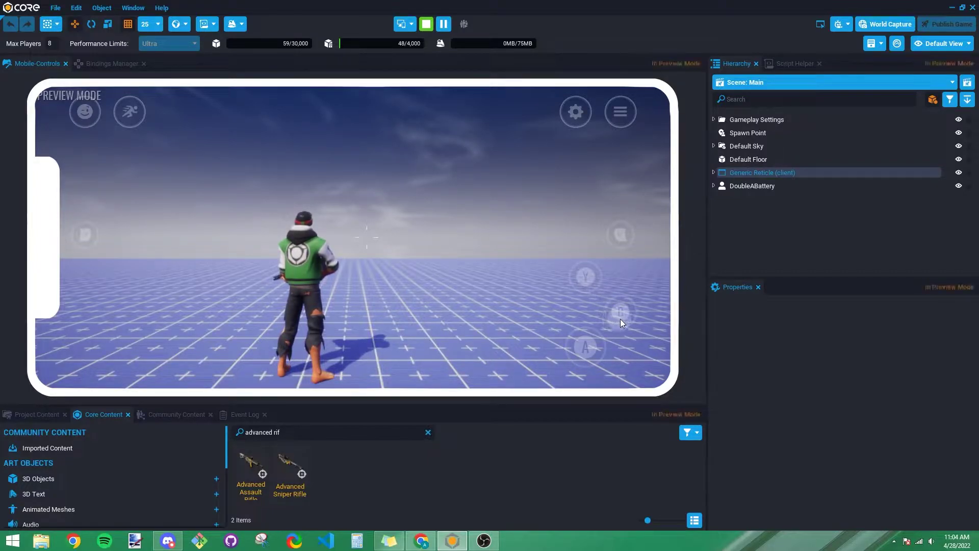
left_click(586, 354)
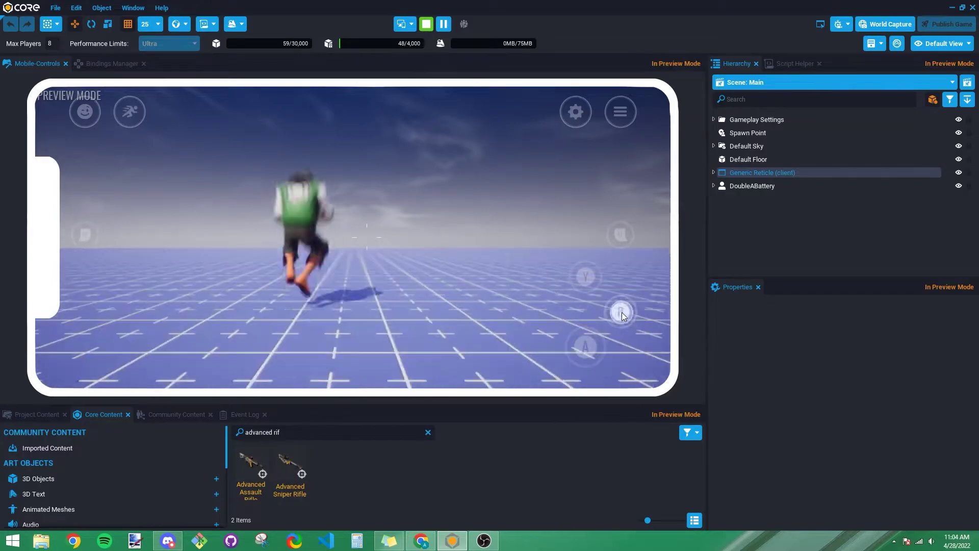
- Fire the equipped rifle repeatedly with the on-screen right trigger control, also sliding the touch while shooting
left_click(620, 236)
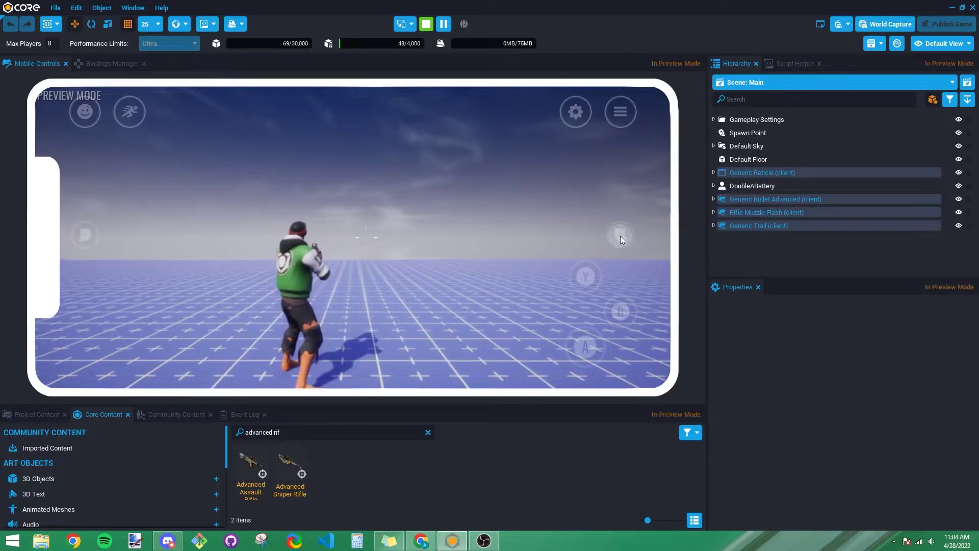
left_click(620, 235)
left_click(622, 234)
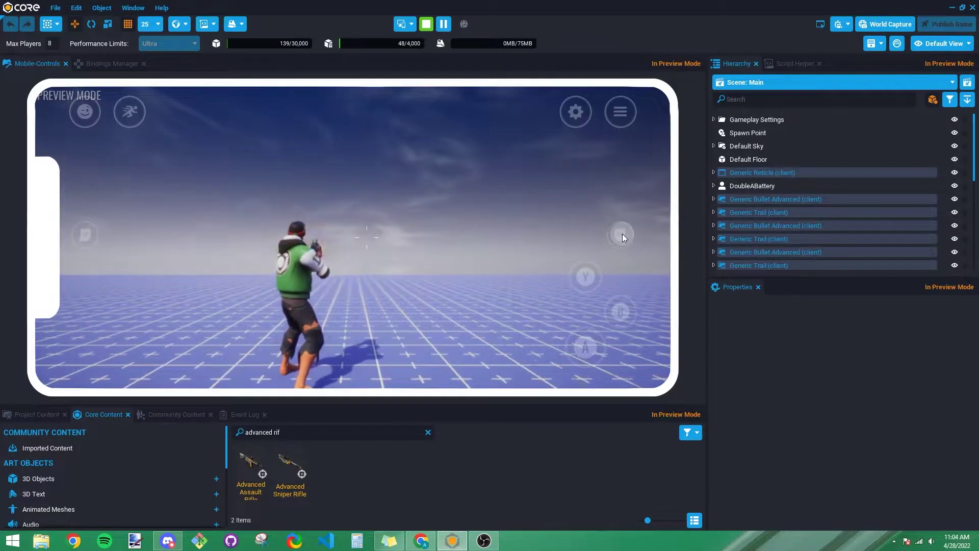
left_click_drag(622, 234, 637, 252)
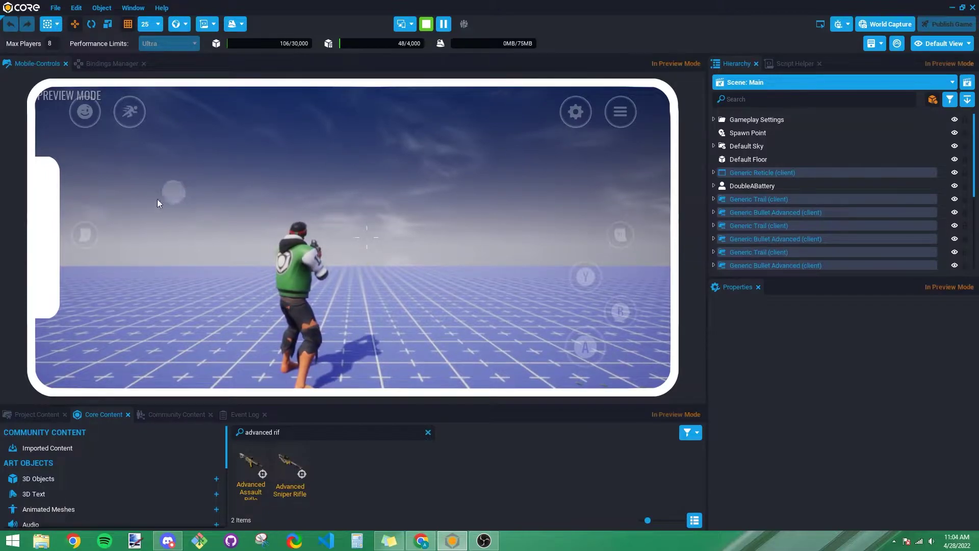
left_click_drag(662, 247, 590, 275)
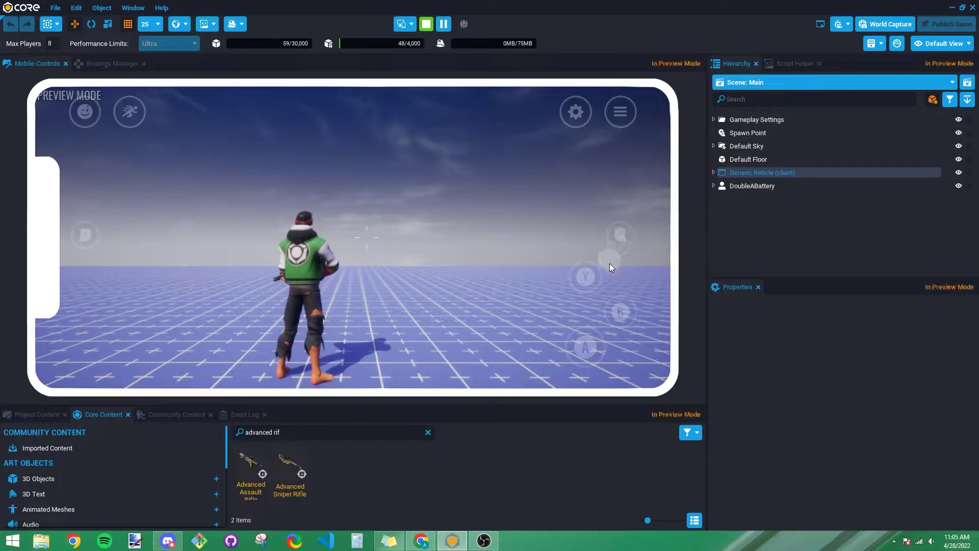
- Test the on-screen jump and reload controls once more, and stop the preview
left_click(588, 351)
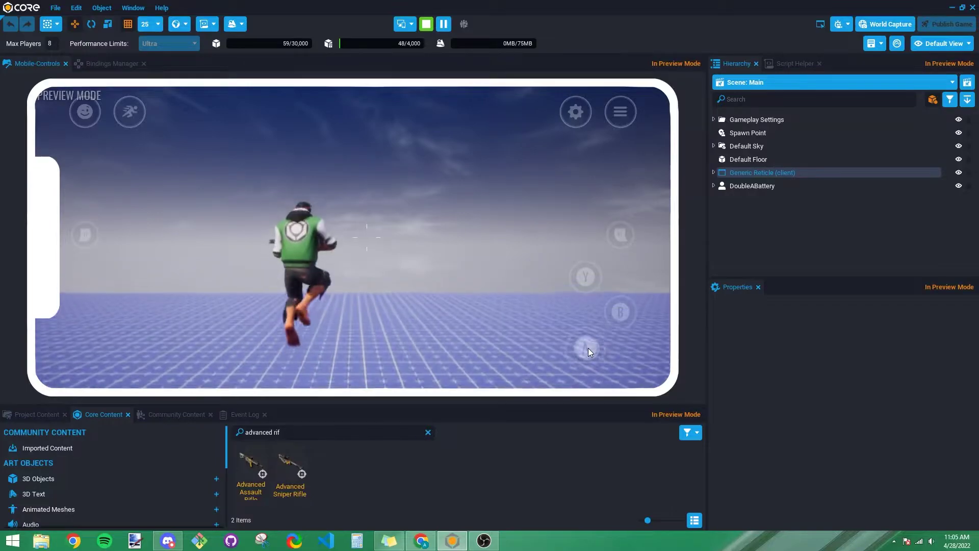
left_click(585, 275)
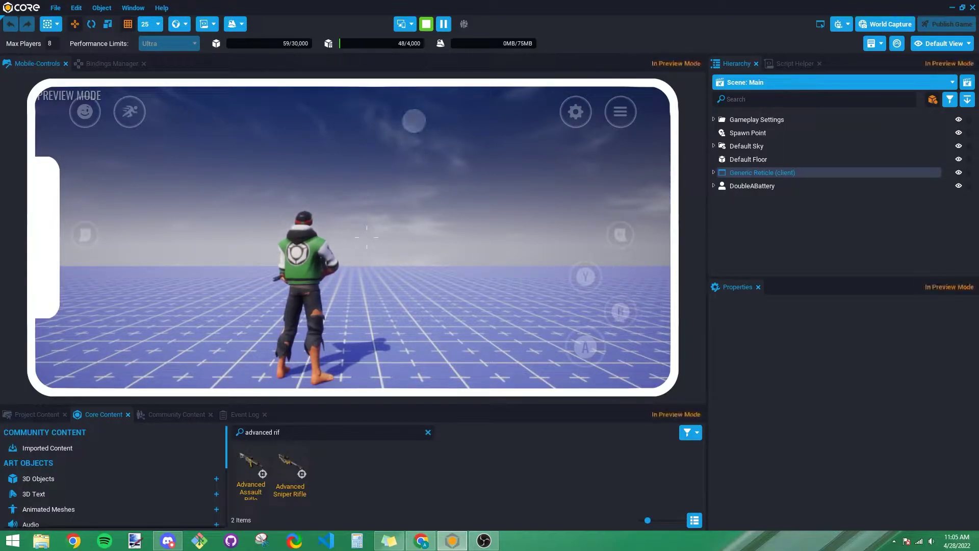
left_click(426, 24)
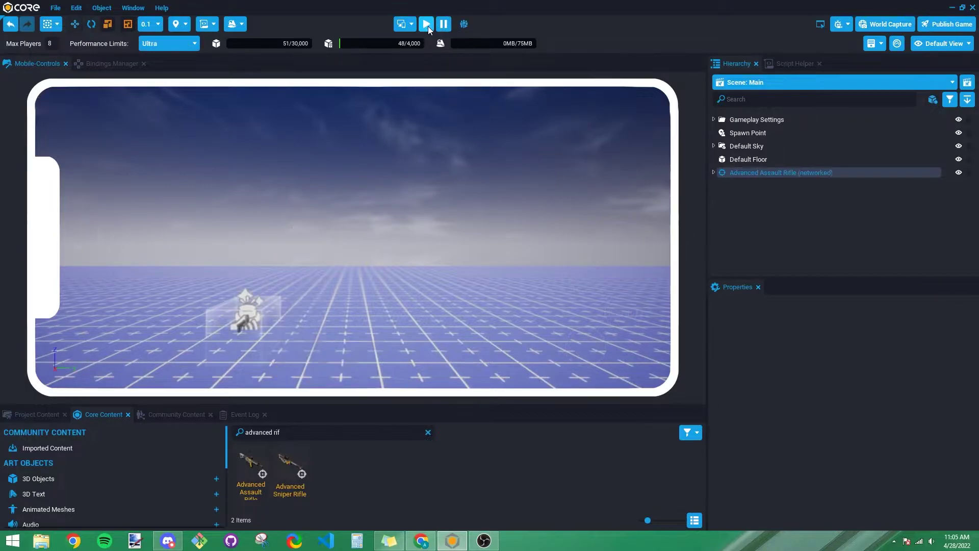
- Expand the Advanced Assault Rifle in the hierarchy and inspect its Shoot and Reload abilities
left_click(713, 173)
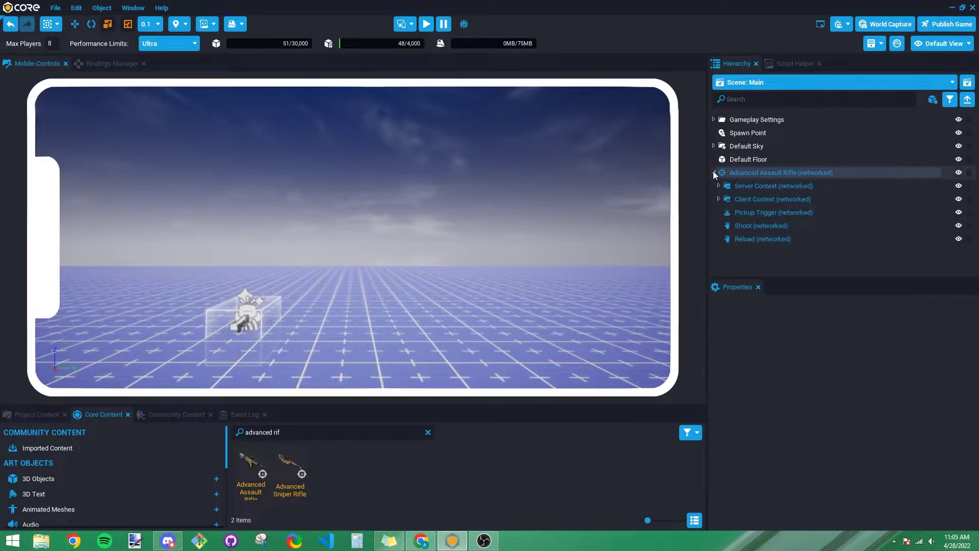
left_click(760, 228)
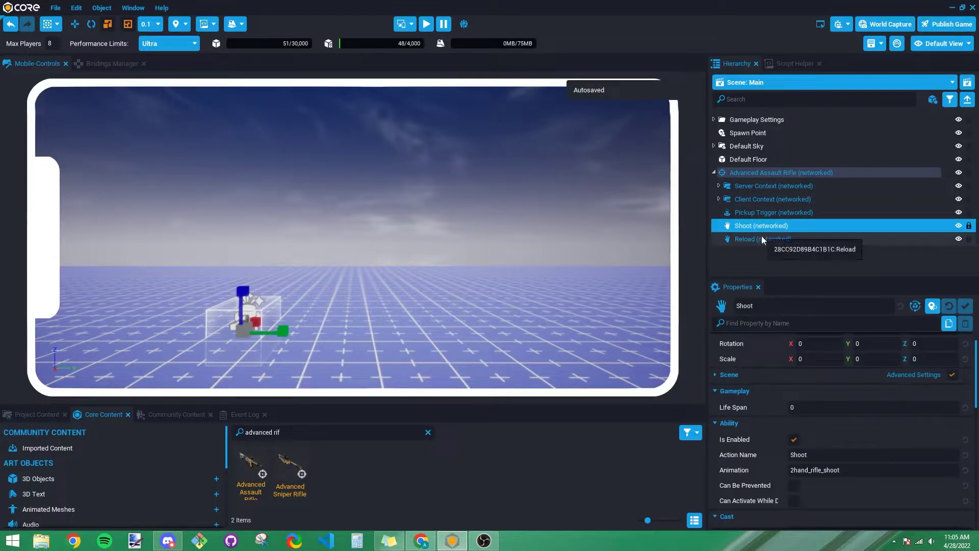
left_click(762, 239)
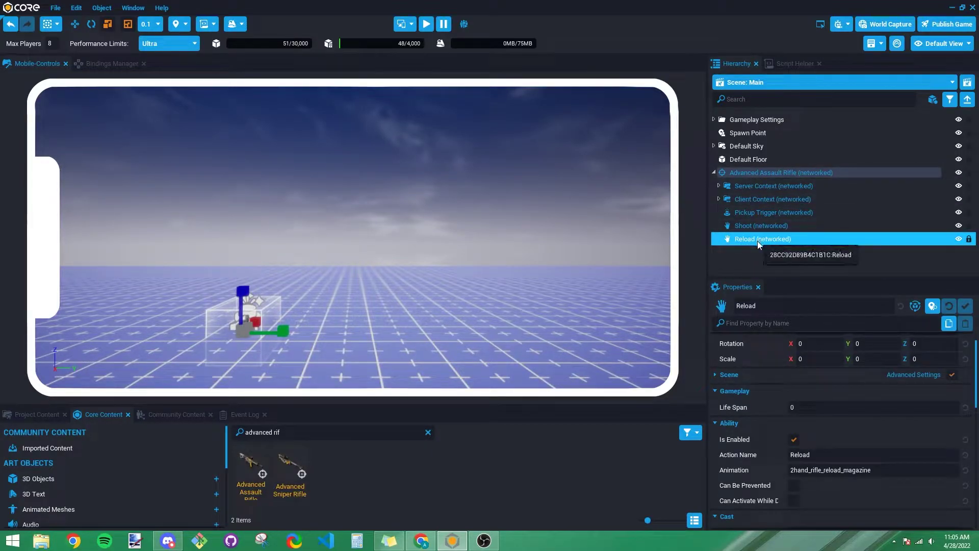
left_click(757, 238)
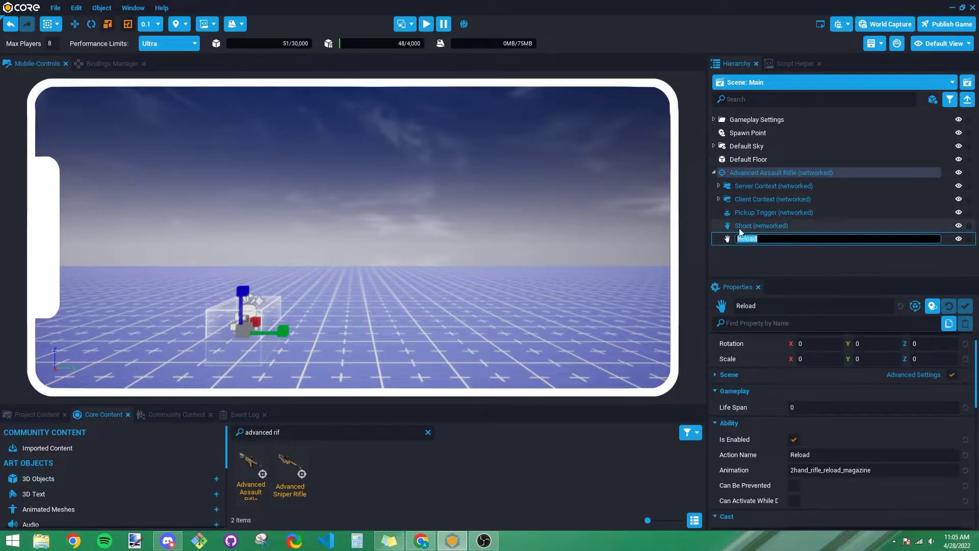
left_click(740, 227)
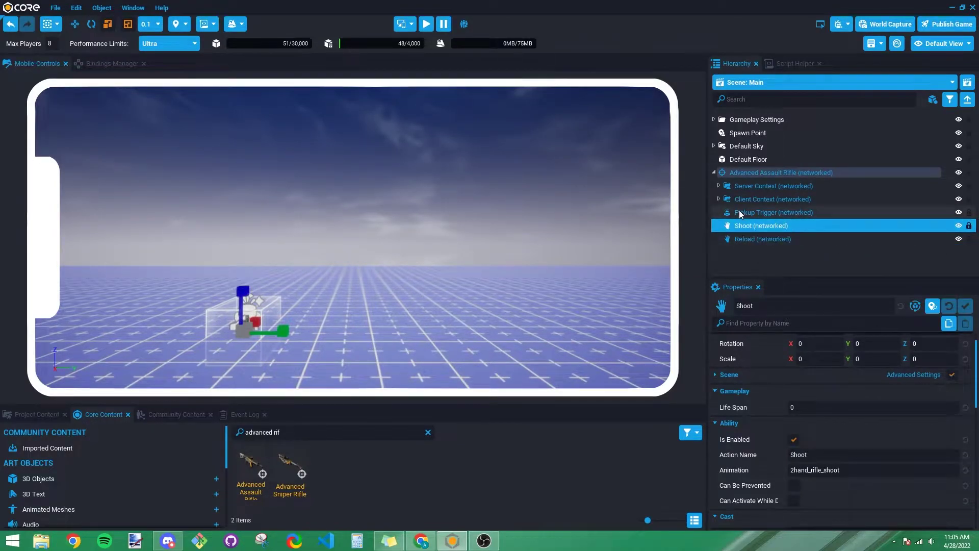
- Preview the game again, equip the rifle, test aiming with the on-screen left trigger control, and stop the preview
left_click(427, 25)
left_click_drag(225, 209, 372, 213)
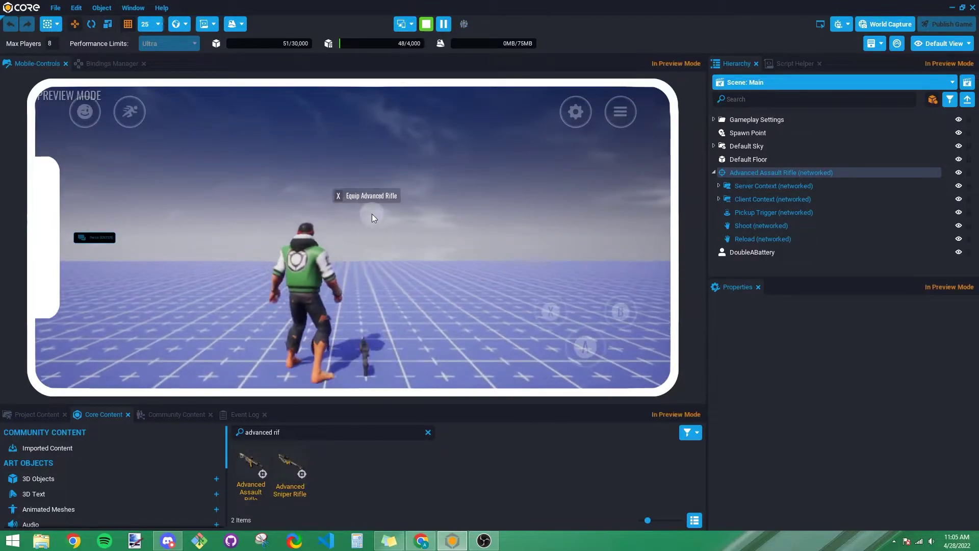
left_click(563, 317)
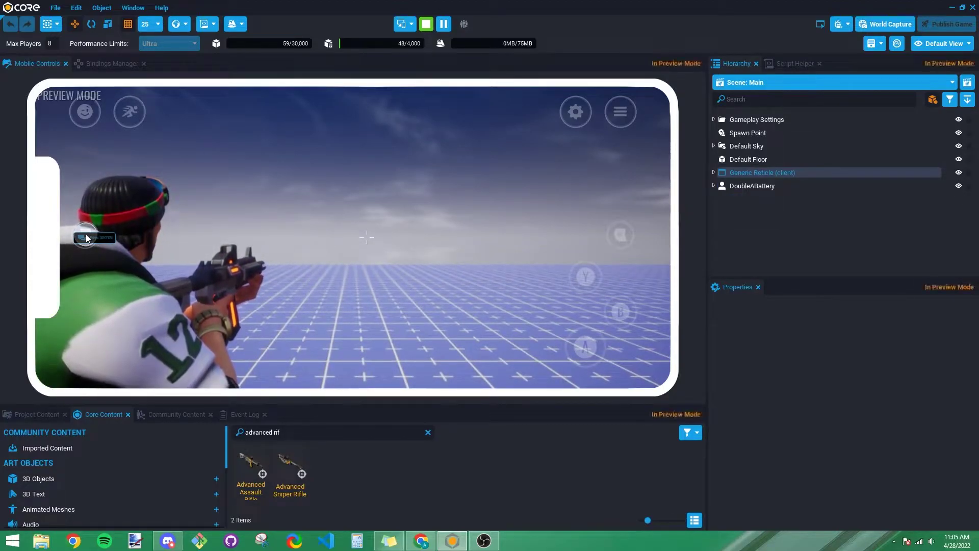
left_click(426, 24)
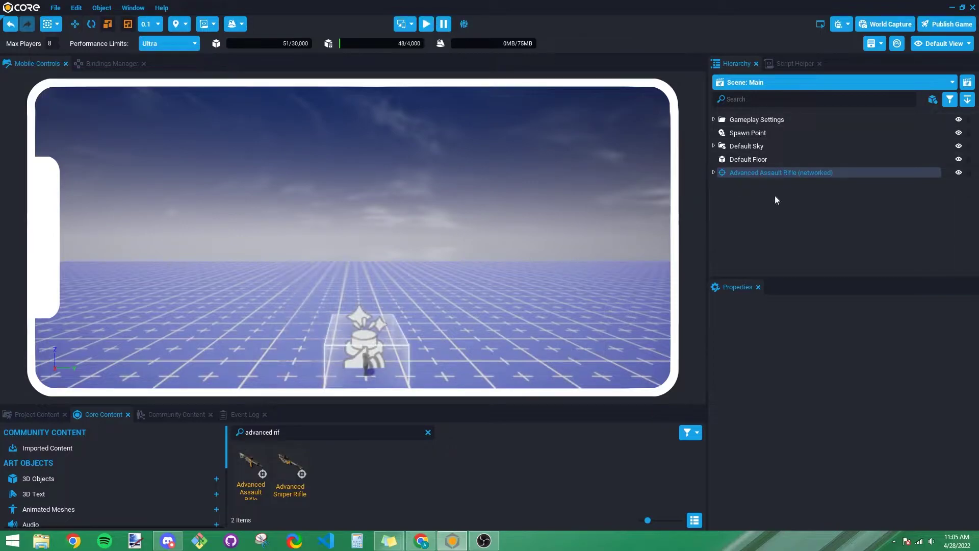
- Expand the Advanced Assault Rifle again, select its Shoot ability, and examine the ability's Action Name property
left_click(714, 171)
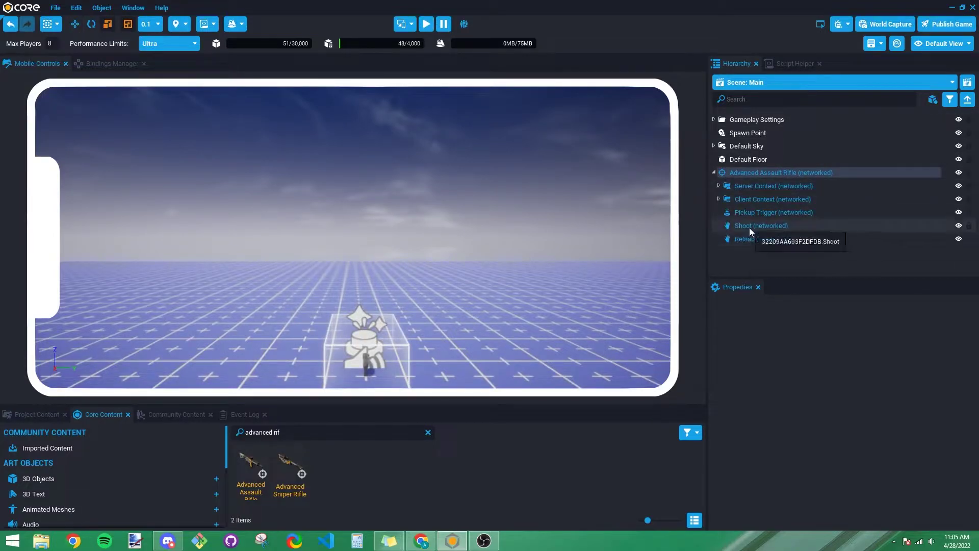
left_click(748, 227)
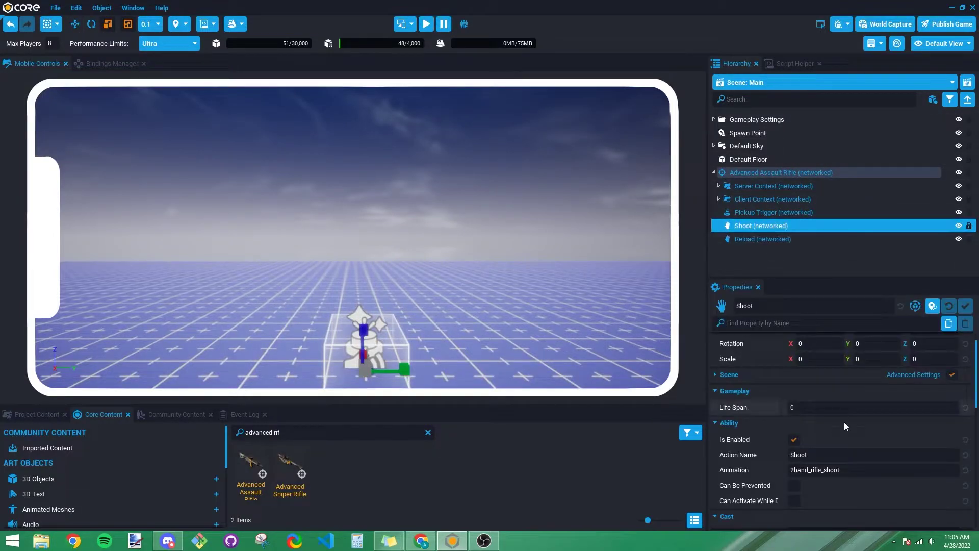
left_click(816, 455)
key("End")
key("ctrl+a")
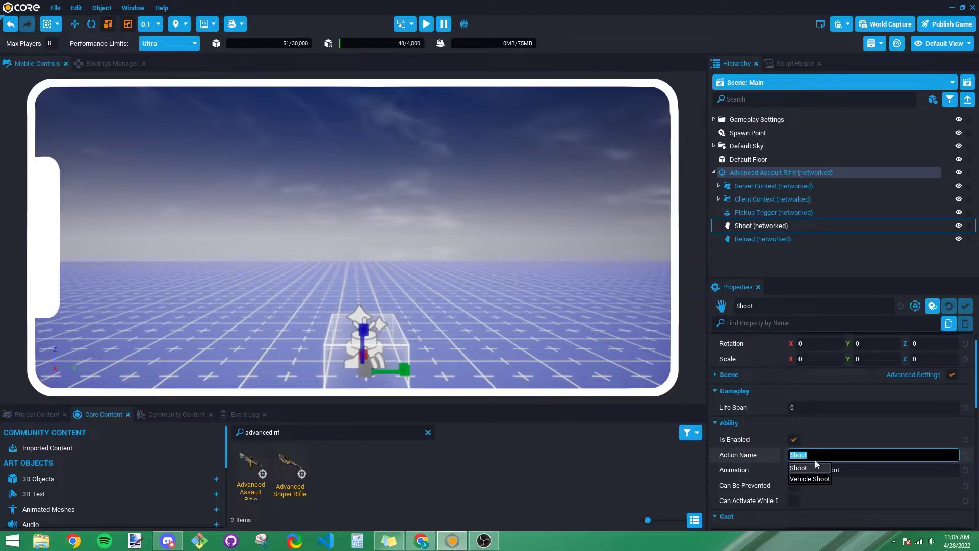
key("End")
key("Tab")
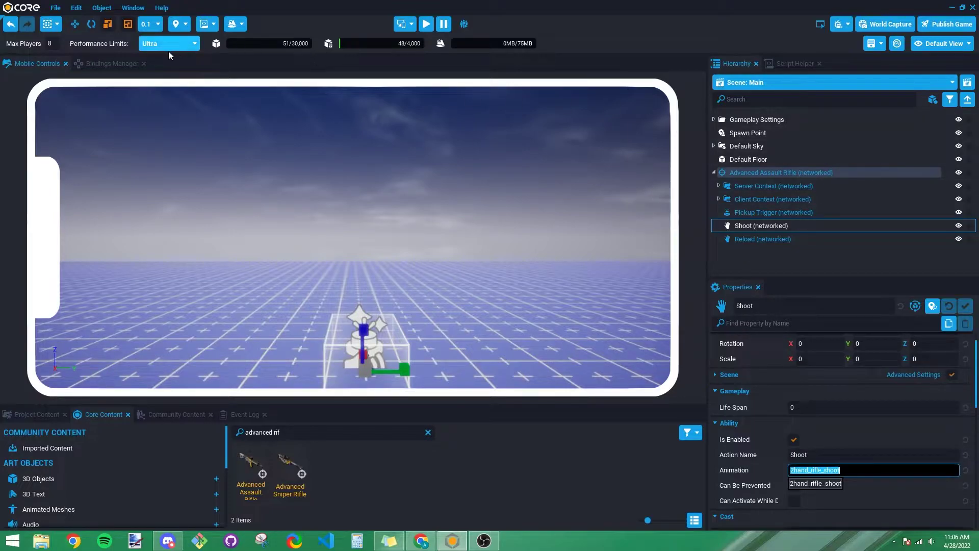
- Open the Bindings Manager and locate the Shoot action among the default bindings
left_click(108, 66)
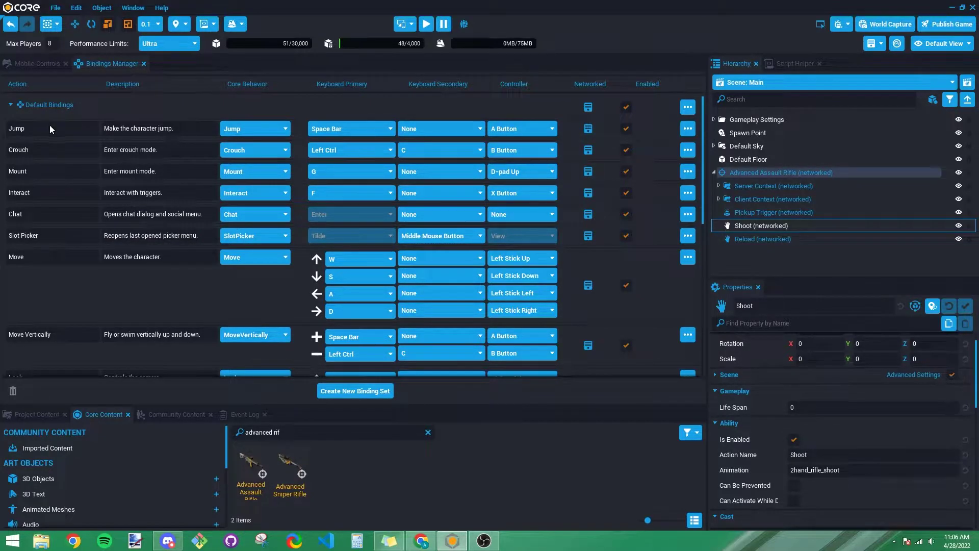
scroll(51, 168, "down", 5)
scroll(52, 169, "up", 3)
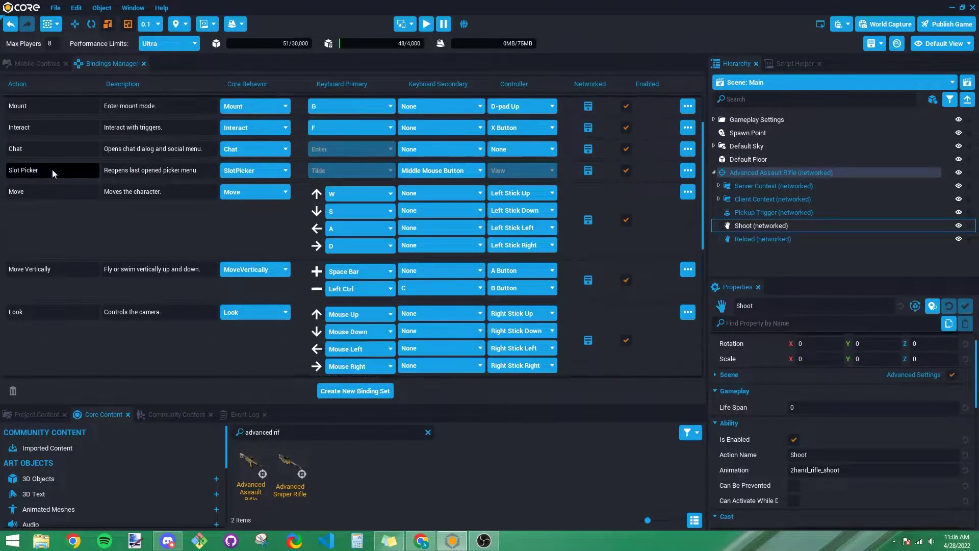
scroll(45, 165, "up", 1)
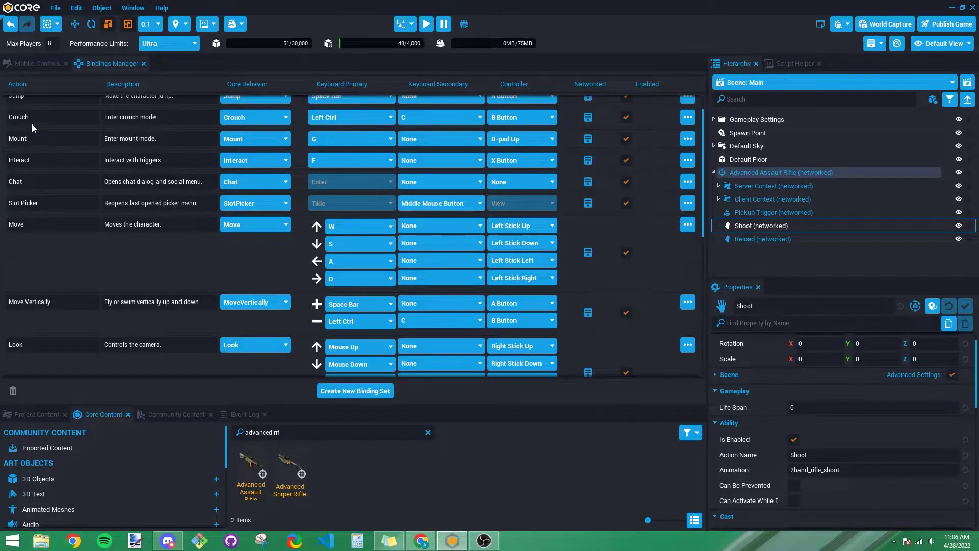
scroll(56, 214, "down", 5)
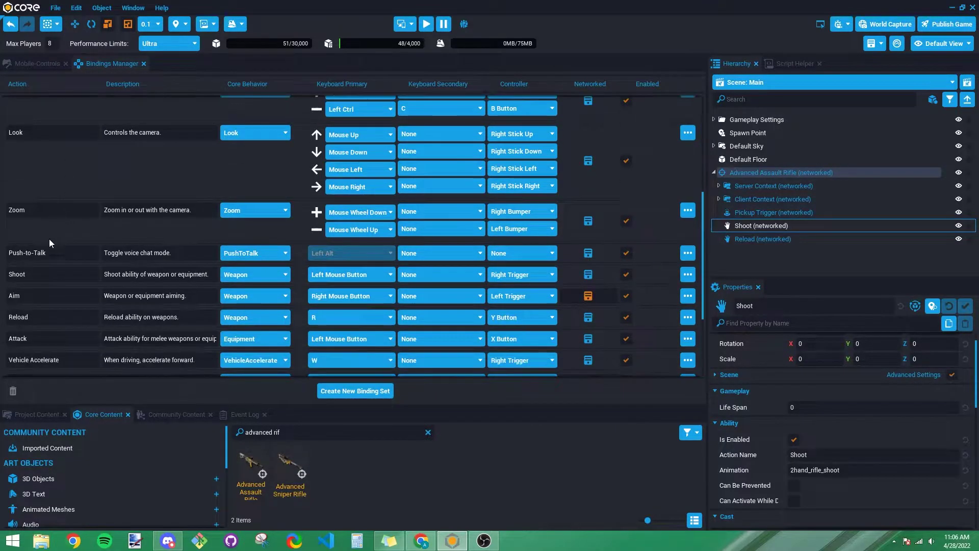
double_click(31, 274)
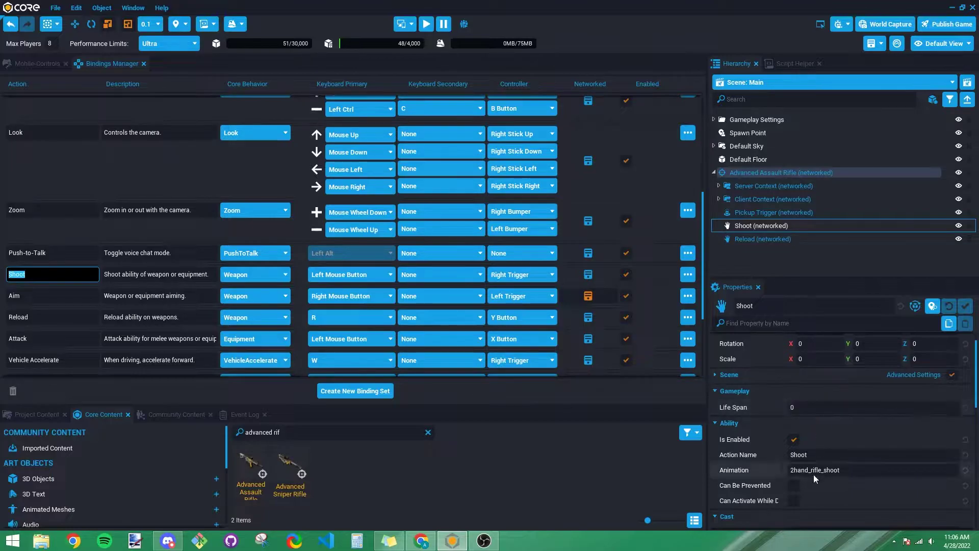
- Compare the Shoot ability's Action Name with the Shoot action name in the default bindings
left_click(836, 455)
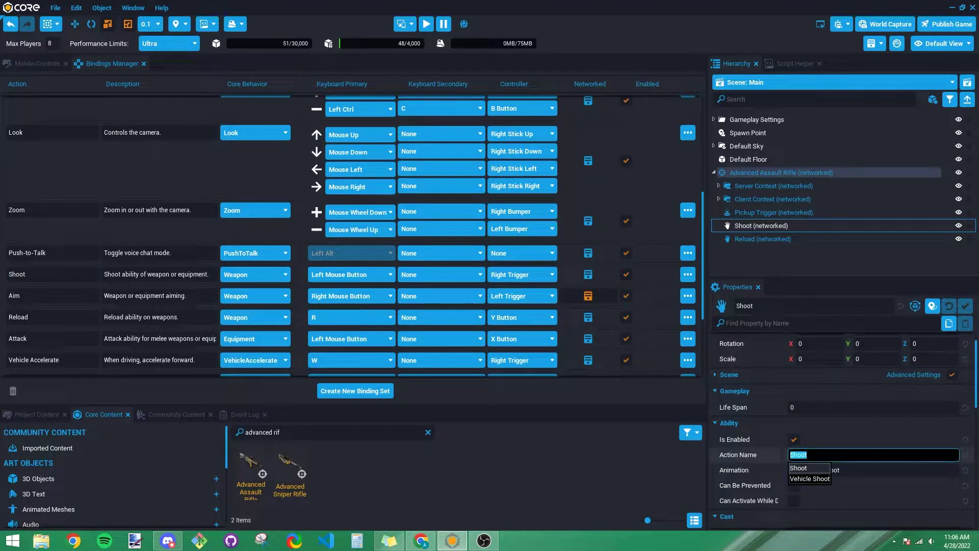
type("Shoot")
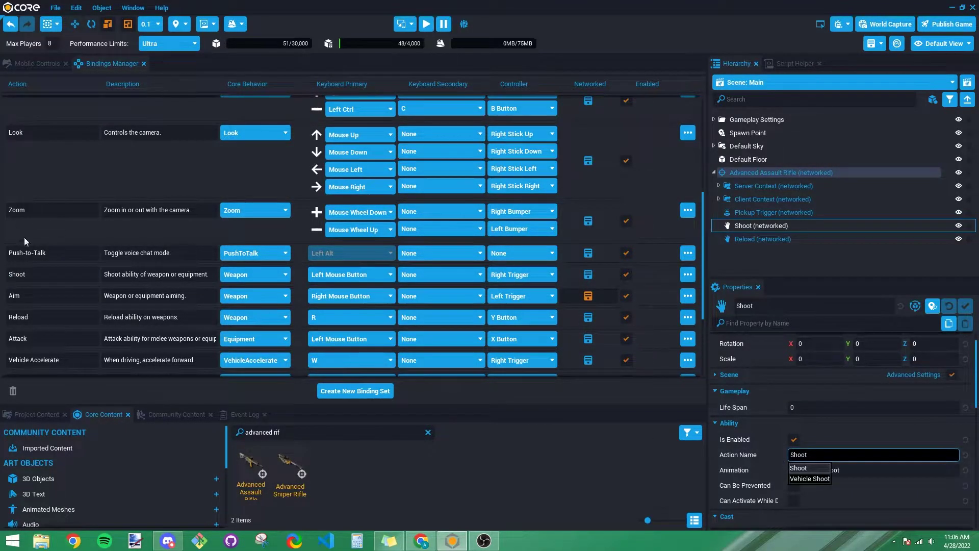
double_click(20, 273)
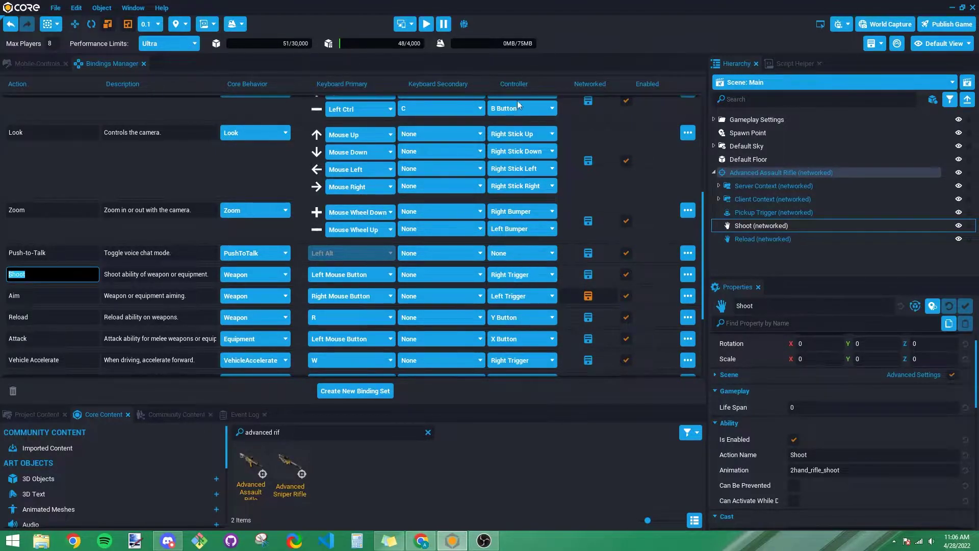
- Set the Shoot action's controller binding to X Button in the default bindings
left_click(531, 276)
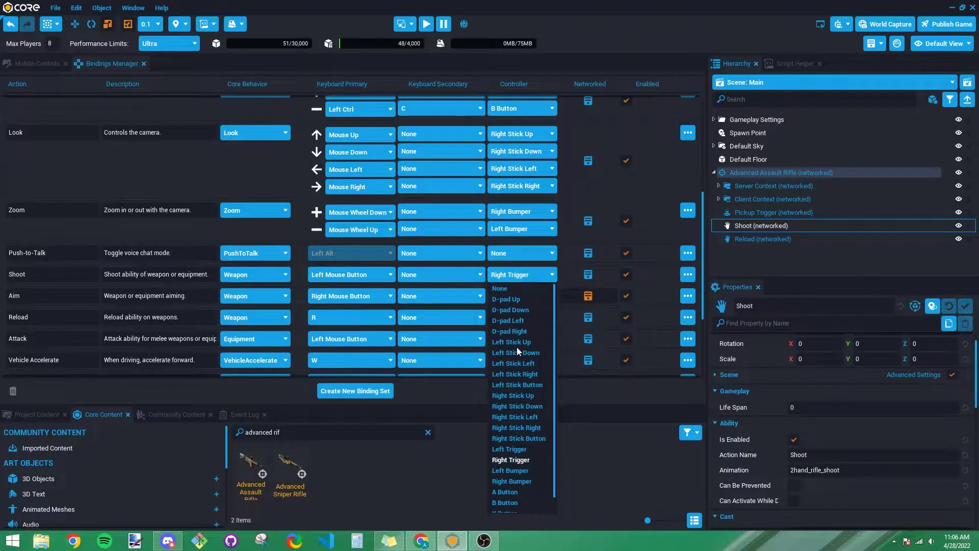
scroll(532, 450, "down", 1)
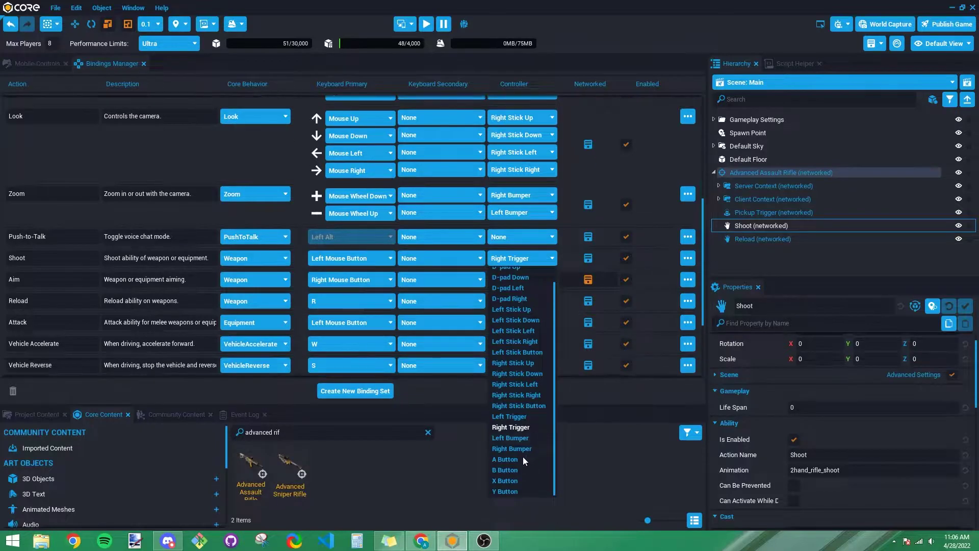
left_click(512, 481)
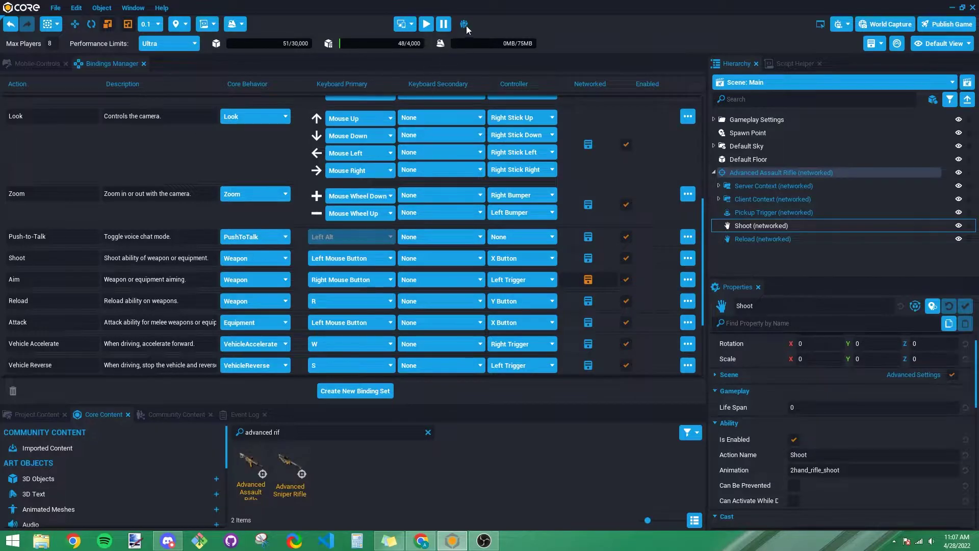
- Preview the game, walk to the rifle, and equip it with the on-screen X control
left_click(427, 24)
left_click_drag(203, 282, 195, 243)
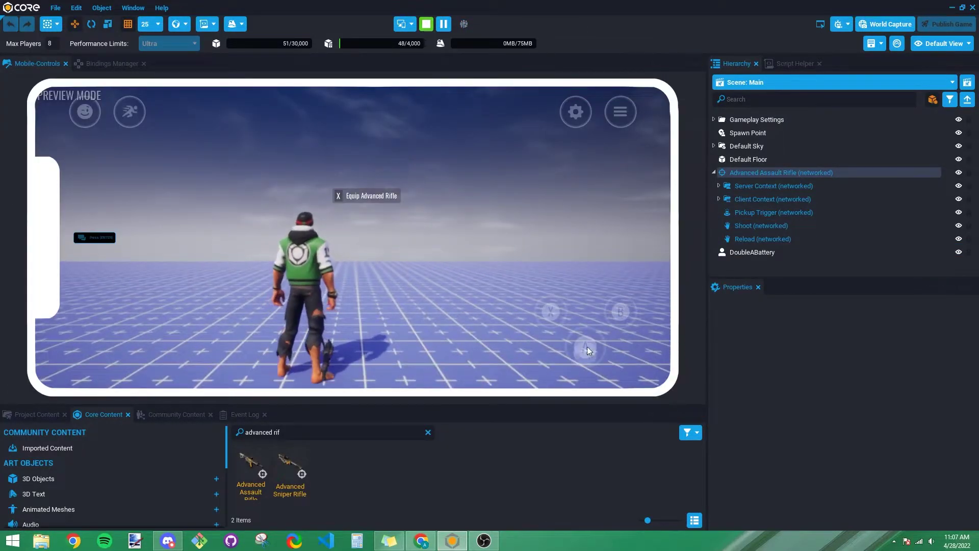
left_click(553, 313)
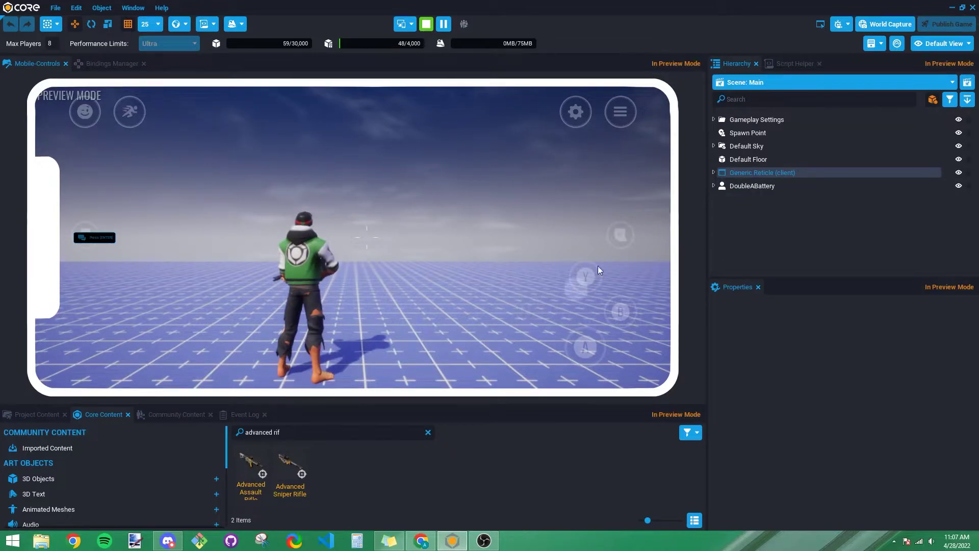
- Return to the bindings, end the preview, and set the Shoot action's controller binding to D-pad Up
left_click(112, 65)
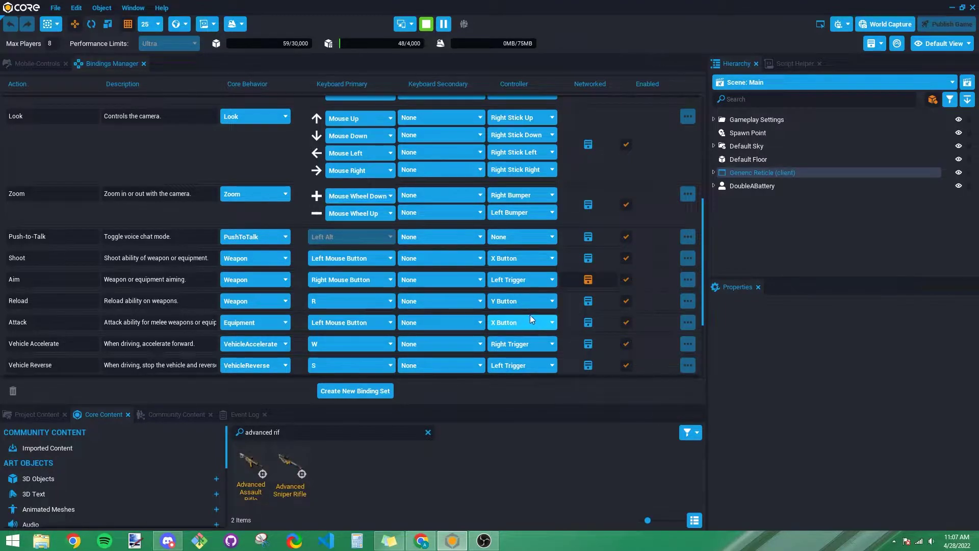
left_click(526, 256)
left_click(526, 256)
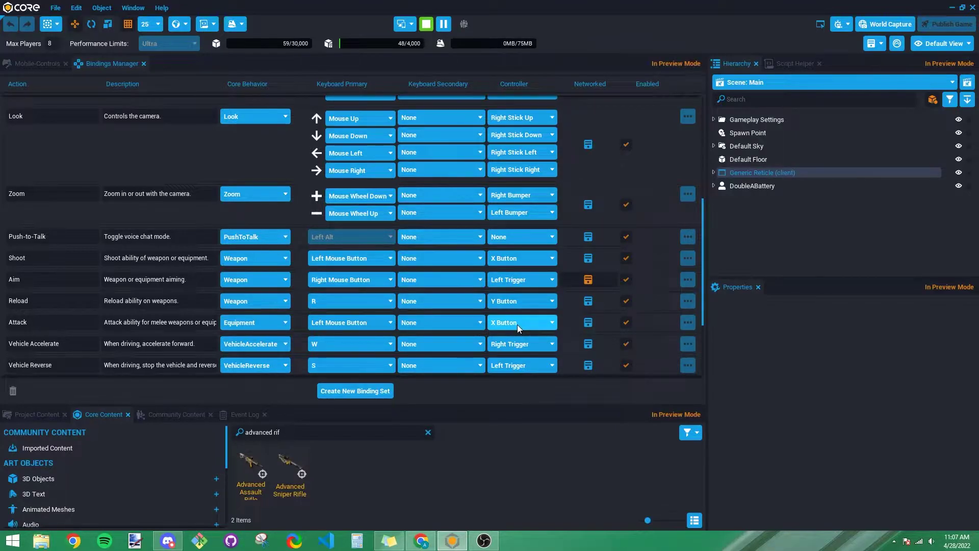
left_click(513, 259)
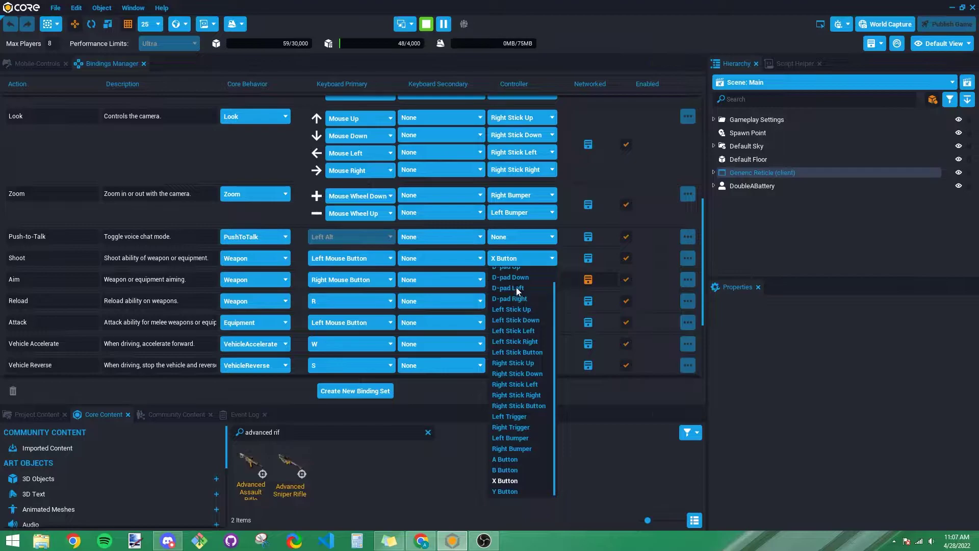
scroll(518, 289, "up", 2)
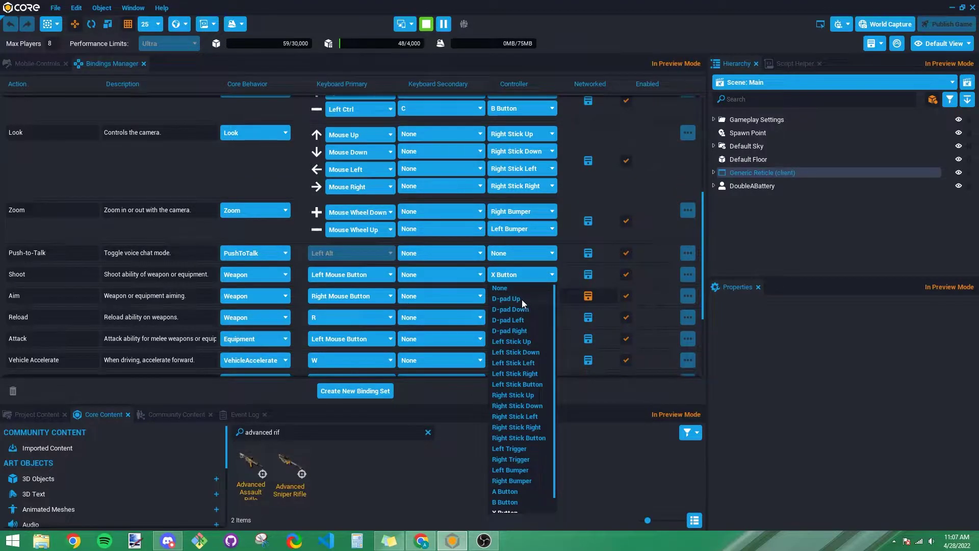
left_click(521, 298)
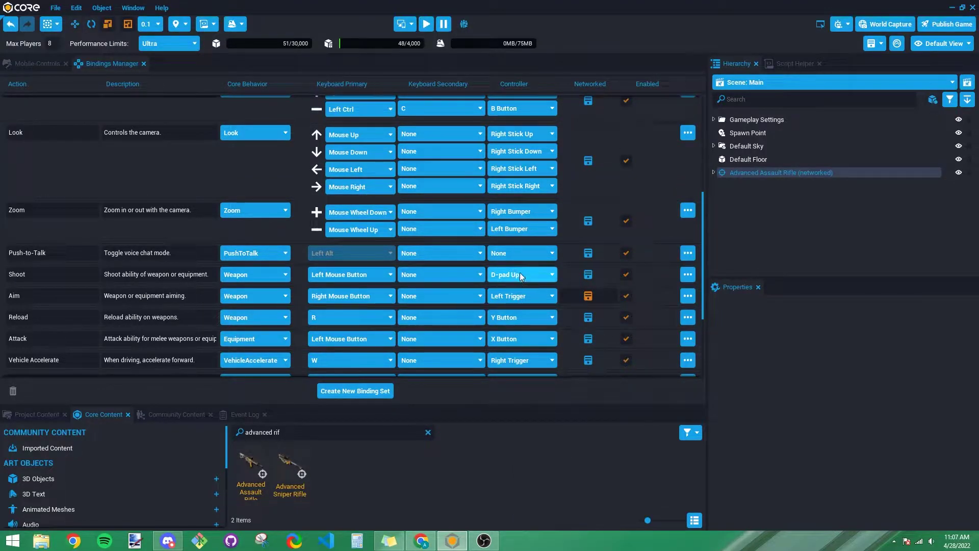
- Preview the game with the changed Shoot binding, walk to the rifle, and equip it
left_click(426, 24)
left_click_drag(193, 221, 219, 206)
left_click(550, 310)
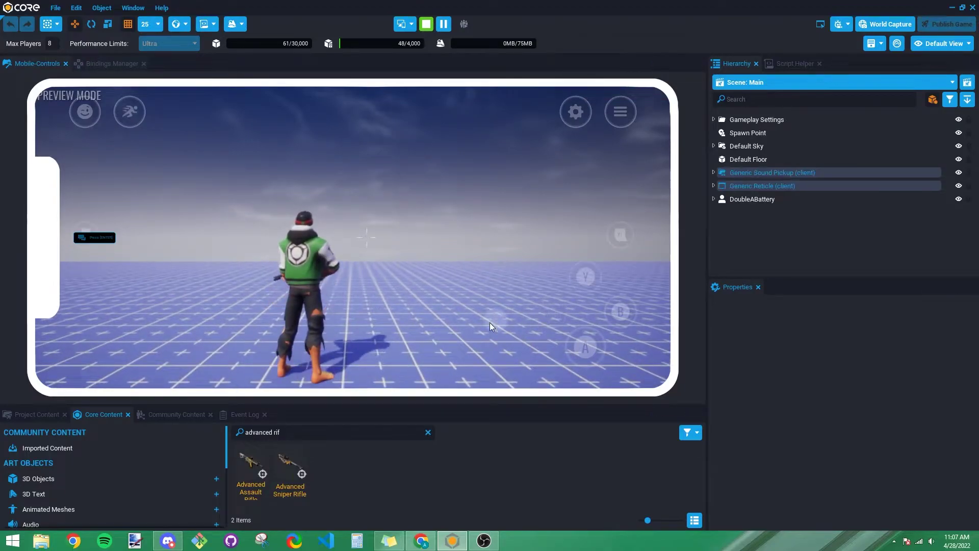
- Move the character, fire the rifle repeatedly with the on-screen shoot control, and stop the preview
left_click_drag(206, 319, 212, 283)
left_click(620, 234)
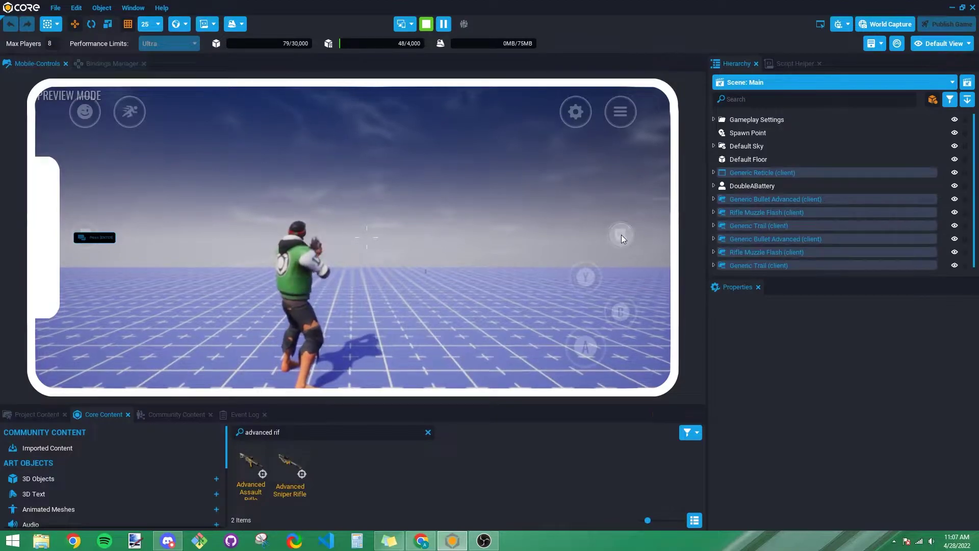
left_click(621, 234)
left_click(622, 233)
left_click(619, 234)
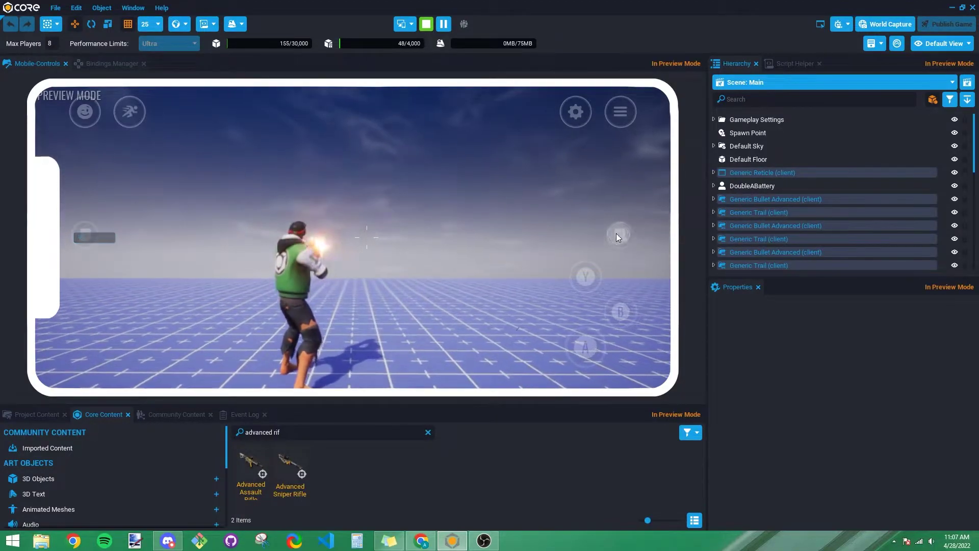
left_click(426, 24)
- Review the default bindings and the controller inputs available for the Shoot action
left_click(112, 63)
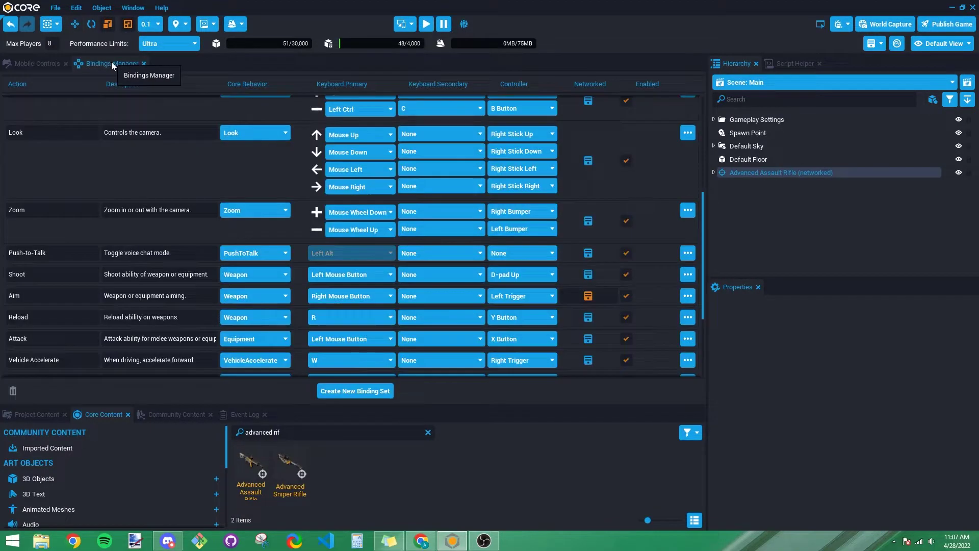
scroll(586, 280, "up", 3)
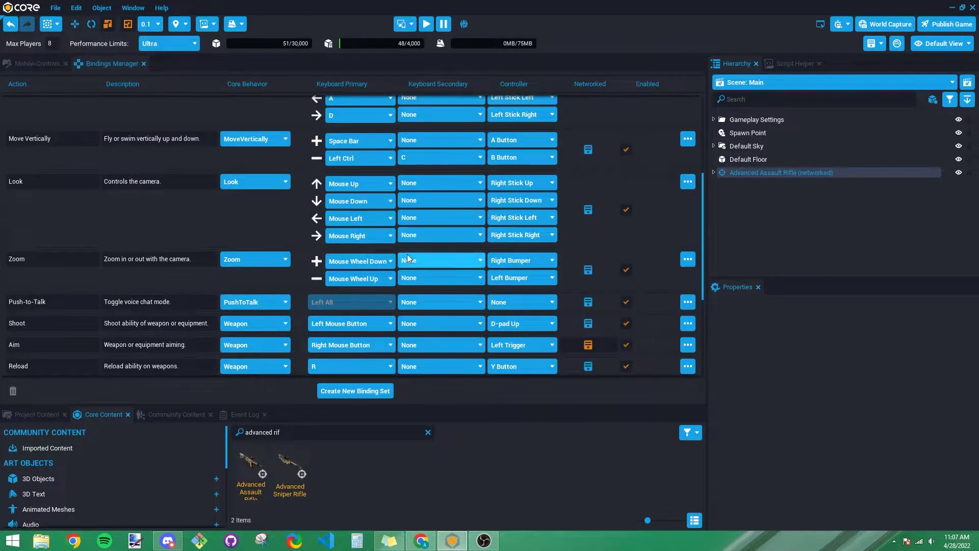
scroll(525, 258, "down", 2)
left_click(523, 258)
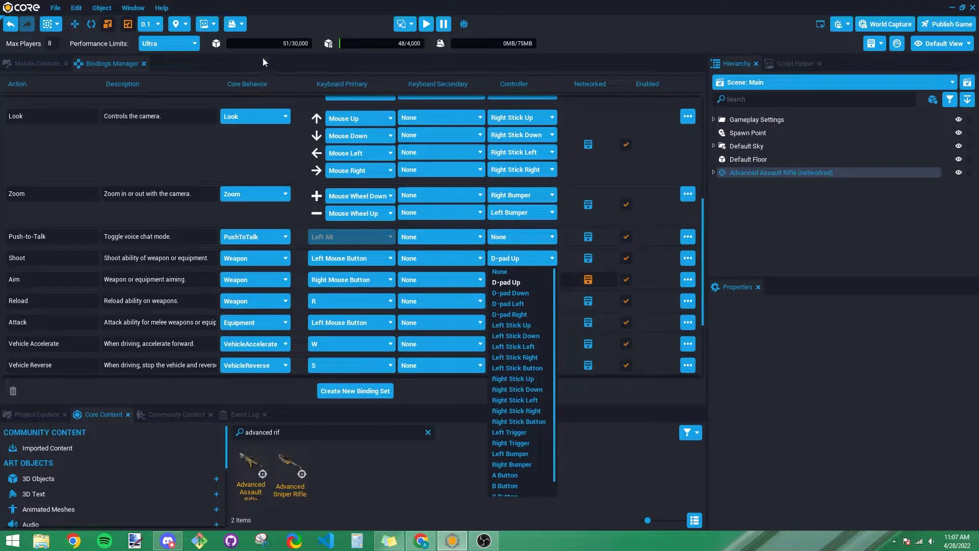
- Return to the scene, search Core Content for "abili", and add an Ability object to the Hierarchy
left_click(25, 67)
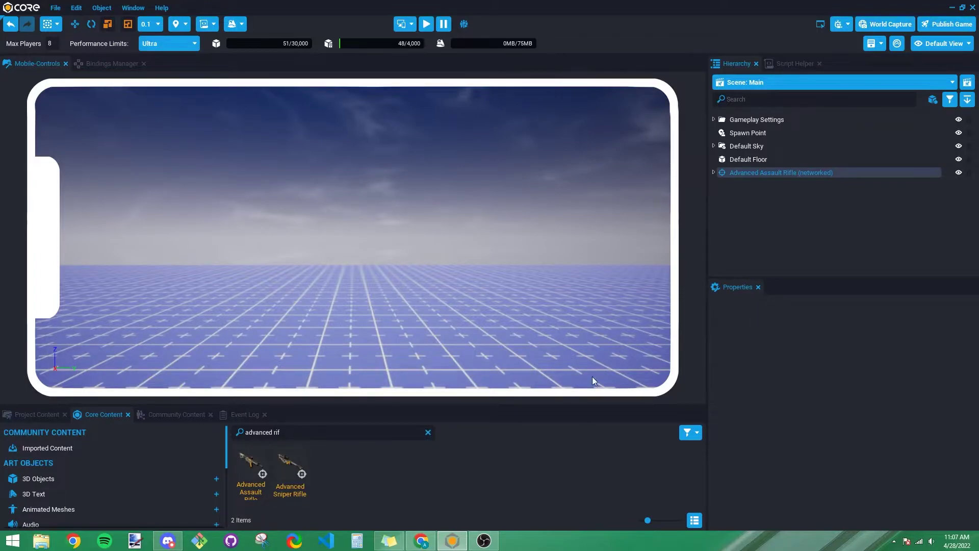
left_click(244, 432)
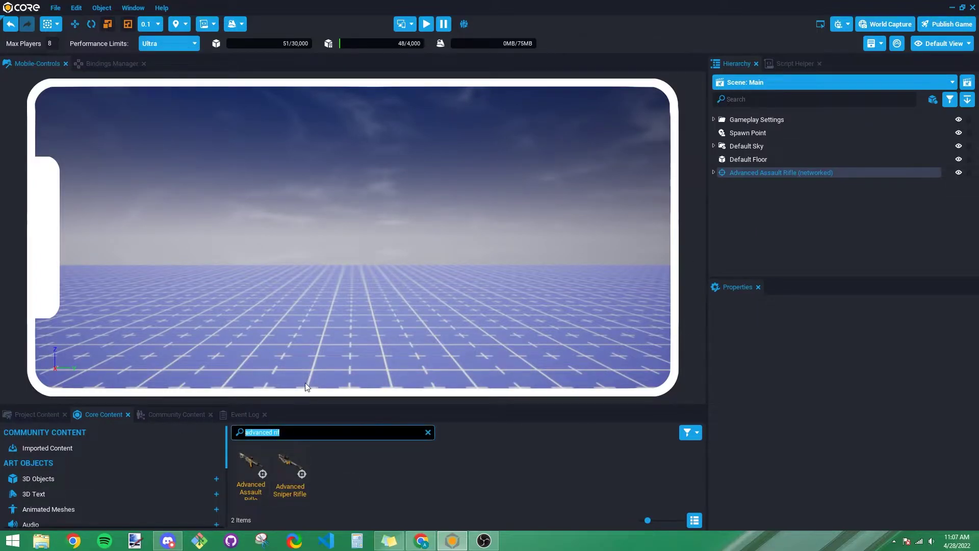
type("abili")
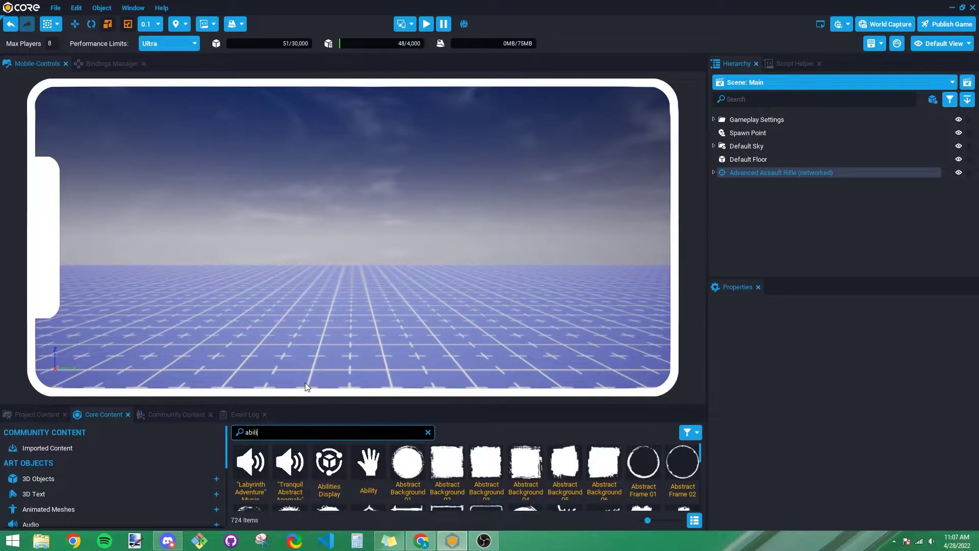
left_click_drag(290, 464, 755, 205)
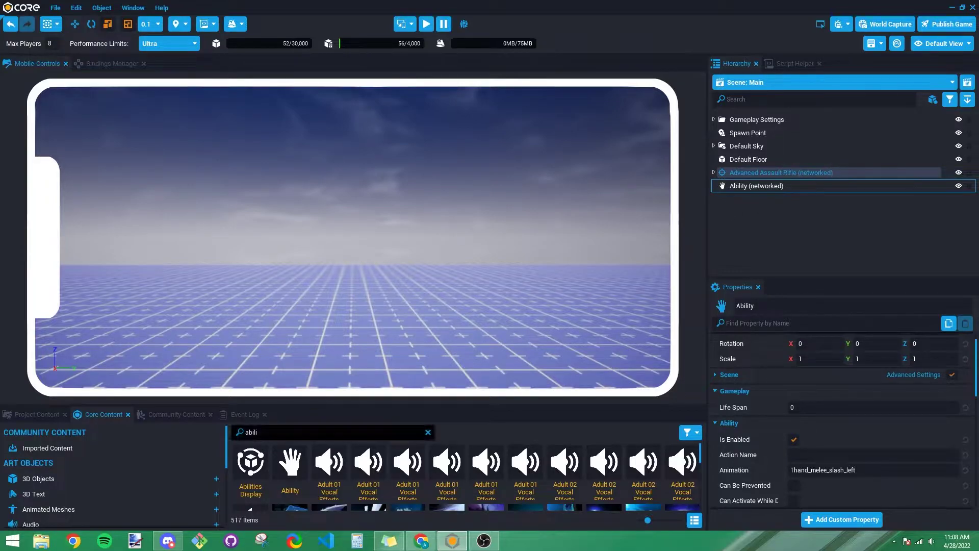
- Set the new ability's Action Name to Wave and its Animation to unarmed_wave
left_click(860, 453)
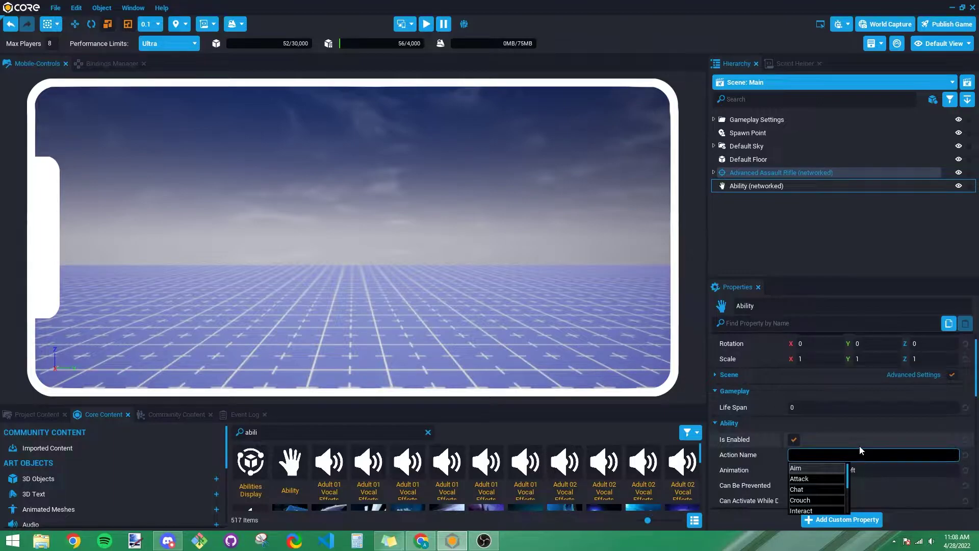
type("Wave")
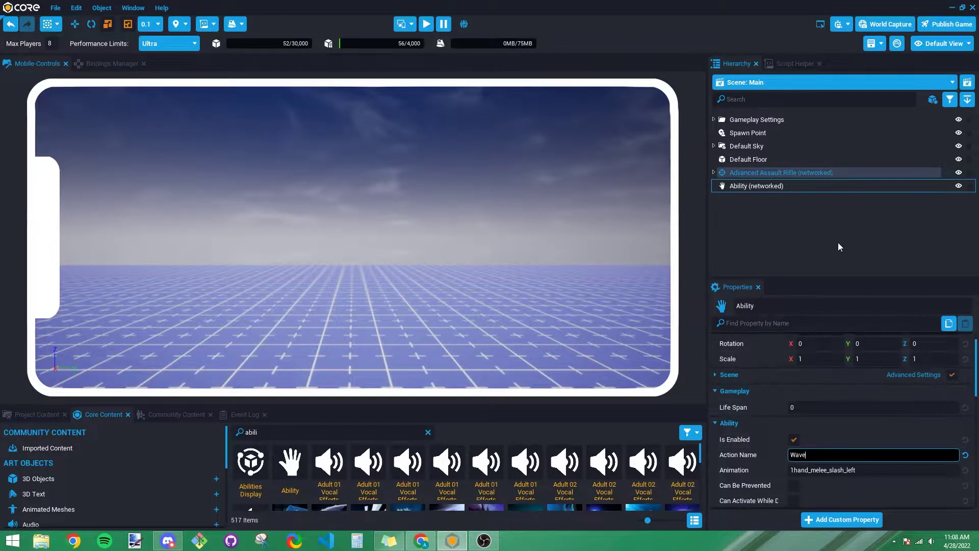
scroll(815, 476, "down", 2)
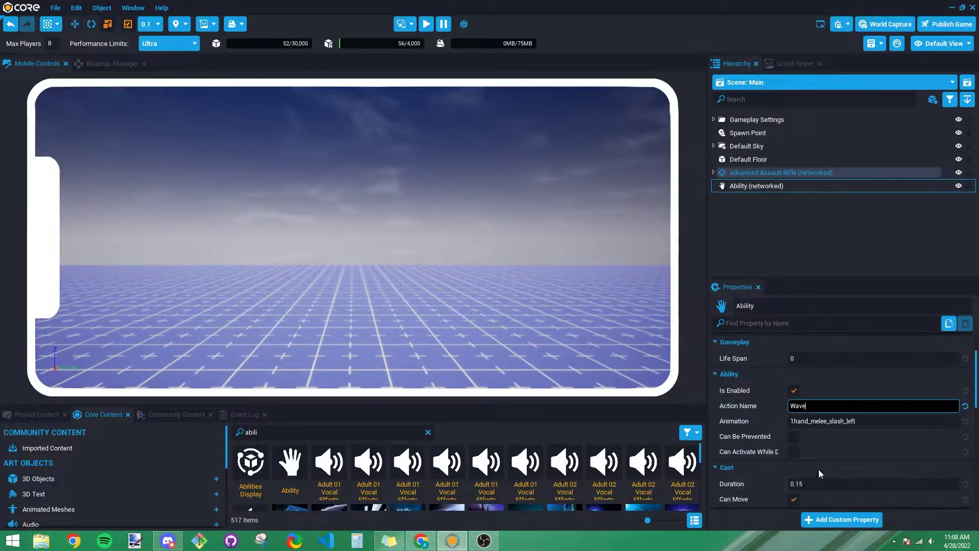
left_click(894, 426)
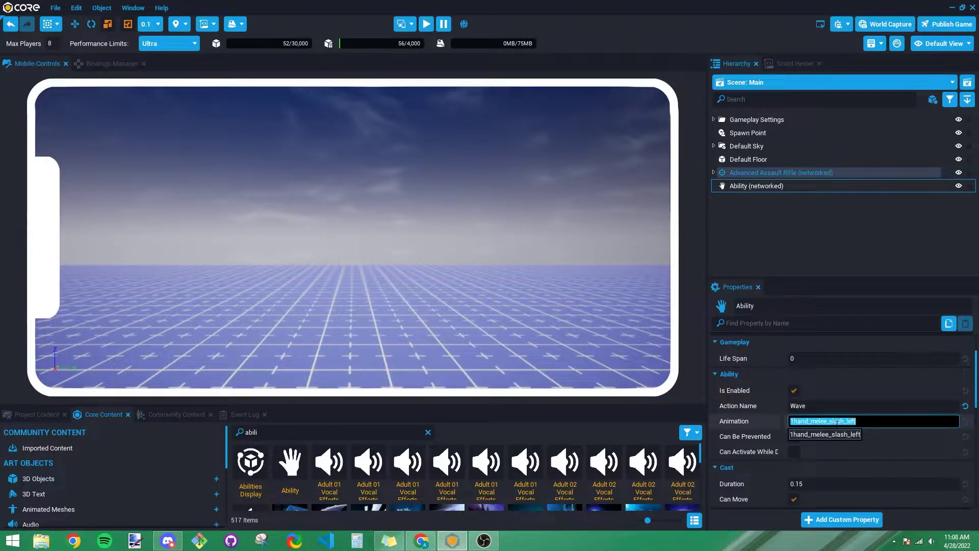
type("wave")
left_click(814, 435)
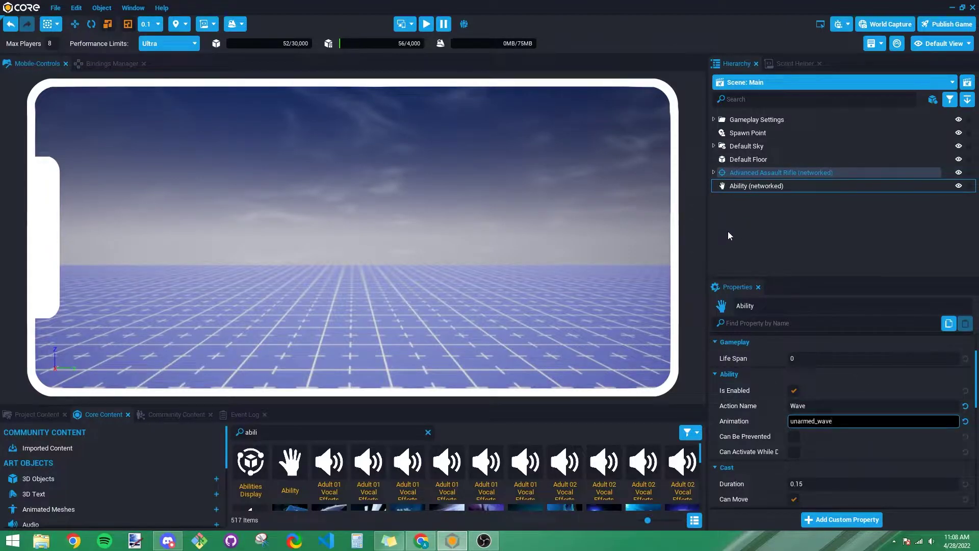
- Find Equipment in Core Content, add it to the Hierarchy, and make the Ability its child
left_click(272, 436)
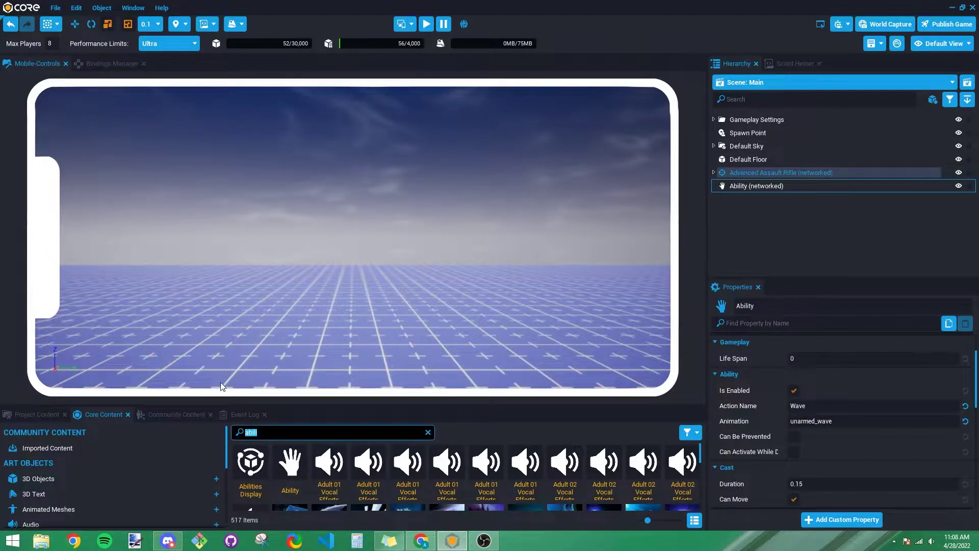
type("equipment")
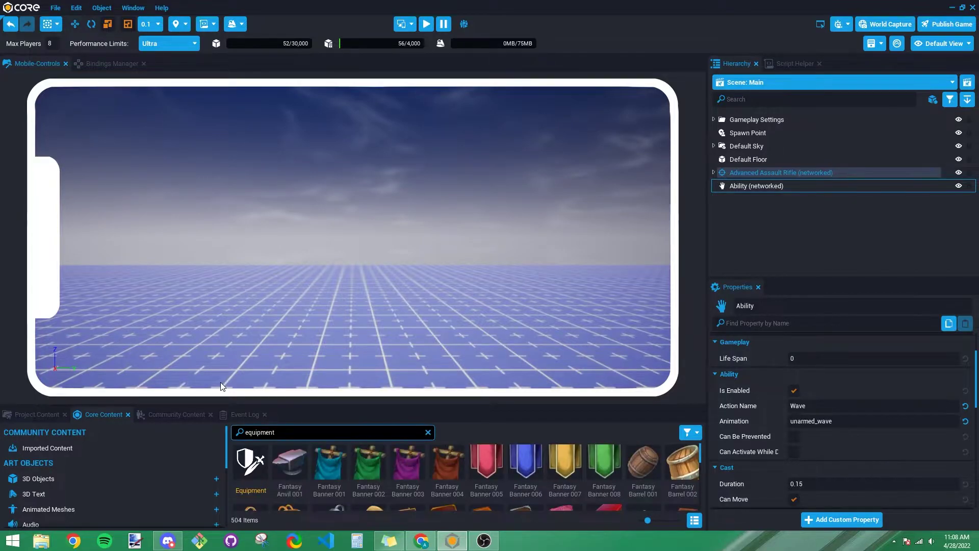
left_click_drag(249, 462, 764, 191)
left_click(713, 199)
mouse_move(770, 186)
left_mouse_down()
mouse_move(744, 200)
mouse_move(766, 201)
left_mouse_up()
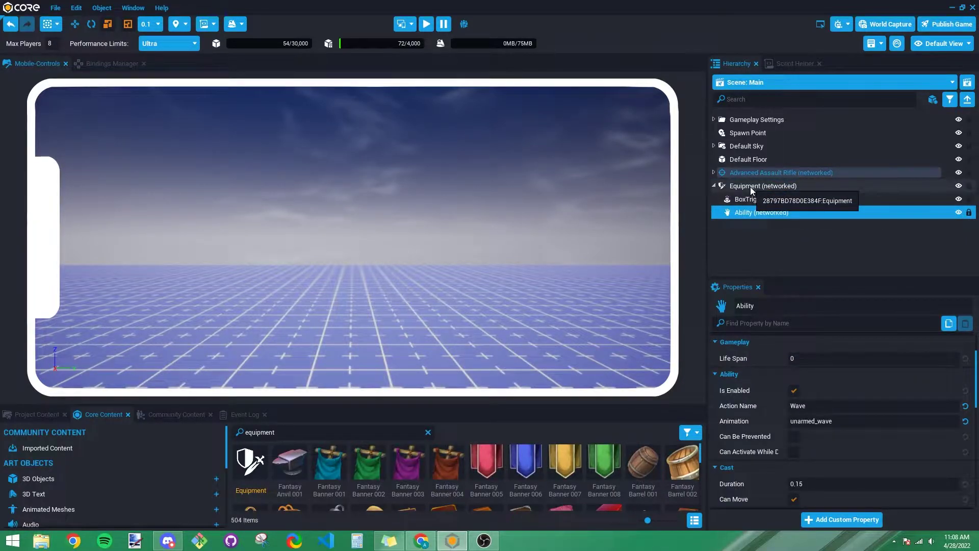
- Move the Equipment's BoxTrigger away from the spawn point, toward the rifle's side of the floor
left_click(750, 187)
left_click(764, 200)
key("f")
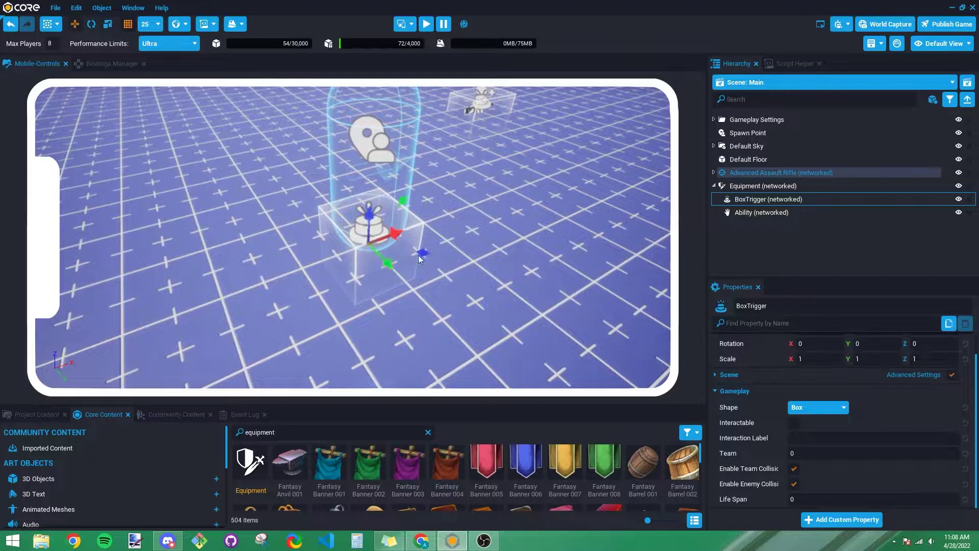
left_click_drag(402, 233, 562, 176)
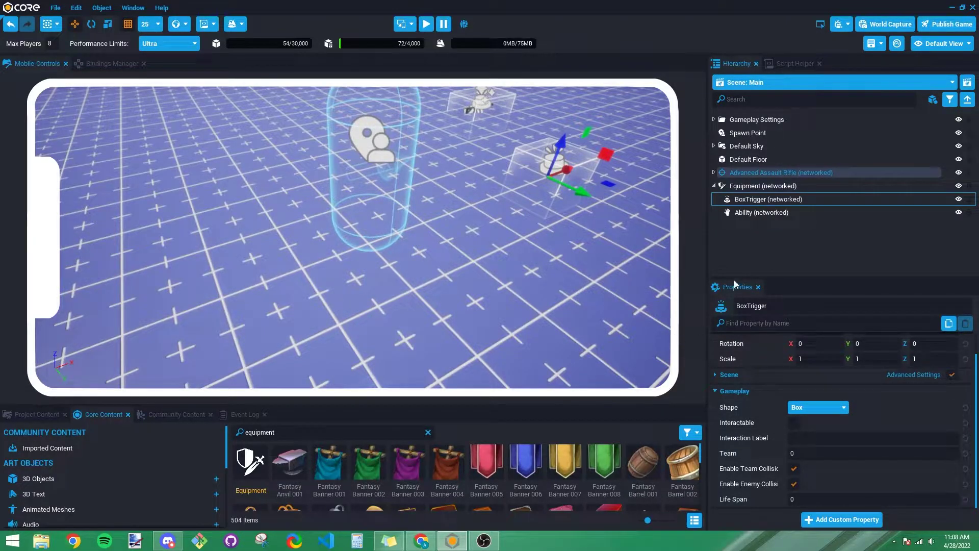
- Find the basic Cube in Core Content, add it as a child of the Equipment, and select the Equipment
left_click(284, 436)
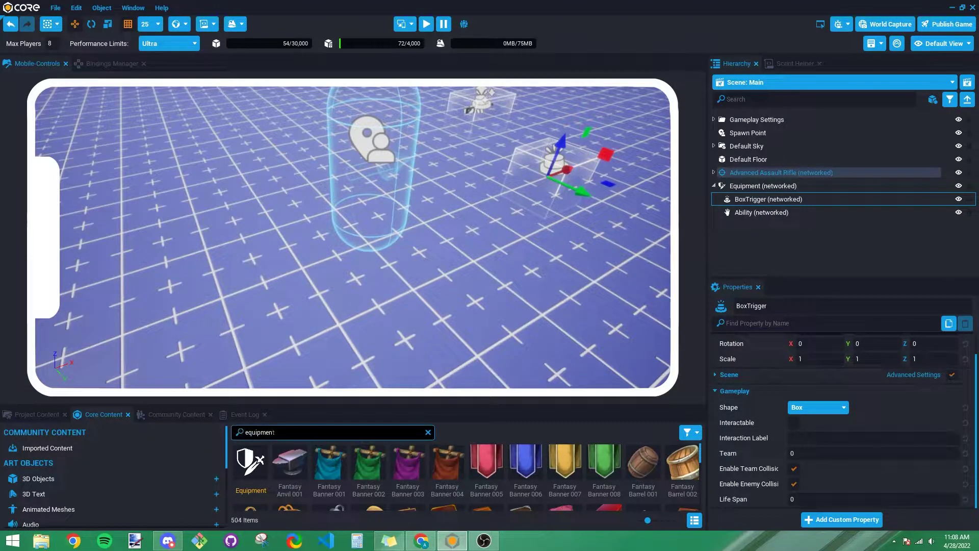
type("cube")
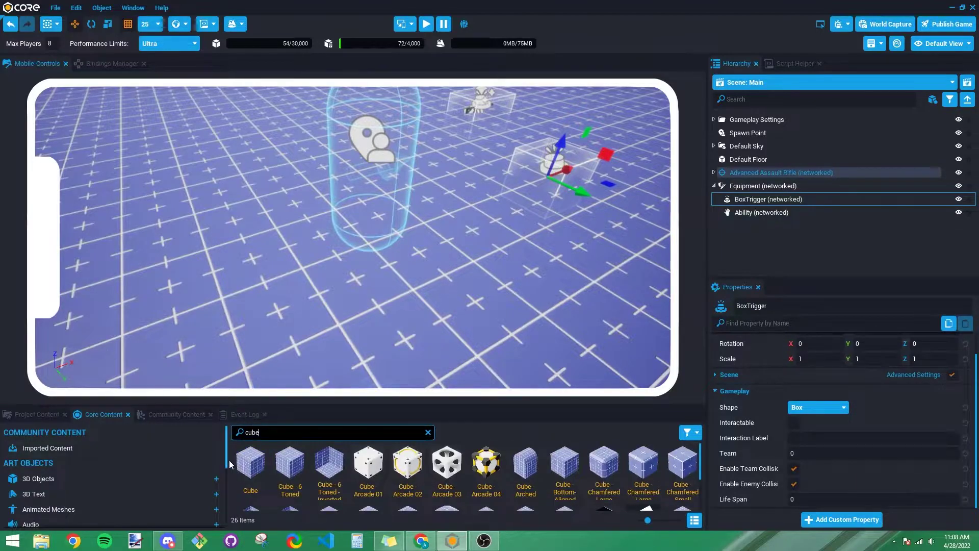
left_click_drag(249, 462, 759, 185)
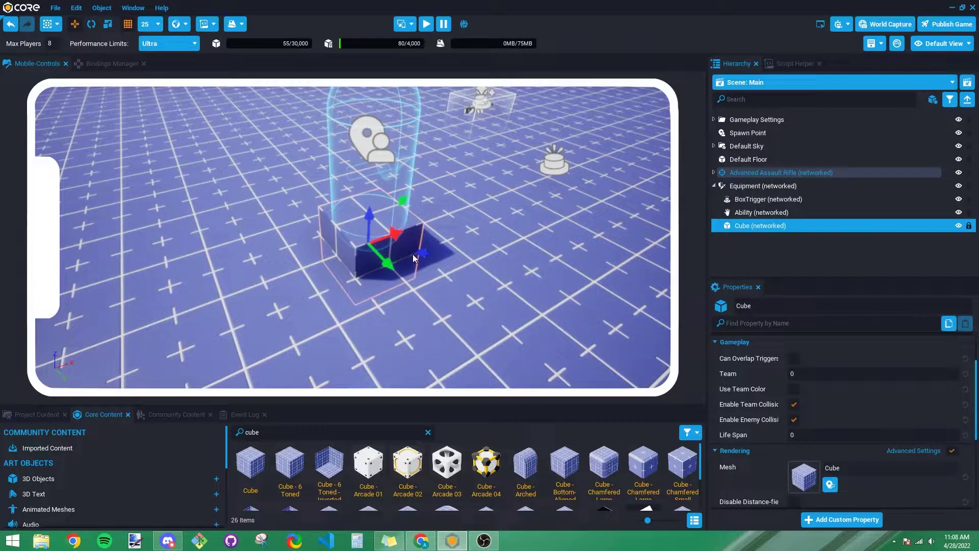
left_click(759, 226)
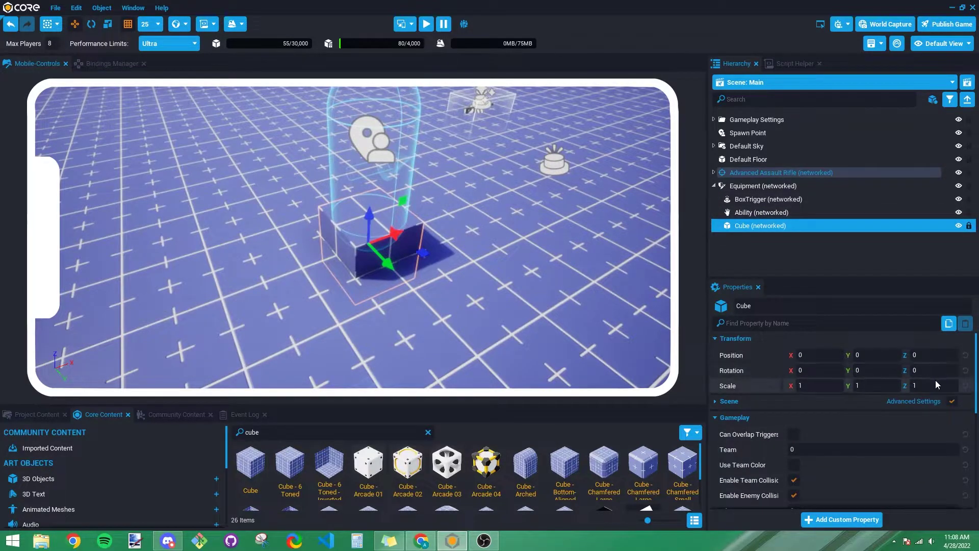
left_click(749, 188)
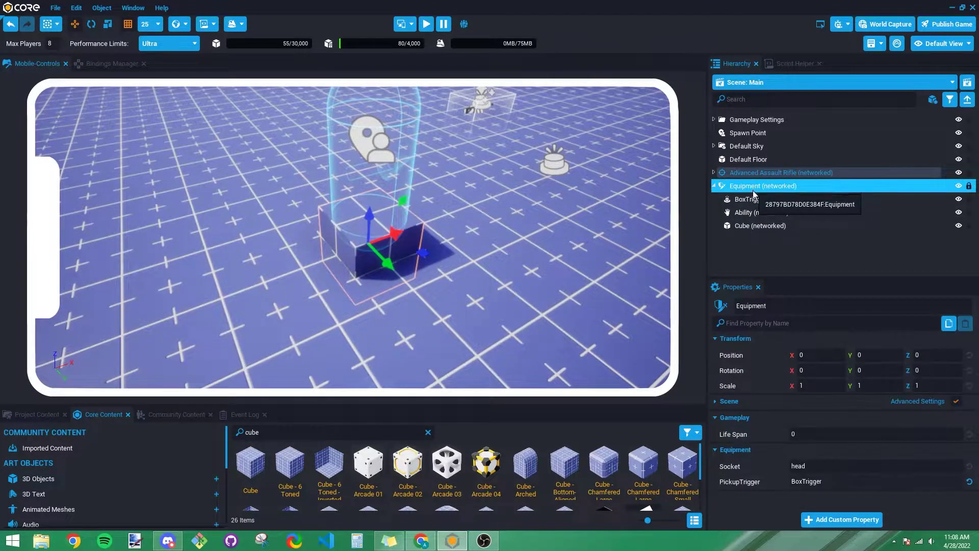
- Reset the BoxTrigger's position to the Equipment's origin and move the whole Equipment to X 500
left_click(767, 199)
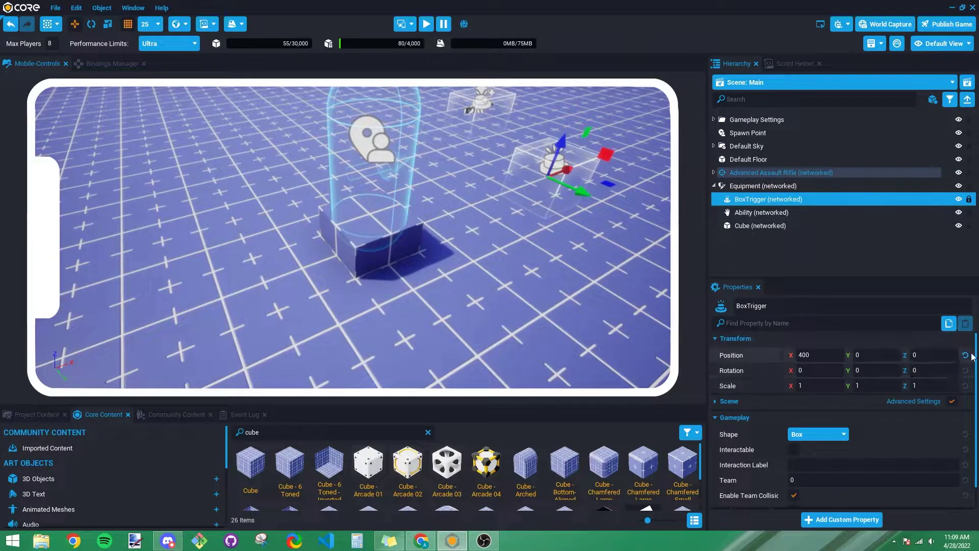
left_click(965, 355)
left_click(754, 186)
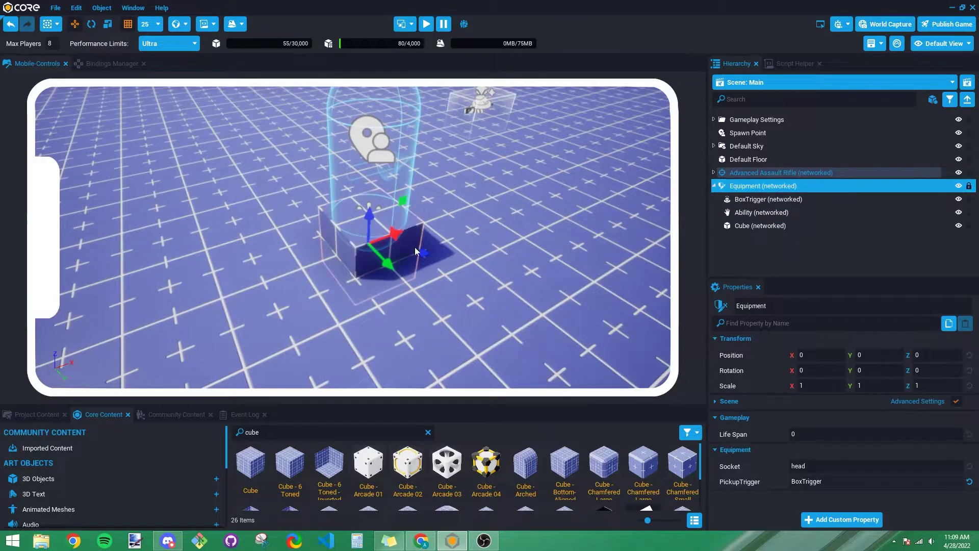
left_click_drag(396, 238, 585, 186)
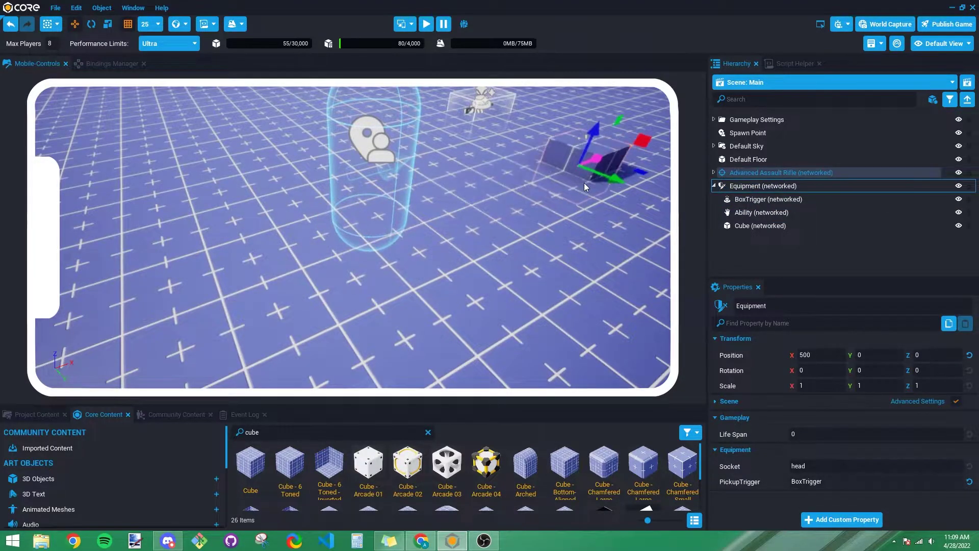
- Preview the game, walk the character toward the equipment cube, inspect the Cube in the Hierarchy, and stop the preview
left_click(425, 24)
left_click_drag(198, 295, 194, 188)
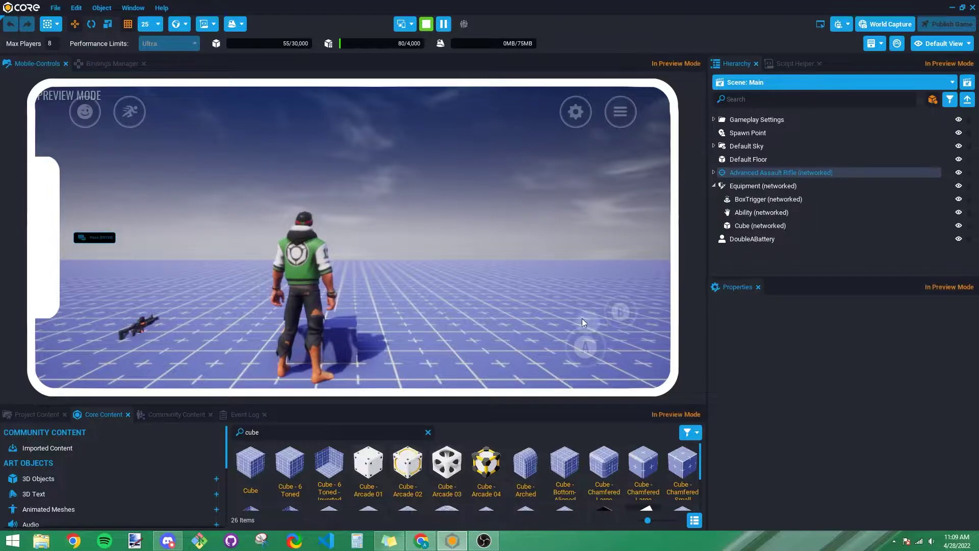
left_click(760, 227)
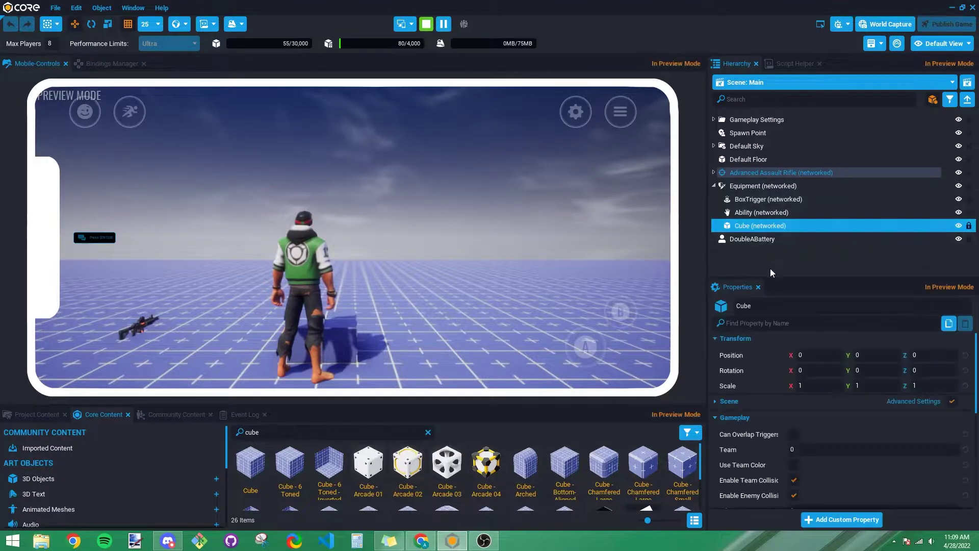
right_click(758, 226)
mouse_move(806, 366)
left_click(430, 24)
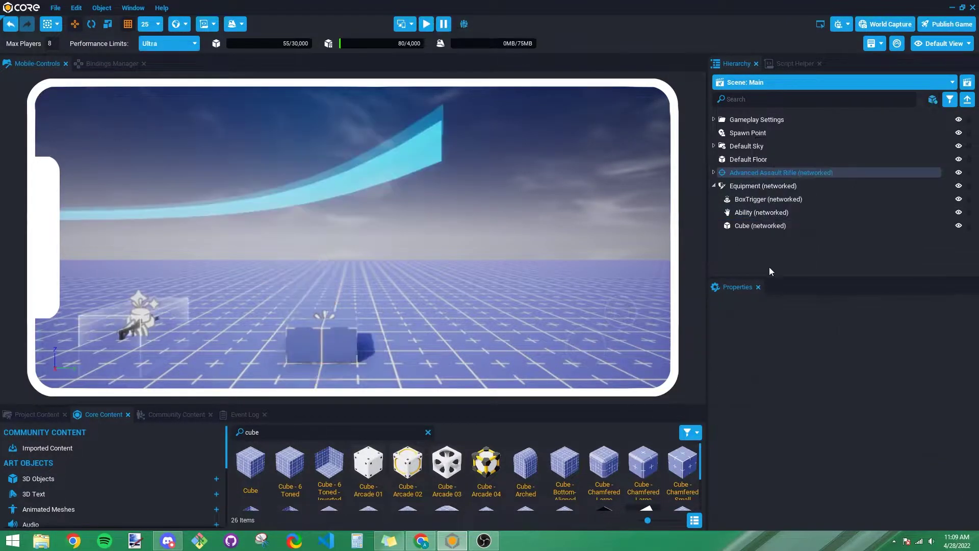
- Create a new client context inside the Equipment and make the Cube its child
left_click(762, 228)
right_click(761, 227)
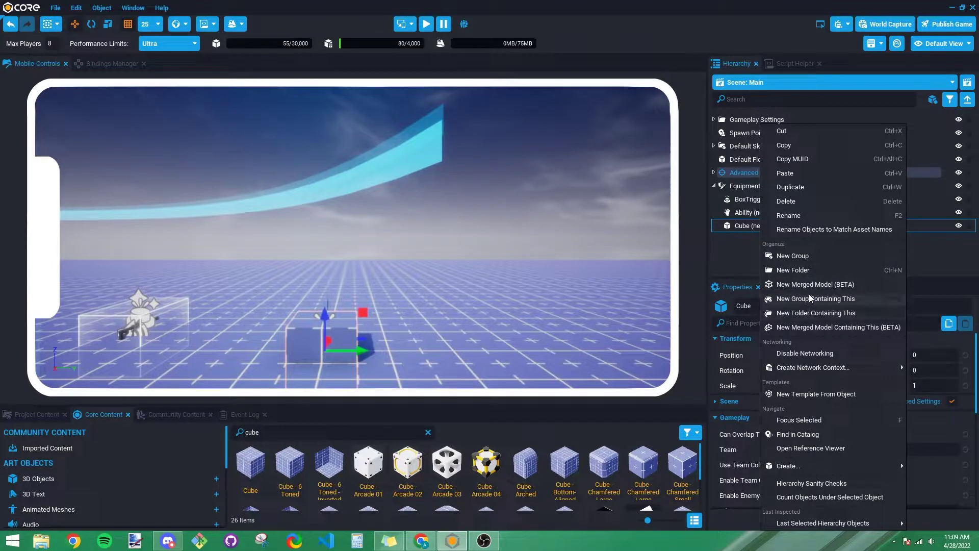
mouse_move(821, 369)
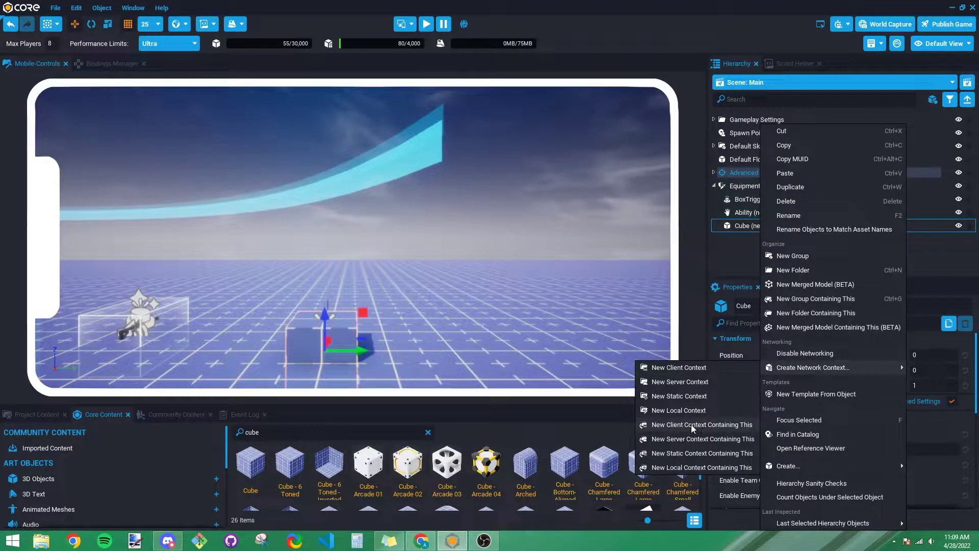
left_click(681, 368)
double_click(733, 241)
left_click_drag(733, 240, 747, 226)
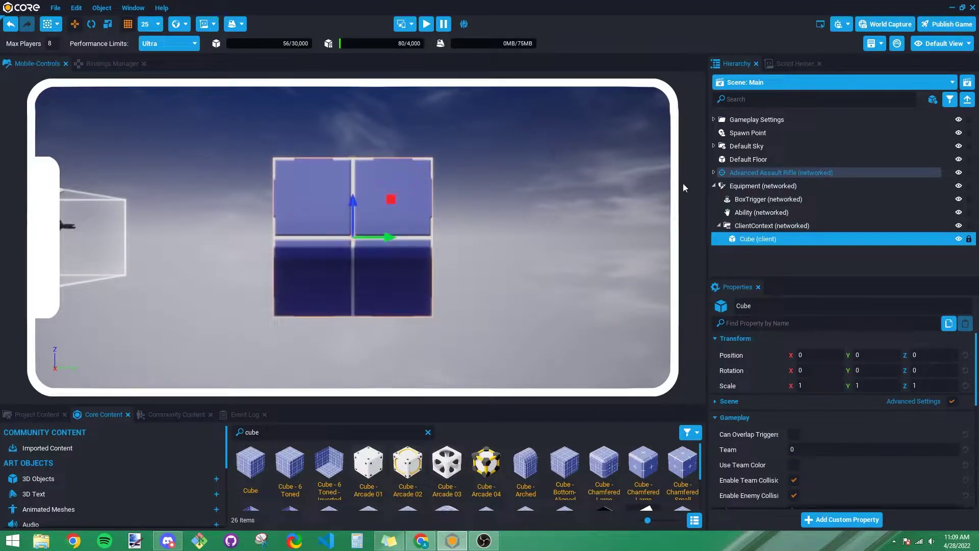
- Scale the Equipment's BoxTrigger uniformly to 1.3 so it extends beyond the cube
double_click(754, 201)
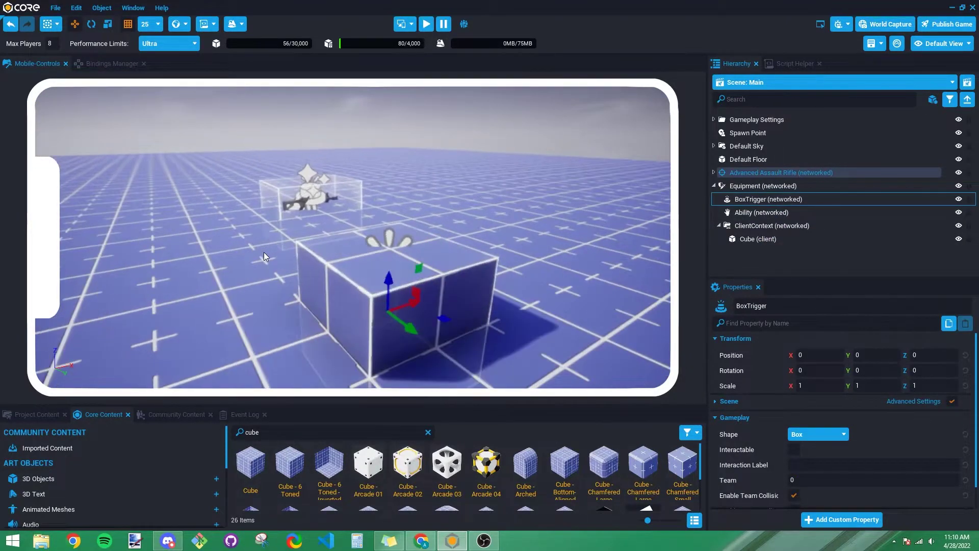
key("e")
key("r")
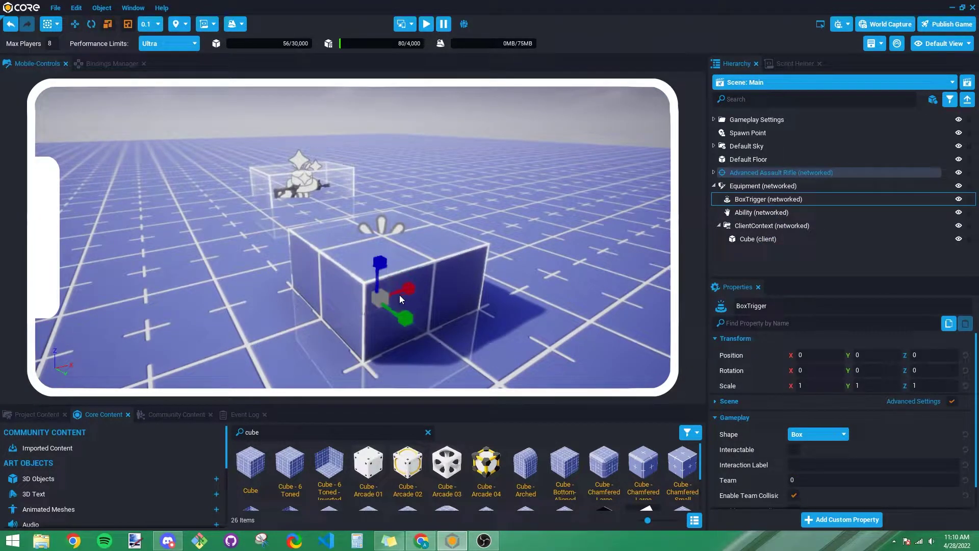
left_click_drag(381, 301, 421, 288)
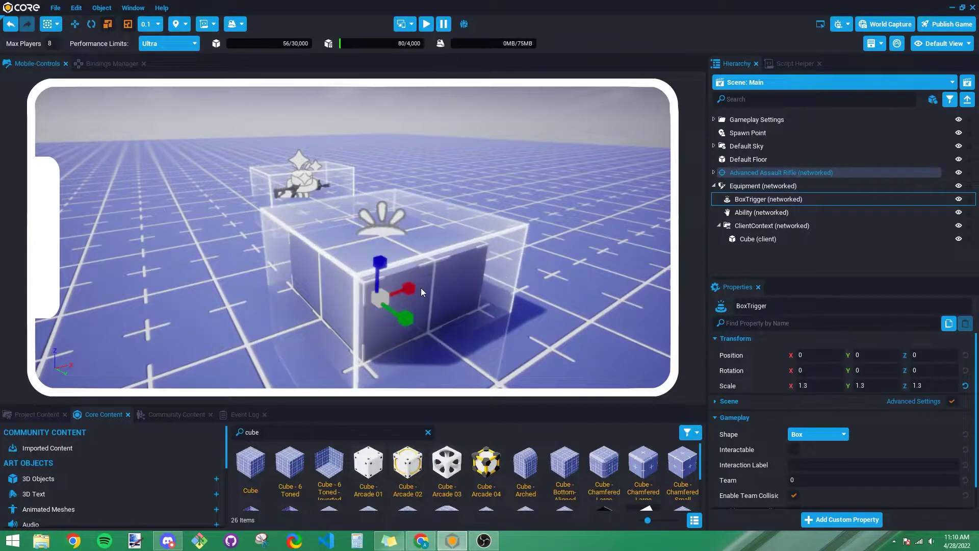
- Preview the game, walk into the cube to pick up the equipment, expand the Advanced Assault Rifle, and end the preview
left_click(426, 24)
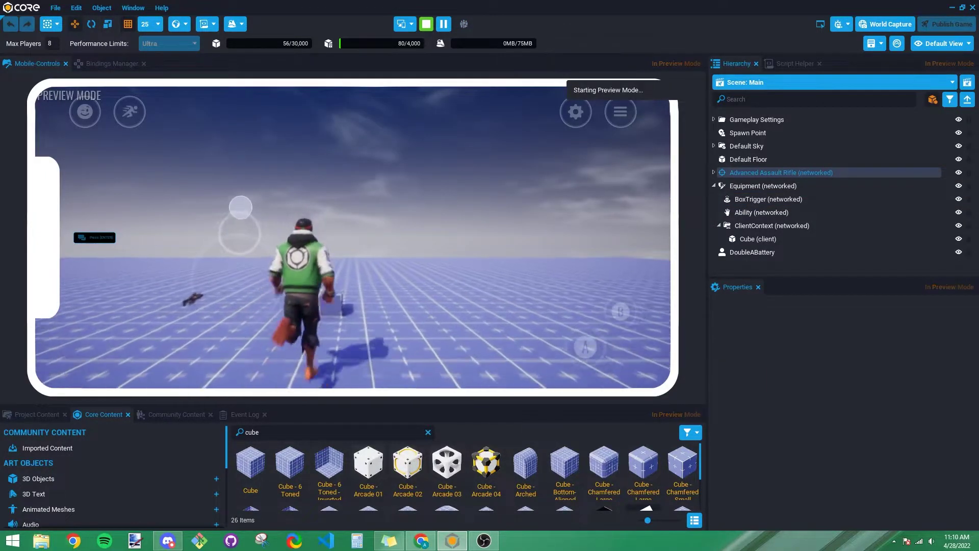
key("w")
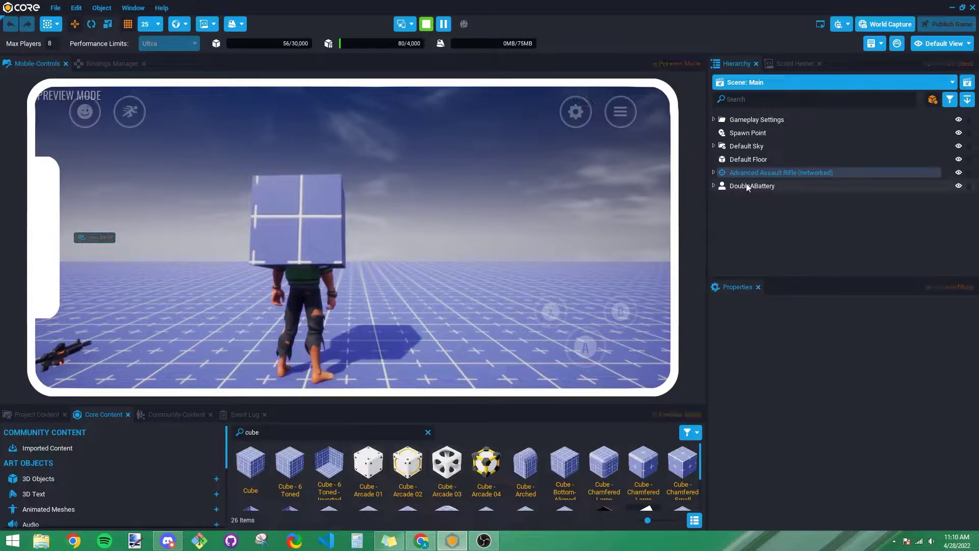
left_click(713, 172)
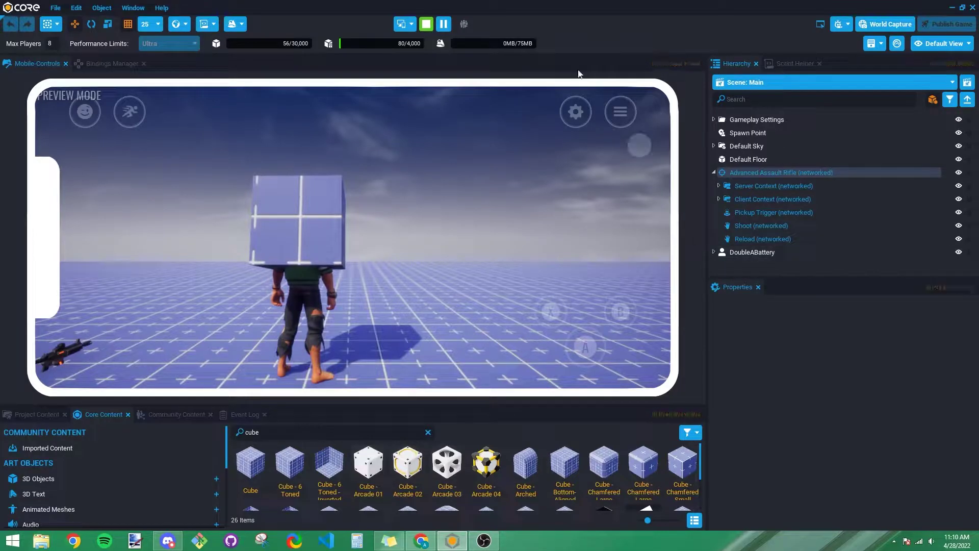
left_click(426, 24)
- Show the properties of the Equipment's Ability and select its Action Name text
left_click(713, 251)
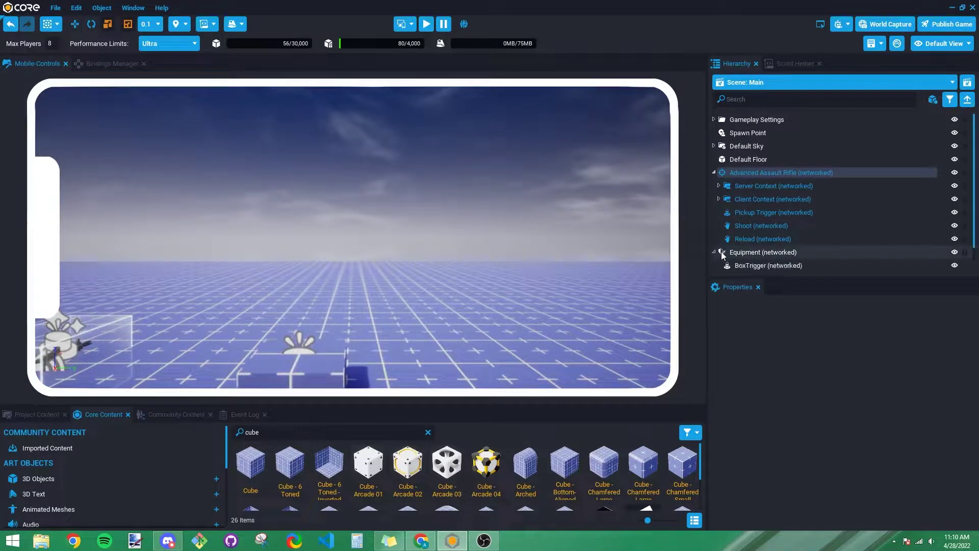
scroll(741, 264, "down", 1)
left_click(745, 251)
scroll(816, 424, "down", 2)
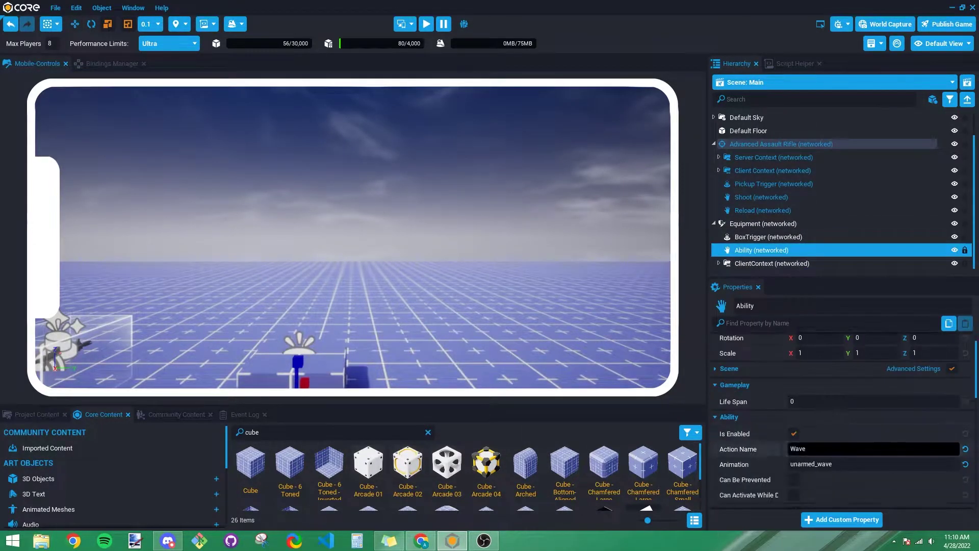
left_click(806, 421)
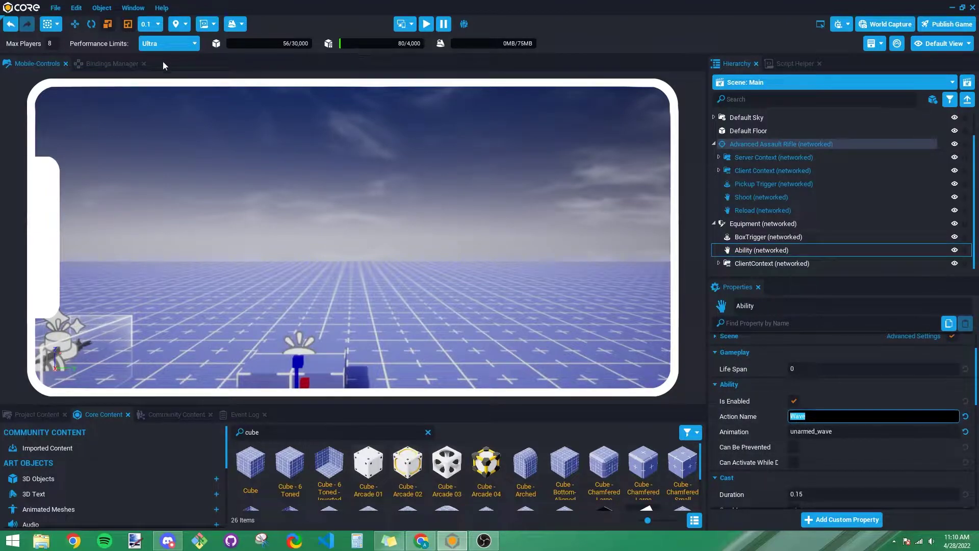
- Add a basic binding at the end of the Bindings Manager list with the action name Wave
left_click(110, 68)
scroll(491, 297, "down", 5)
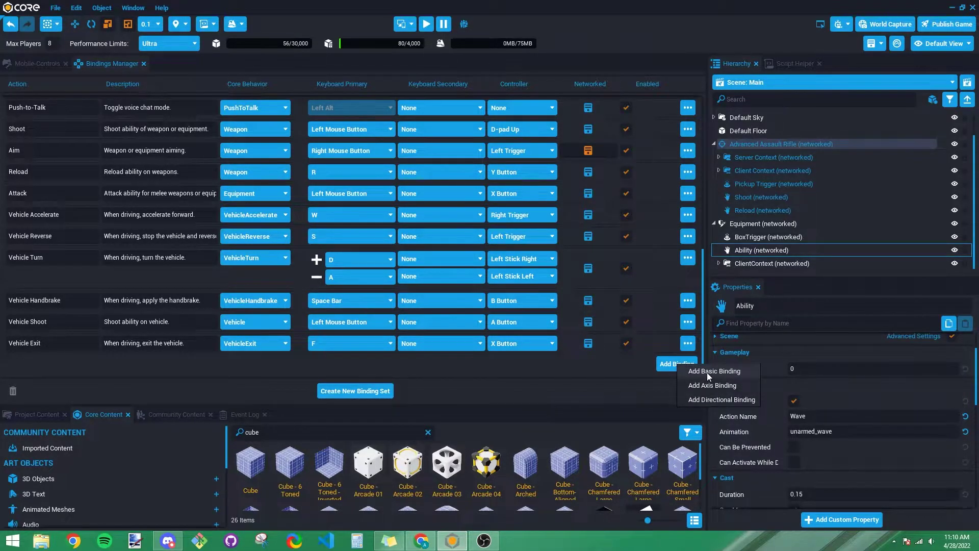
left_click(707, 372)
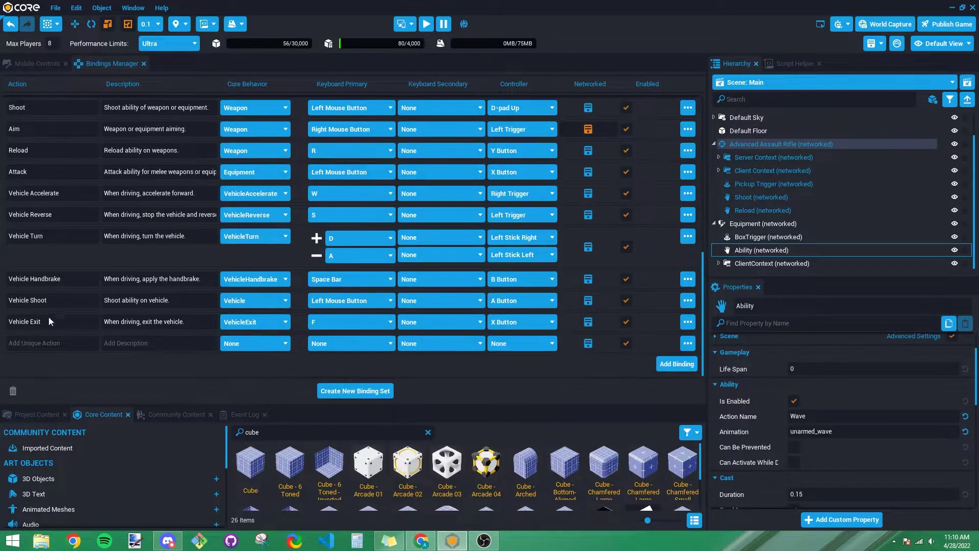
left_click(51, 343)
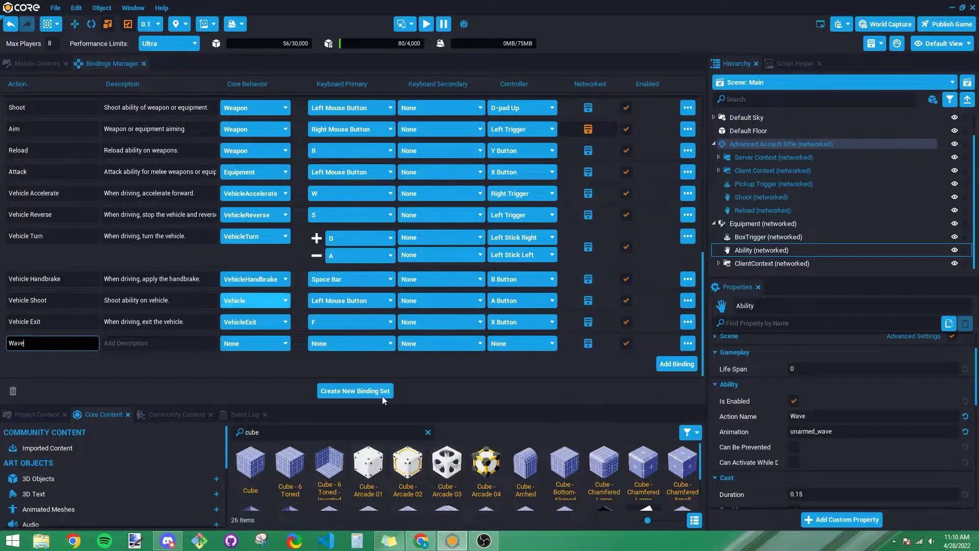
- Bind the Wave action to H as primary keyboard key and to the X Button on the controller
left_click(360, 344)
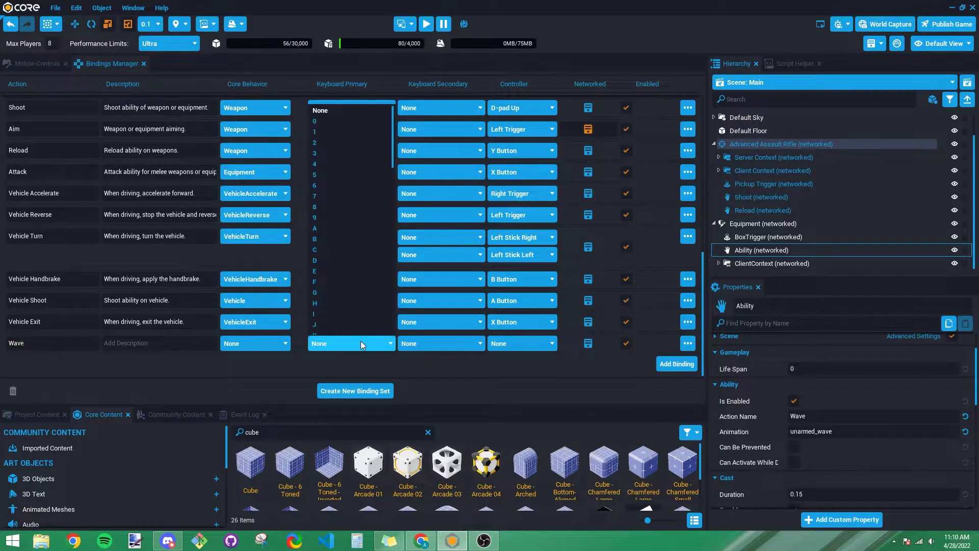
left_click(335, 305)
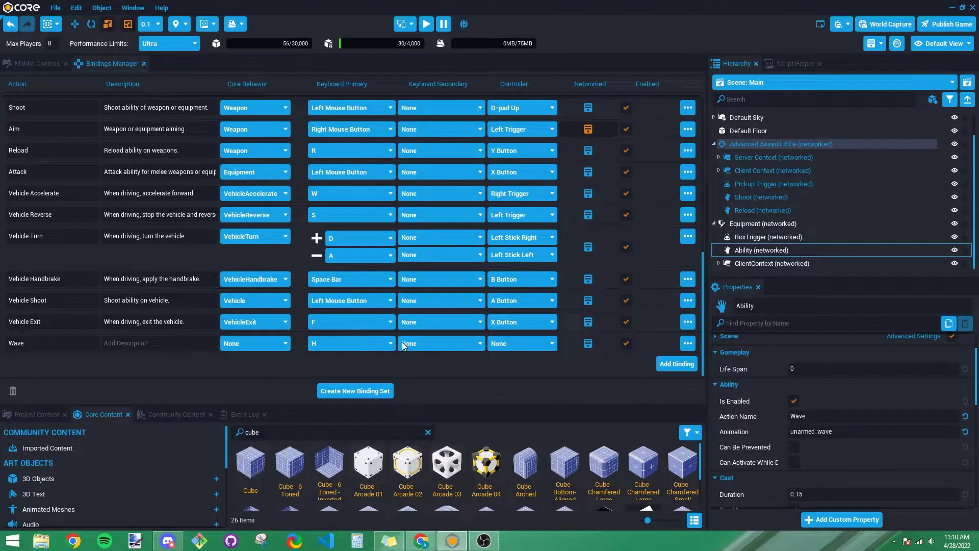
left_click(527, 344)
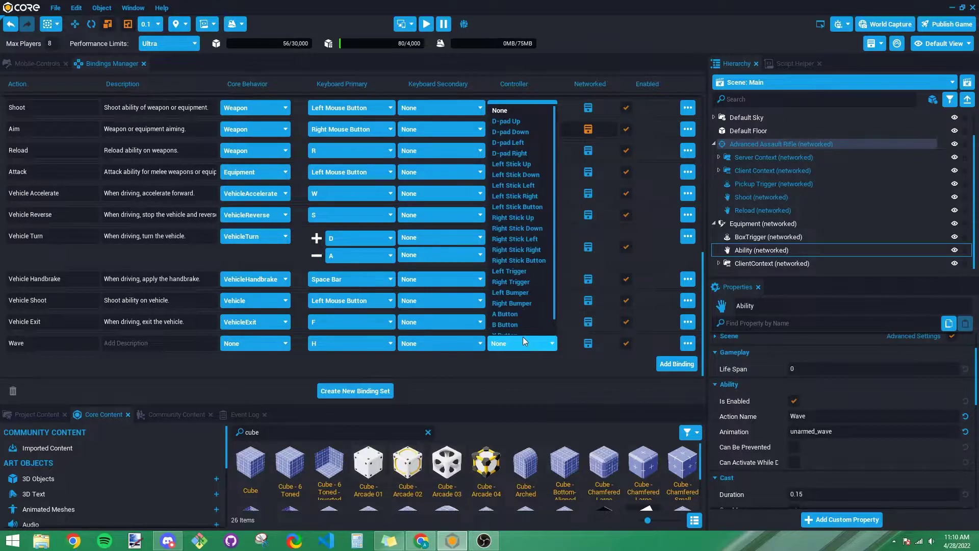
scroll(517, 305, "down", 1)
left_click(508, 318)
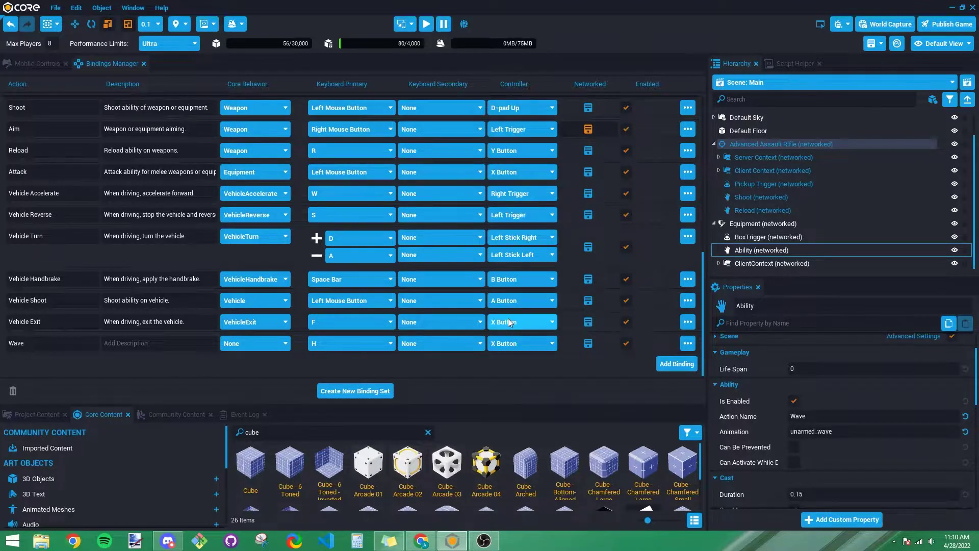
- Preview the game, pick up the cube equipment and the rifle, test the X wave and shoot touch controls, and end the preview
left_click(427, 24)
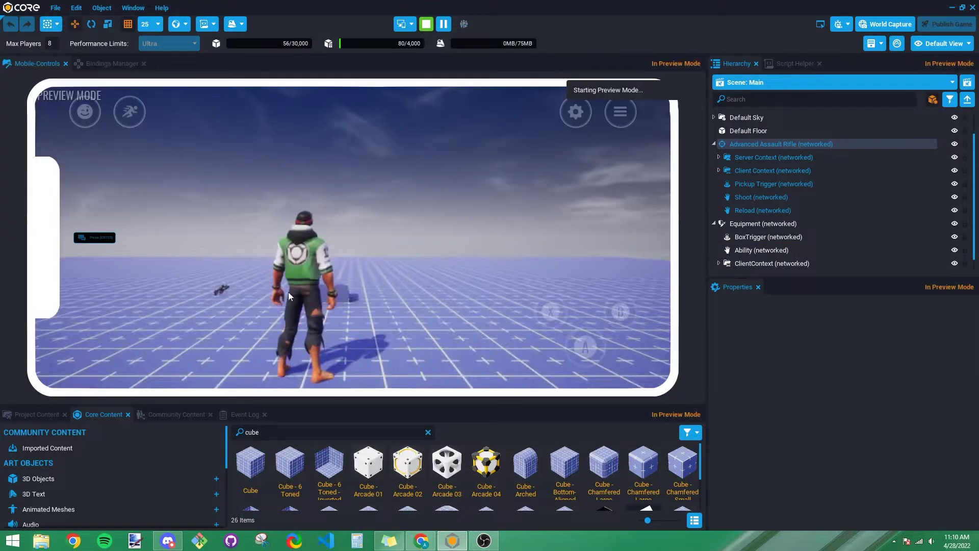
left_click_drag(161, 251, 180, 244)
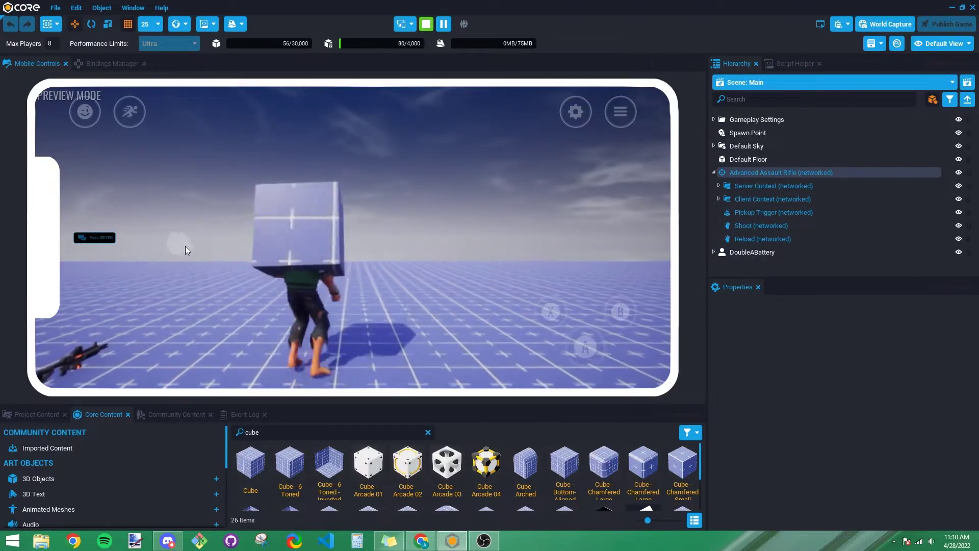
left_click(547, 313)
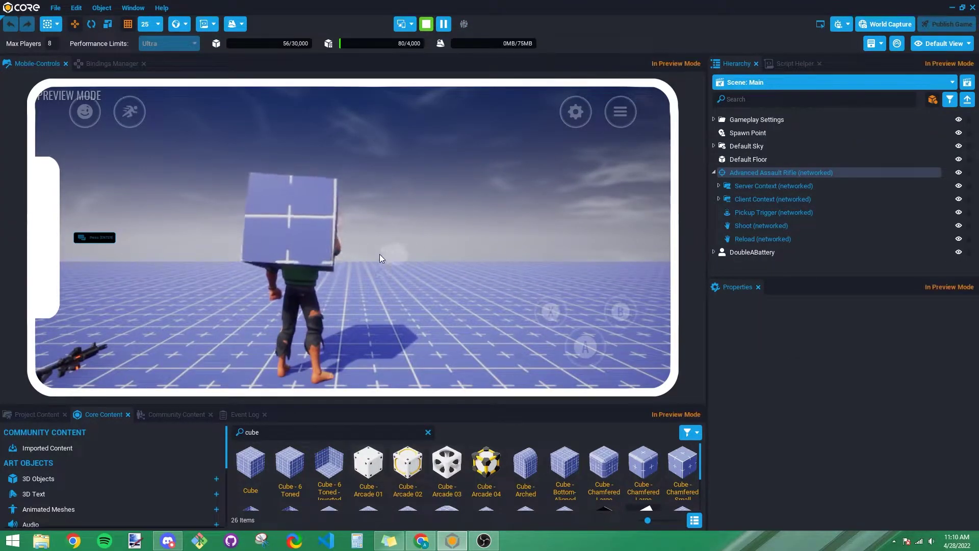
left_click_drag(117, 304, 184, 306)
left_click(547, 314)
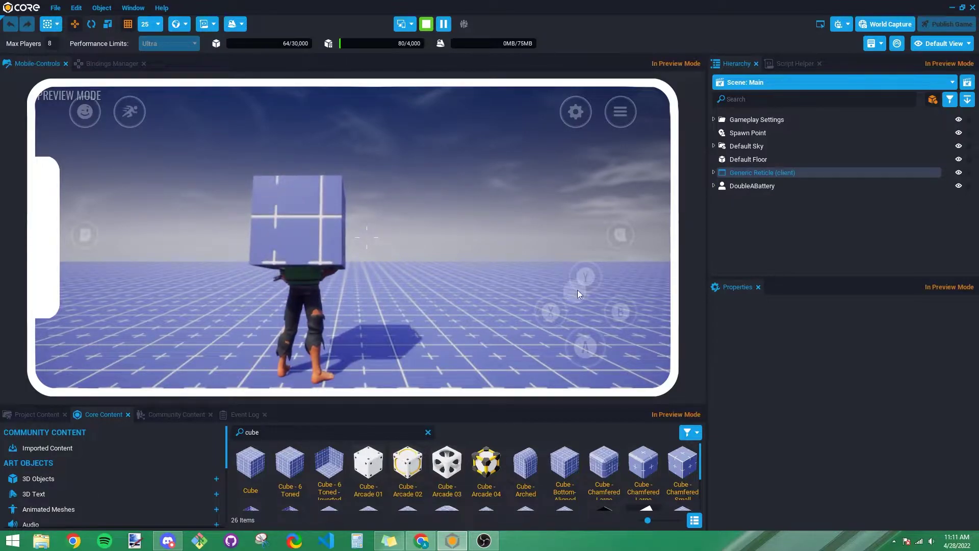
left_click(622, 233)
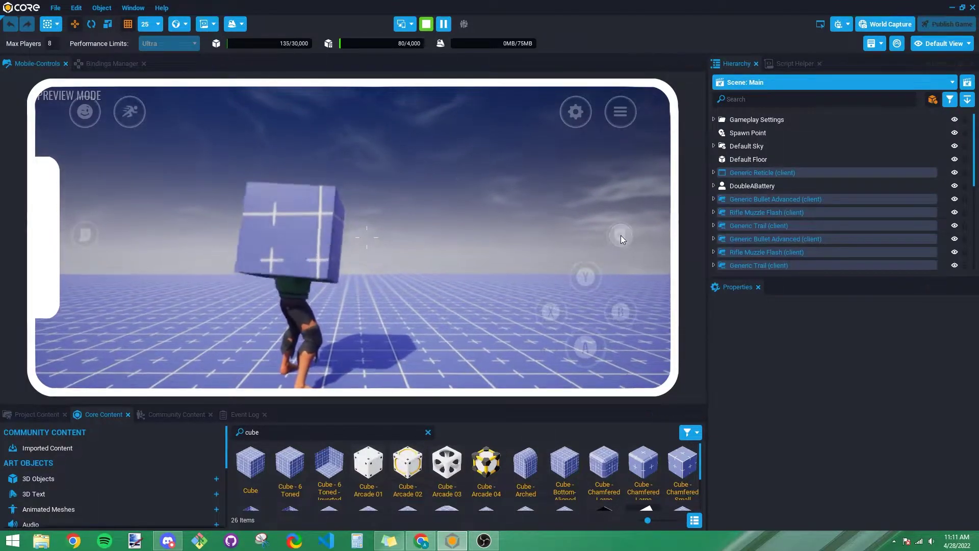
left_click(426, 24)
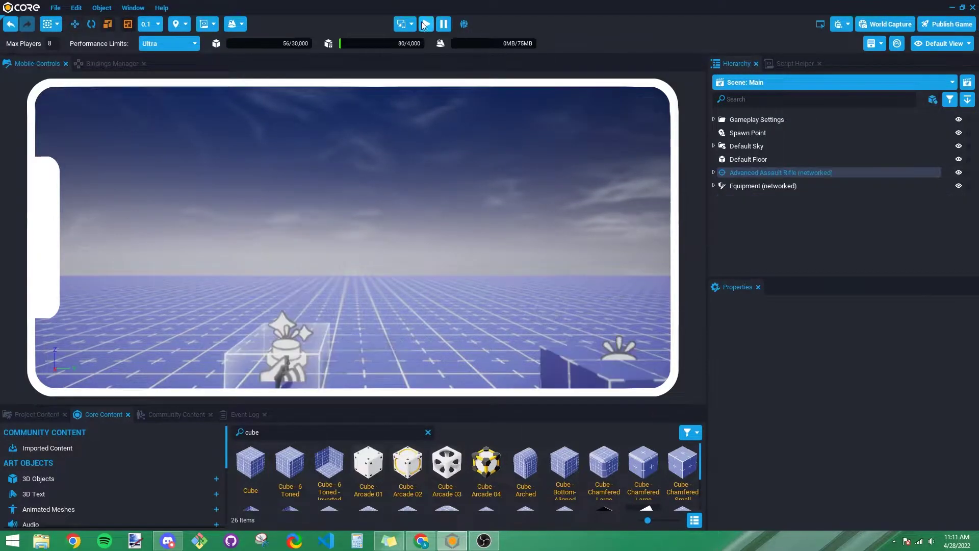
- Examine the controller options for the Shoot action in the Bindings Manager and expand the Equipment in the hierarchy
left_click(104, 62)
scroll(143, 300, "up", 1)
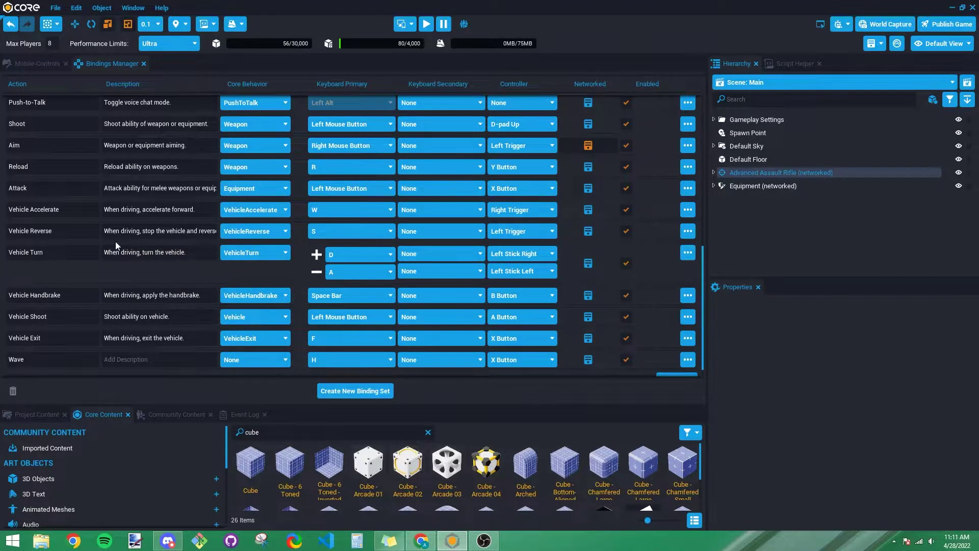
scroll(115, 241, "up", 2)
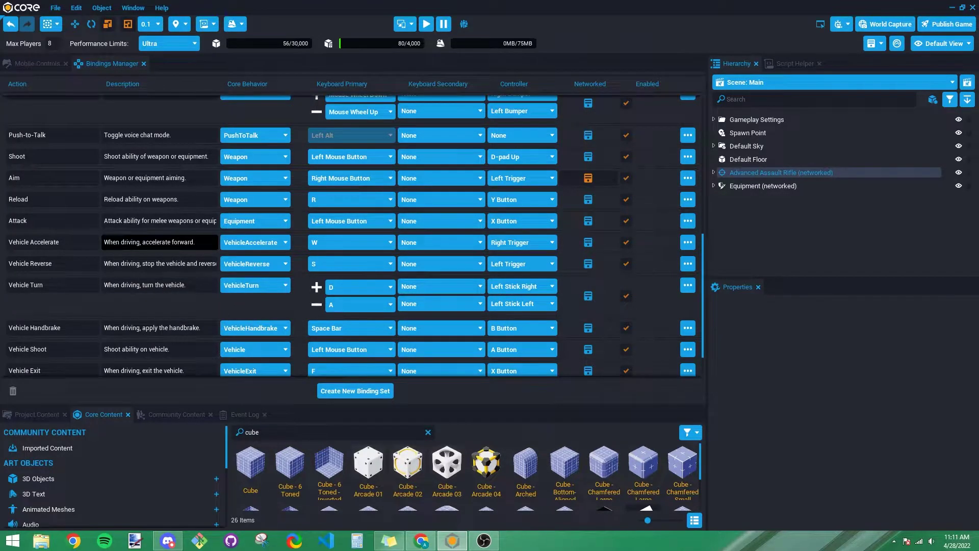
left_click(522, 154)
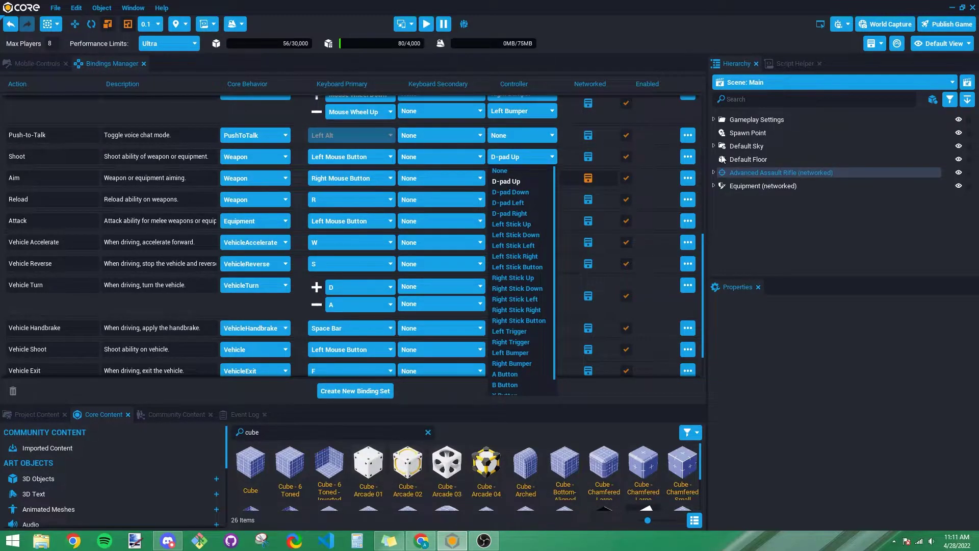
left_click(717, 185)
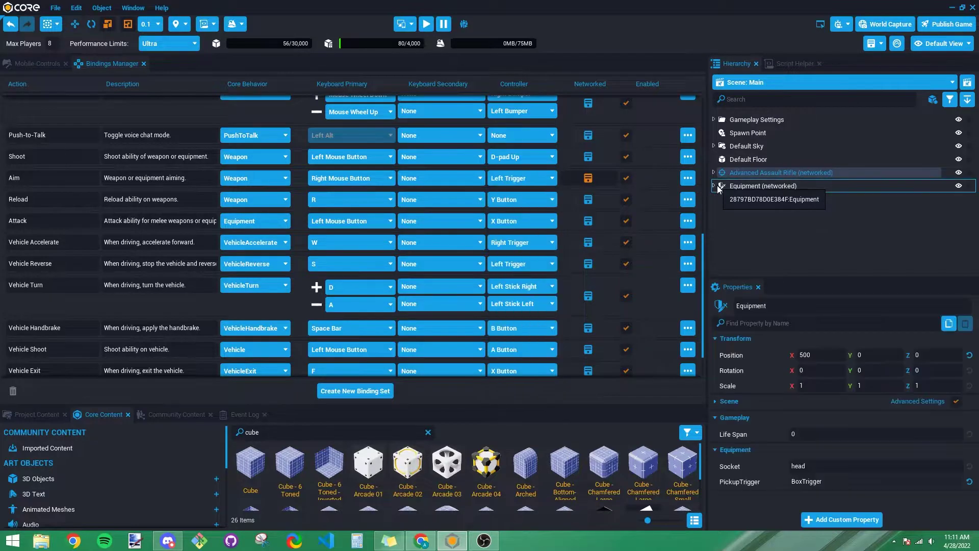
left_click(713, 186)
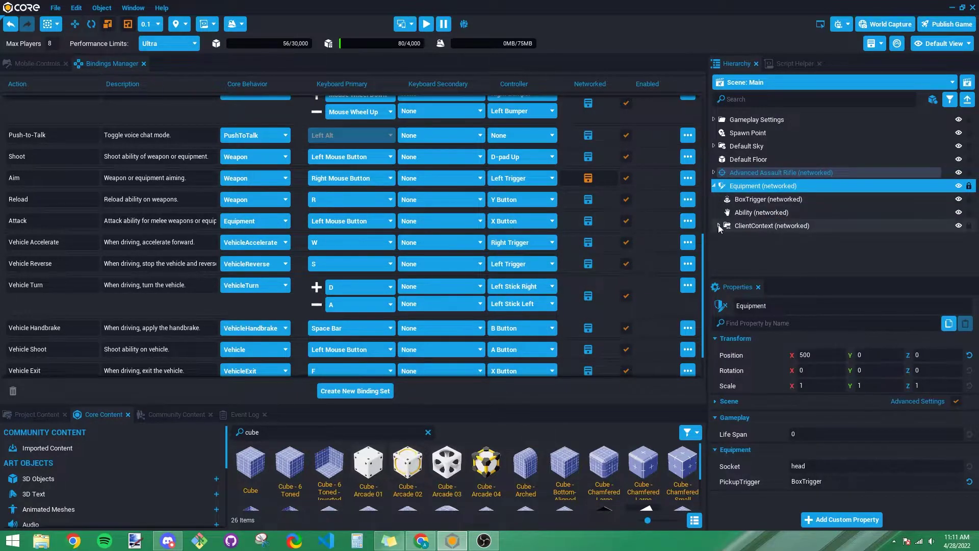
- Compare the Wave binding's action name with the Action Name of the Equipment's Ability
scroll(188, 240, "down", 2)
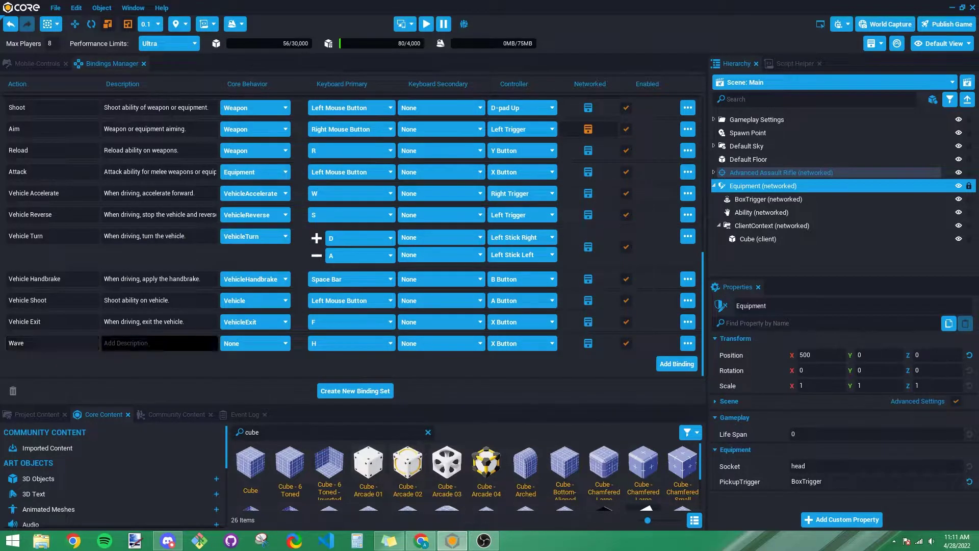
left_click(45, 348)
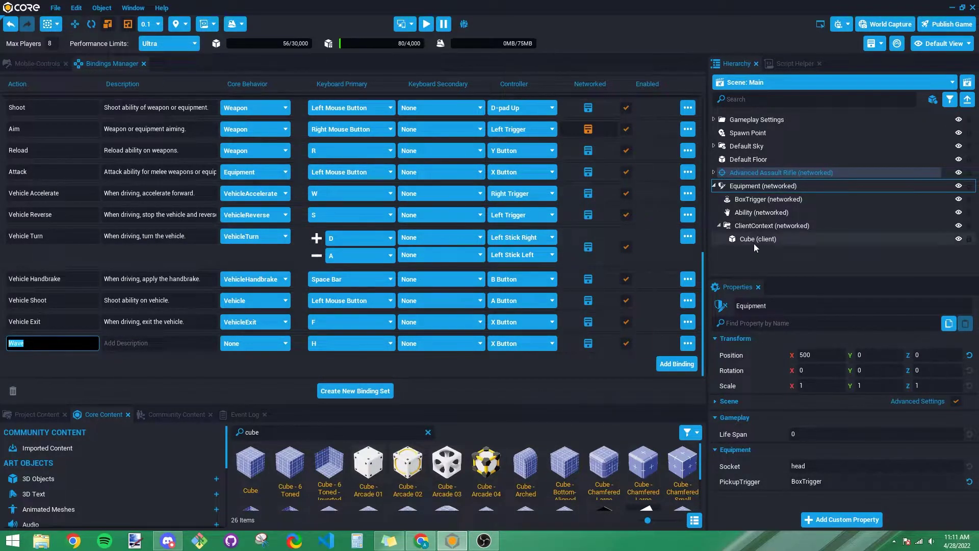
left_click(766, 227)
left_click(760, 215)
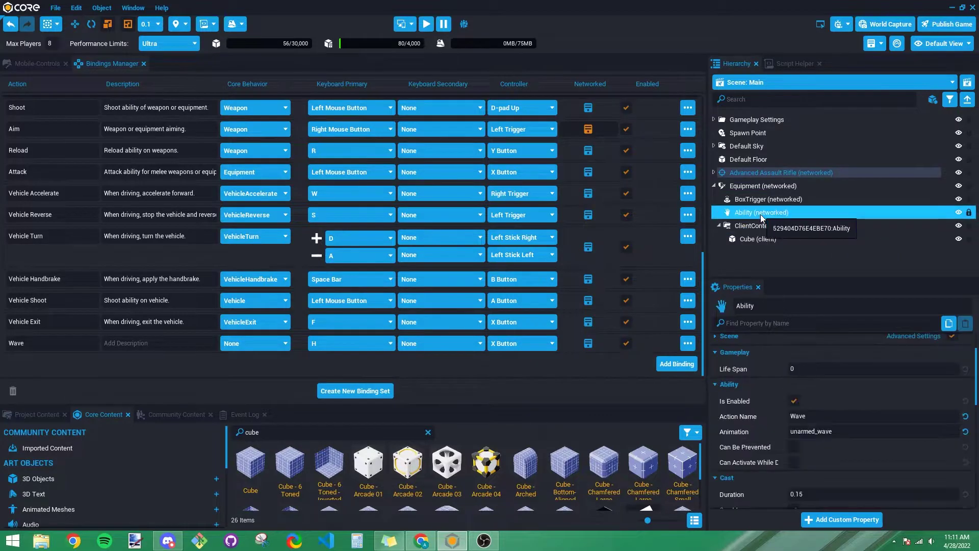
left_click(808, 417)
type("Wave")
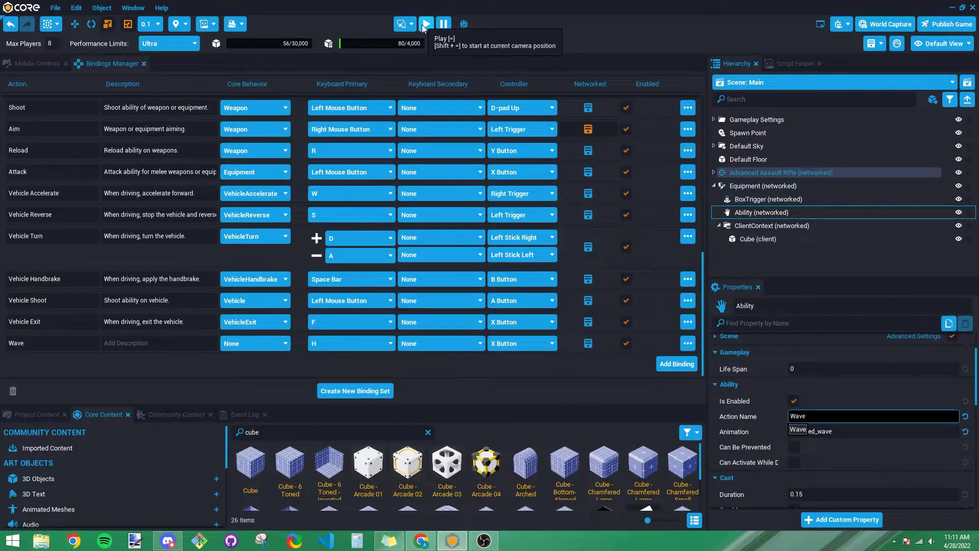
- Change the Wave action's controller binding to D-pad Up
left_click(508, 344)
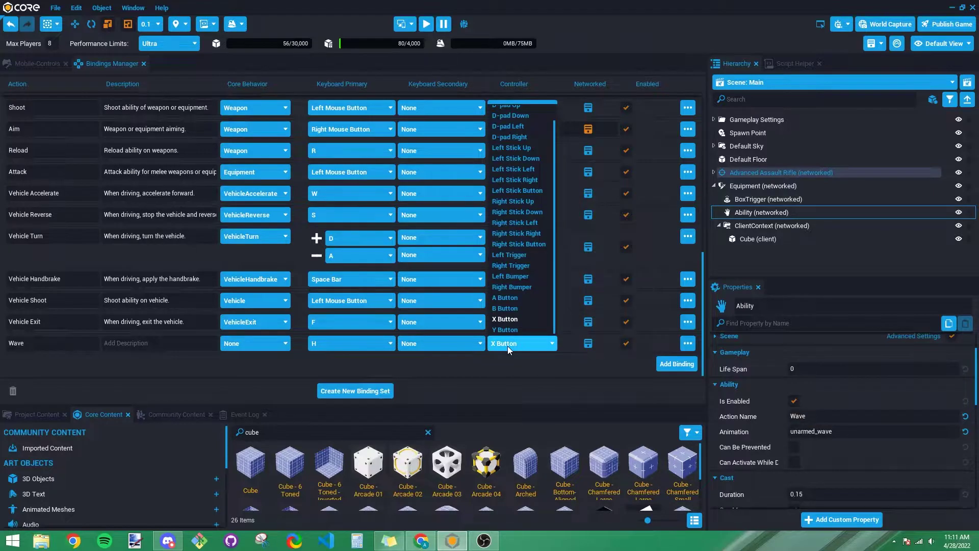
scroll(521, 137, "up", 3)
left_click(522, 136)
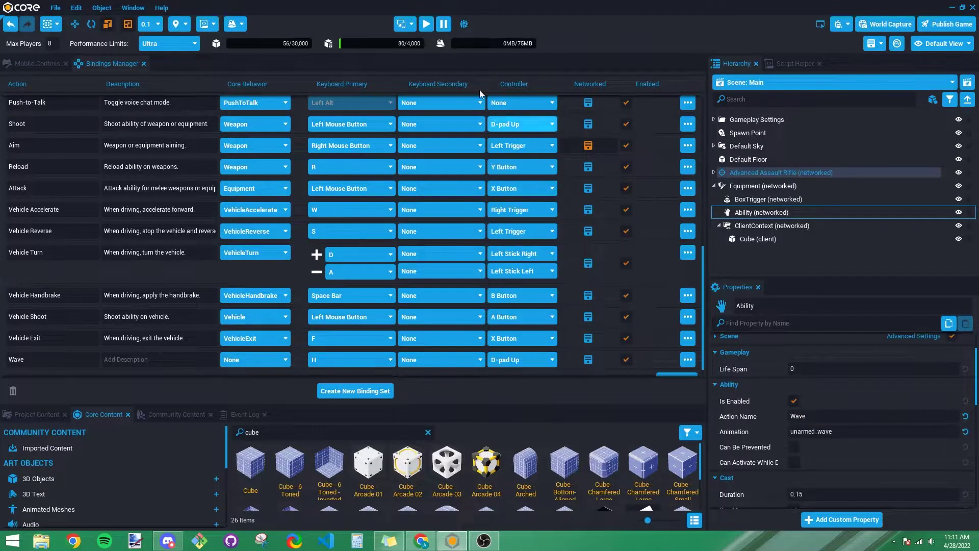
- Preview the game full screen, pick up the cube equipment, and test the wave with the D-pad up touch control
left_click(425, 24)
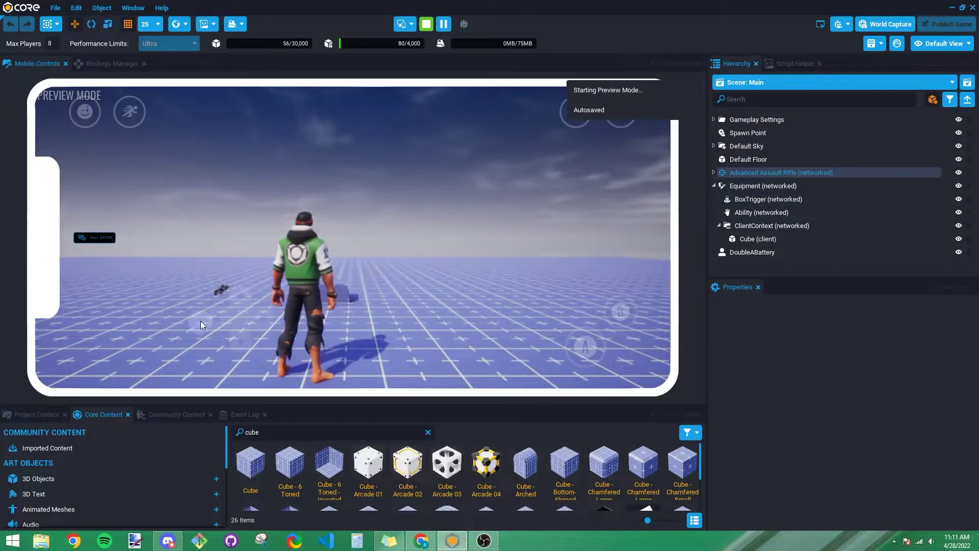
left_click_drag(183, 309, 231, 307)
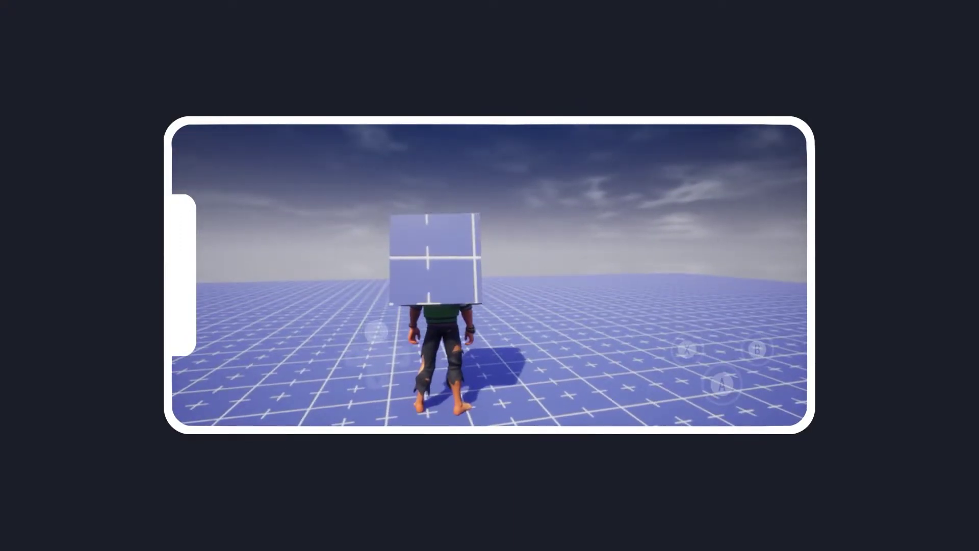
left_click_drag(277, 321, 297, 262)
left_click_drag(734, 236, 734, 316)
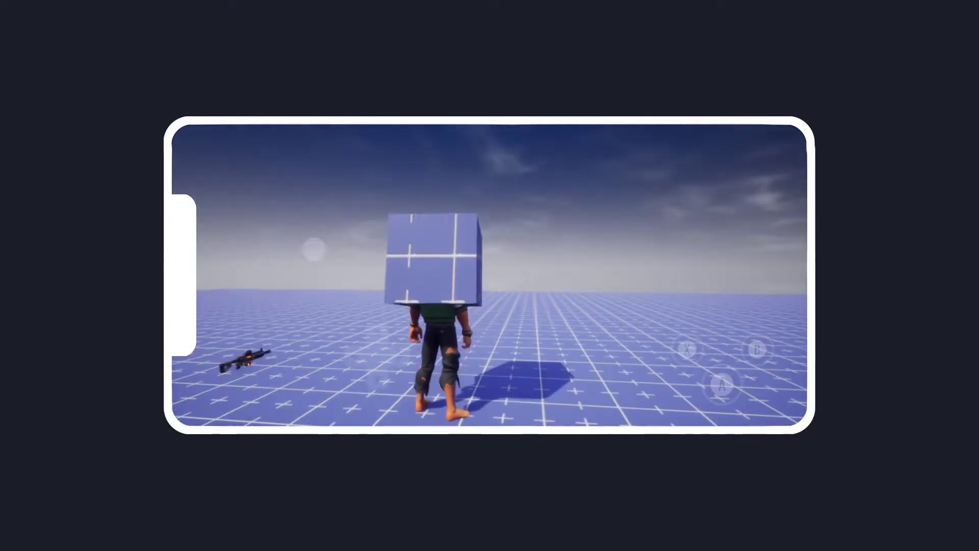
left_click_drag(286, 227, 207, 181)
left_click_drag(350, 267, 242, 291)
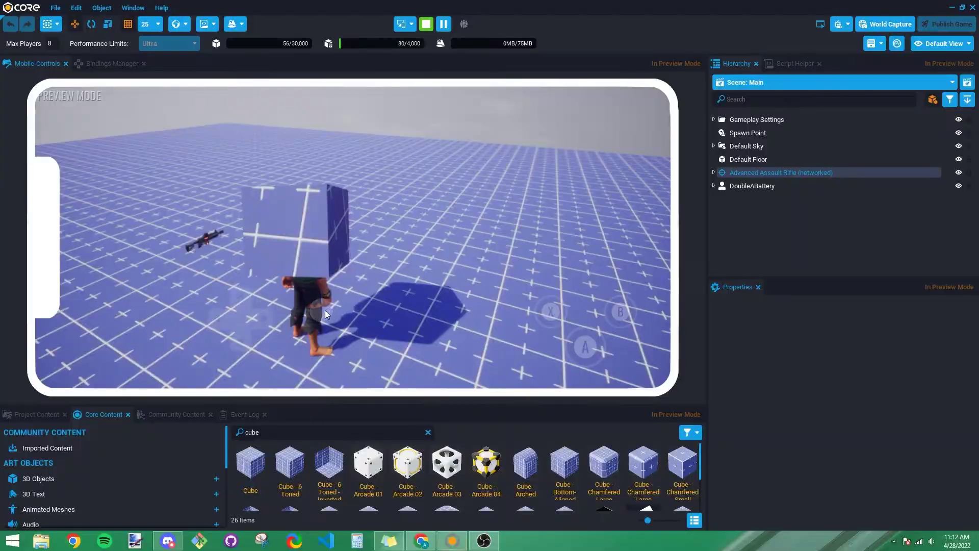
left_click_drag(316, 254, 313, 218)
left_click_drag(176, 181, 276, 211)
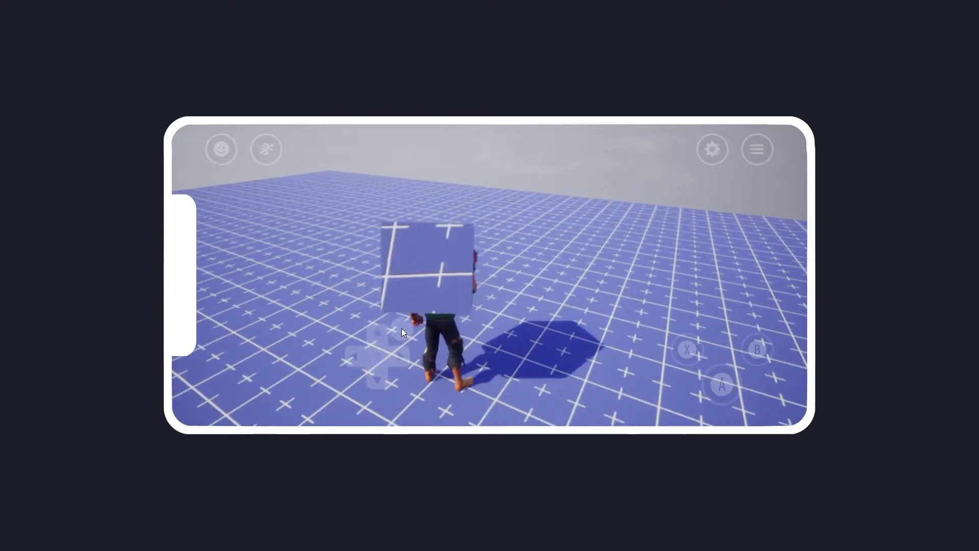
left_click_drag(298, 247, 394, 320)
- Cycle the running preview through the available device models to check how the touch controls are laid out
key("Page_Down")
key("Page_Down")
key("Page_Down")
key("Page_Down")
key("Page_Down")
key("Page_Down")
key("Page_Down")
key("Page_Down")
key("Page_Down")
key("Page_Down")
key("Page_Down")
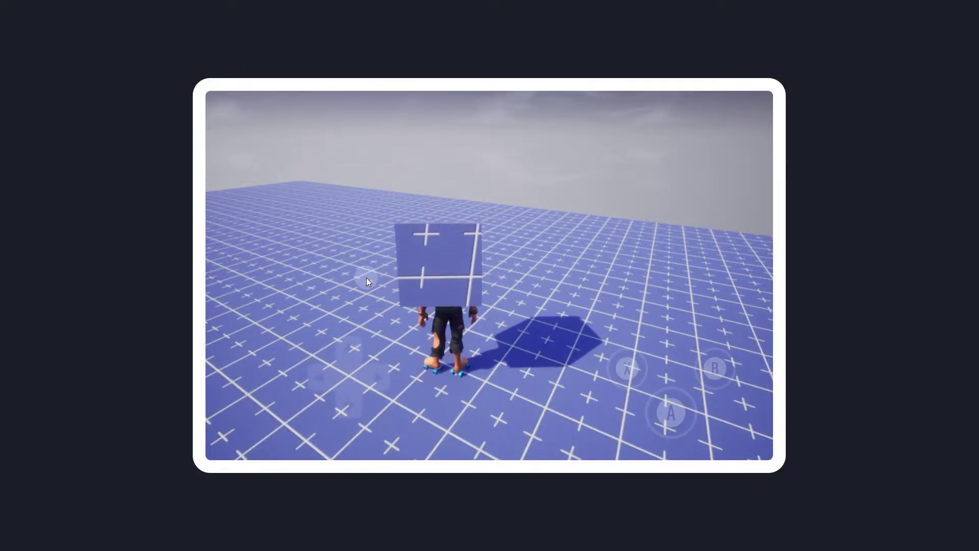
- Leave full screen, set the preview device to the mobile iPhone X, and end the preview
key("F11")
left_click(405, 24)
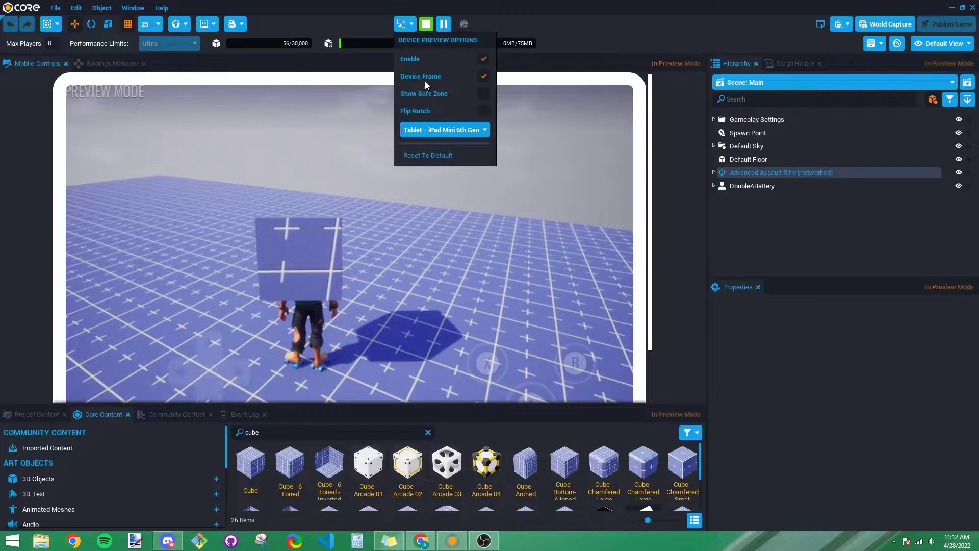
left_click(445, 133)
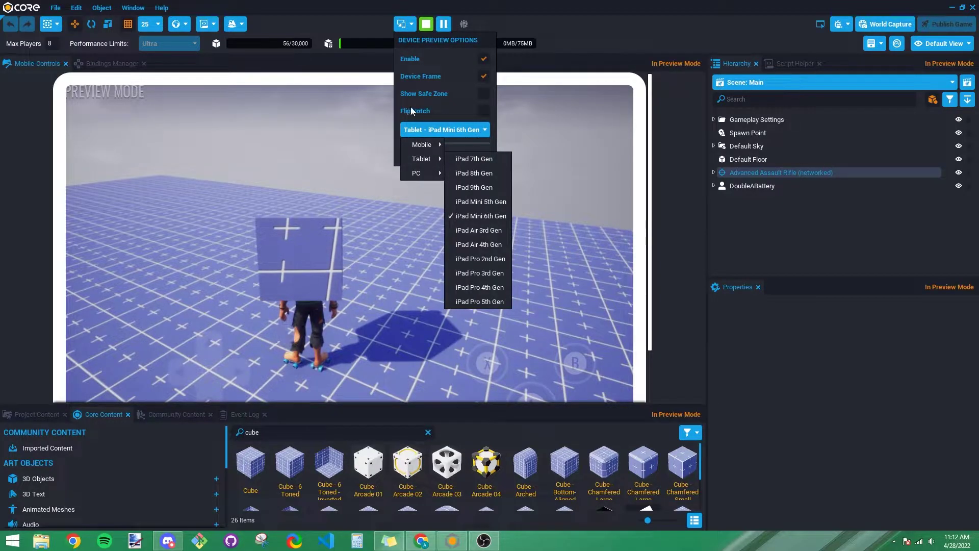
mouse_move(423, 145)
left_click(480, 146)
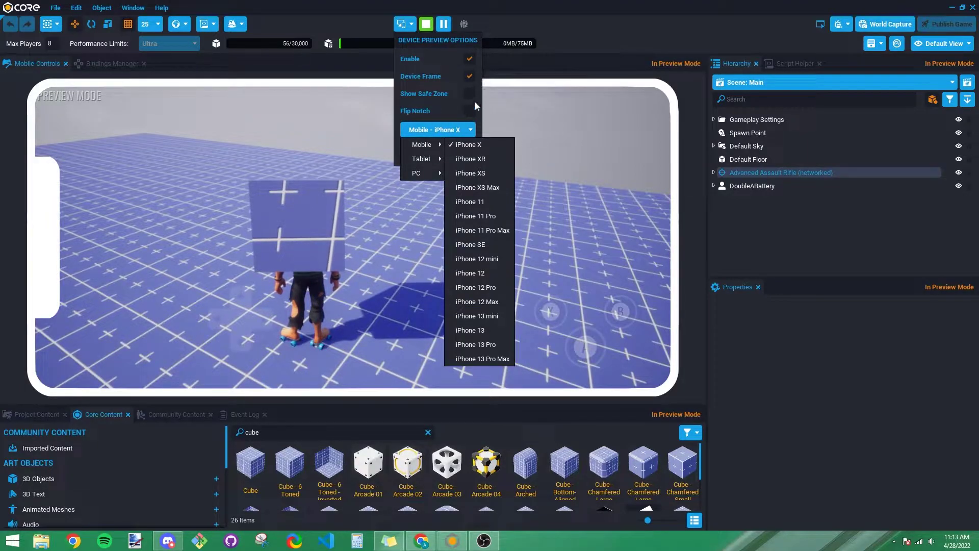
left_click(491, 27)
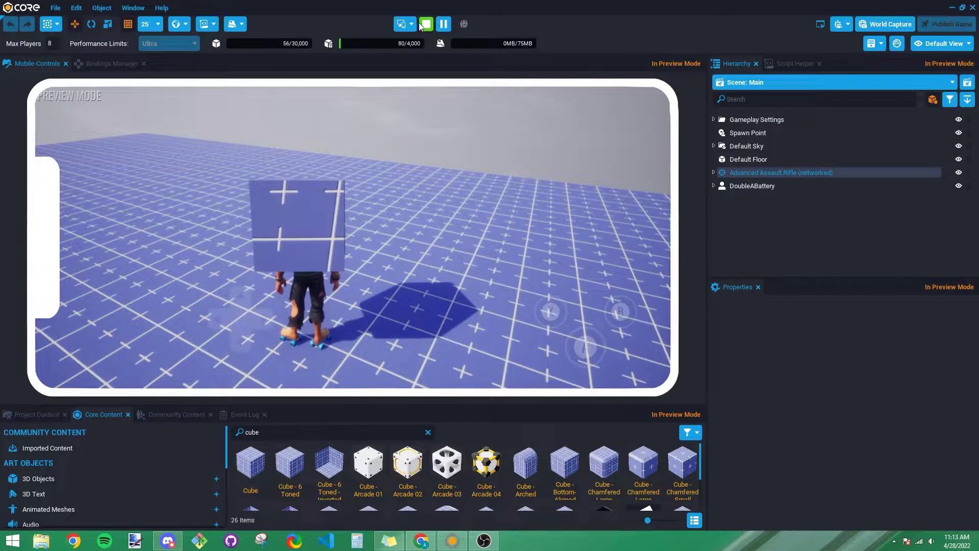
left_click(424, 24)
- Run a multiplayer preview with 1 player, pick up the cube equipment in the player window, and end the preview
left_click(487, 24)
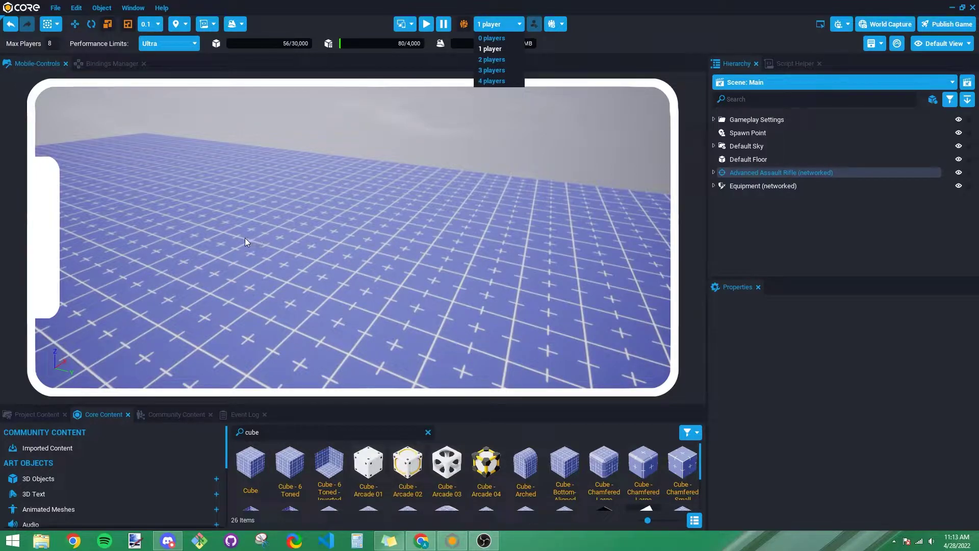
left_click(431, 26)
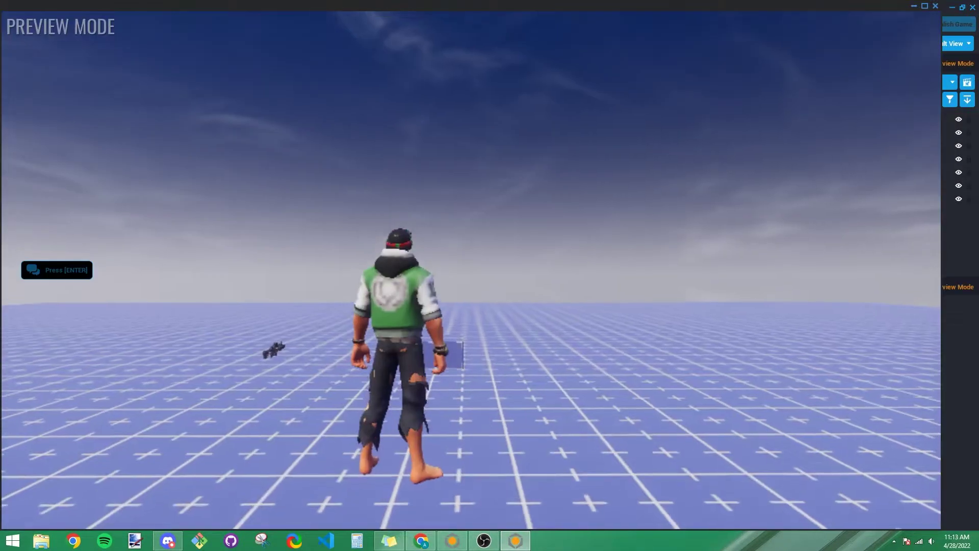
key("w")
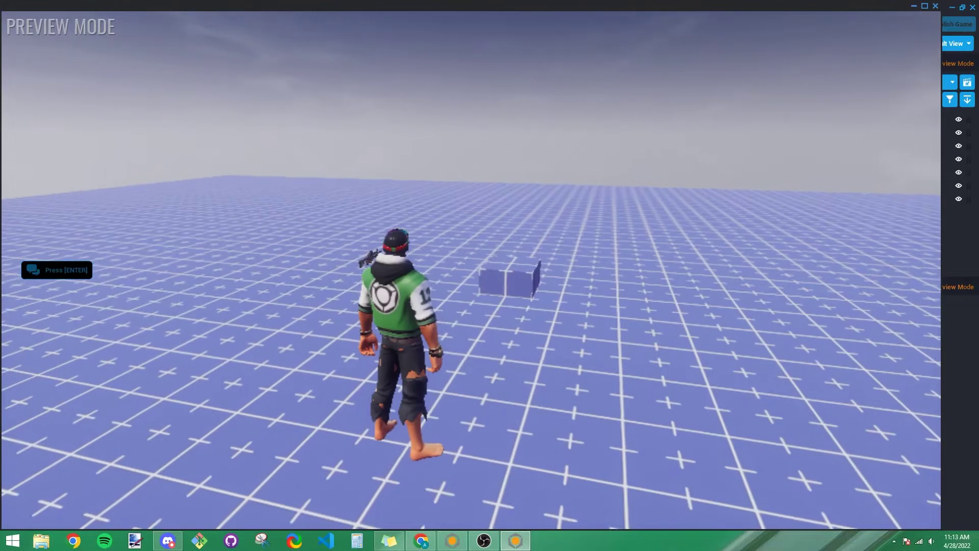
key("g")
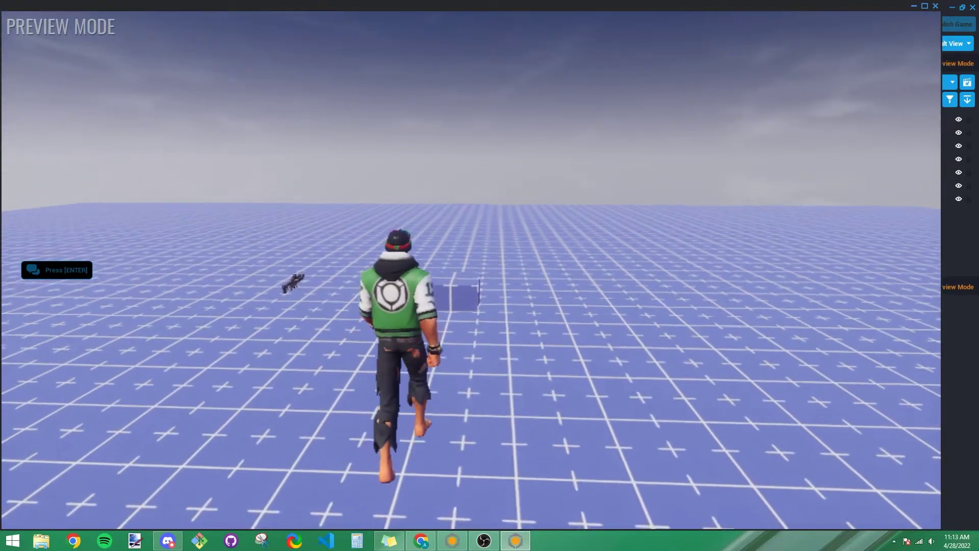
key("w")
key("w")
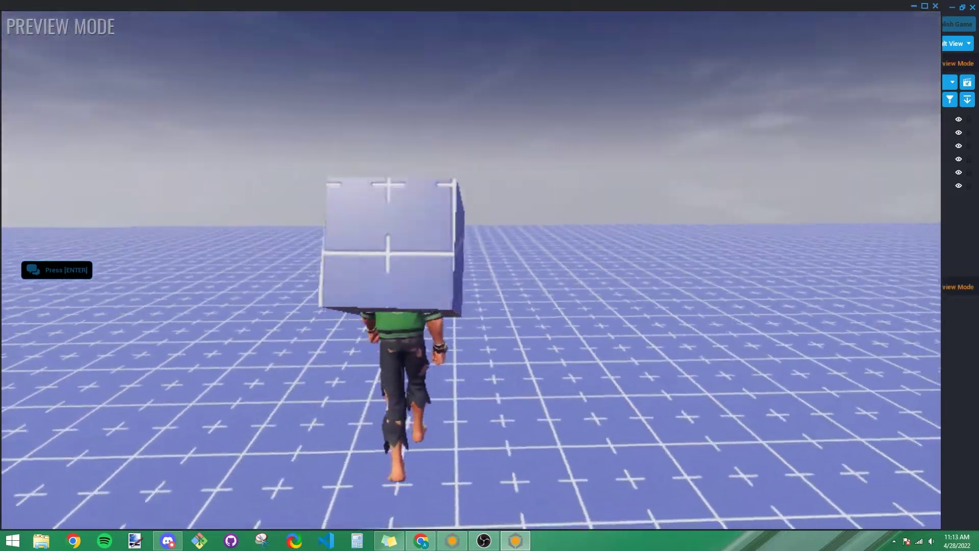
key("Escape")
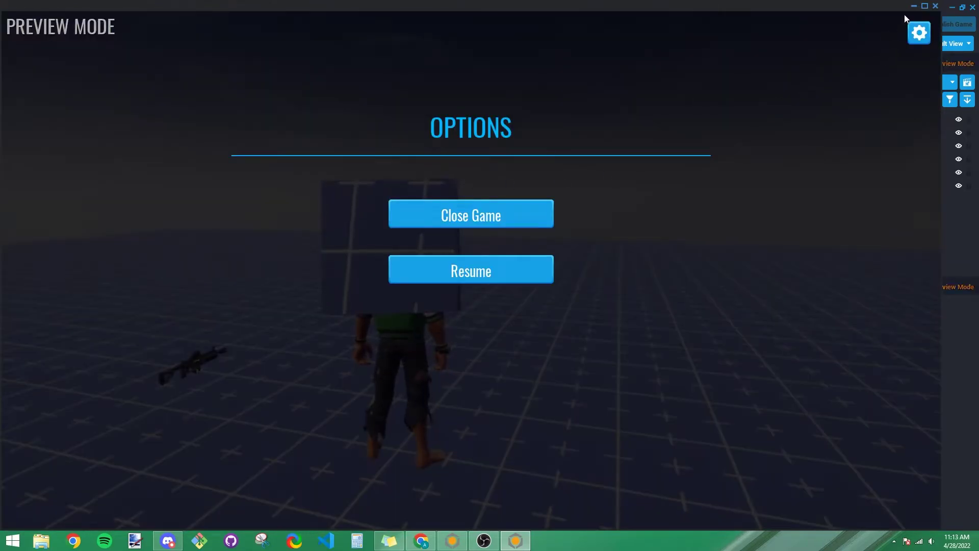
left_click(936, 7)
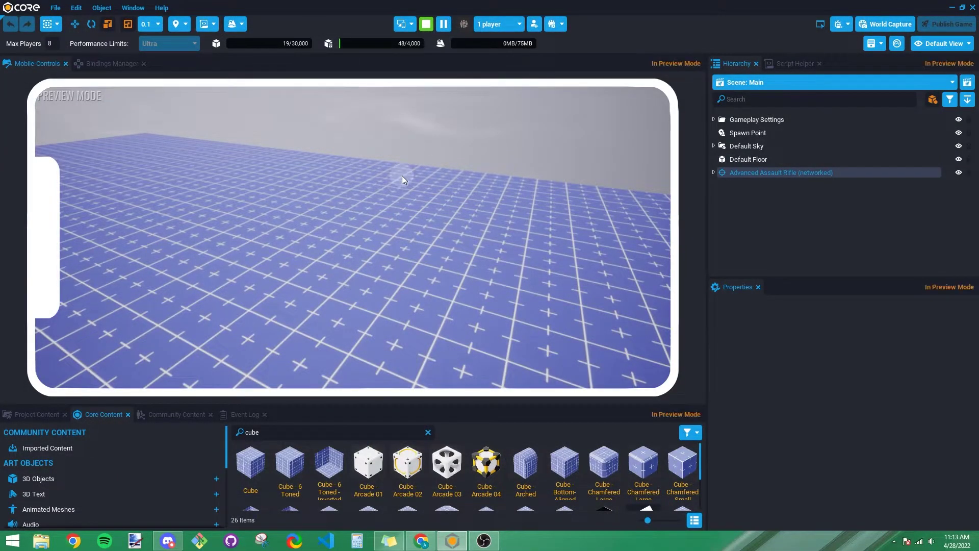
left_click(427, 24)
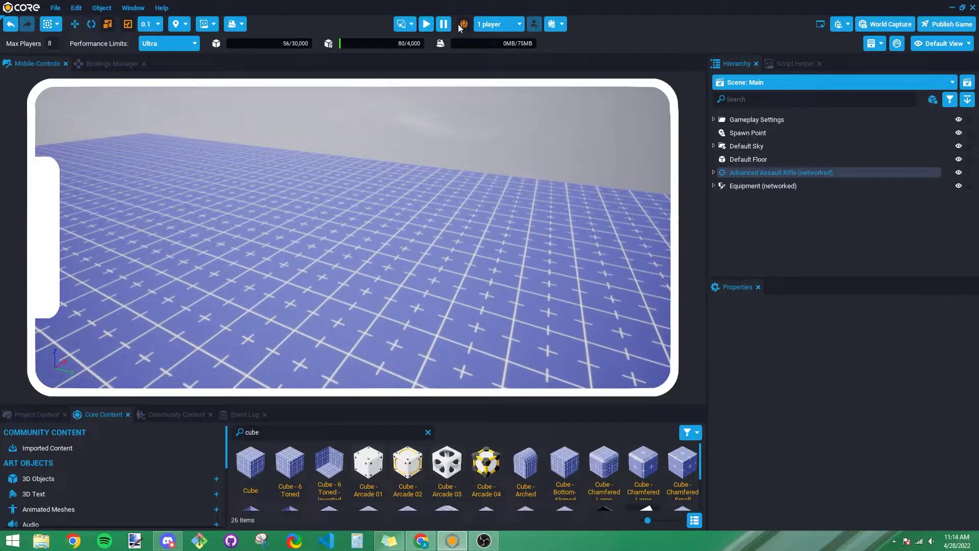
- Preview the game without multiplayer on the mobile device and walk the character into the cube equipment
left_click(426, 24)
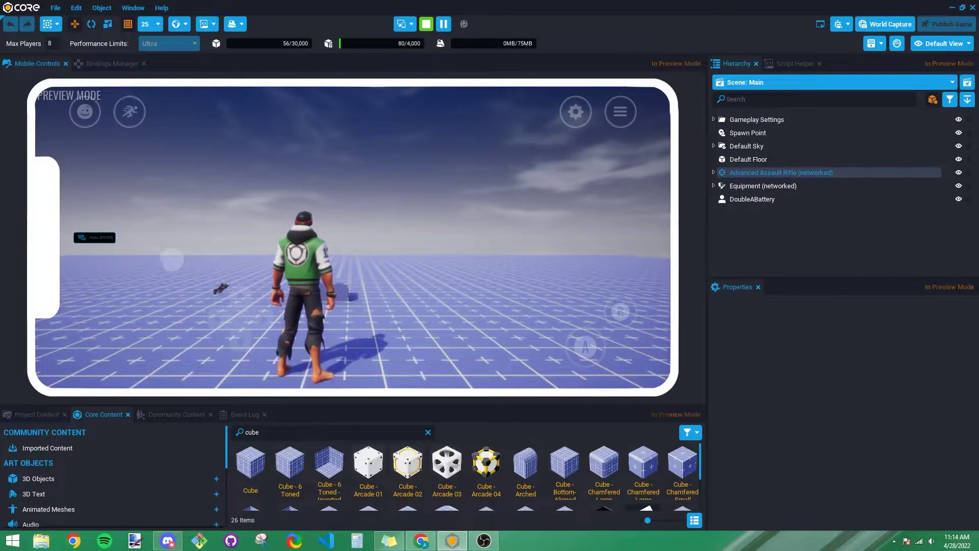
left_click_drag(175, 260, 155, 286)
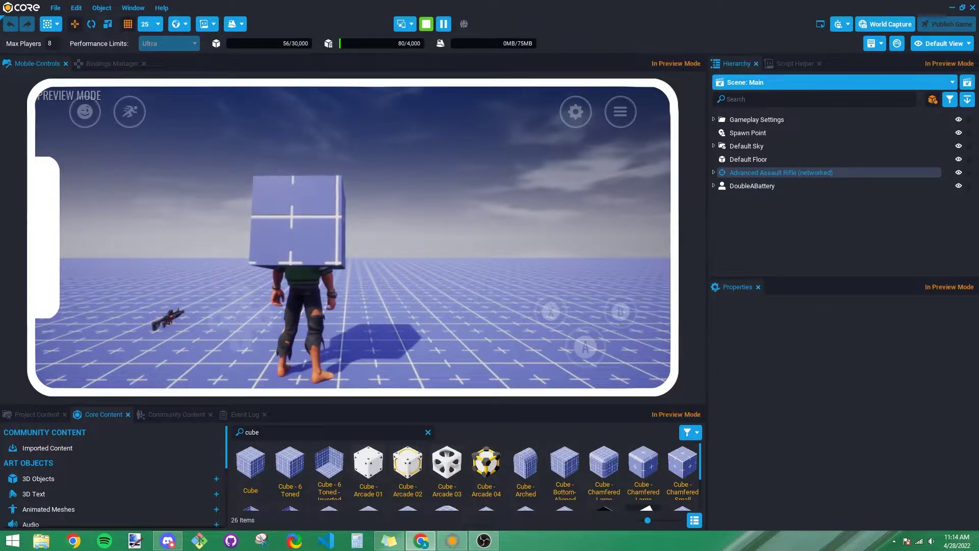
- Switch to Chrome and open the Input namespace page in the Core API documentation
left_click_drag(978, 86, 561, 1)
scroll(105, 344, "down", 1)
scroll(105, 344, "down", 20)
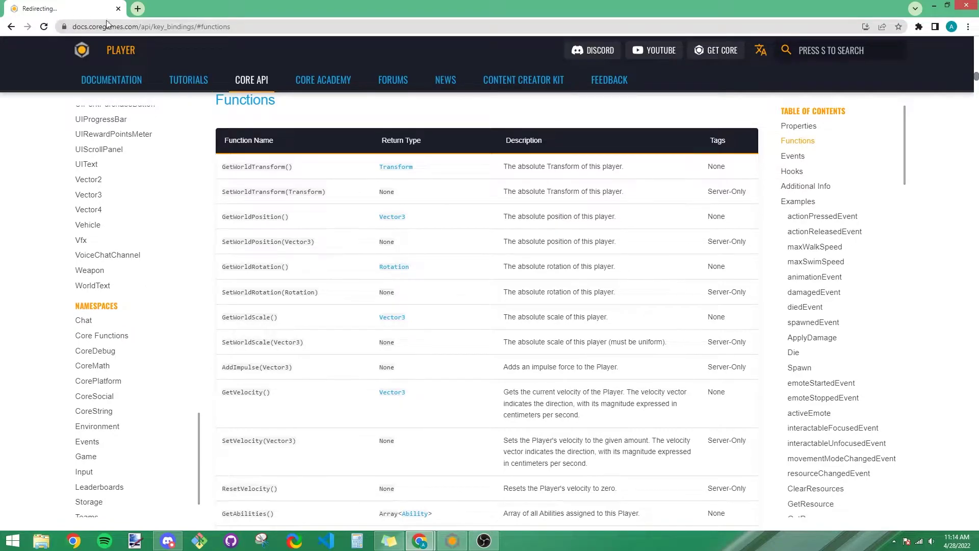
left_click_drag(72, 26, 162, 26)
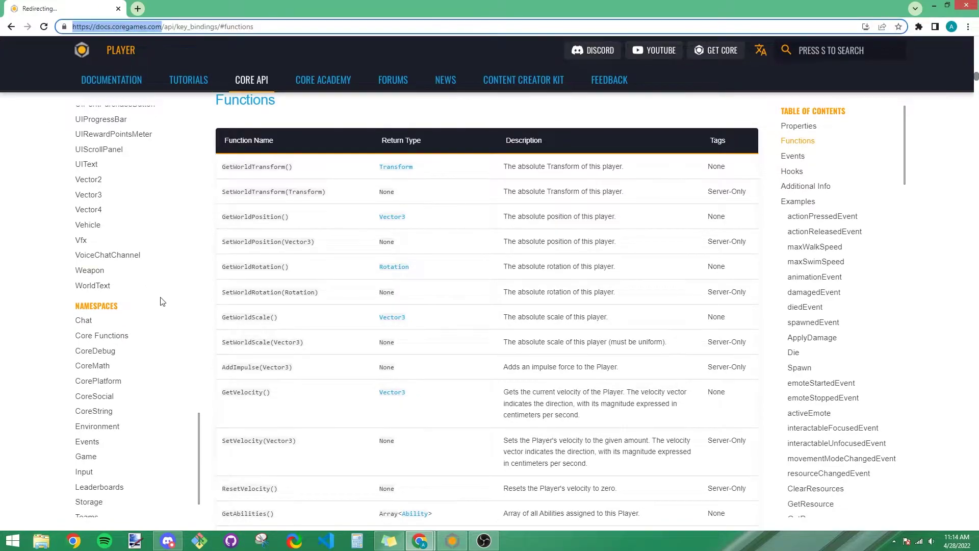
scroll(130, 285, "down", 1)
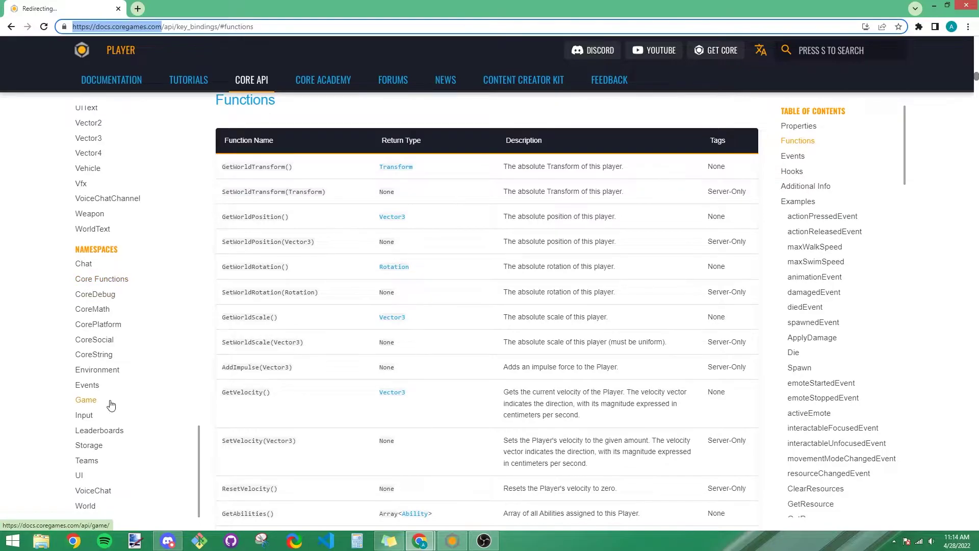
left_click(86, 416)
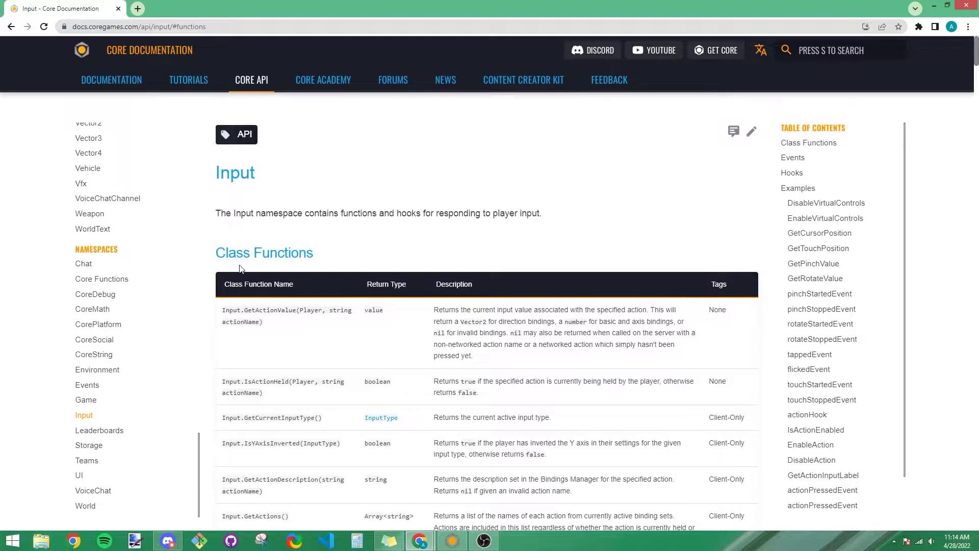
- Examine the Input class functions for actions, pointer position, pinch and rotate gestures, and enabling or disabling virtual controls
scroll(247, 268, "down", 5)
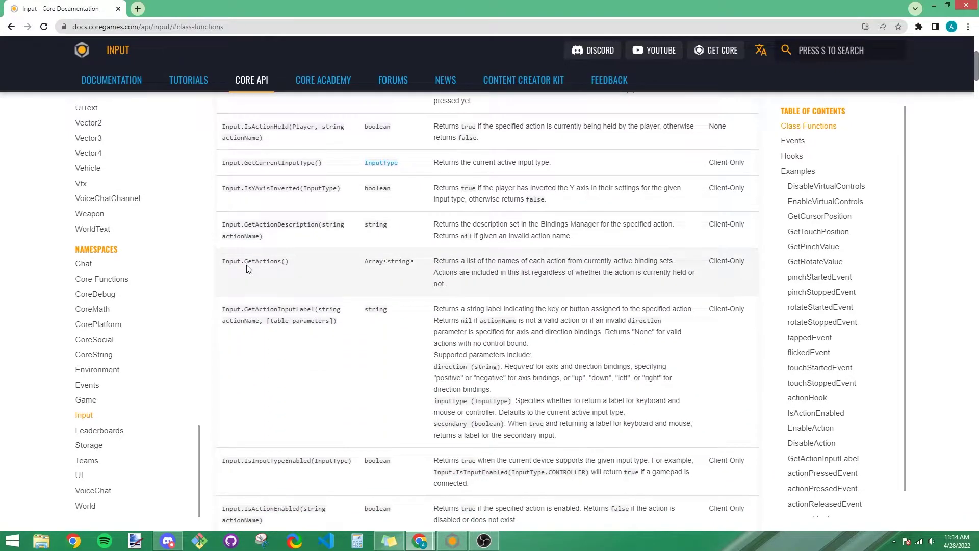
scroll(248, 264, "down", 5)
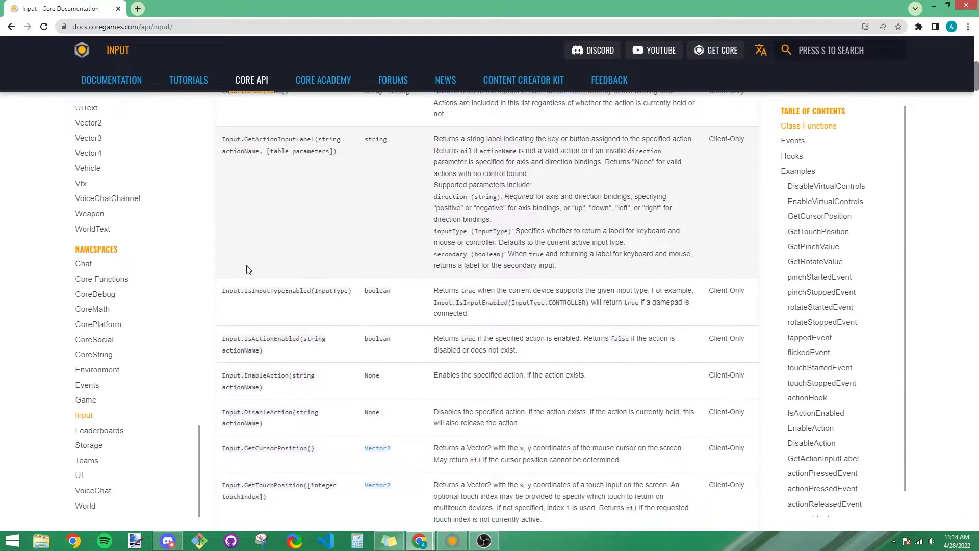
scroll(247, 263, "down", 4)
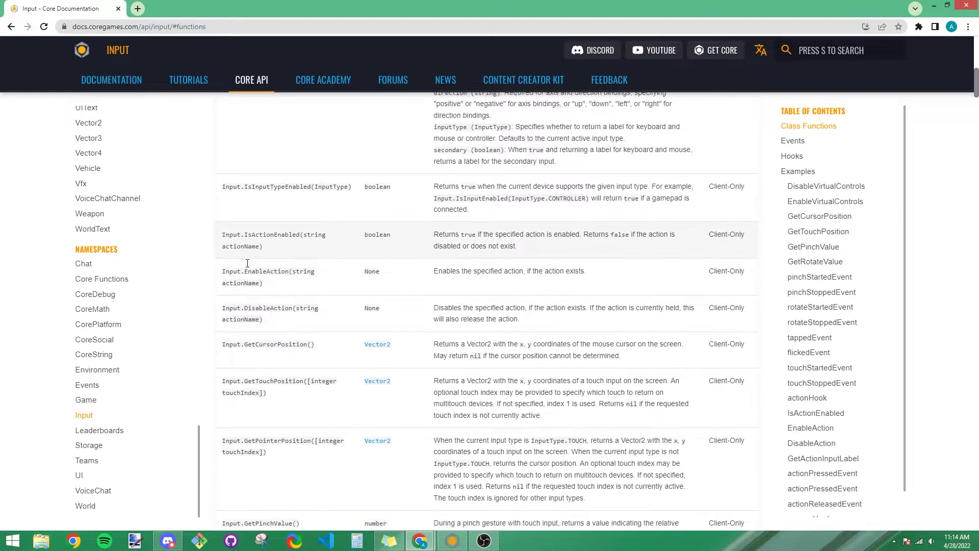
scroll(275, 276, "up", 2)
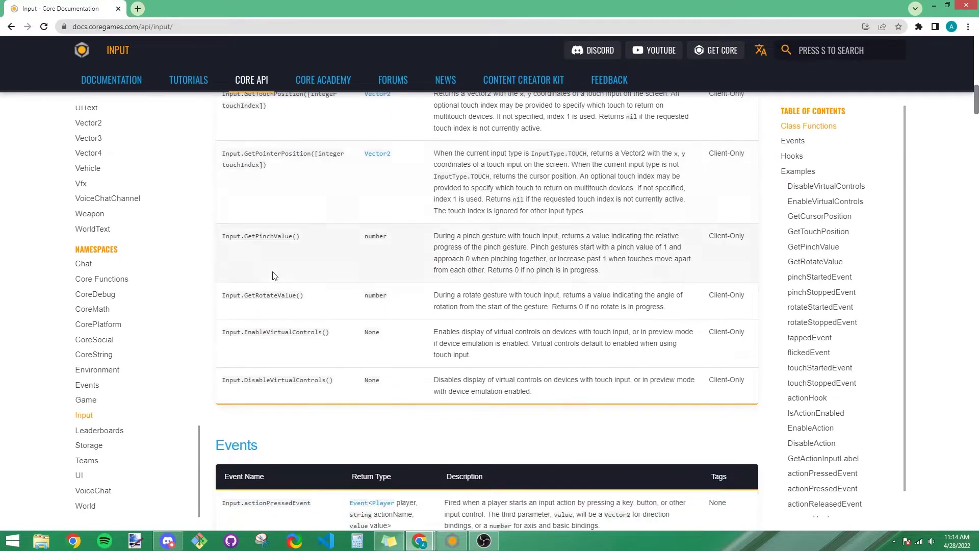
left_click_drag(302, 236, 245, 235)
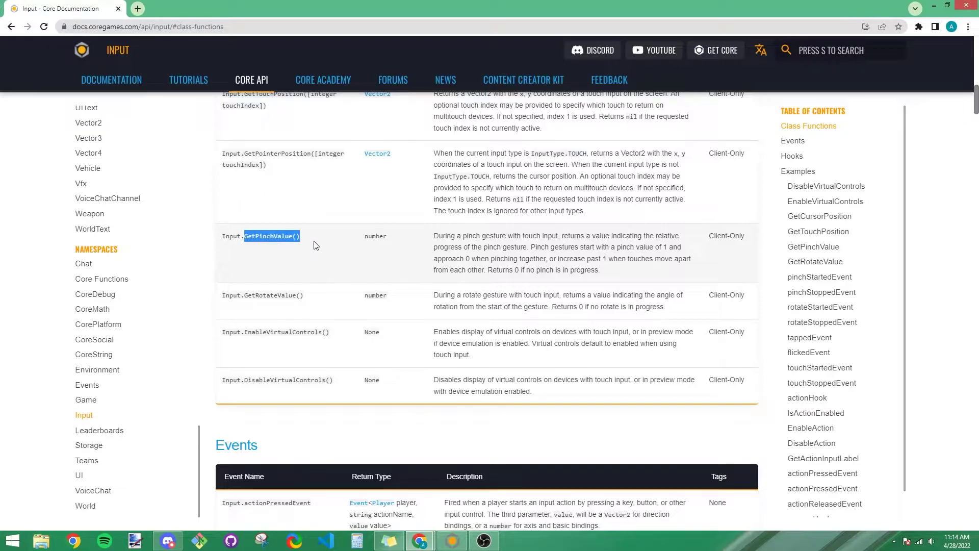
left_click(305, 288)
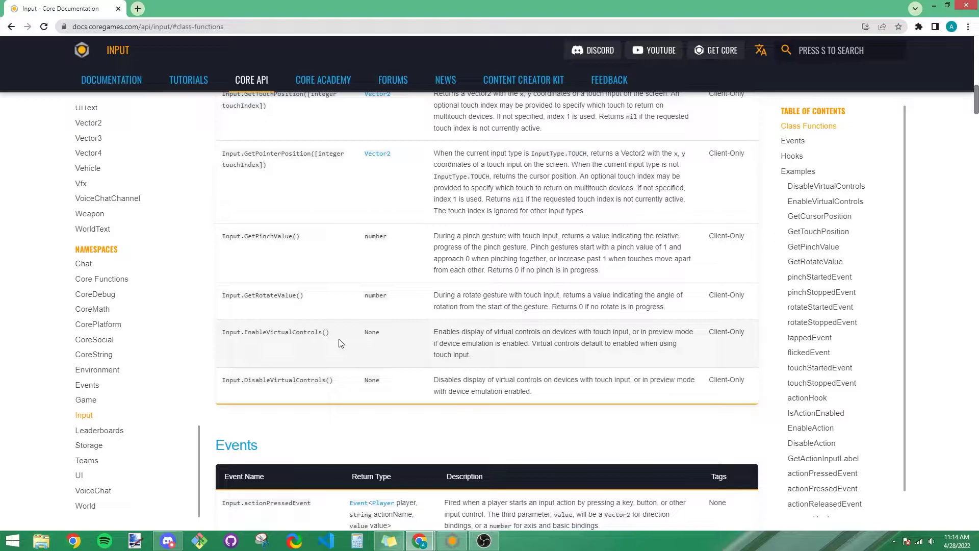
left_click_drag(329, 333, 246, 341)
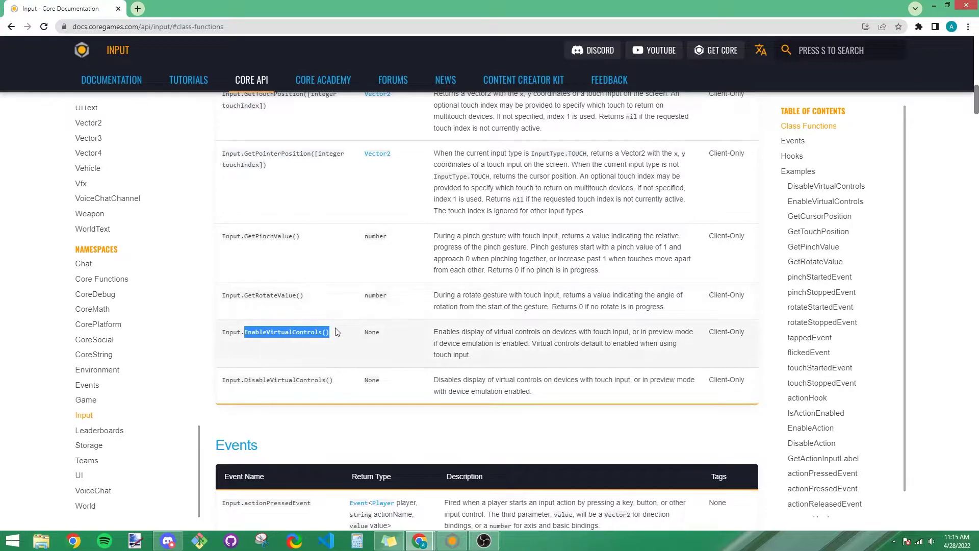
left_click_drag(334, 340, 239, 338)
left_click(344, 372)
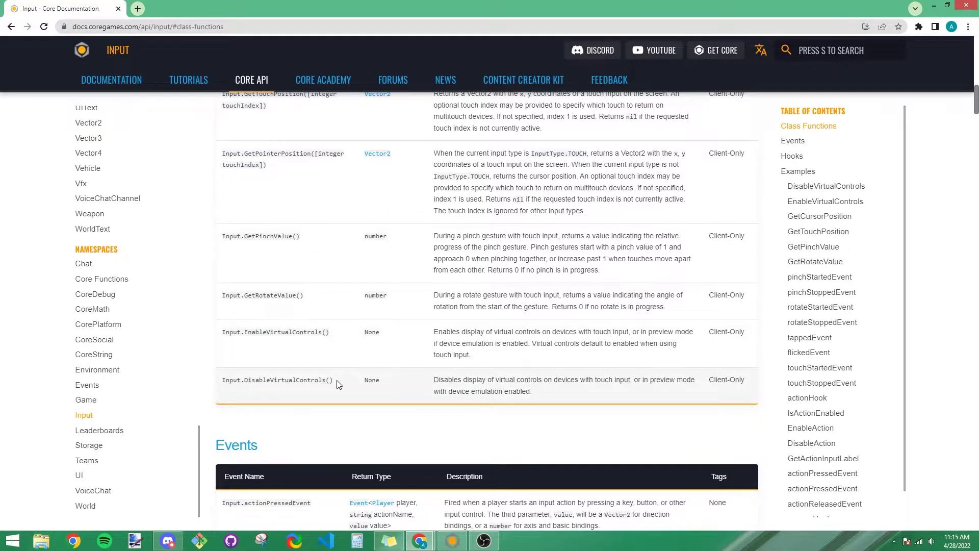
left_click_drag(242, 332, 336, 335)
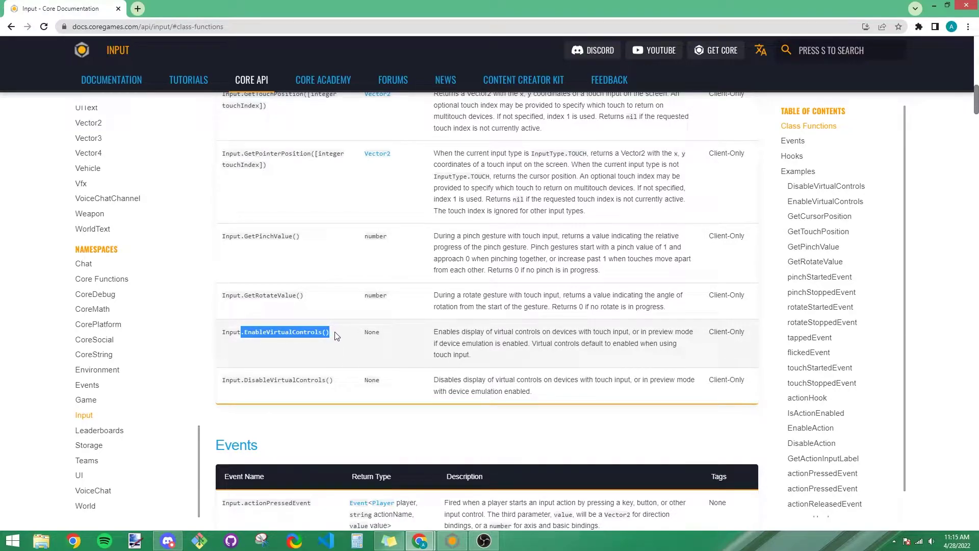
left_click_drag(224, 335, 329, 333)
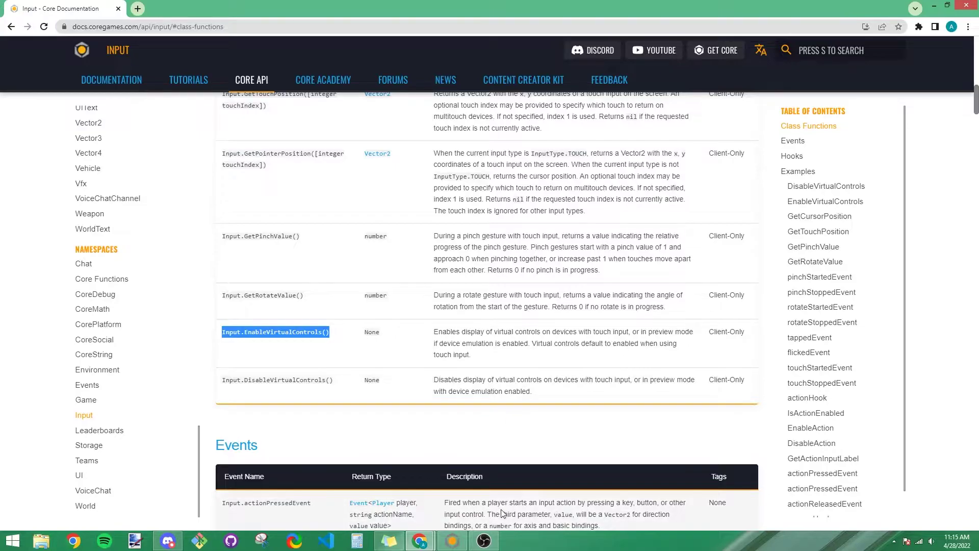
- Switch to Core, stop the running preview, and run and end a fresh preview on the mobile device
left_click(458, 544)
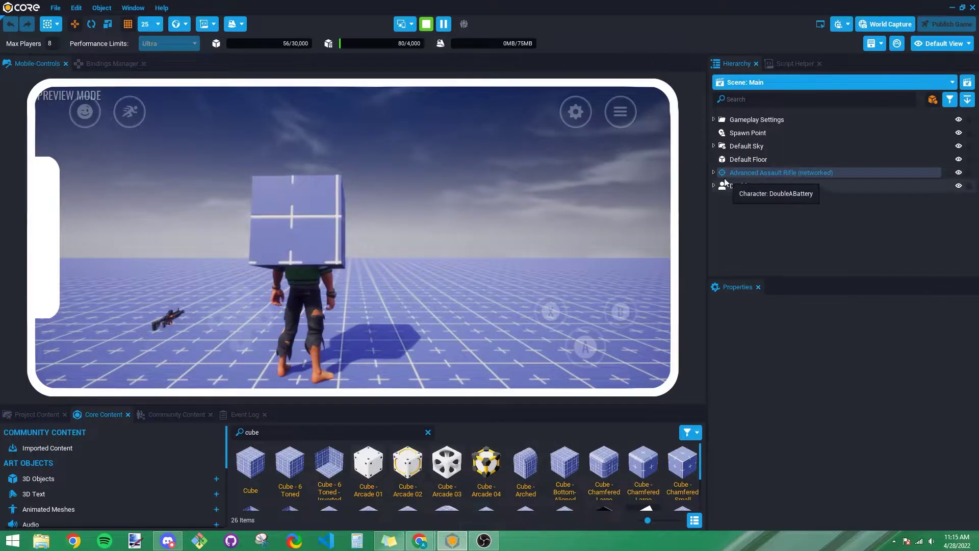
left_click(427, 24)
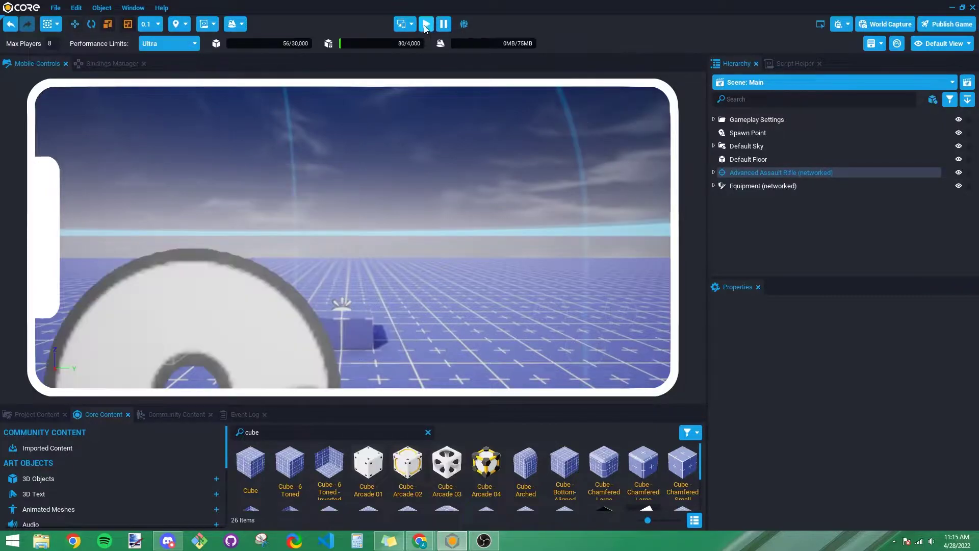
right_click_drag(490, 226, 391, 278)
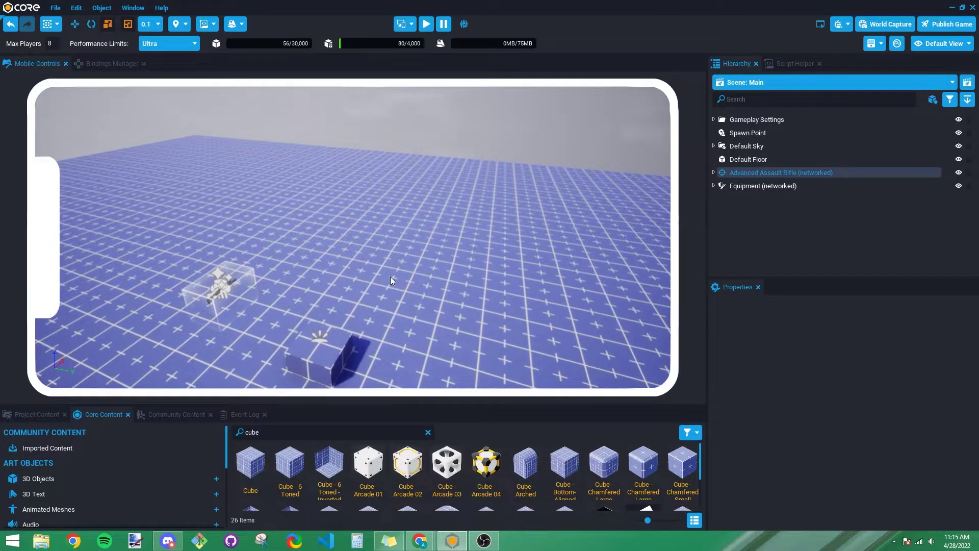
left_click(428, 25)
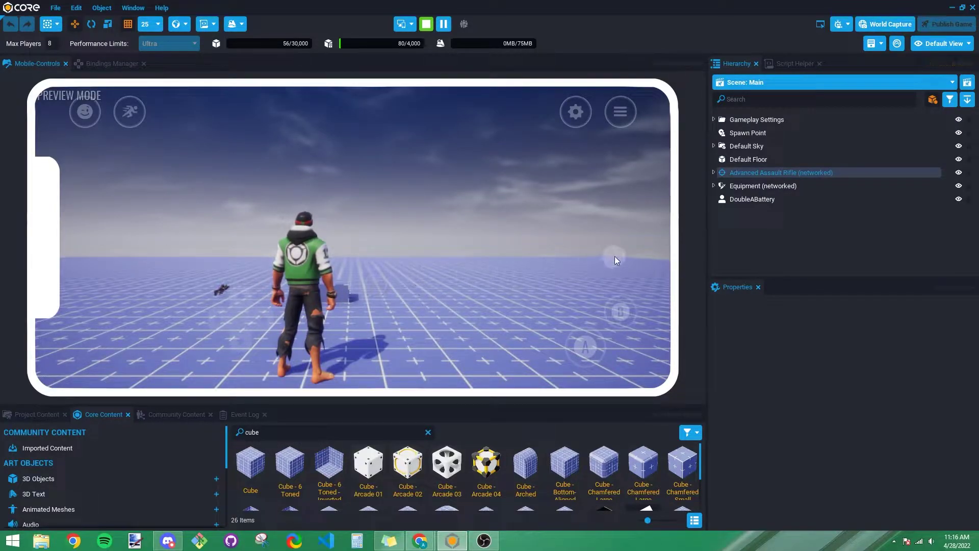
left_click(426, 24)
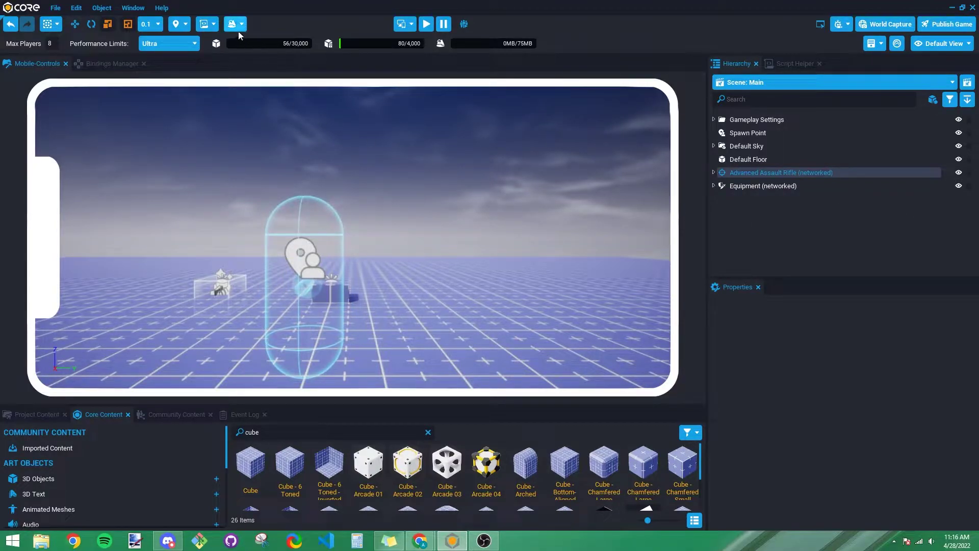
- Open the Script Generator with the Input Action Pressed/Released event template and exclude the Action Released handler
left_click(204, 25)
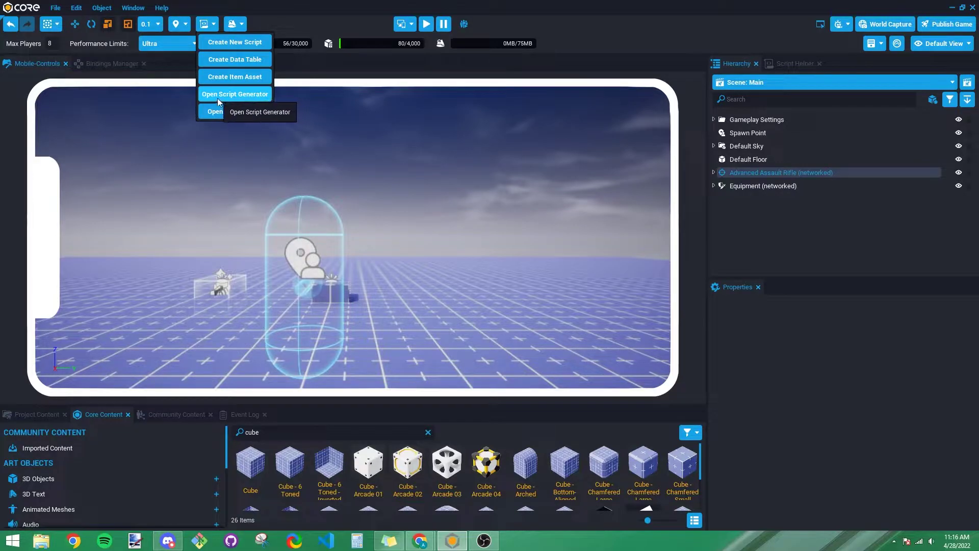
left_click(251, 94)
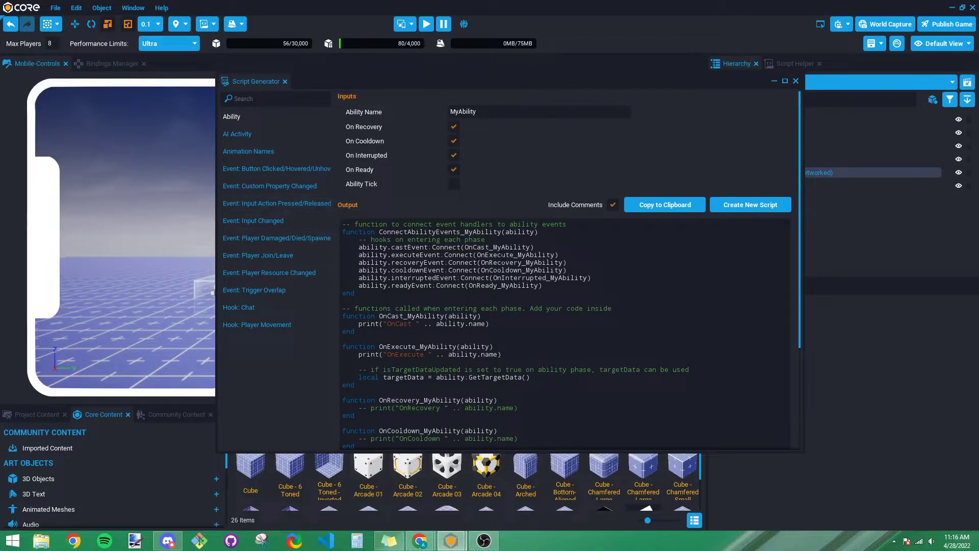
left_click(279, 204)
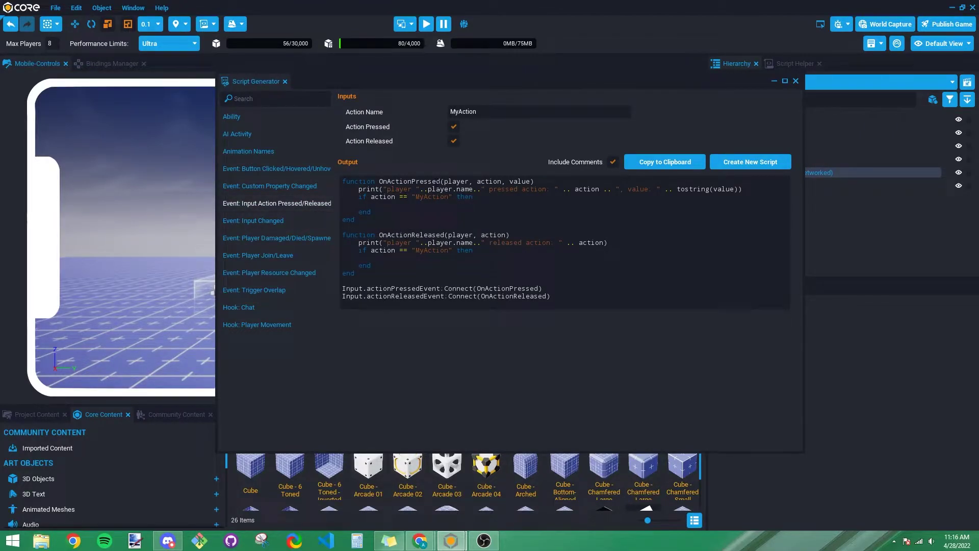
left_click(454, 142)
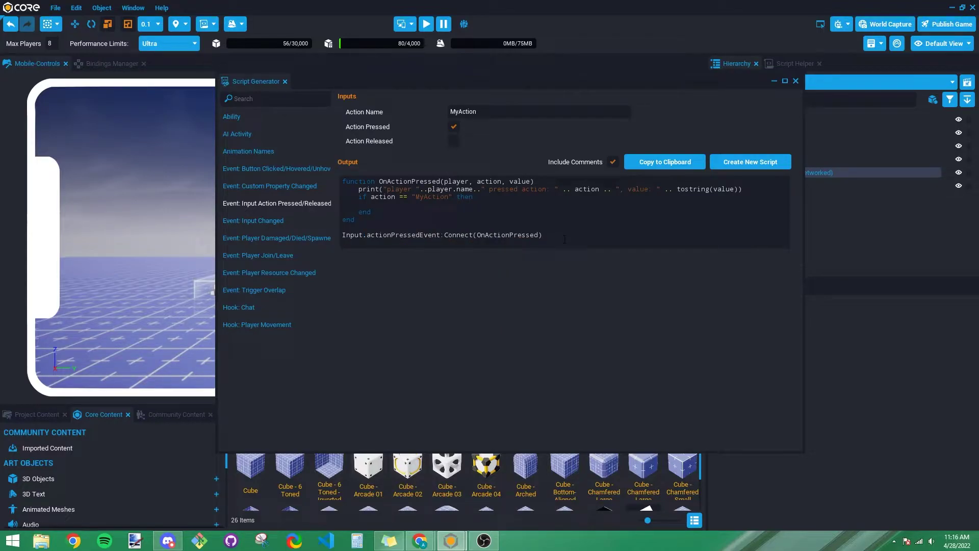
- Set the generated script's action name to Respawn
left_click_drag(370, 197, 542, 235)
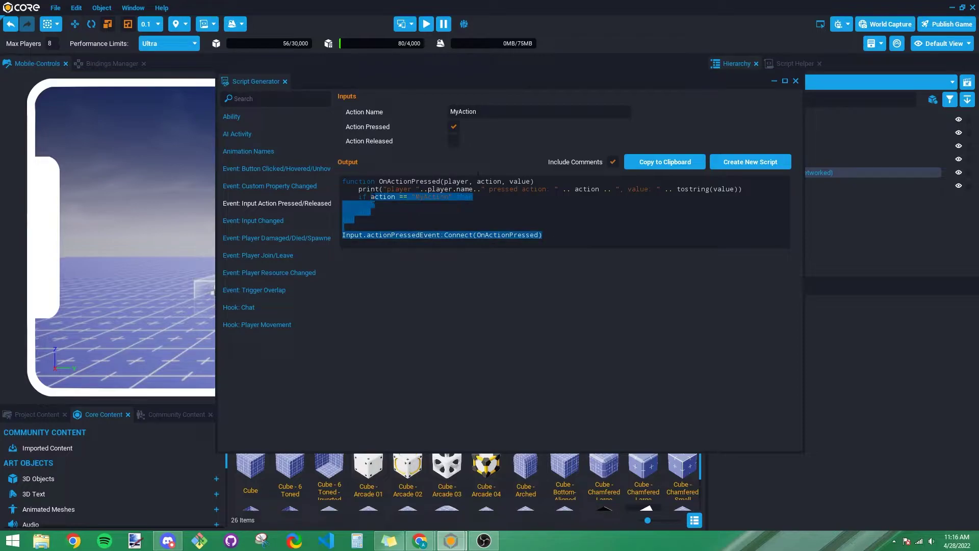
left_click(486, 116)
key("ctrl+a")
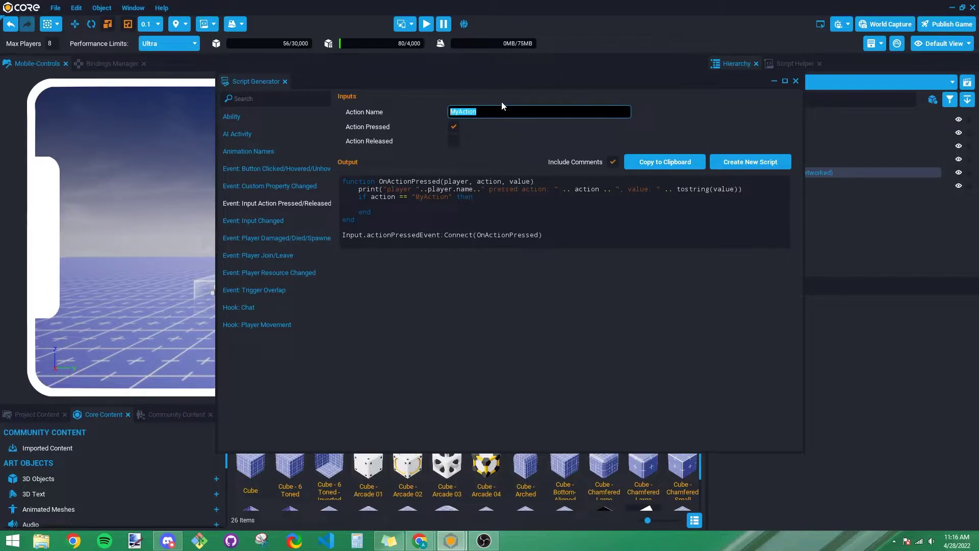
type("Respawn")
- Create a new script named RespawnAbility from the generated code
left_click_drag(343, 242, 344, 182)
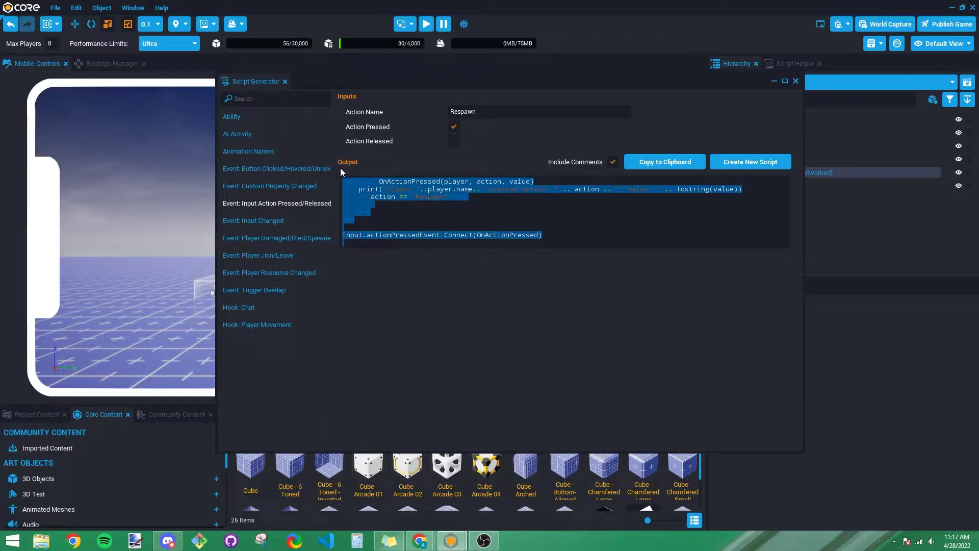
left_click(760, 162)
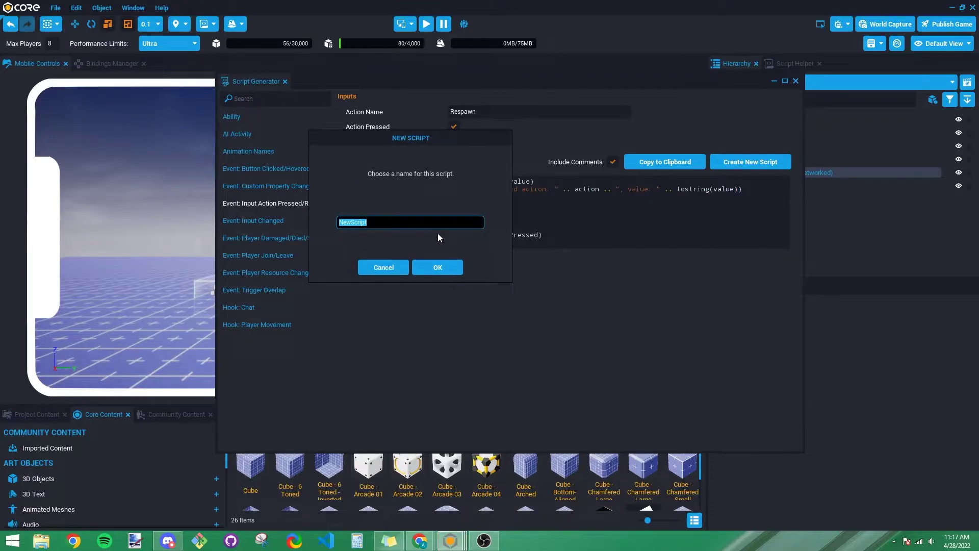
type("RespawnAbility")
left_click(442, 270)
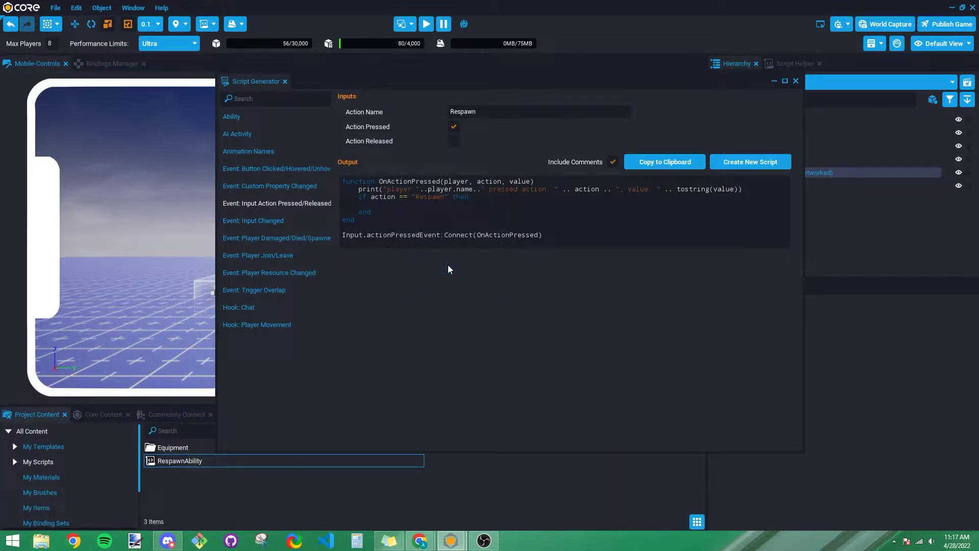
- Dock the Script Generator beside the Bindings Manager and add the RespawnAbility script to the main scene's hierarchy
left_click_drag(258, 77, 189, 62)
left_click(45, 69)
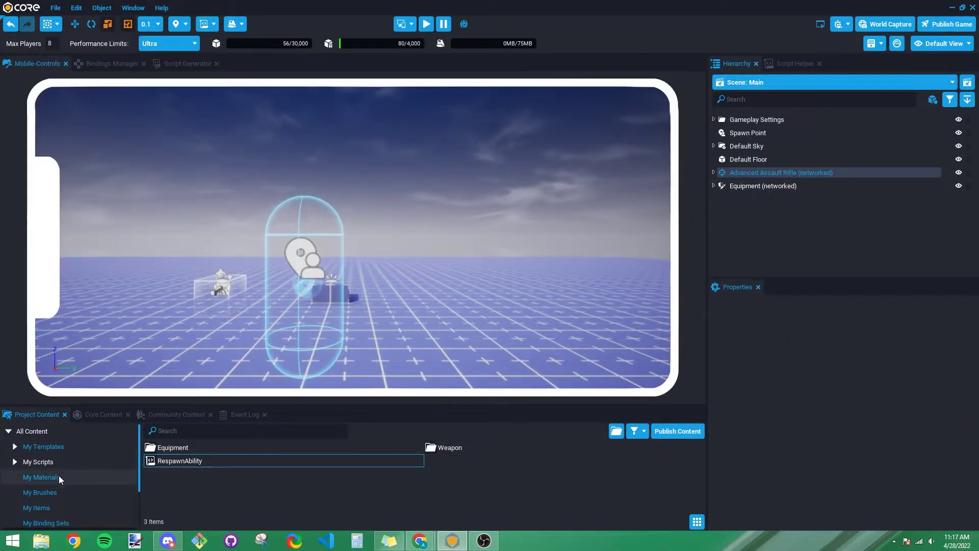
left_click_drag(185, 461, 742, 230)
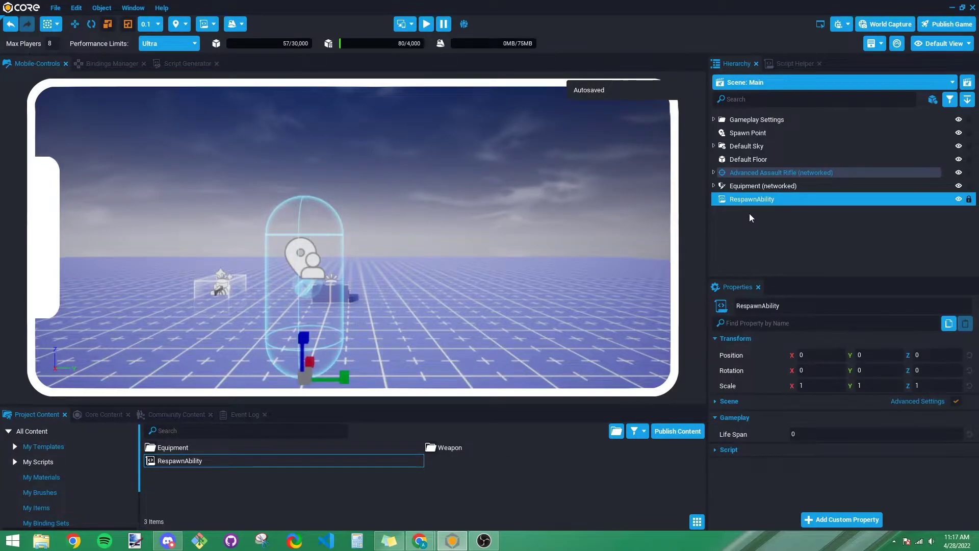
- Open the hierarchy's RespawnAbility script for editing and dock its editor beside the main viewport
right_click(744, 200)
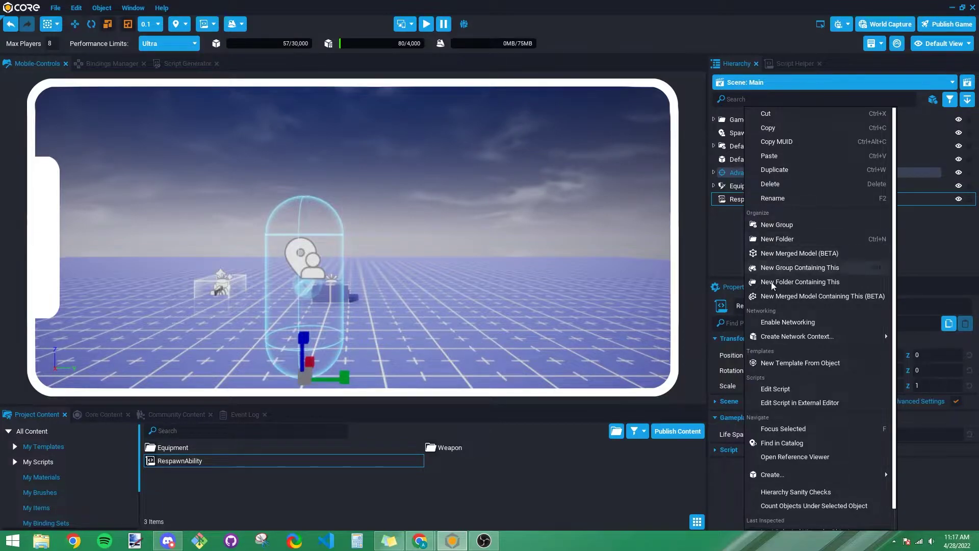
left_click(778, 390)
left_click_drag(142, 91, 204, 73)
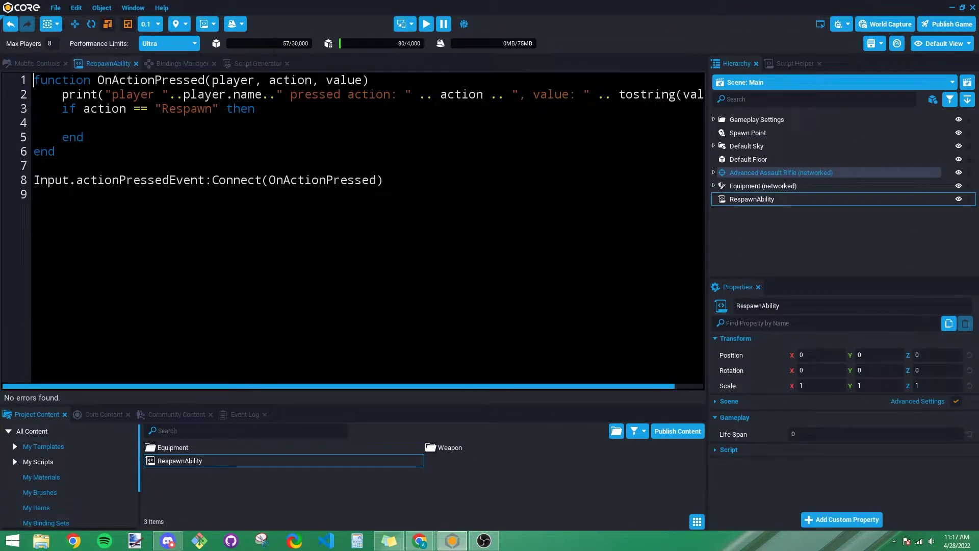
- Examine the OnActionPressed function's player, action and value parameters, its print line, and the condition checking for the Respawn action
left_click_drag(368, 80, 312, 80)
left_click(126, 80)
left_click(214, 80)
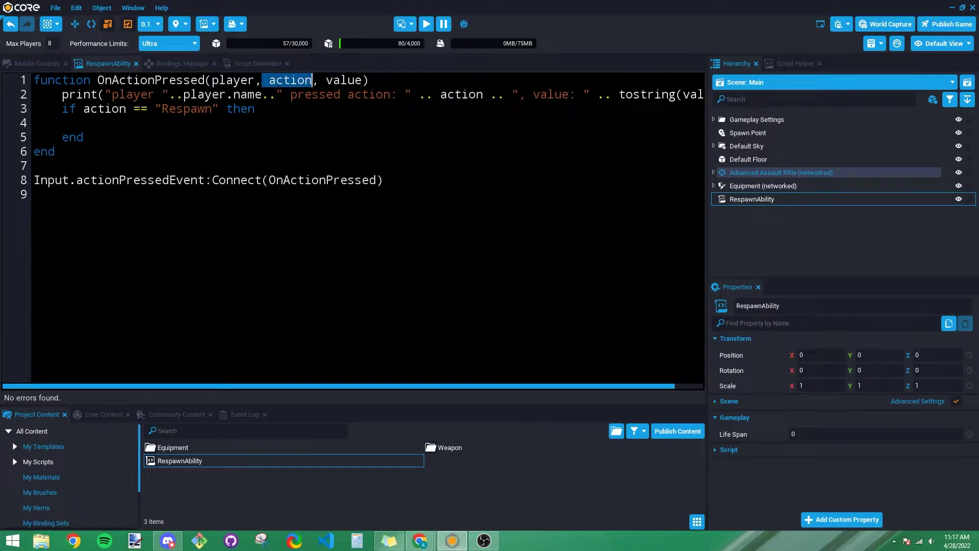
left_click_drag(83, 108, 219, 109)
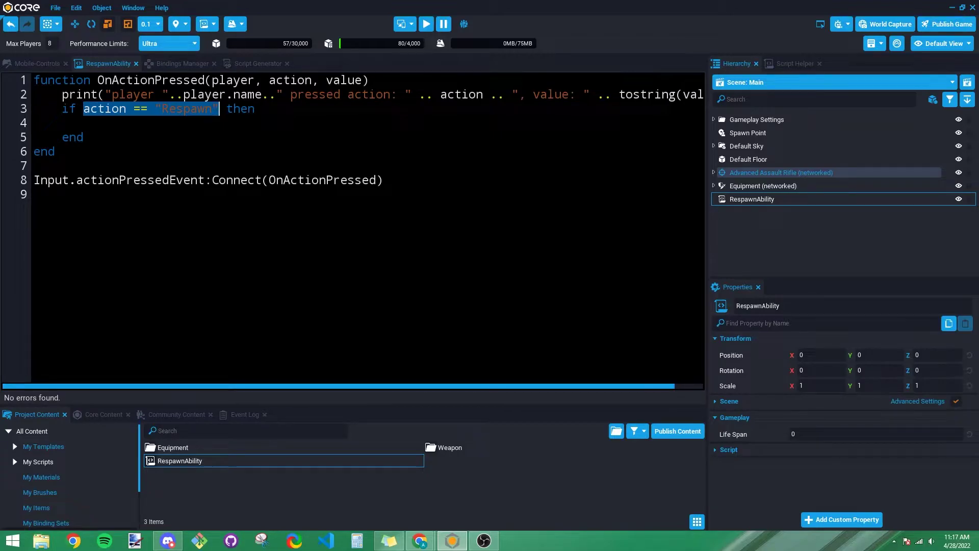
left_click_drag(325, 80, 362, 80)
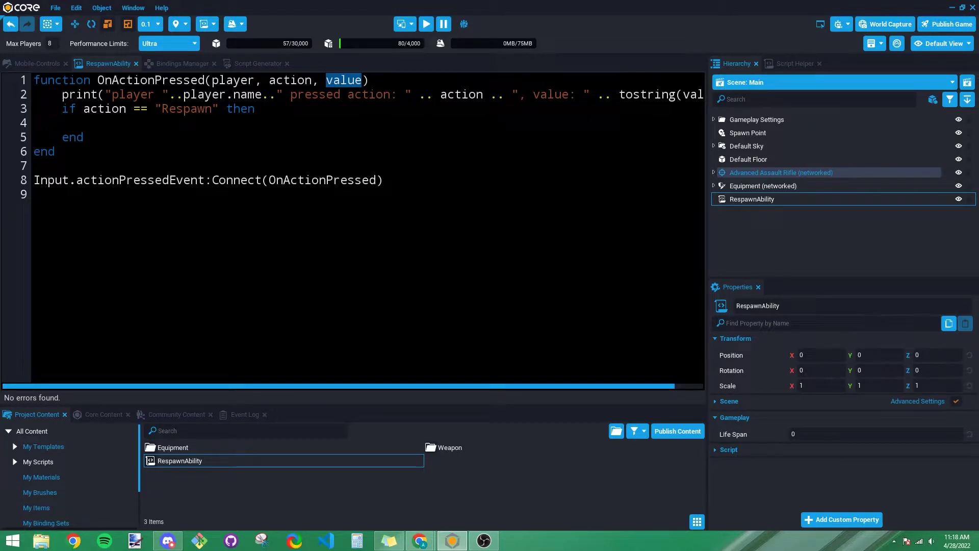
left_click_drag(62, 94, 319, 94)
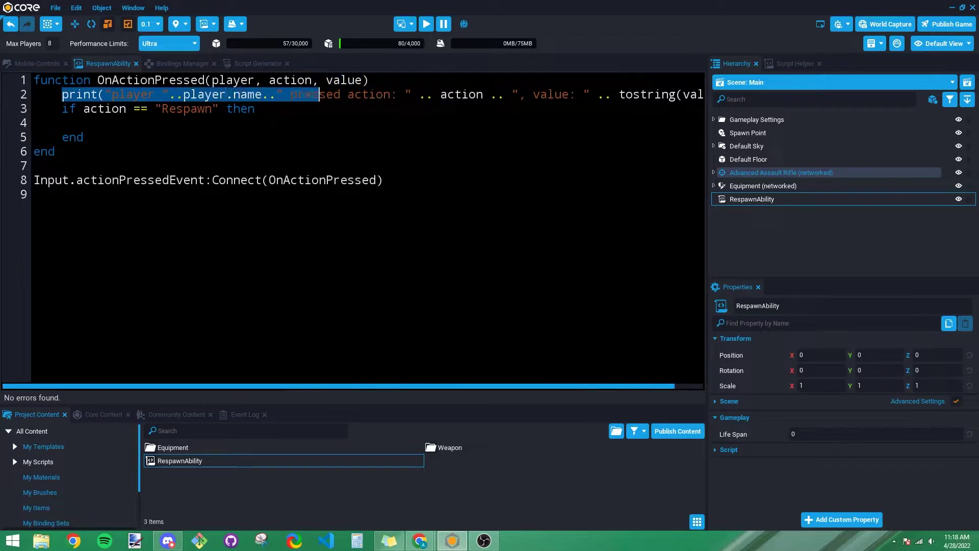
left_click_drag(212, 80, 362, 80)
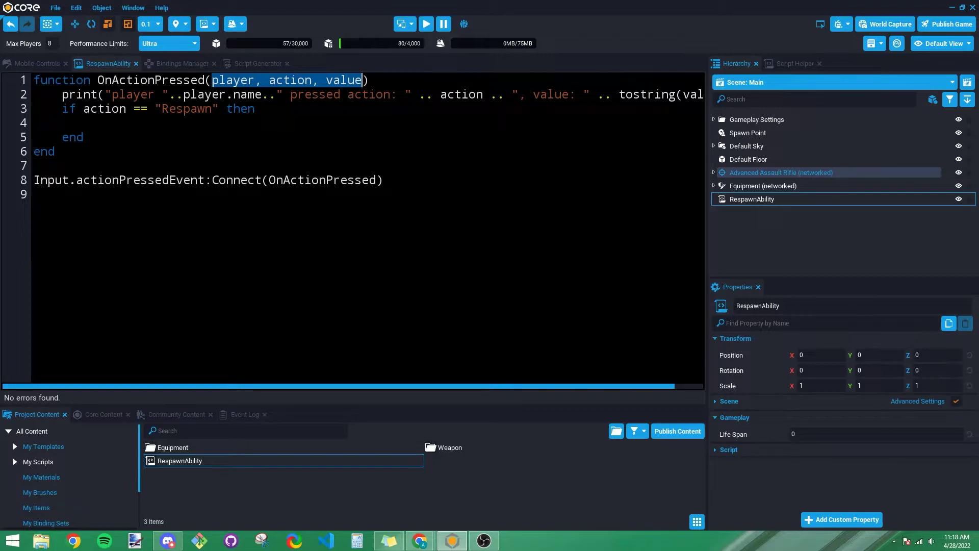
left_click(91, 123)
left_click_drag(61, 109, 83, 109)
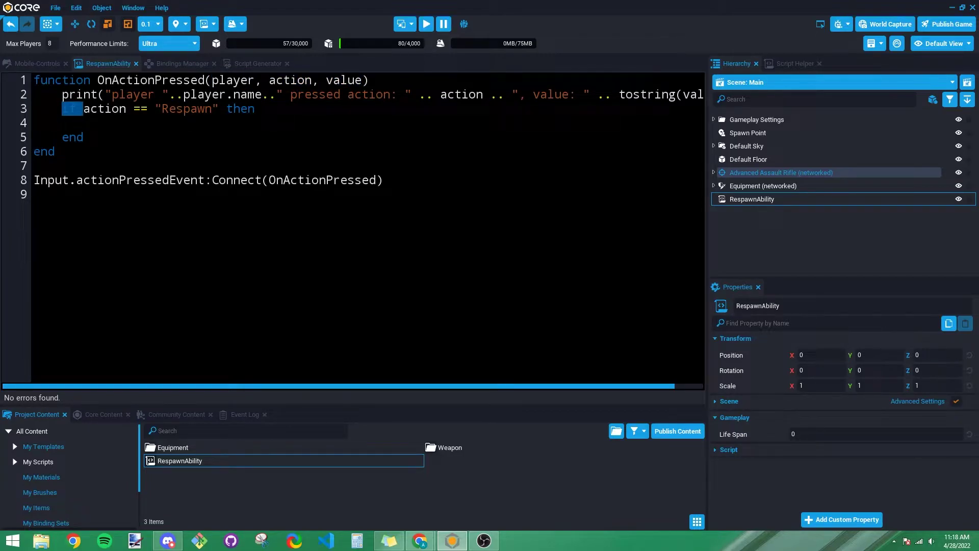
left_click(83, 109)
- Search the Script Helper for respawn and despawn, and read the description of the Player Despawn() function
left_click(804, 61)
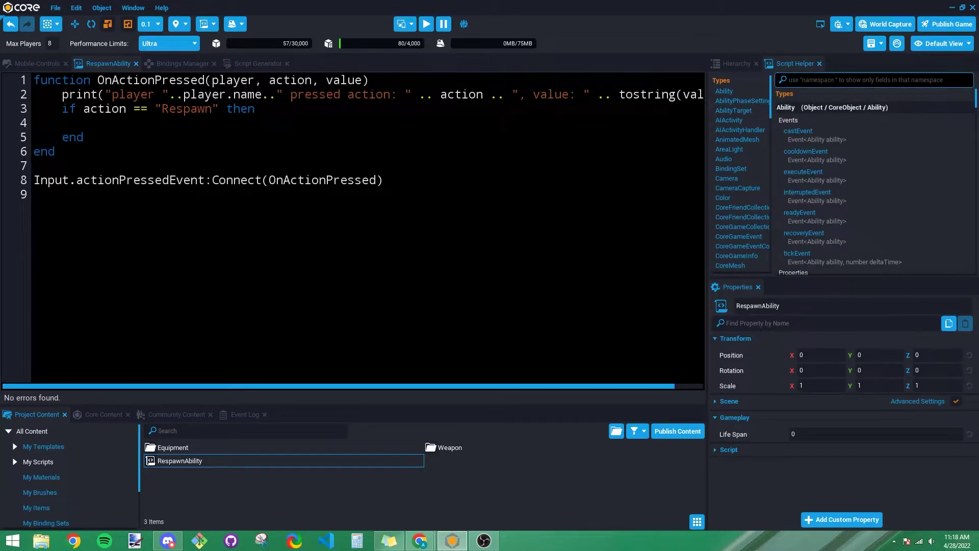
left_click(867, 80)
type("respawn")
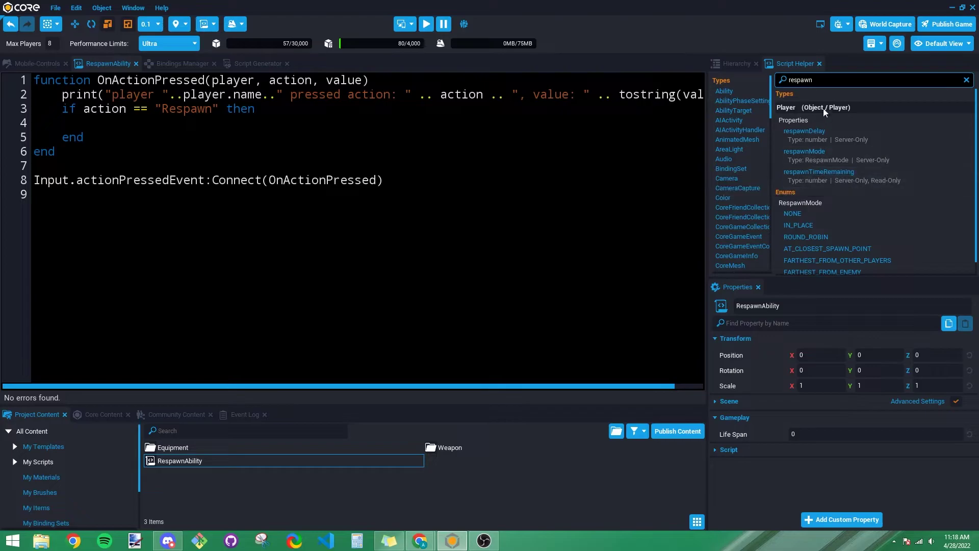
type("(")
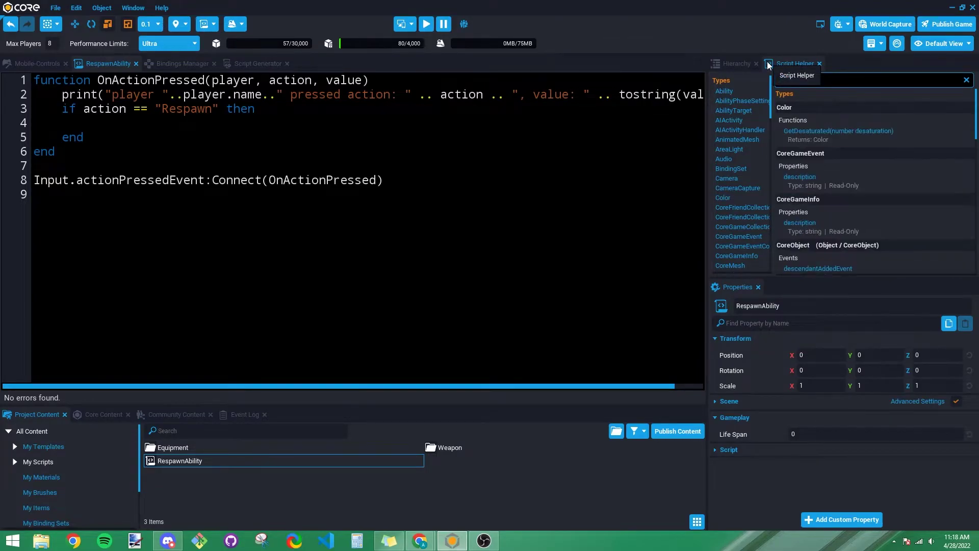
mouse_move(802, 136)
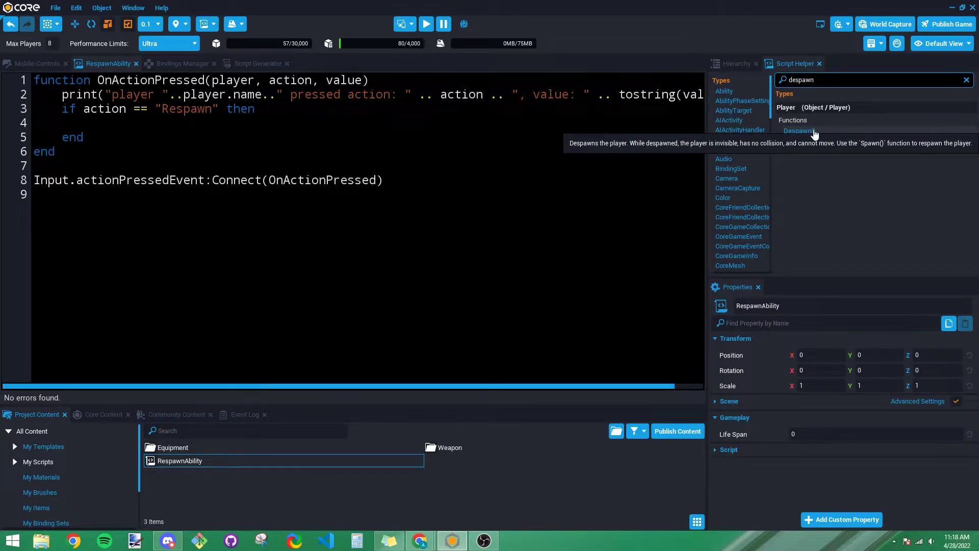
right_click(814, 133)
left_click(836, 138)
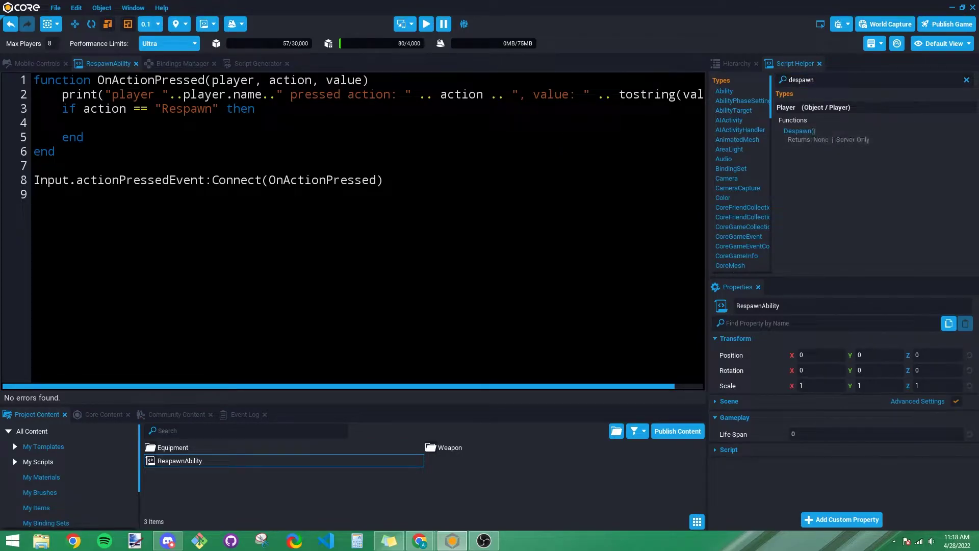
- Add player:Despawn() and player:Spawn() calls inside the script's Respawn condition and save the script
type("player")
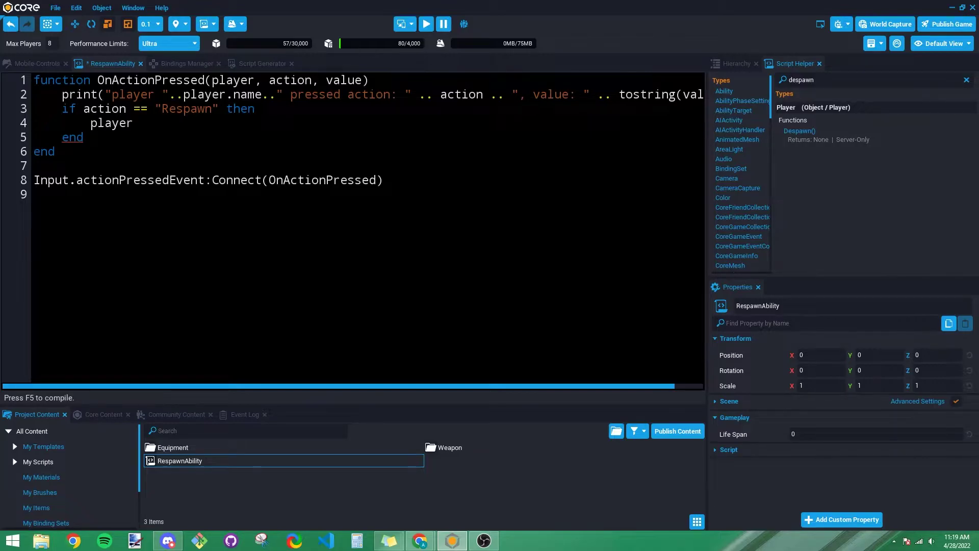
type(":Despawn()")
key("Return")
type("player")
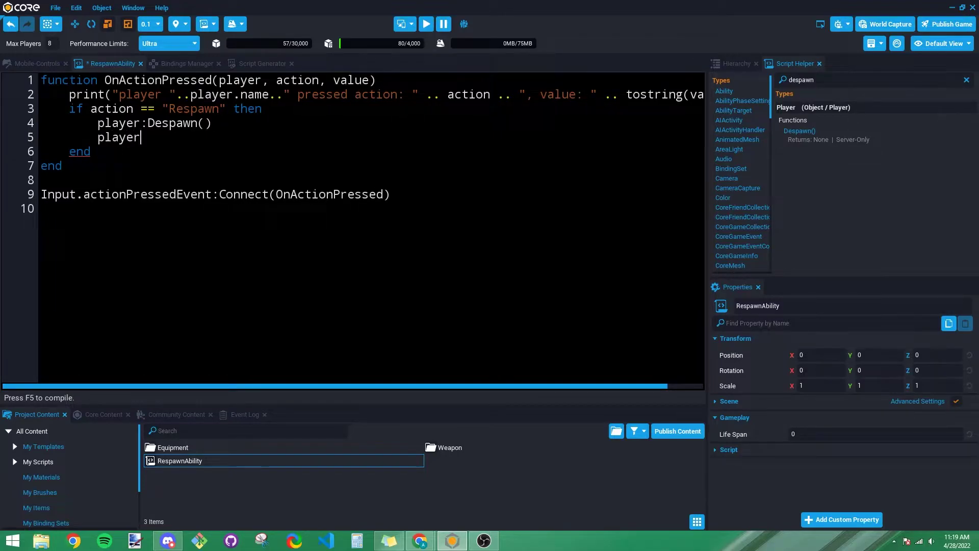
type(":Spawn()")
key("ctrl+s")
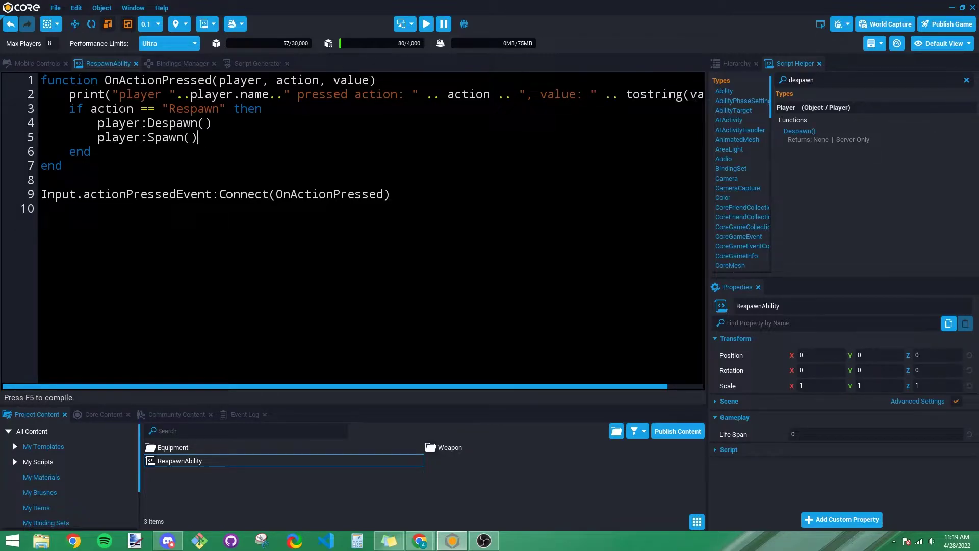
left_click_drag(212, 123, 75, 123)
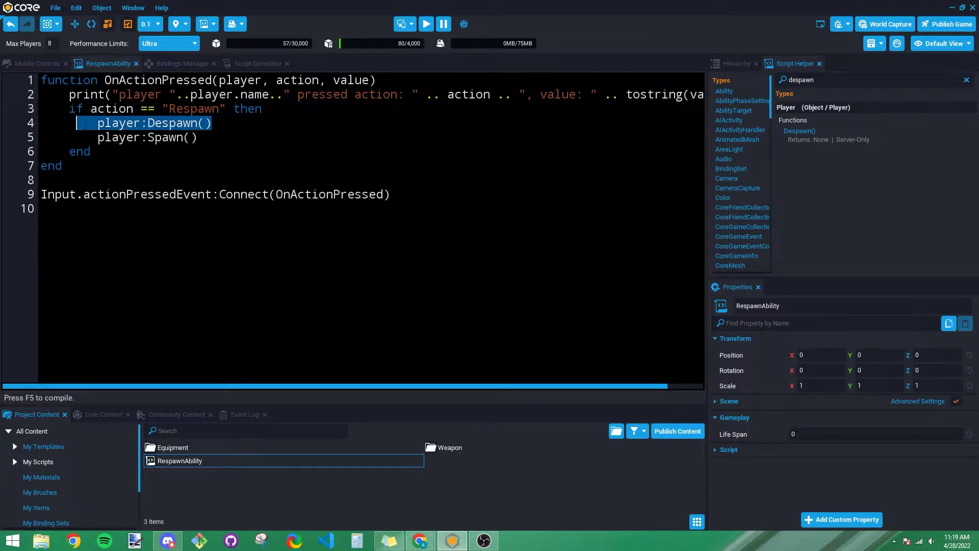
left_click_drag(197, 137, 84, 138)
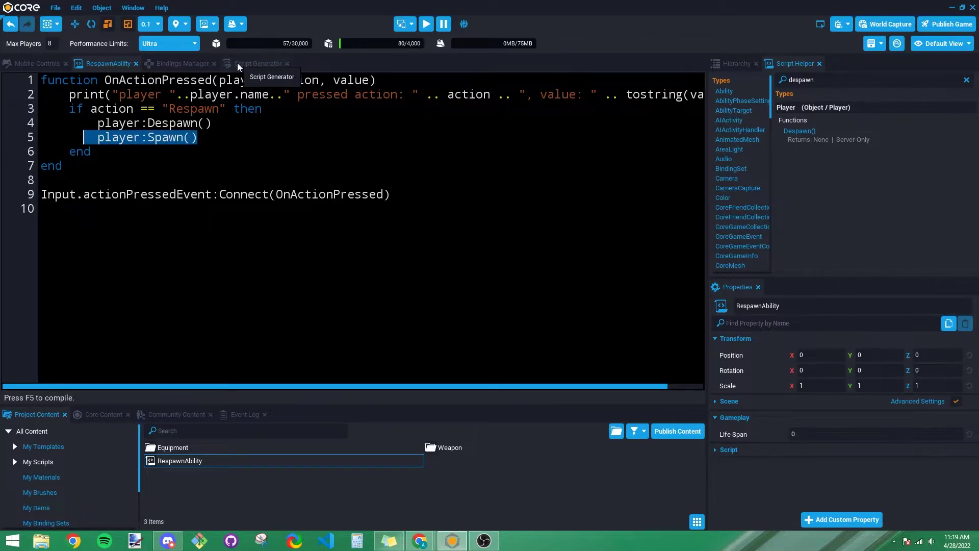
- Add a basic binding with the action name Respawn to the binding set in the Bindings Manager
left_click(185, 63)
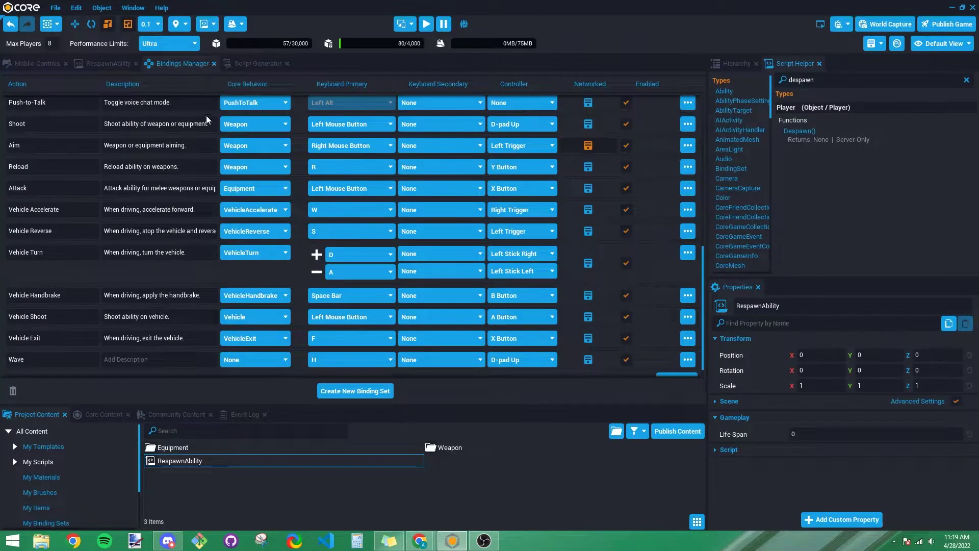
scroll(234, 188, "down", 1)
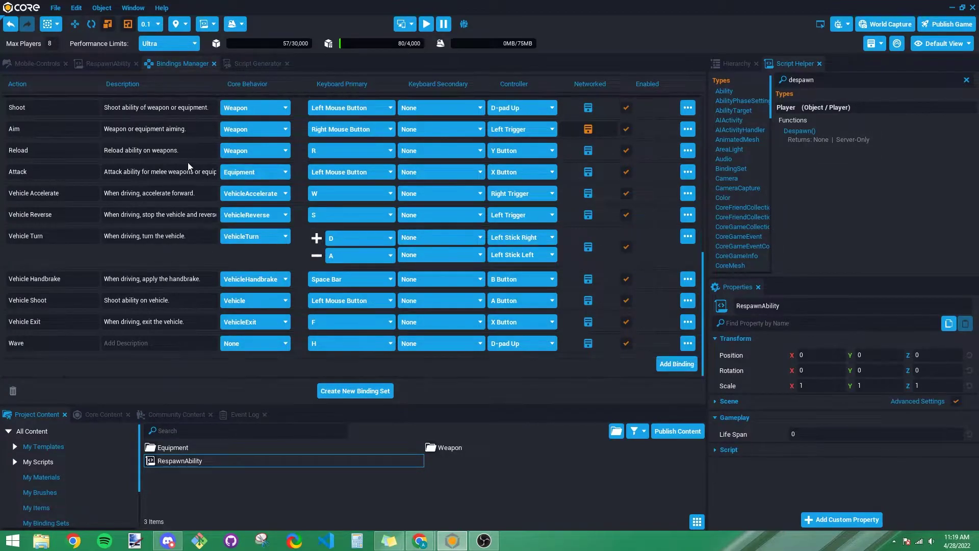
left_click(669, 365)
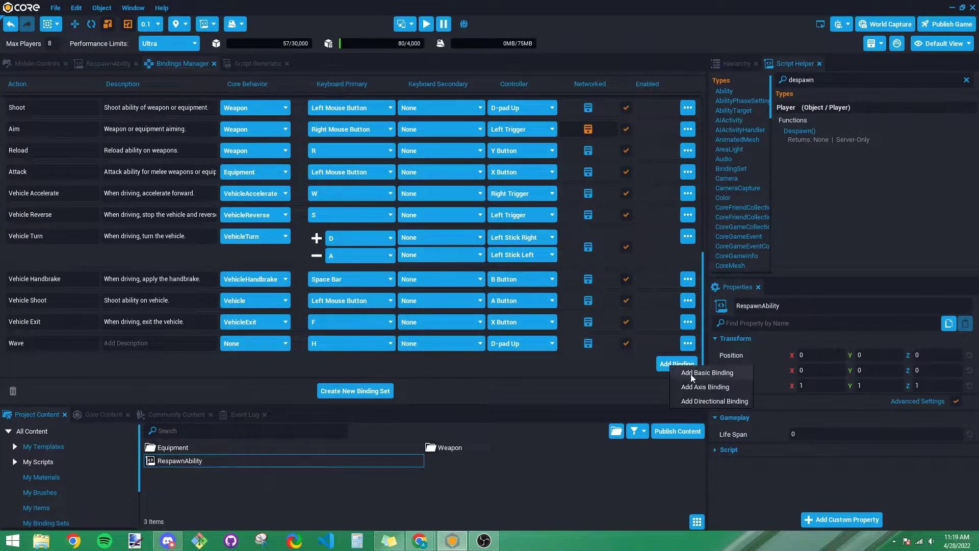
left_click(691, 374)
scroll(344, 242, "down", 1)
left_click(81, 343)
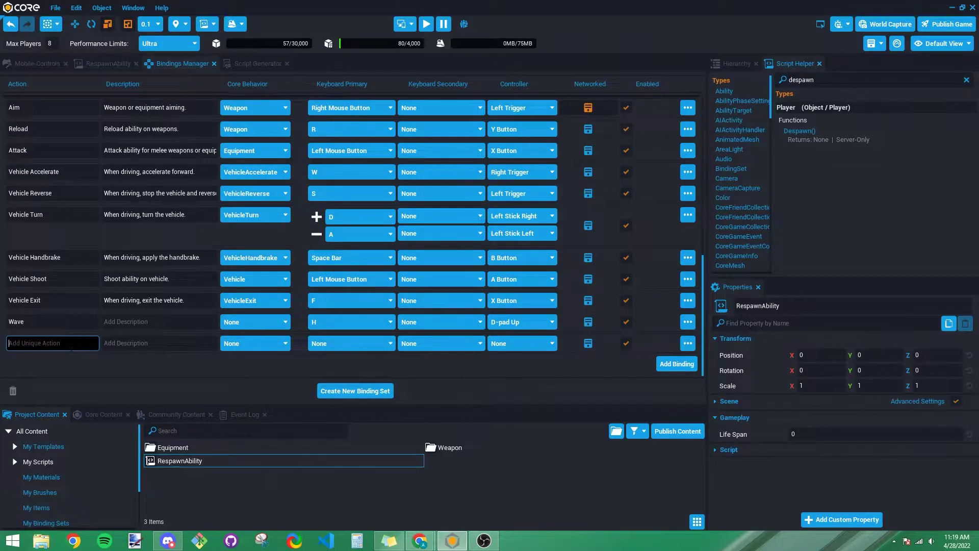
type("Respawn")
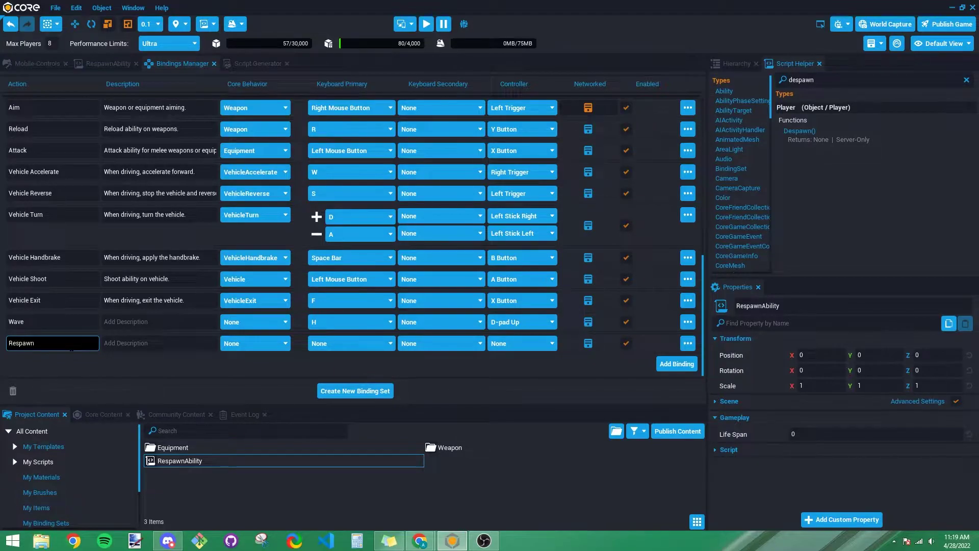
- Bind the Respawn action to the G key as primary keyboard input and to D-pad Down on the controller
left_click(335, 343)
left_click(326, 291)
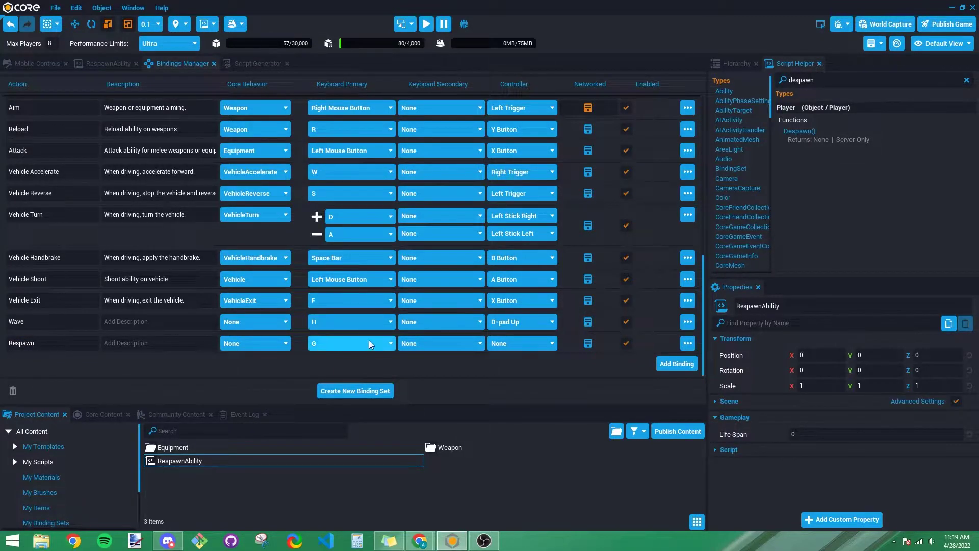
left_click(512, 347)
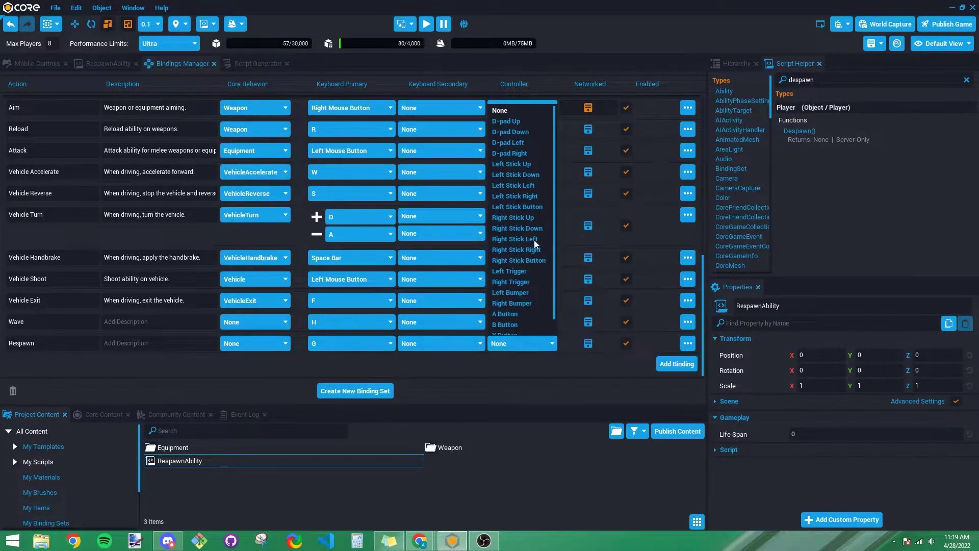
left_click(525, 131)
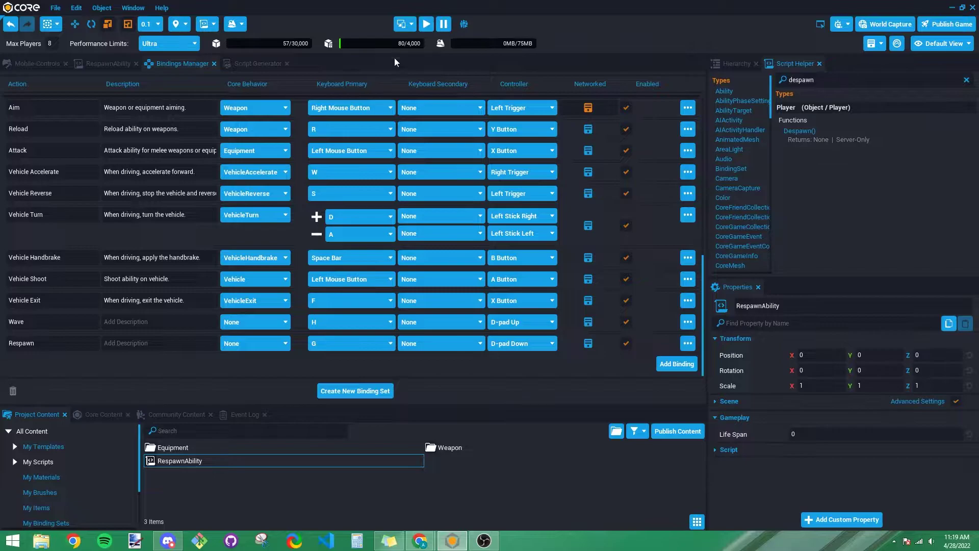
- Review the controller button options for the Respawn binding, keeping D-pad Down selected
left_click(536, 345)
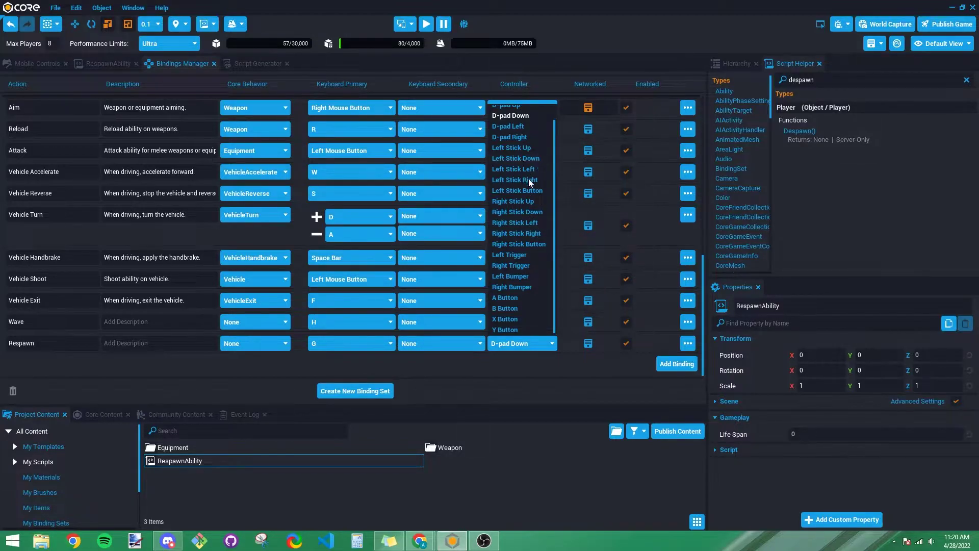
scroll(526, 176, "up", 1)
scroll(520, 225, "down", 1)
scroll(524, 231, "up", 2)
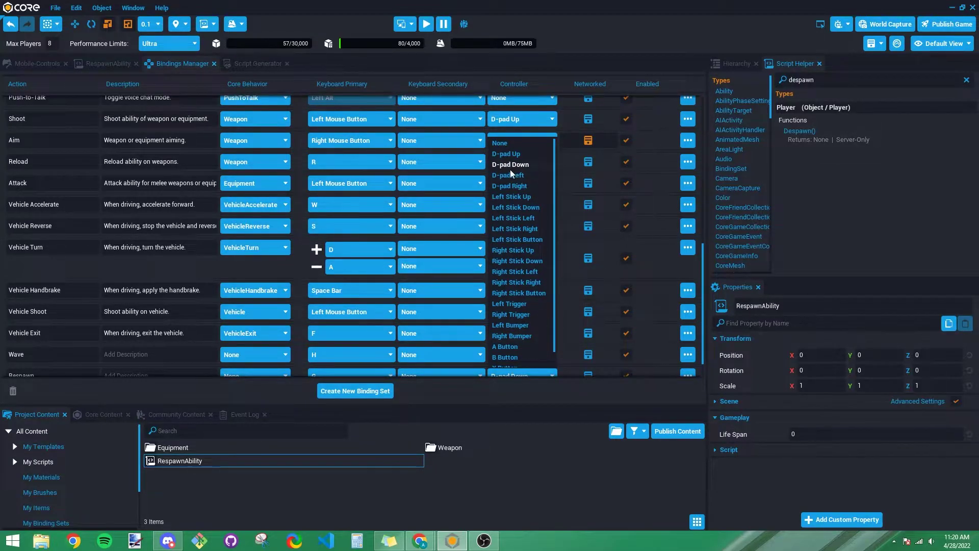
left_click(509, 169)
scroll(109, 338, "down", 2)
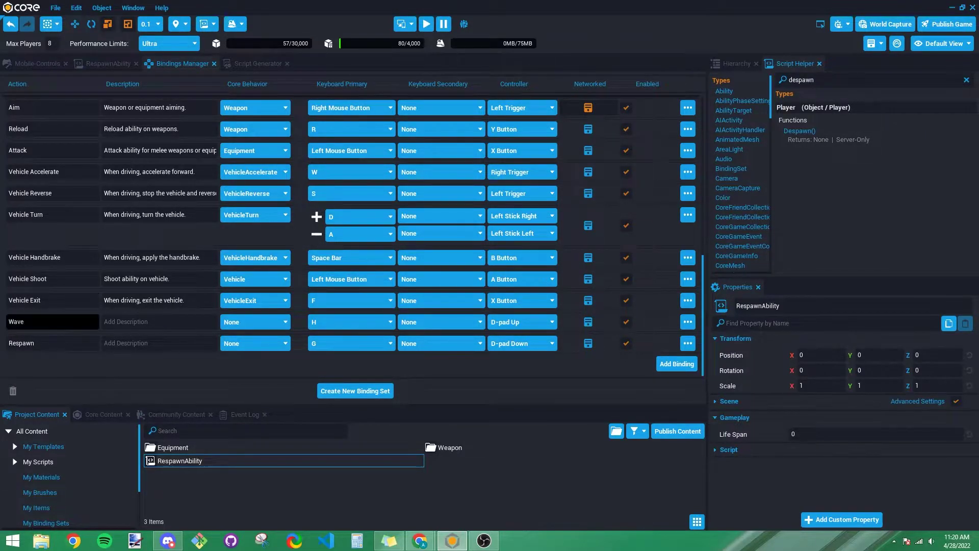
- Check the action name in the script, try the Respawn touch control in a mobile preview and open the Event Log
left_click(106, 65)
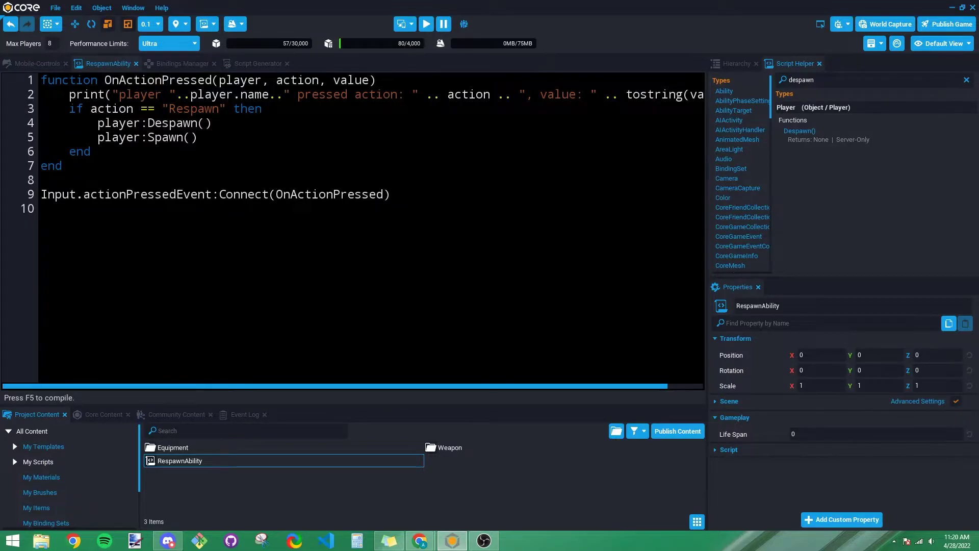
left_click_drag(169, 109, 226, 108)
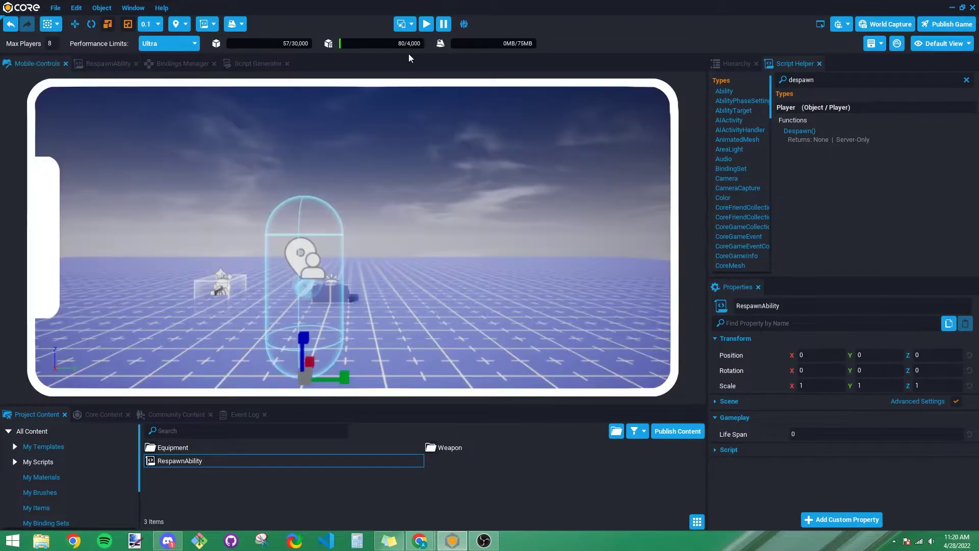
left_click(426, 26)
left_click_drag(448, 315, 126, 134)
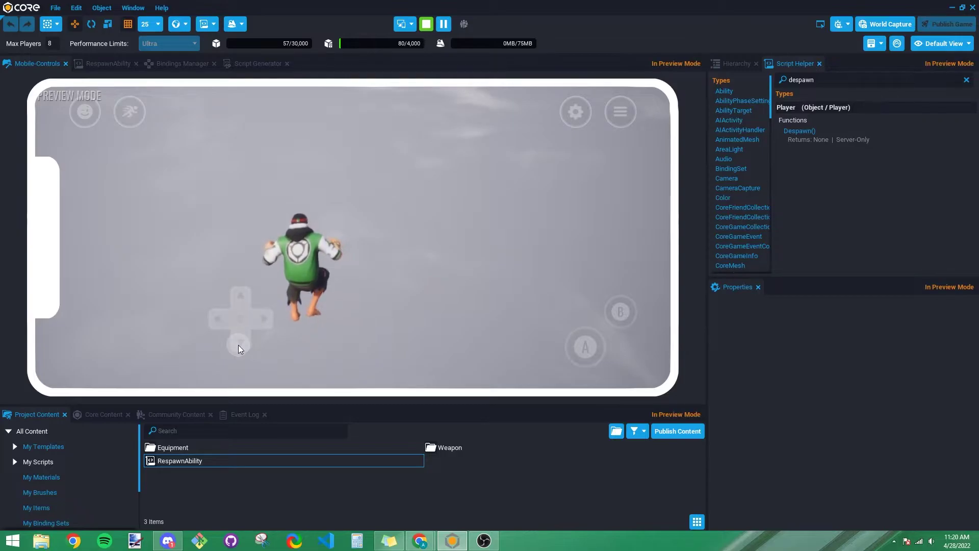
left_click(241, 414)
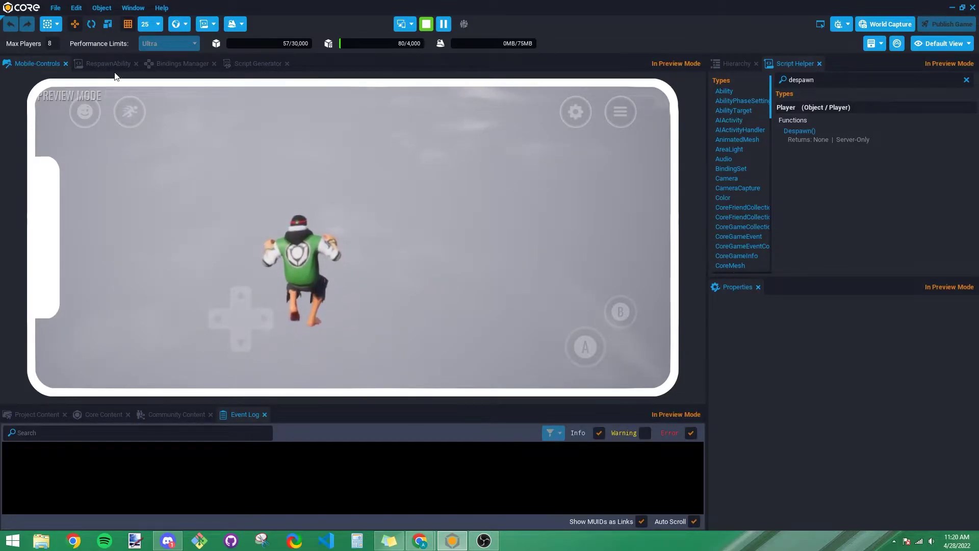
- Return to the RespawnAbility script, try to save it and stop the preview
left_click(89, 63)
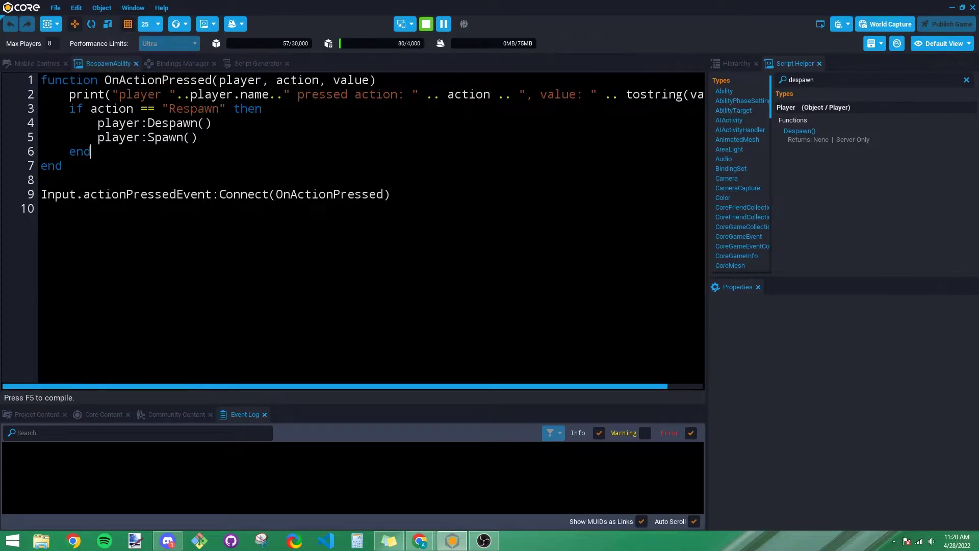
key("ctrl+s")
left_click(428, 25)
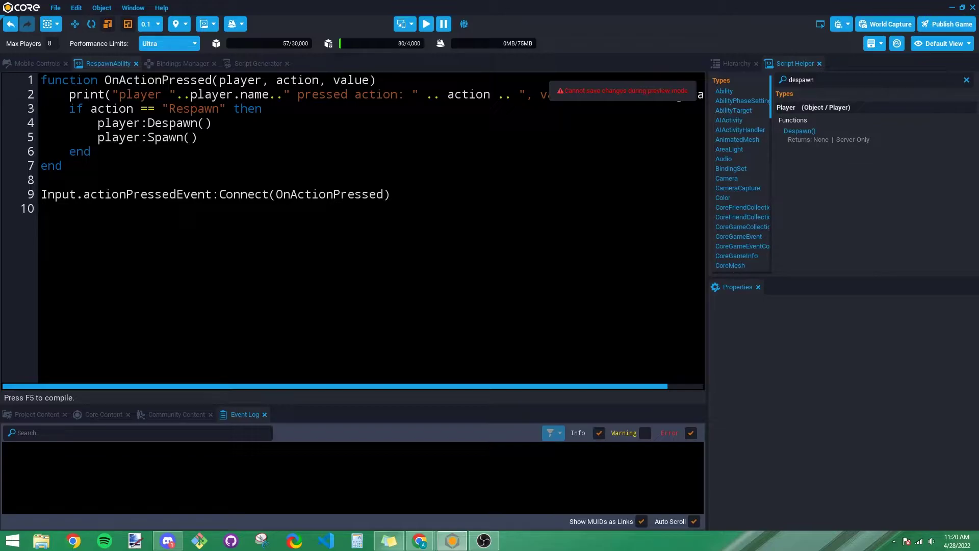
- Enable networking for the Respawn binding and select the RespawnAbility script in the hierarchy
left_click(184, 61)
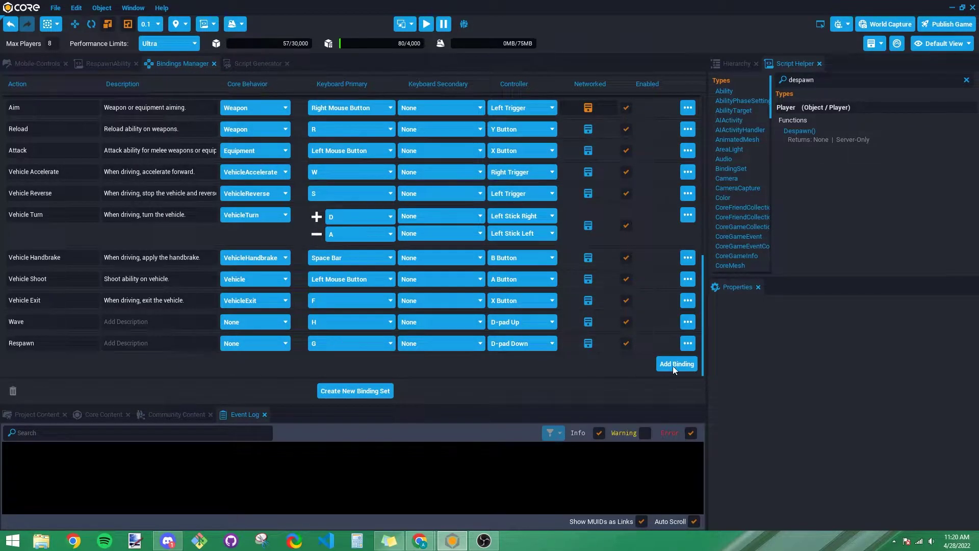
left_click(588, 344)
left_click(742, 63)
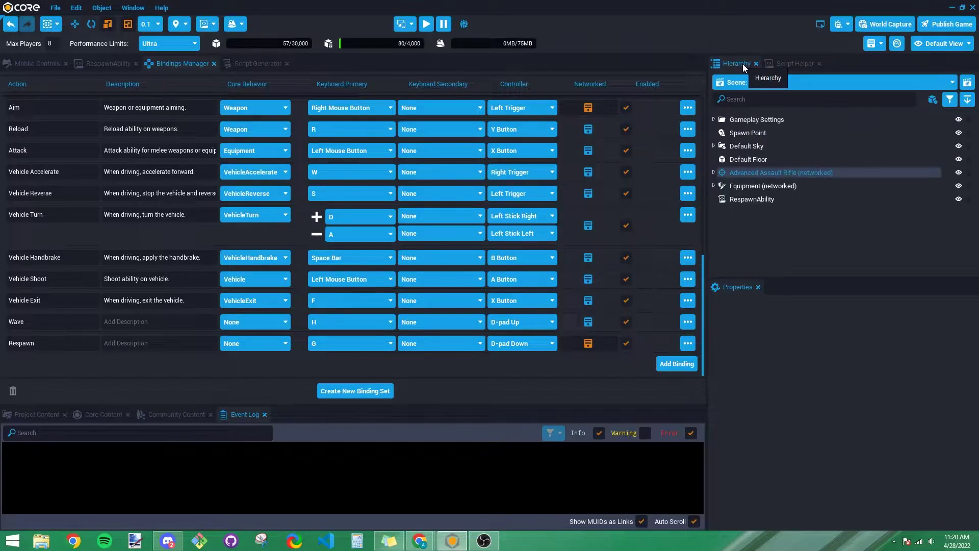
left_click(755, 200)
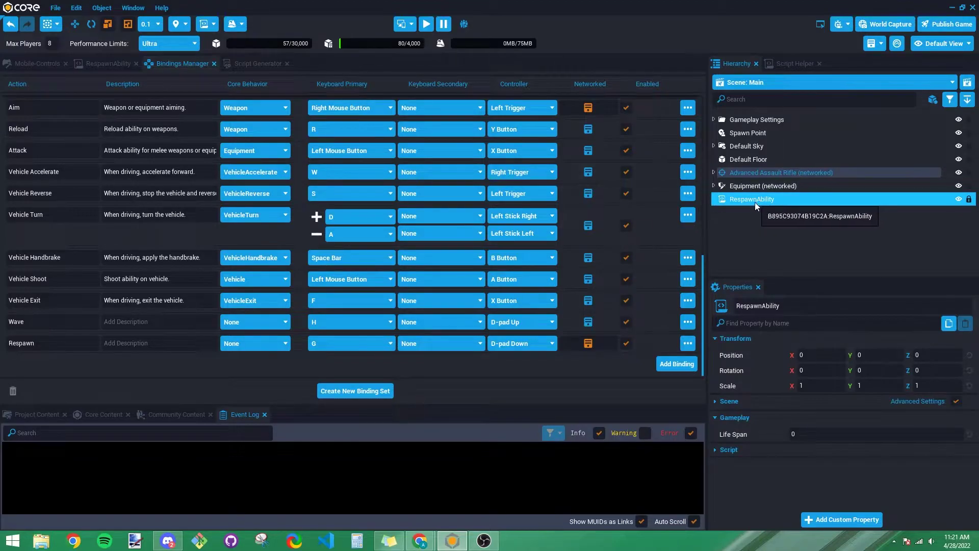
left_click(587, 344)
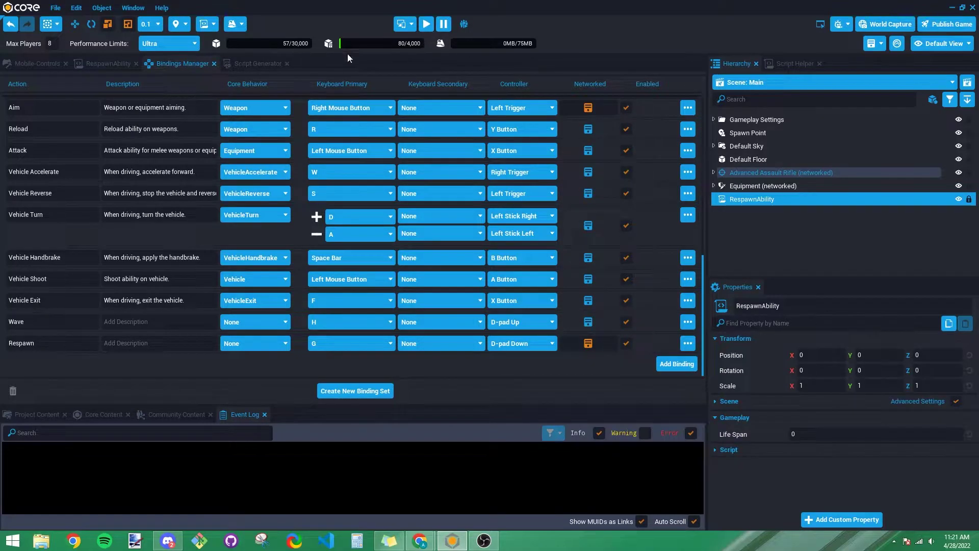
- Preview the game again, trigger Respawn with the D-pad Down touch control and check the Event Log message
left_click(426, 24)
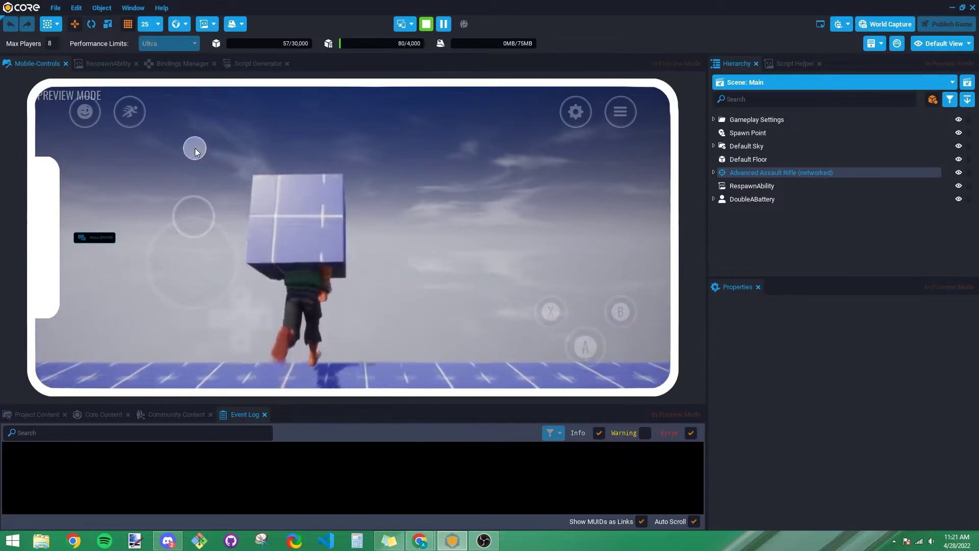
left_click(238, 346)
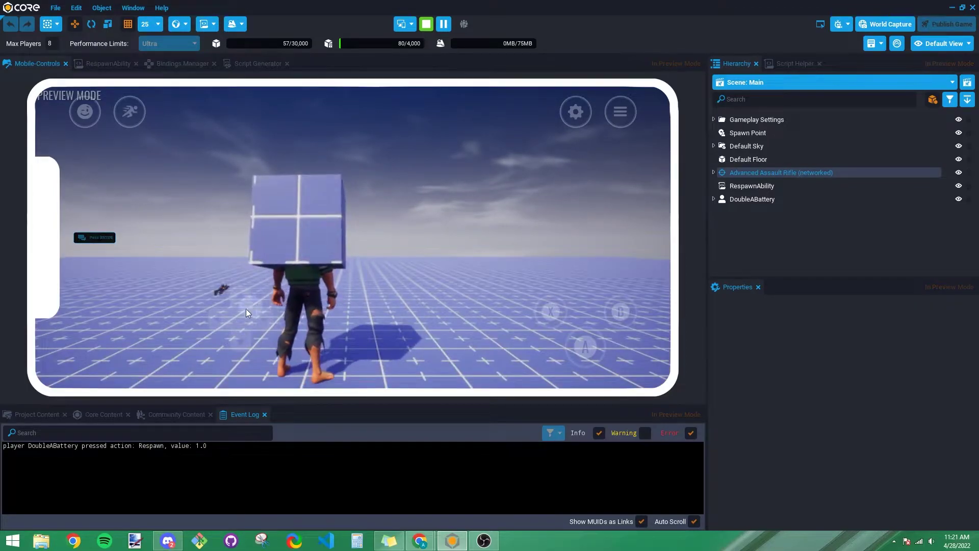
left_click_drag(207, 446, 3, 446)
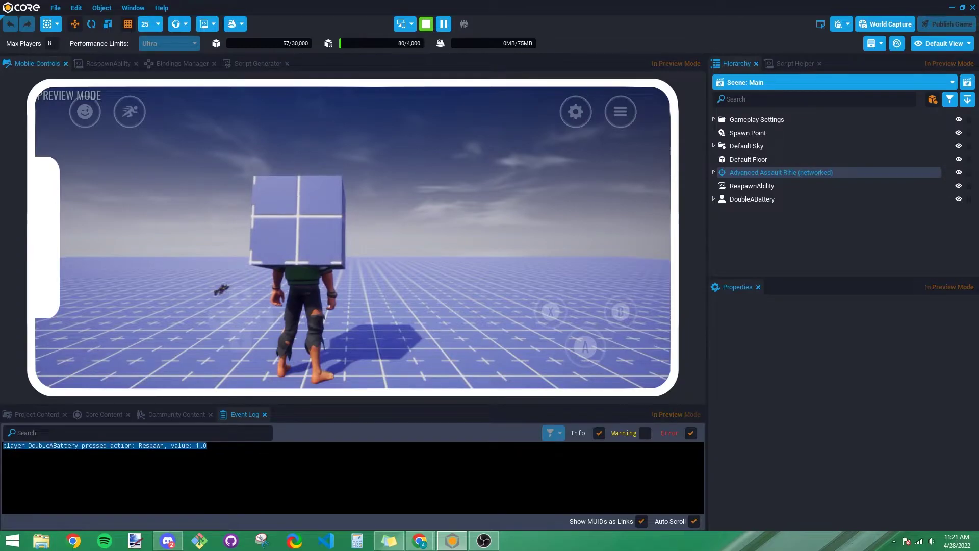
left_click(3, 446)
left_click(114, 225)
left_click_drag(115, 224, 122, 196)
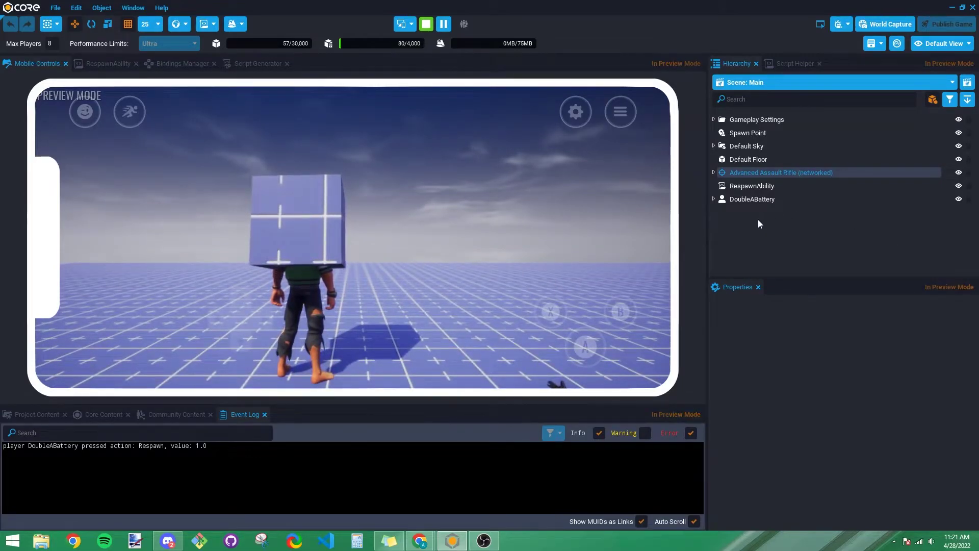
- Stop the preview, search the script reference for "flyup" and copy the ShowFlyUpText function code
left_click(180, 64)
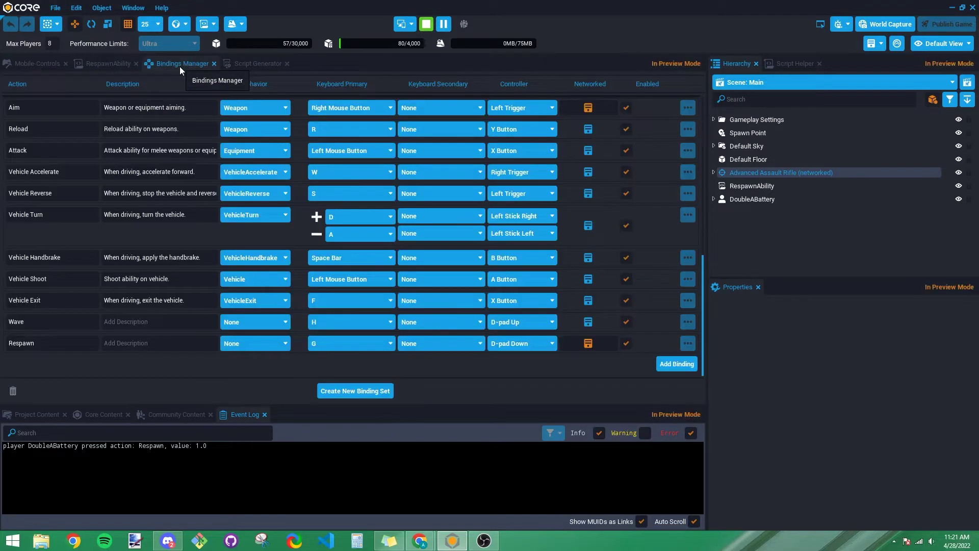
left_click(426, 25)
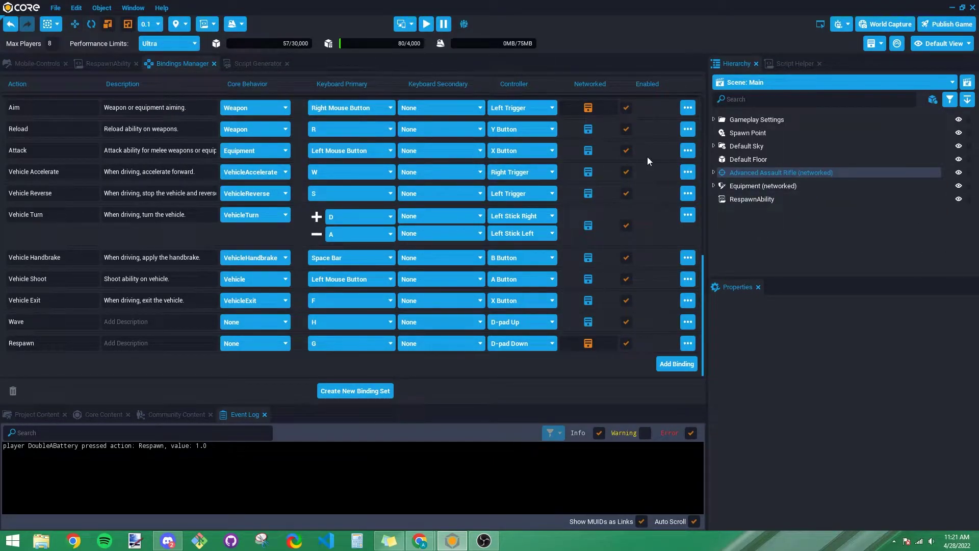
left_click(781, 61)
double_click(808, 80)
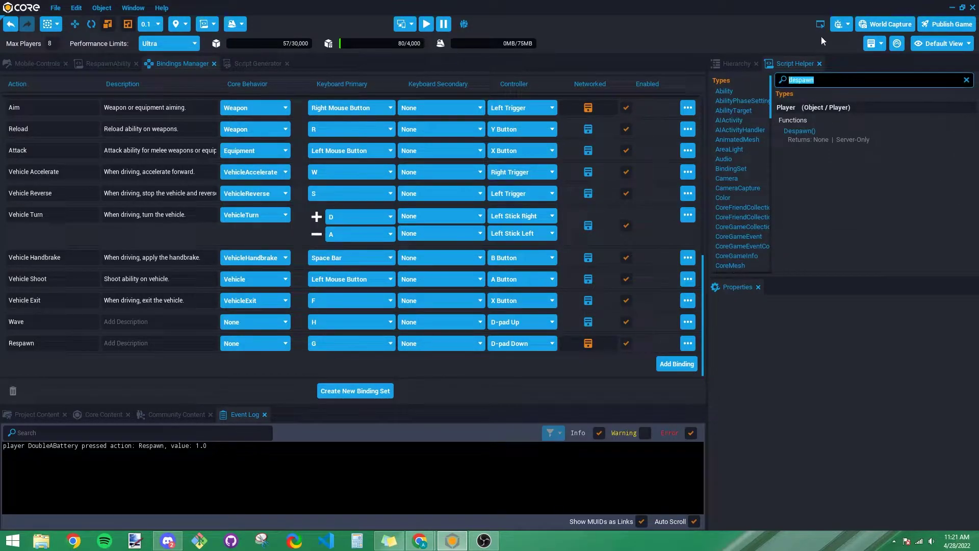
type("flyup")
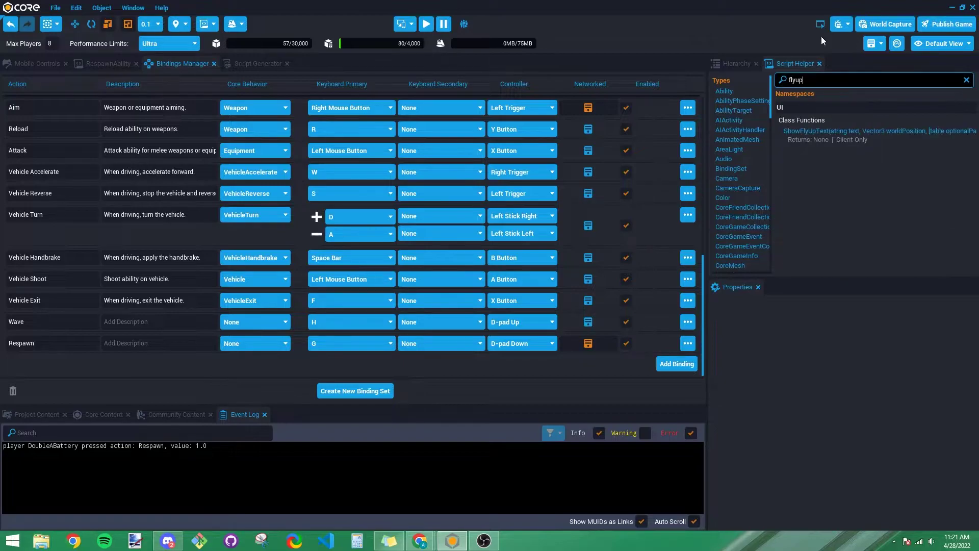
right_click(846, 133)
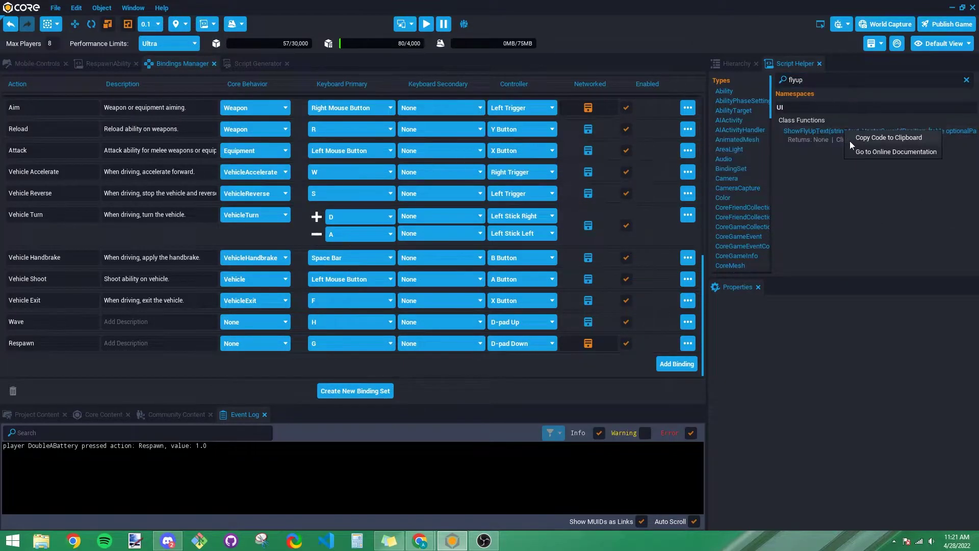
left_click(870, 138)
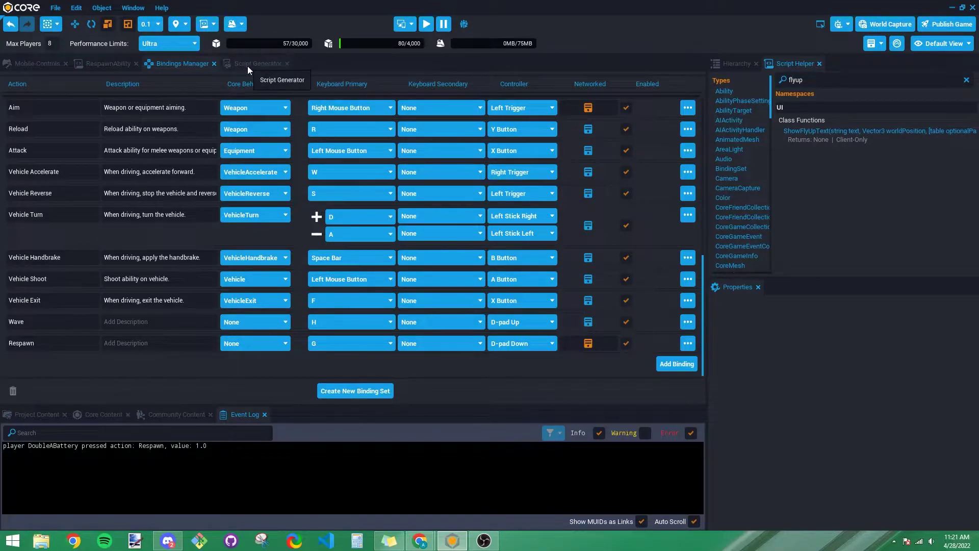
- Generate an input action pressed script for the action name Hello and create it as HelloAbility
left_click(134, 8)
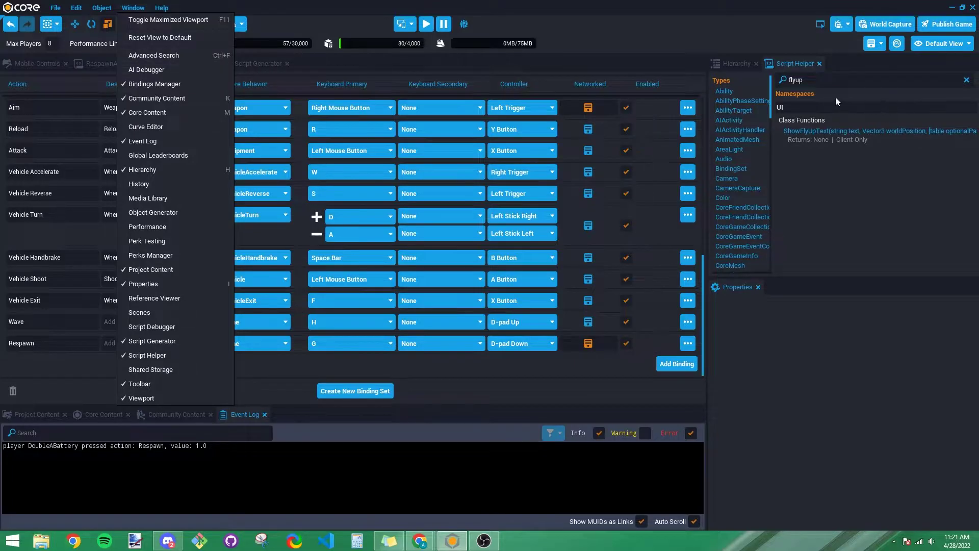
left_click(262, 64)
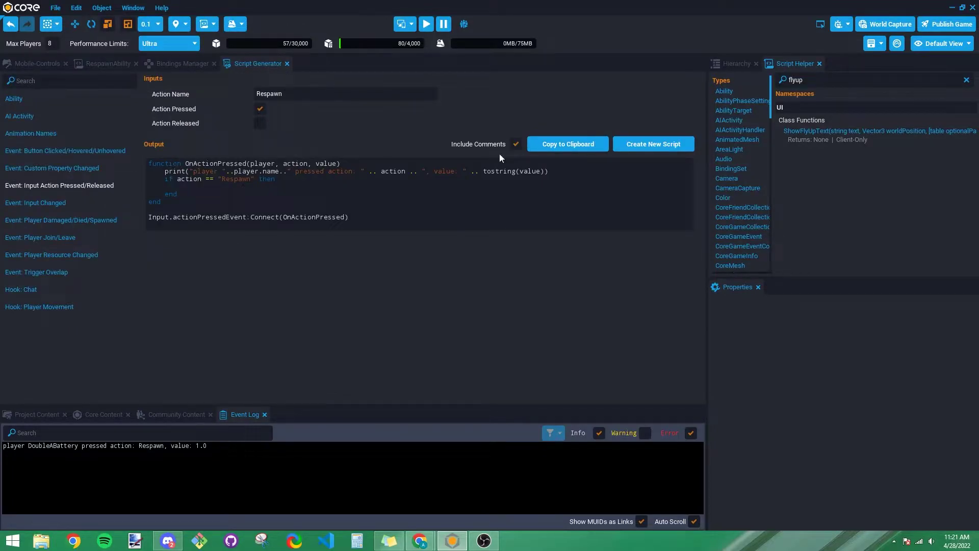
left_click(655, 142)
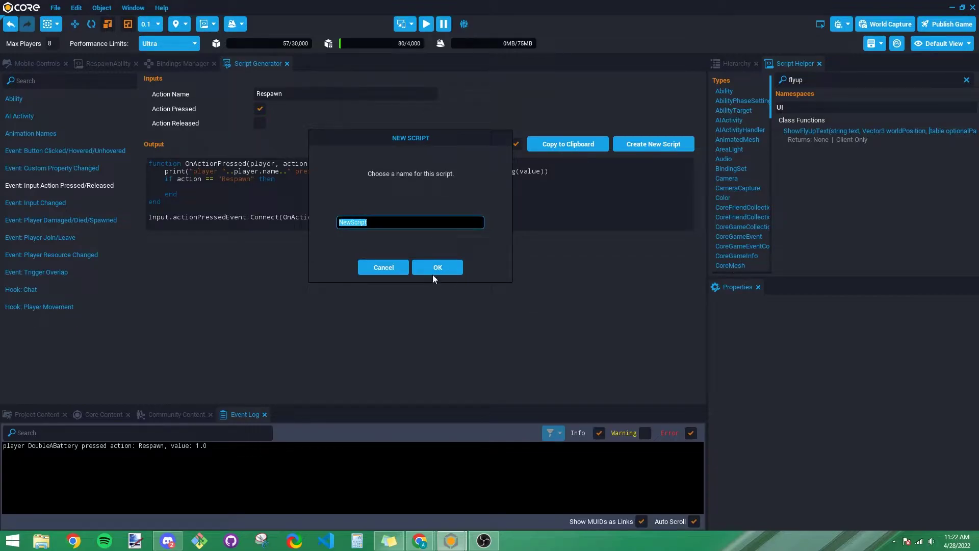
left_click(383, 267)
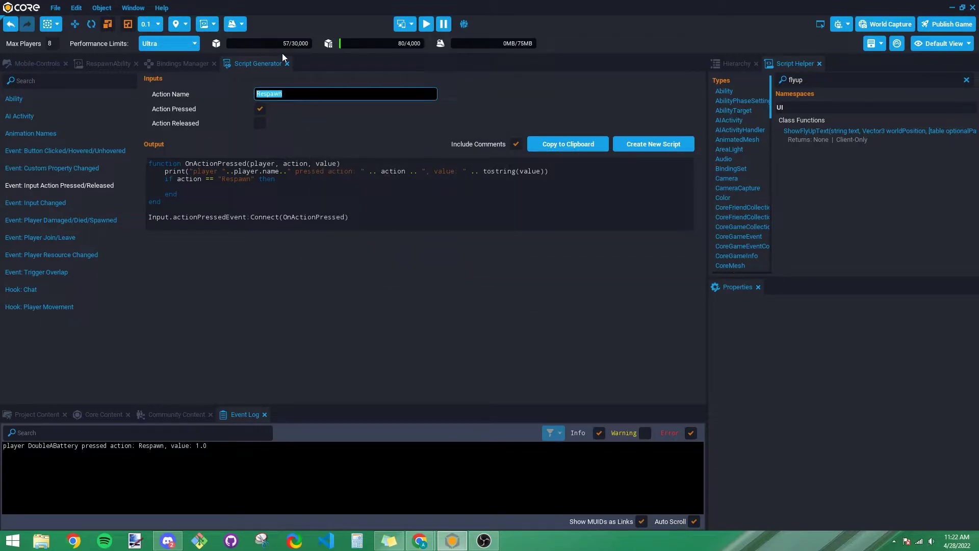
type("Hello")
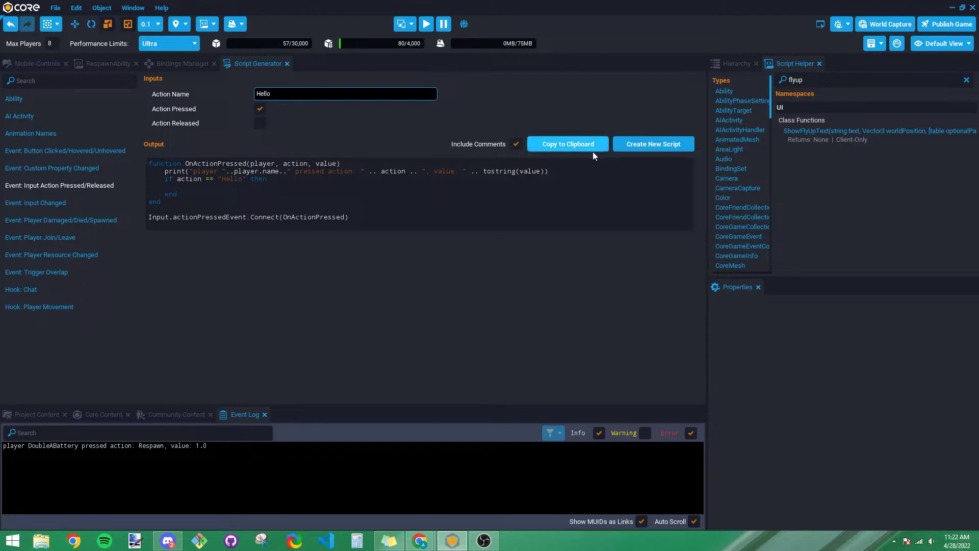
left_click(647, 145)
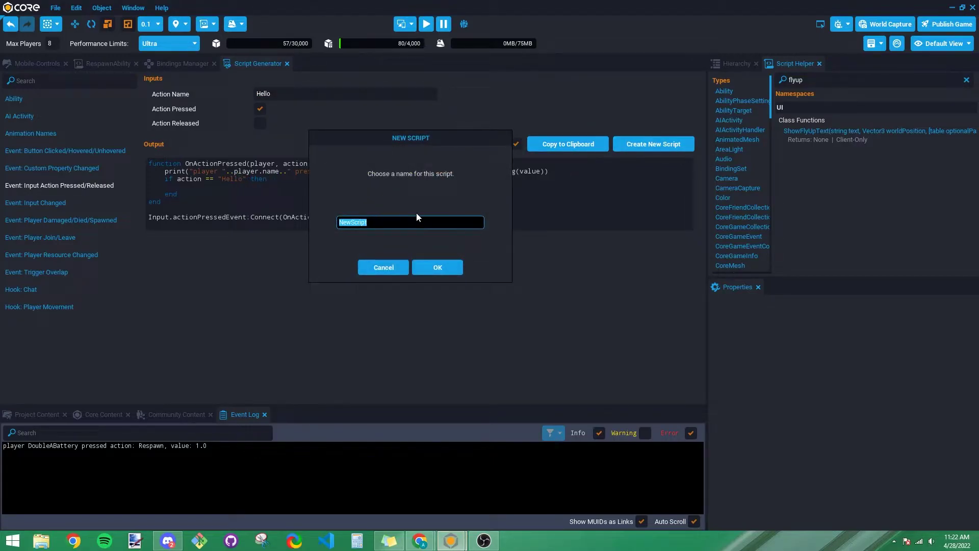
type("HelloAbility")
left_click(437, 268)
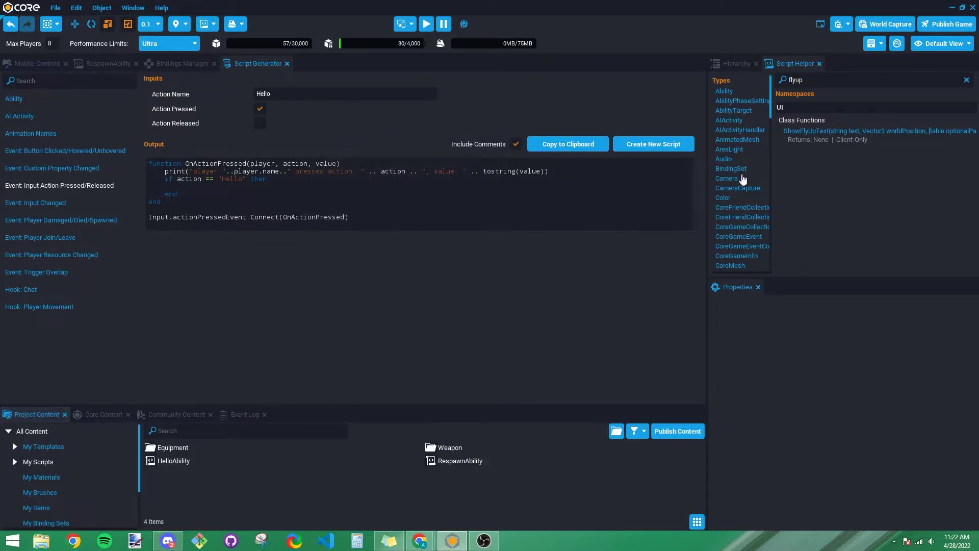
- Add the HelloAbility script to the scene hierarchy and view its network context options
left_click(736, 67)
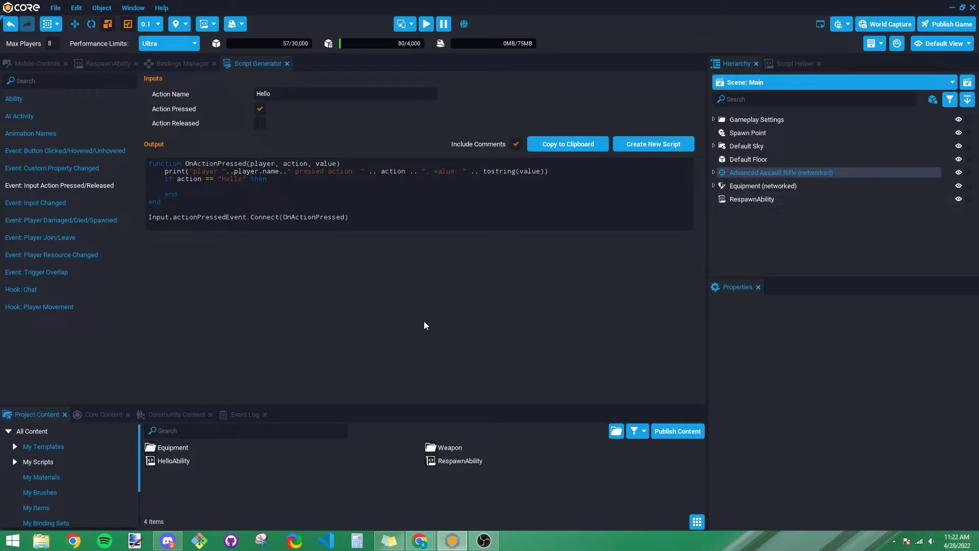
left_click_drag(181, 463, 755, 225)
right_click(753, 213)
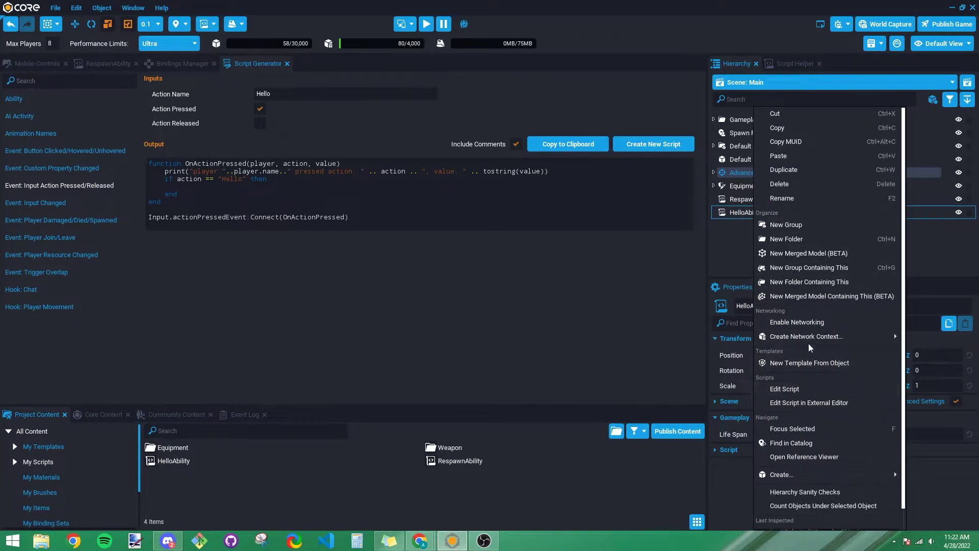
mouse_move(811, 339)
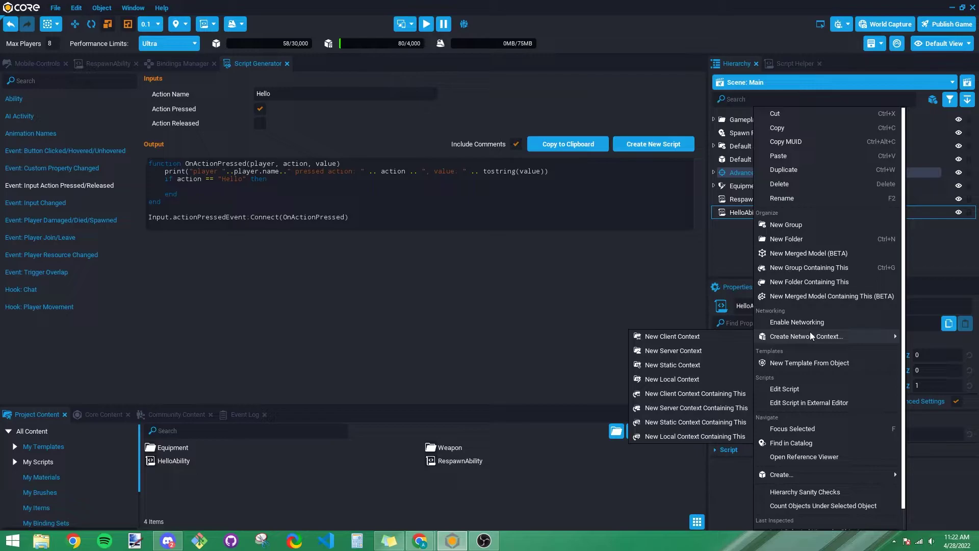
- Comment out the player:Despawn() line in the RespawnAbility script and save it
left_click(109, 64)
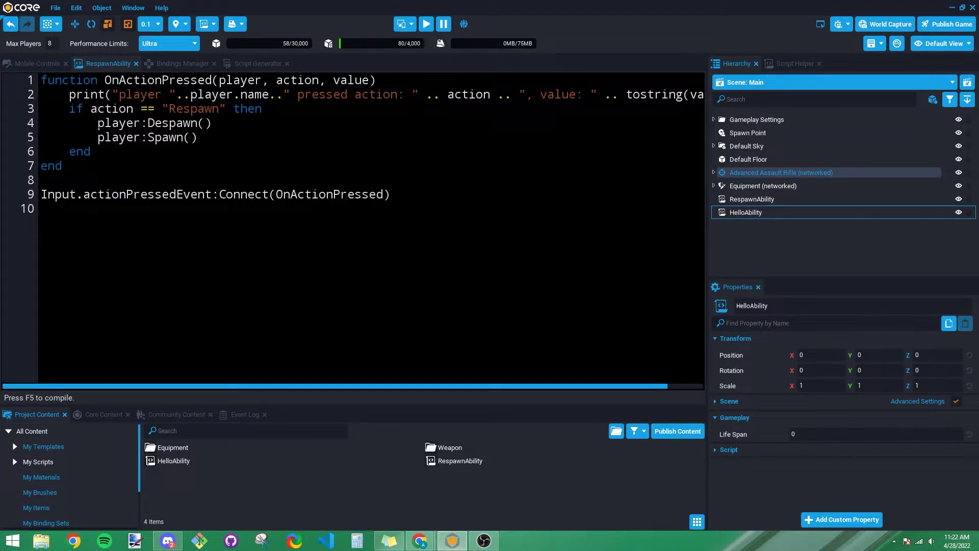
type("--")
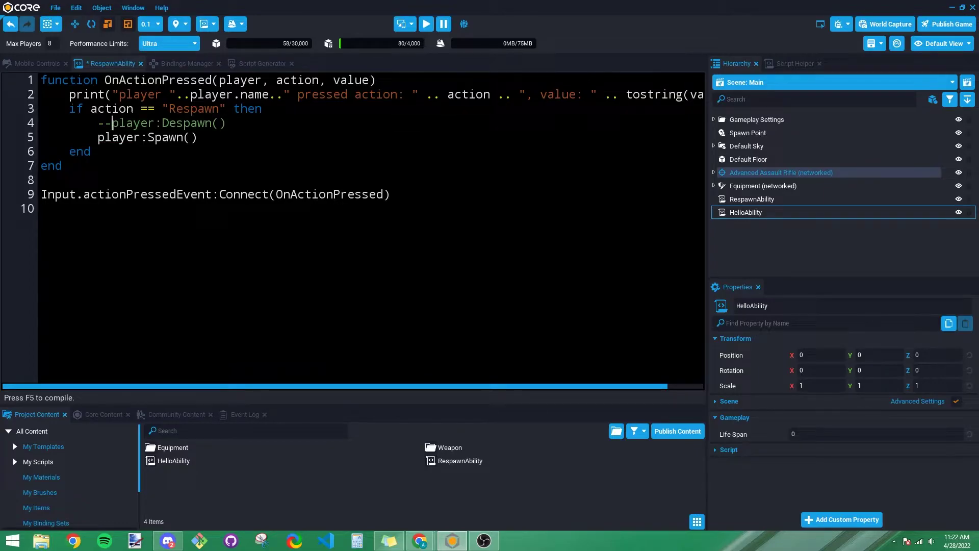
key("ctrl+s")
- Open the HelloAbility script for editing and paste the UI.ShowFlyUpText code inside the Hello action condition
left_click(259, 63)
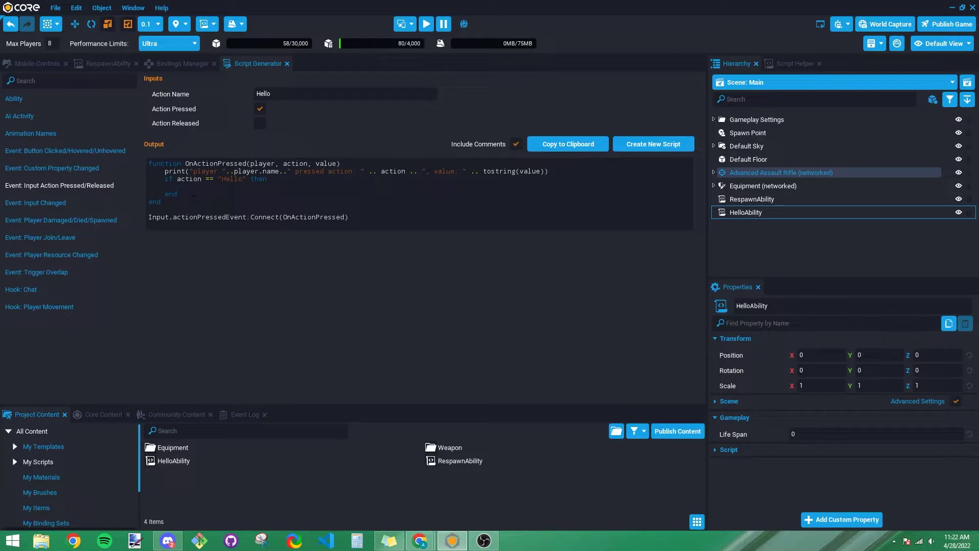
right_click(745, 211)
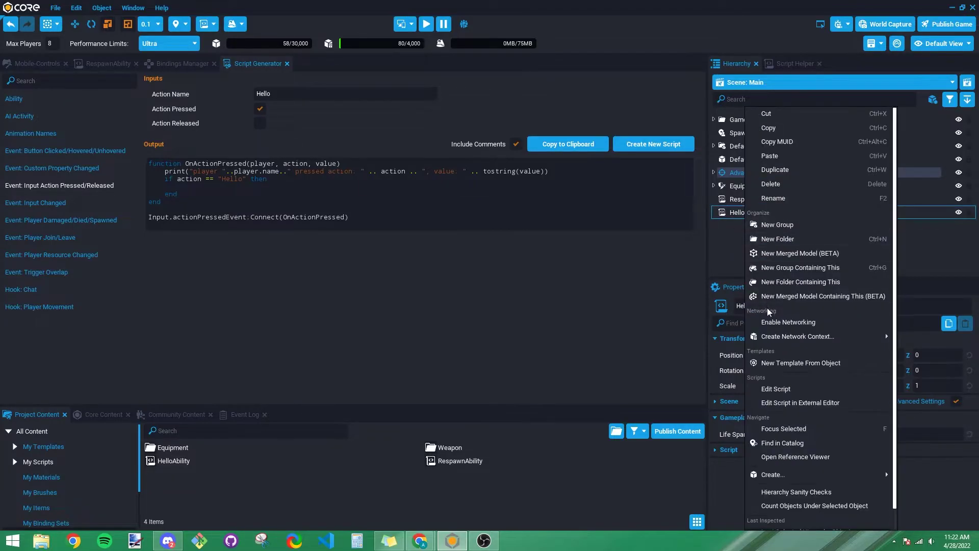
left_click(789, 389)
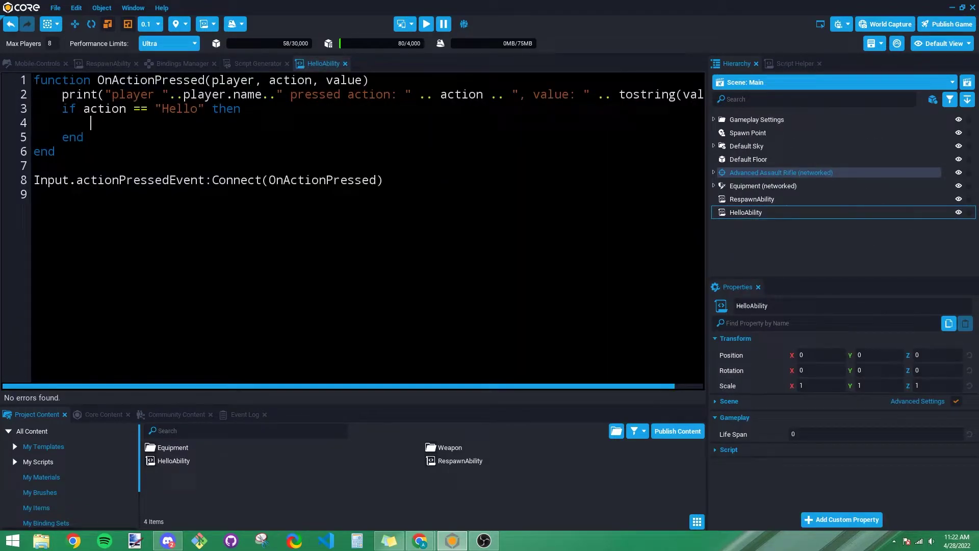
left_click(794, 64)
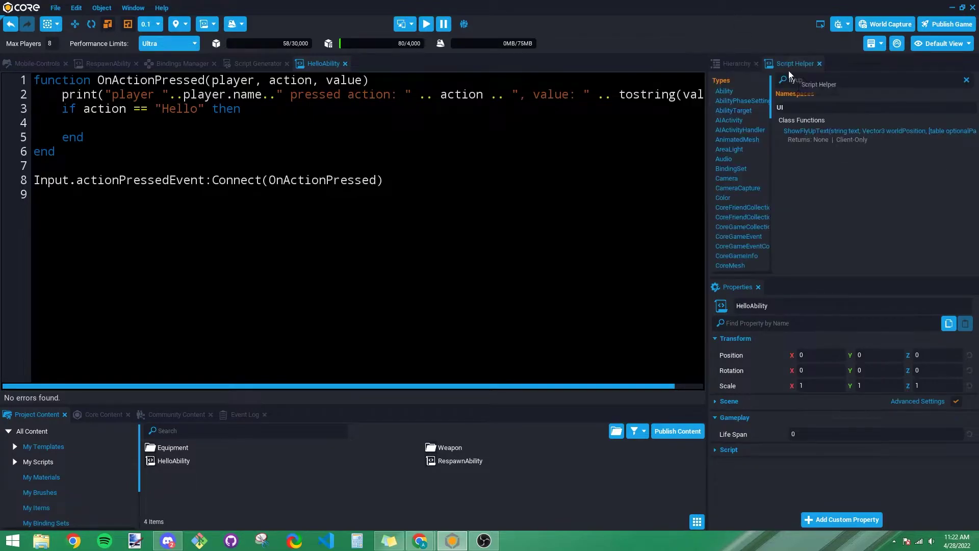
right_click(812, 134)
left_click(839, 137)
key("ctrl+v")
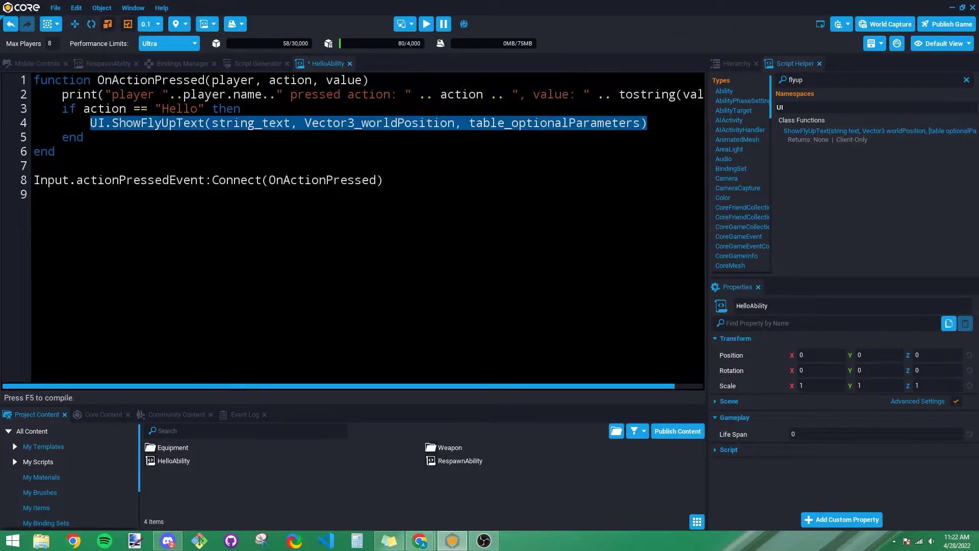
- Replace the world position argument of ShowFlyUpText with player:GetWorldPosition() + Vector3.UP * 150
left_click_drag(305, 123, 454, 123)
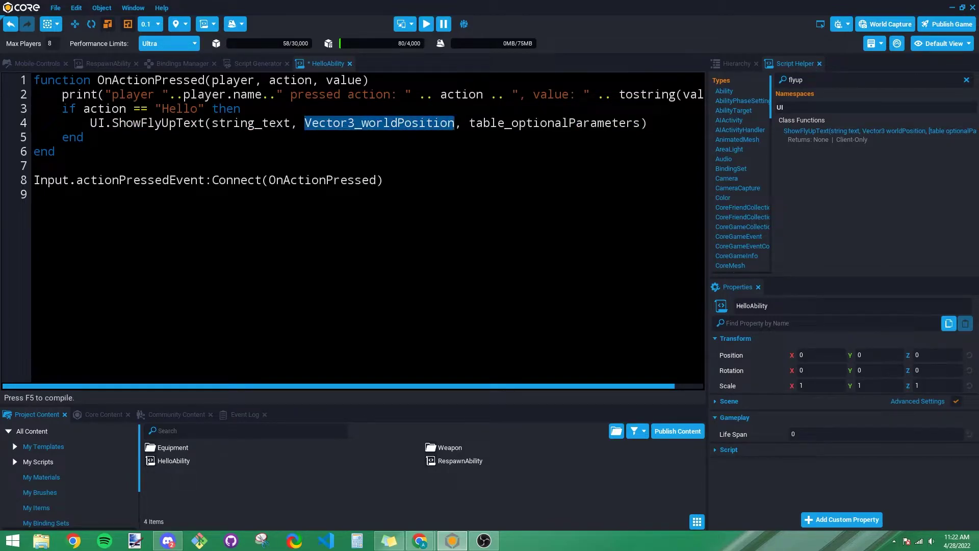
type("player:")
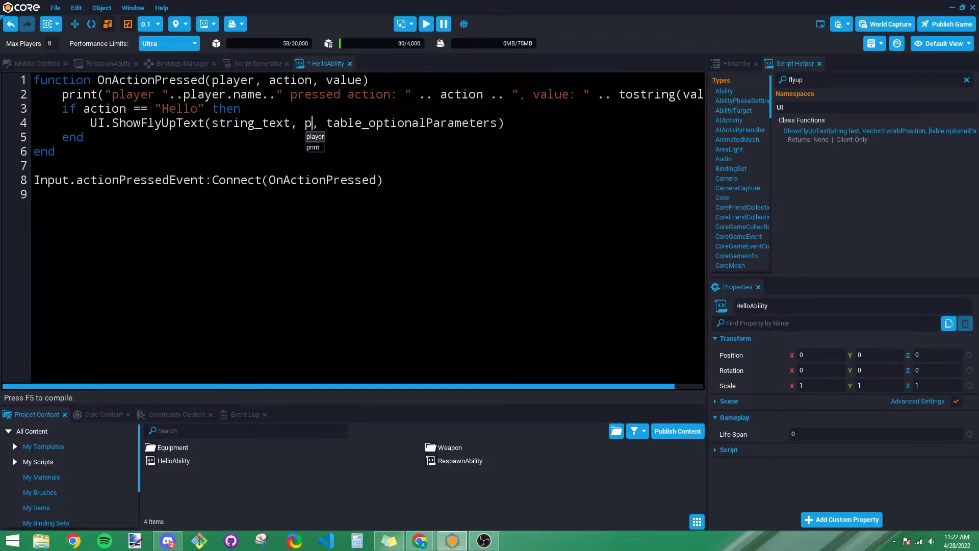
type("Pos")
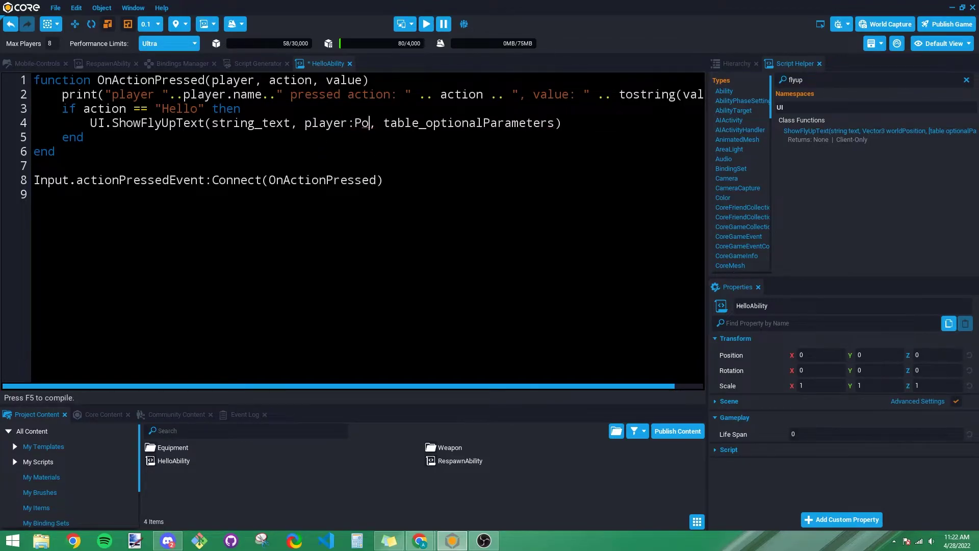
key("BackSpace")
key("BackSpace")
key("BackSpace")
type("GetWo")
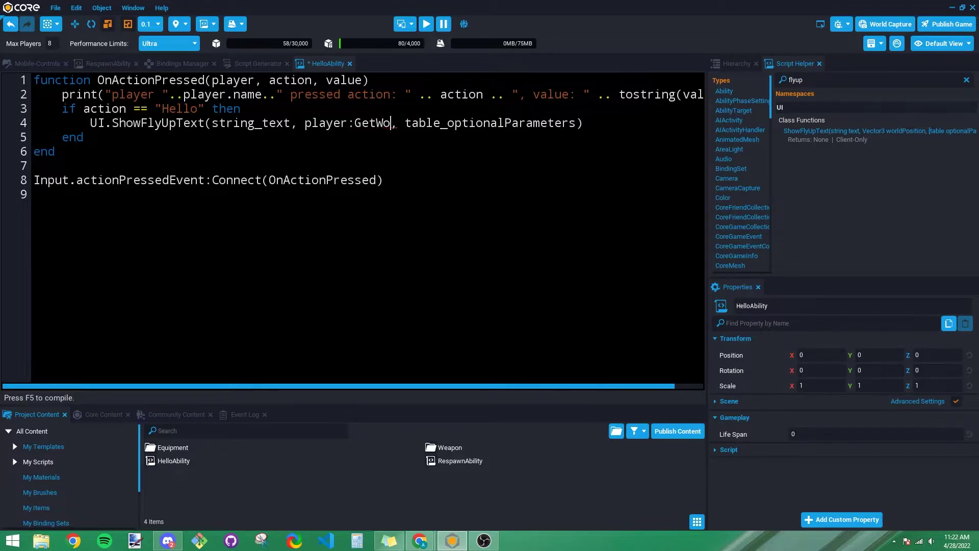
type("rldPosition")
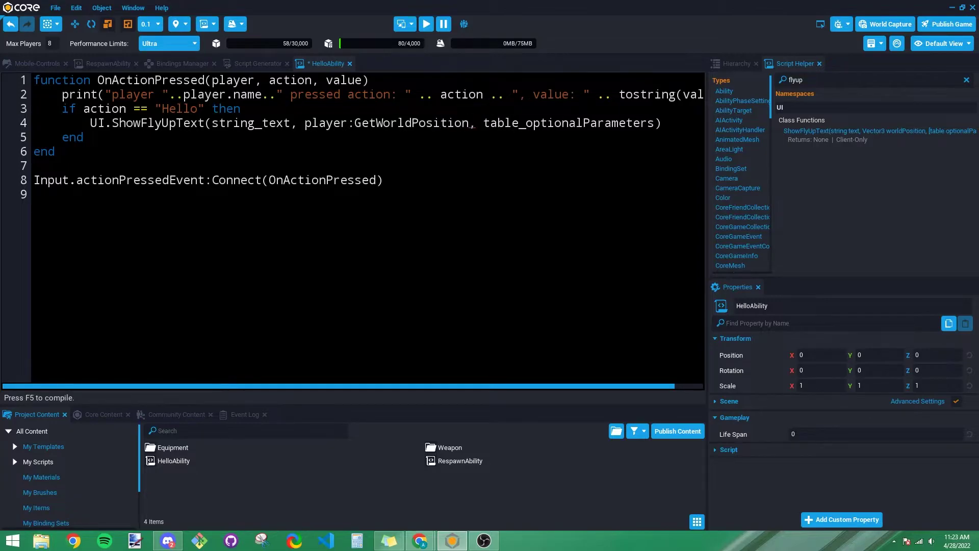
type("() + ")
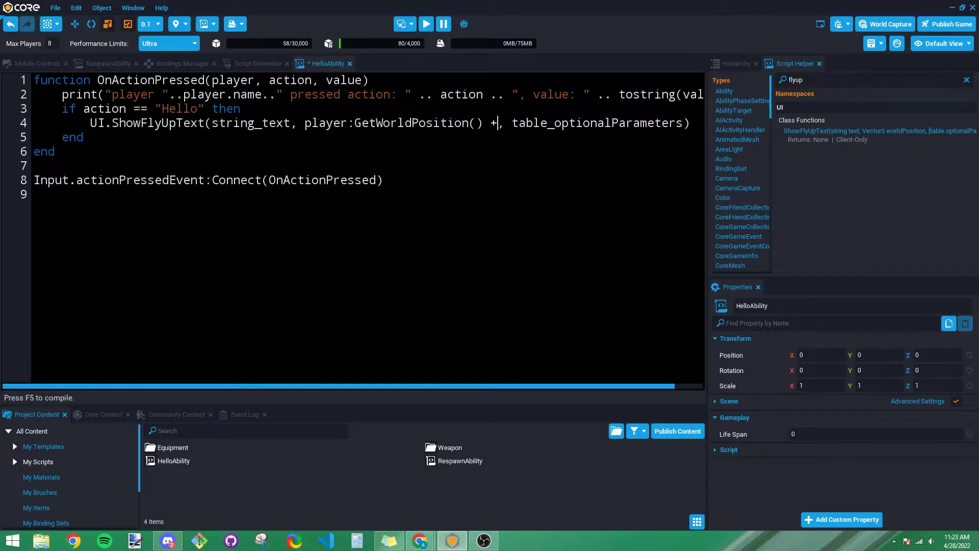
type("Vector")
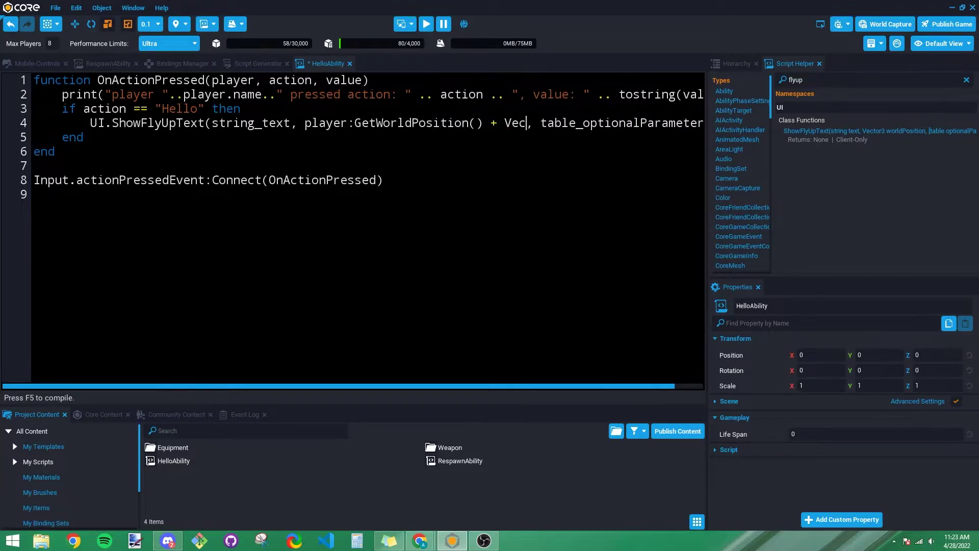
type("3.UP ")
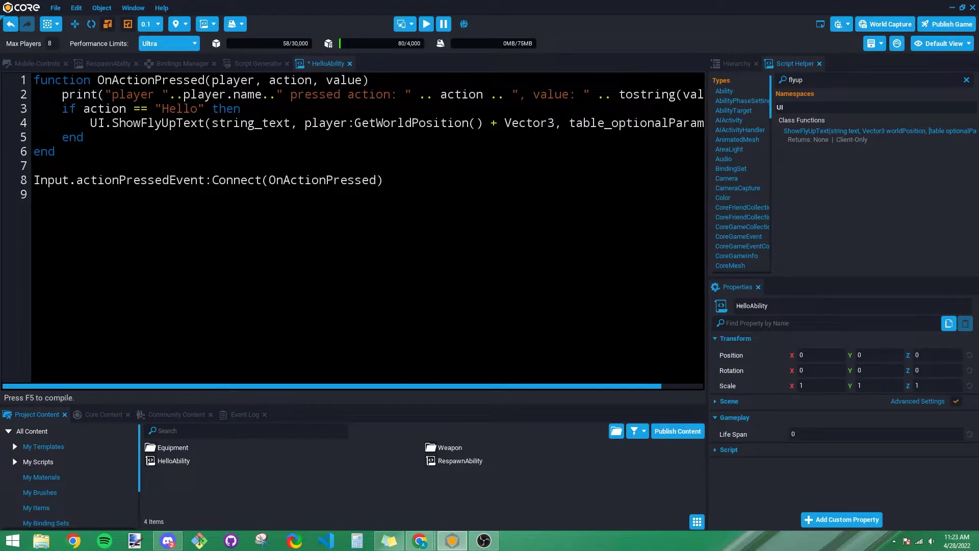
type("* ")
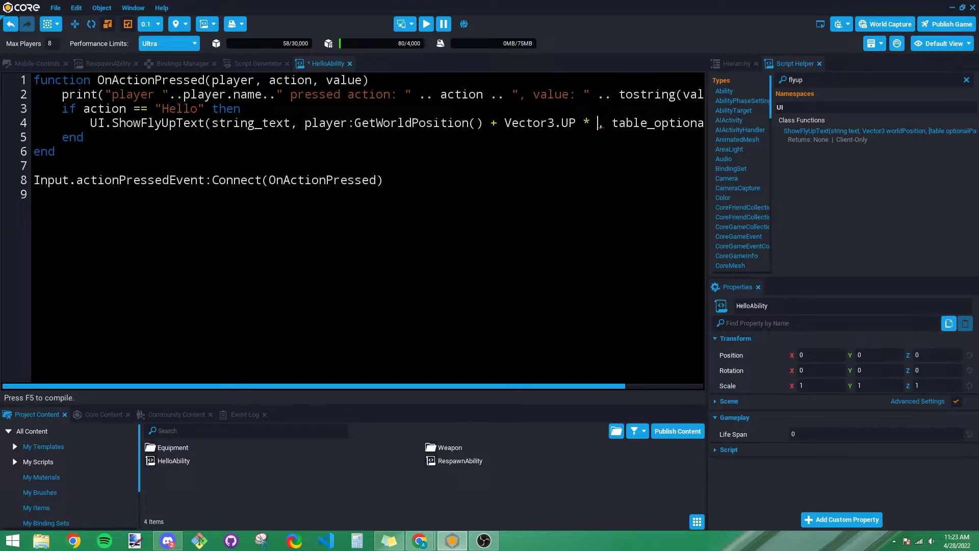
type("150")
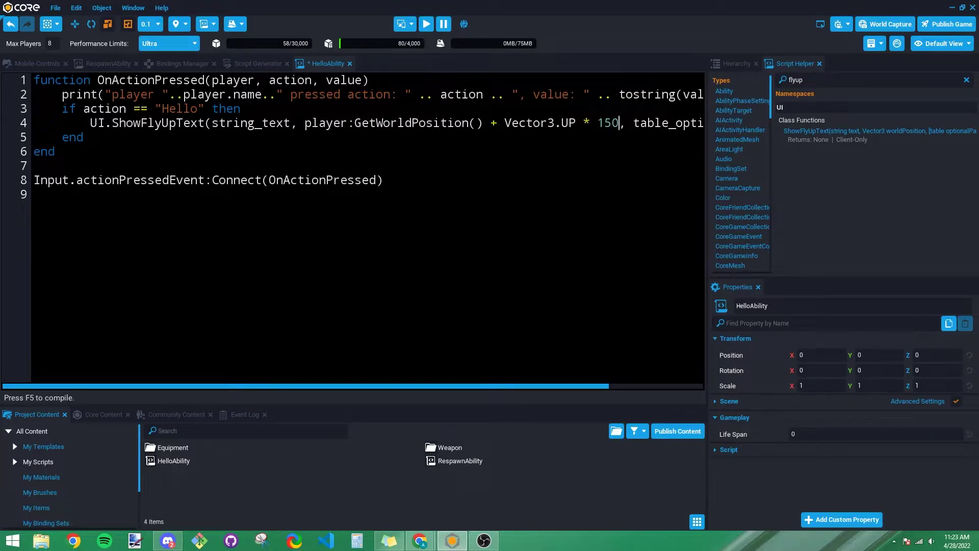
- Remove the optional parameters argument and its preceding comma from the ShowFlyUpText call
key("Right")
key("shift+End")
key("shift+Left")
key("BackSpace")
key("BackSpace")
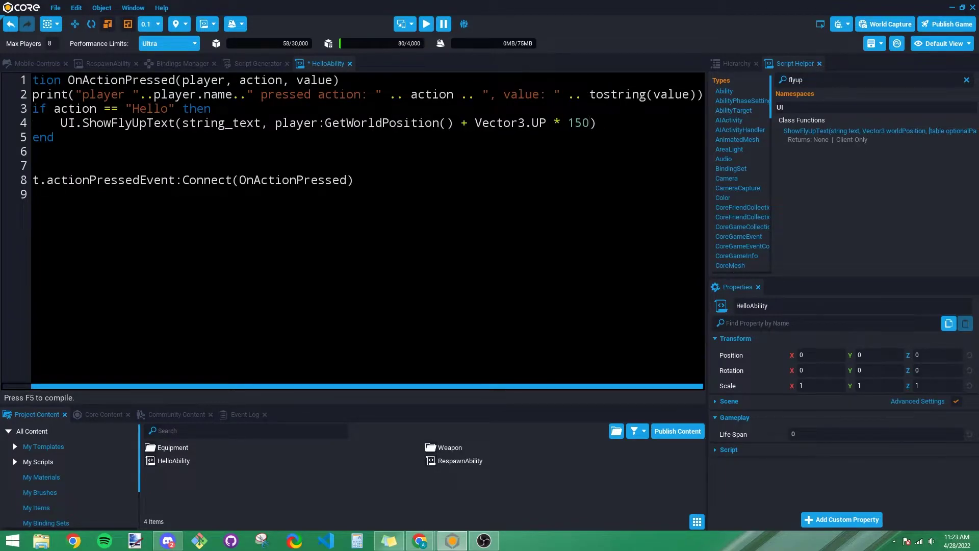
- Replace the string_text argument of the ShowFlyUpText call with "Hello" and save the HelloAbility script
key("Right")
key("shift+Left")
key("shift+Left")
key("shift+Left")
key("shift+Left")
key("shift+Left")
key("shift+Left")
key("shift+Left")
key("shift+Left")
key("shift+Left")
key("shift+Left")
key("shift+Left")
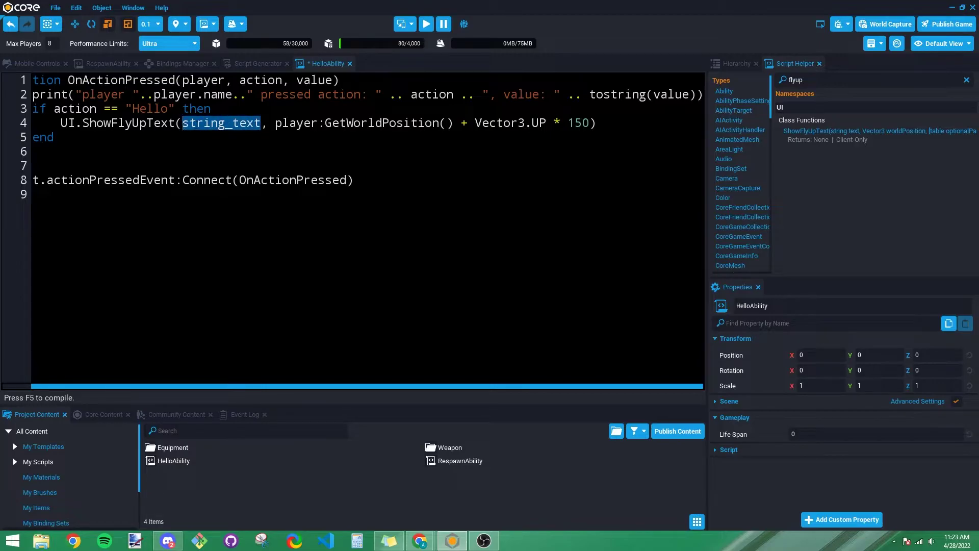
key("BackSpace")
type("\"H")
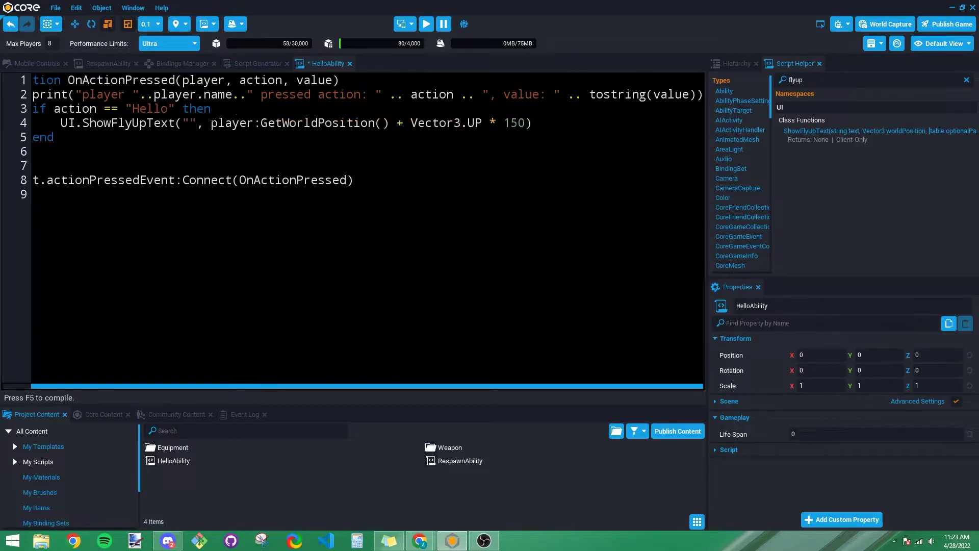
type("ello")
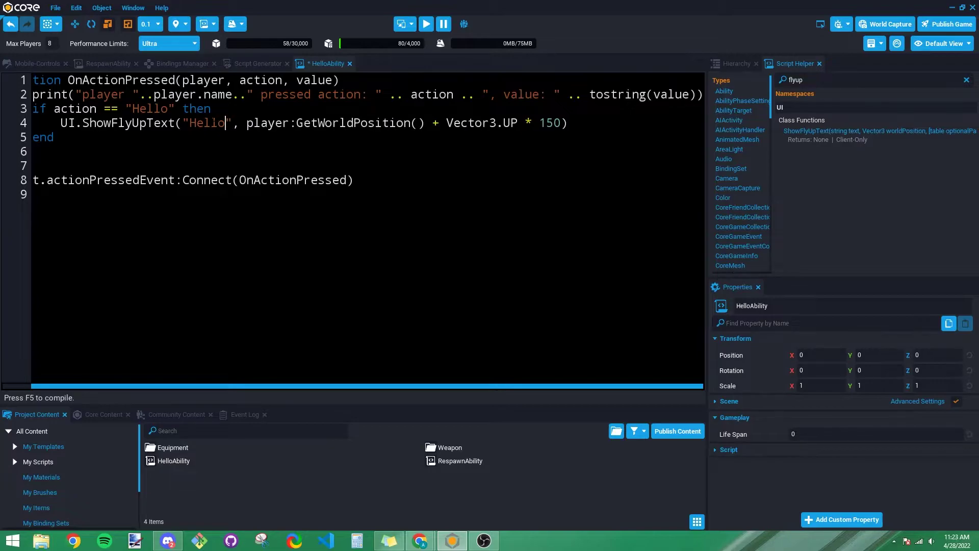
key("ctrl+s")
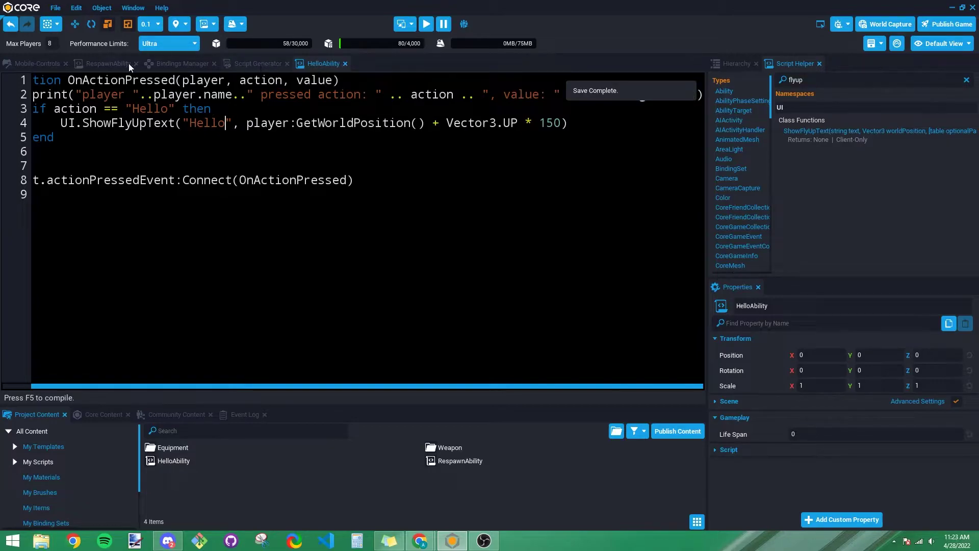
- Add a new binding in the Bindings Manager with the action name Hello
left_click(172, 62)
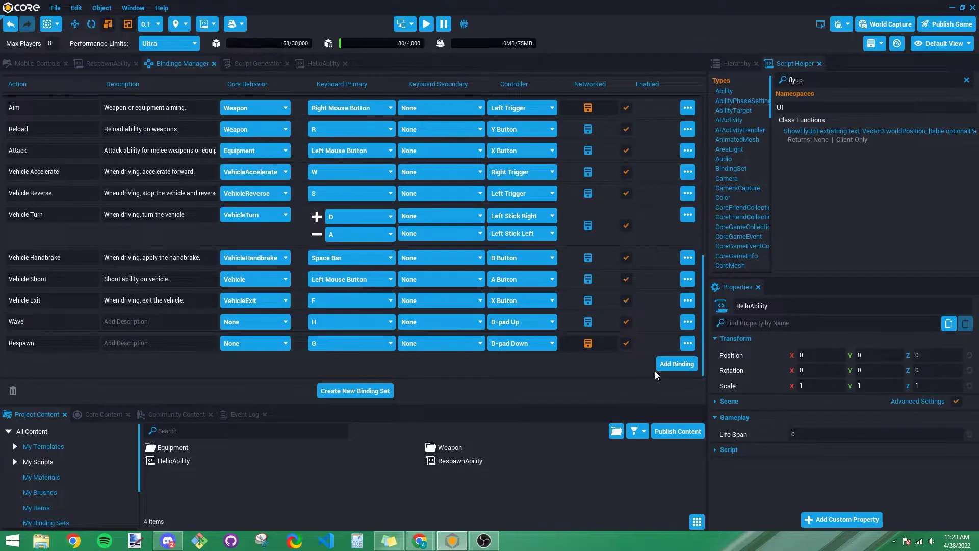
left_click(674, 364)
left_click(687, 370)
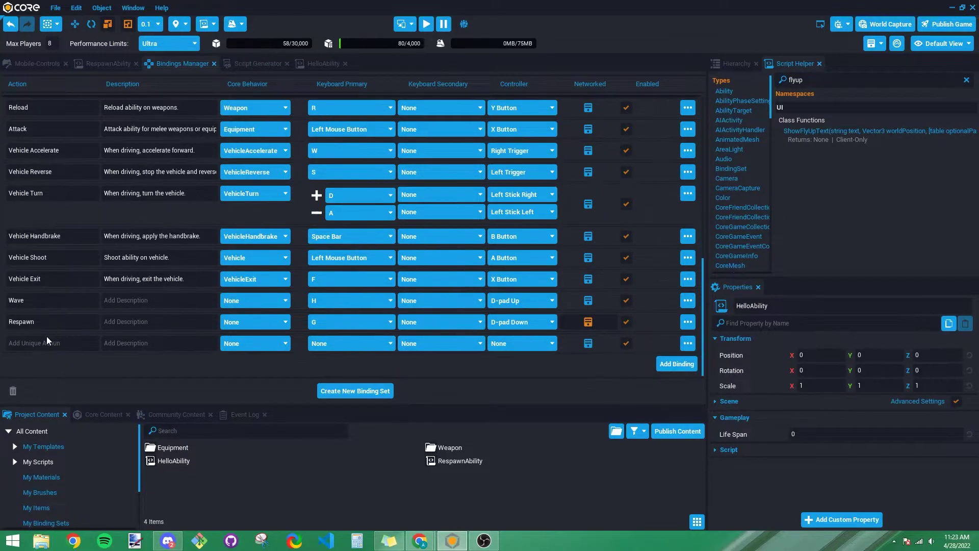
left_click(48, 339)
type("Hello")
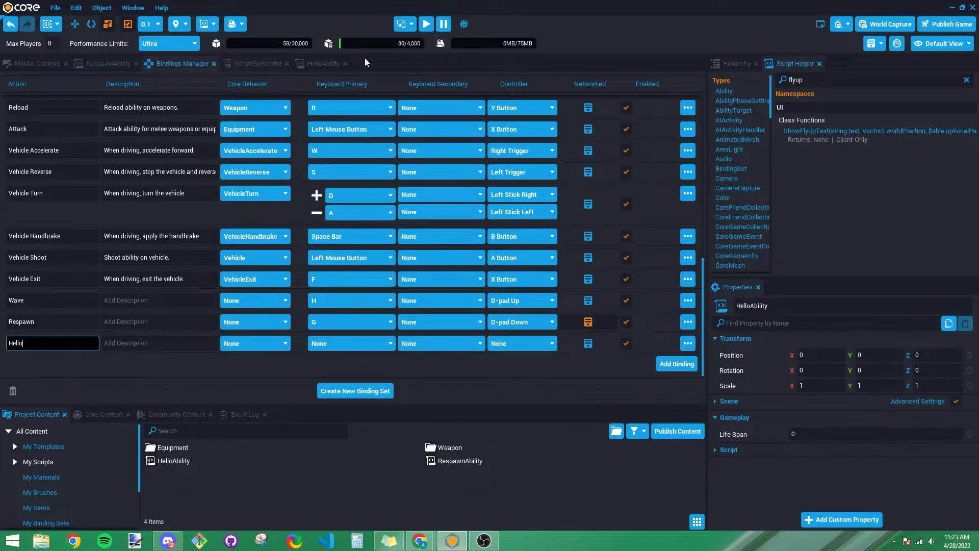
- Wrap the HelloAbility script in the hierarchy in a new client context containing it
left_click(737, 62)
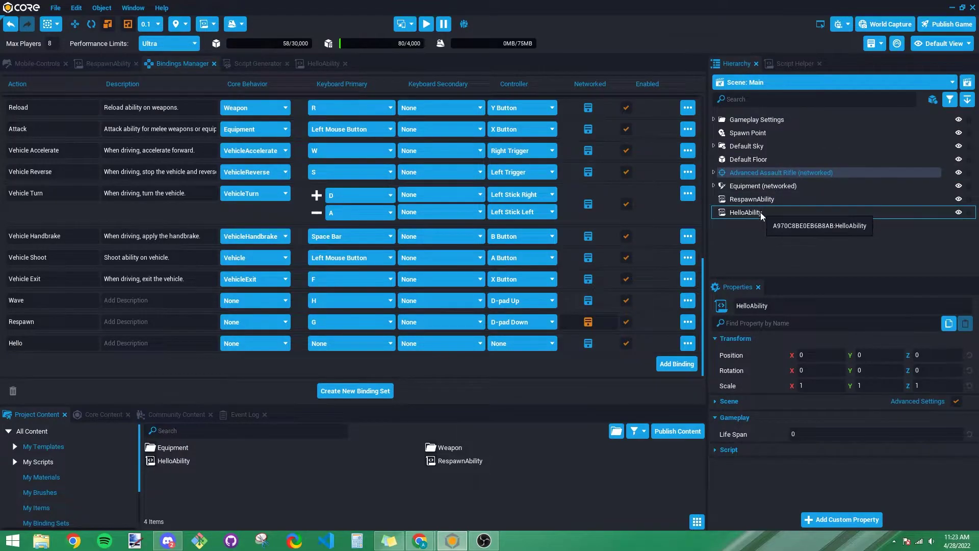
right_click(754, 222)
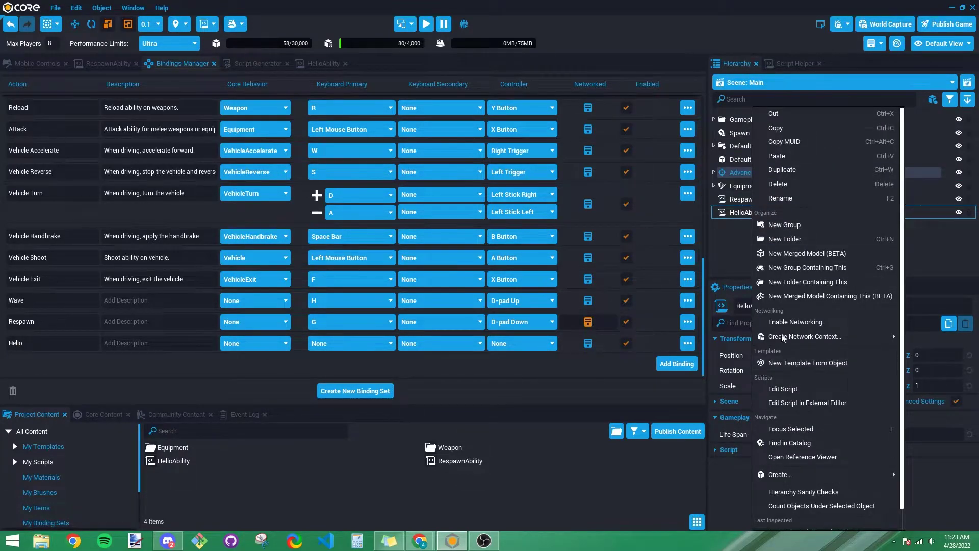
mouse_move(787, 337)
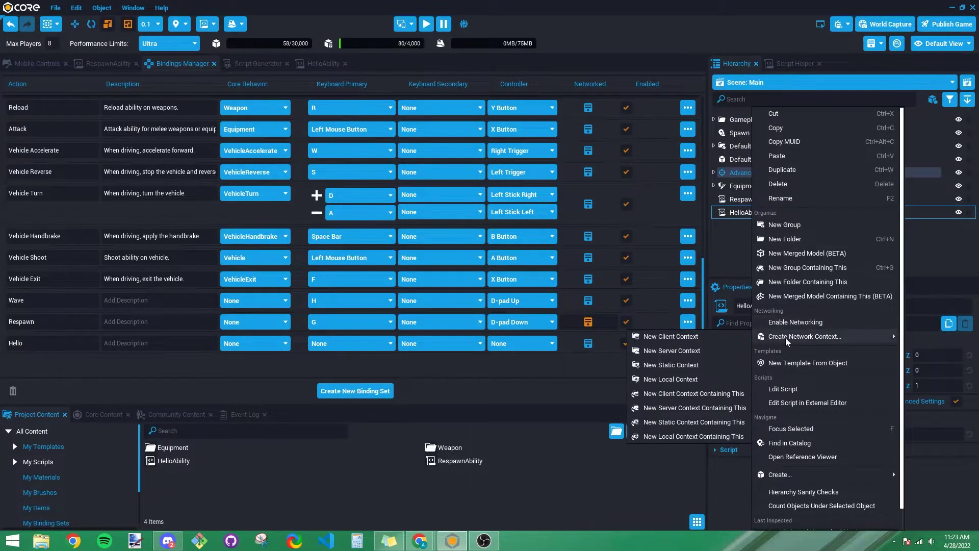
left_click(691, 394)
left_click(714, 213)
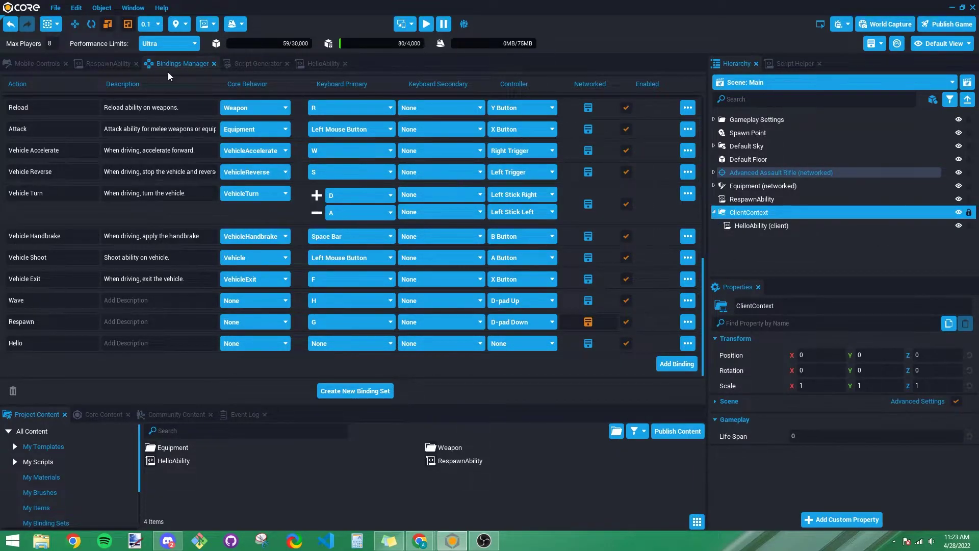
left_click(53, 63)
left_click(431, 27)
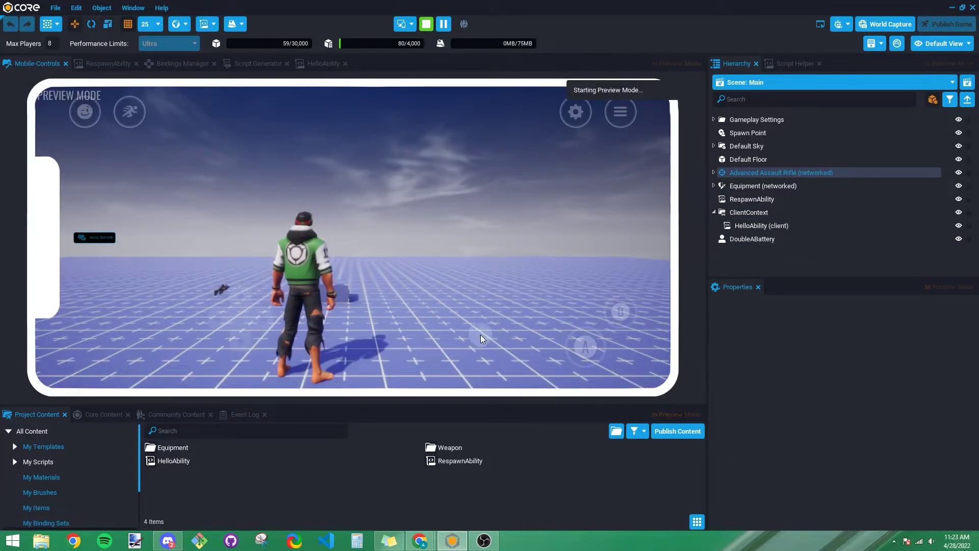
left_click(426, 24)
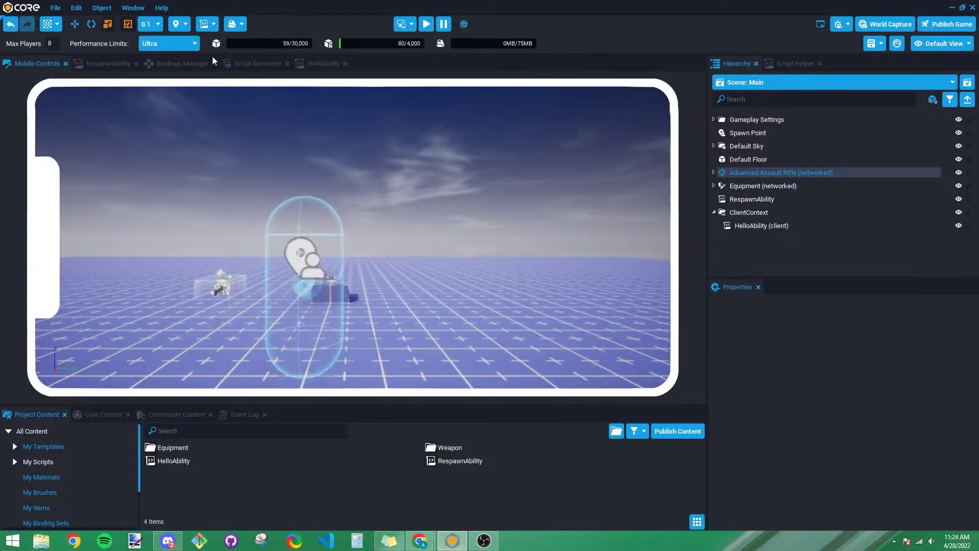
- Set the Hello binding's controller input to D-pad Left
left_click(191, 62)
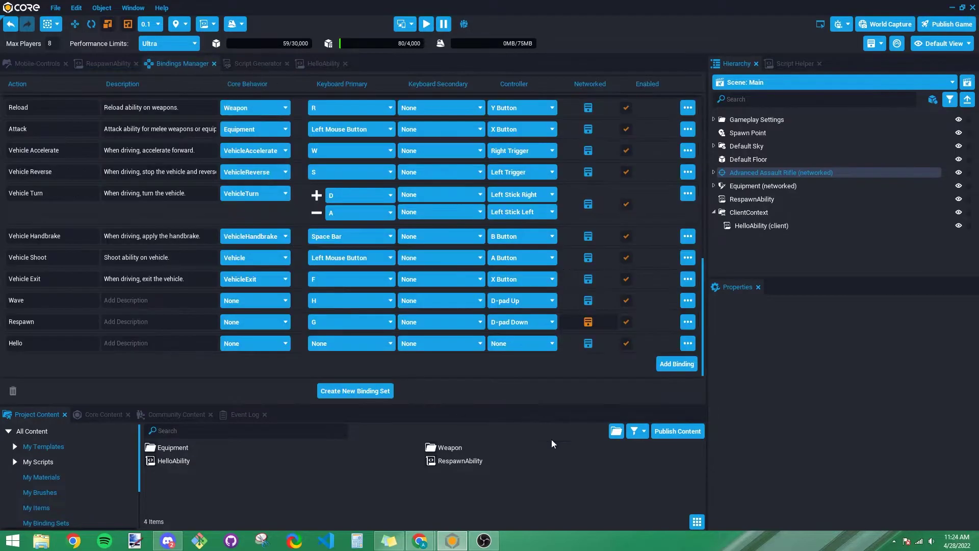
left_click(509, 343)
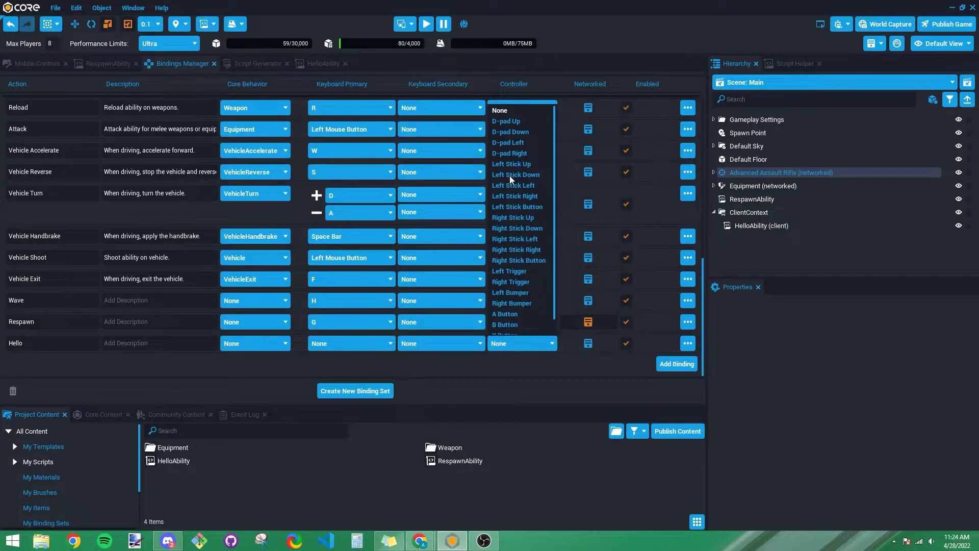
left_click(508, 142)
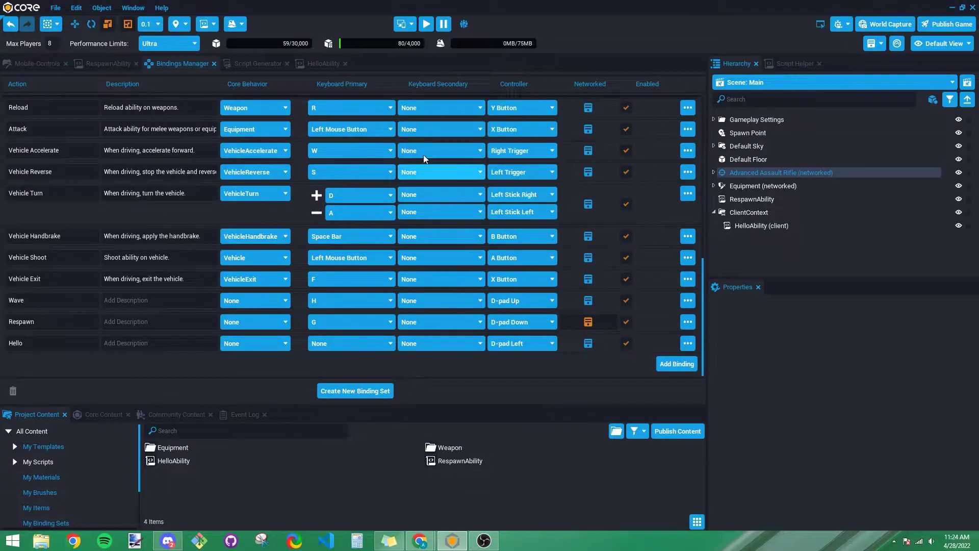
- Preview the game and trigger the Hello action twice with the touch D-pad's left direction
left_click(427, 24)
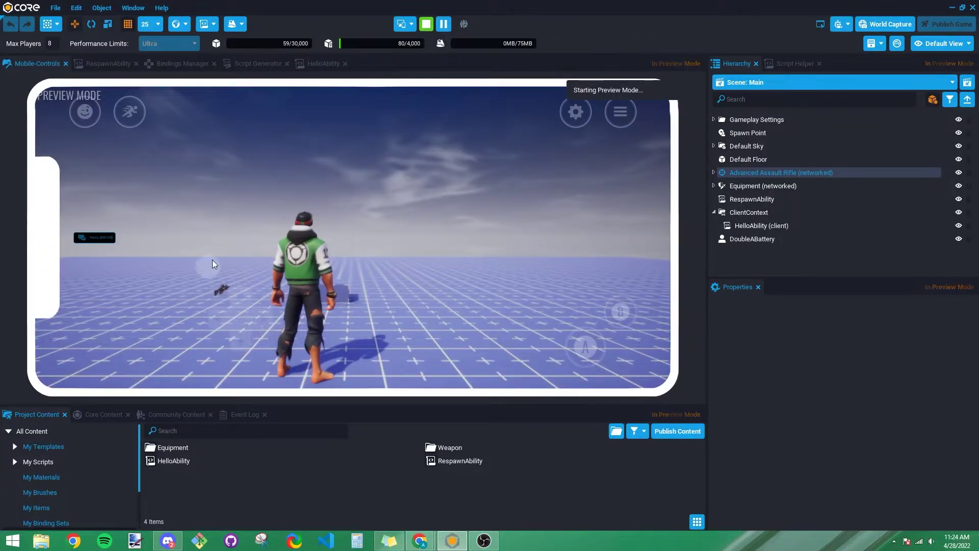
left_click(216, 320)
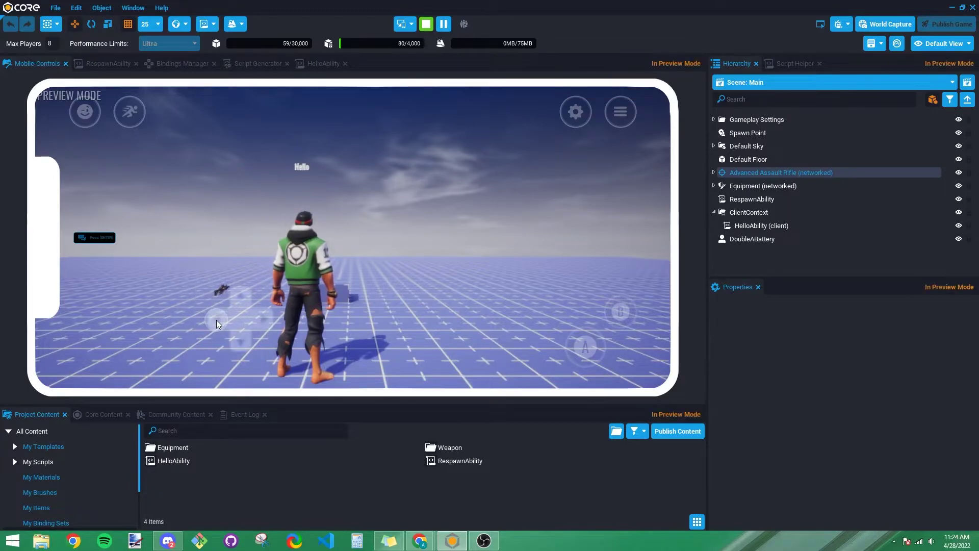
left_click(216, 319)
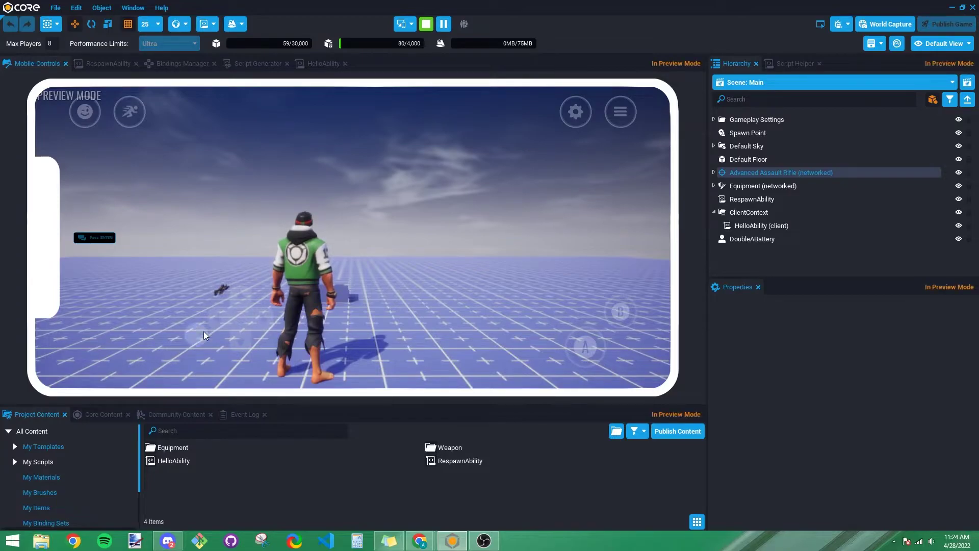
- Compare the Networked settings of the Hello, Respawn and Aim bindings with the placement of their ability scripts, and end the preview
left_click(748, 225)
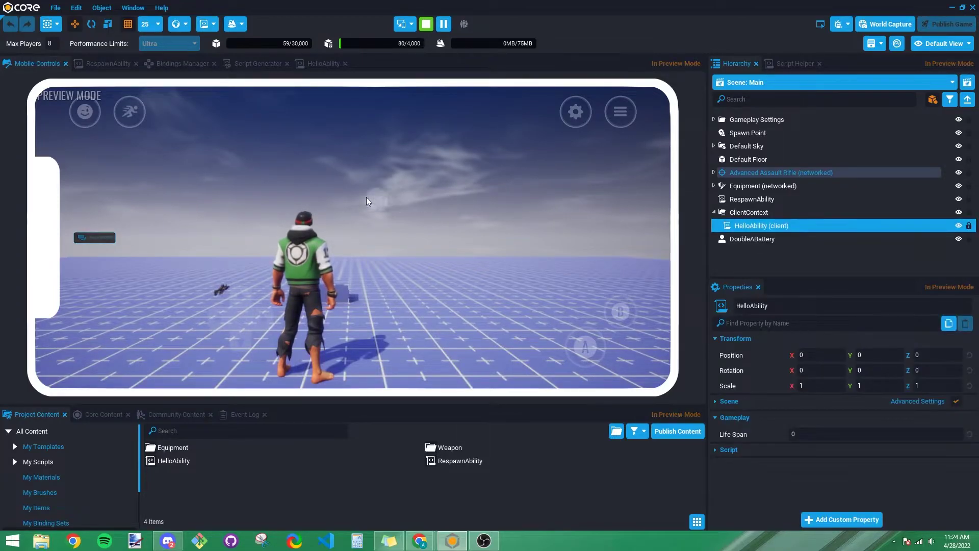
left_click(193, 62)
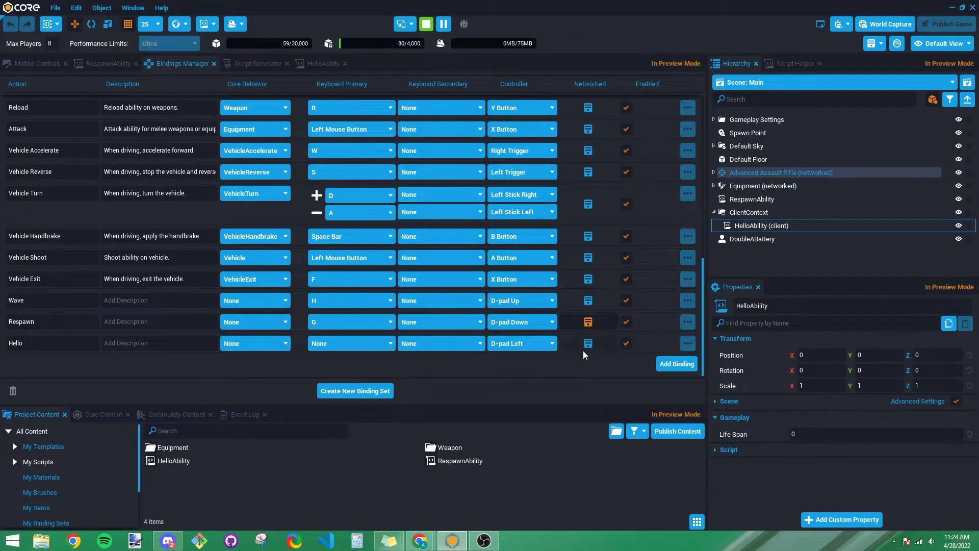
left_click(766, 201)
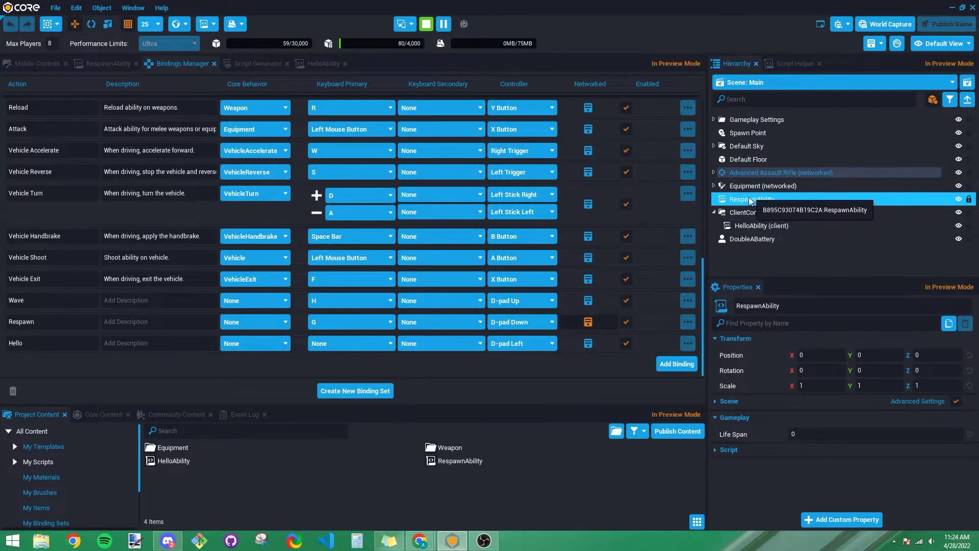
left_click(588, 324)
scroll(596, 254, "up", 5)
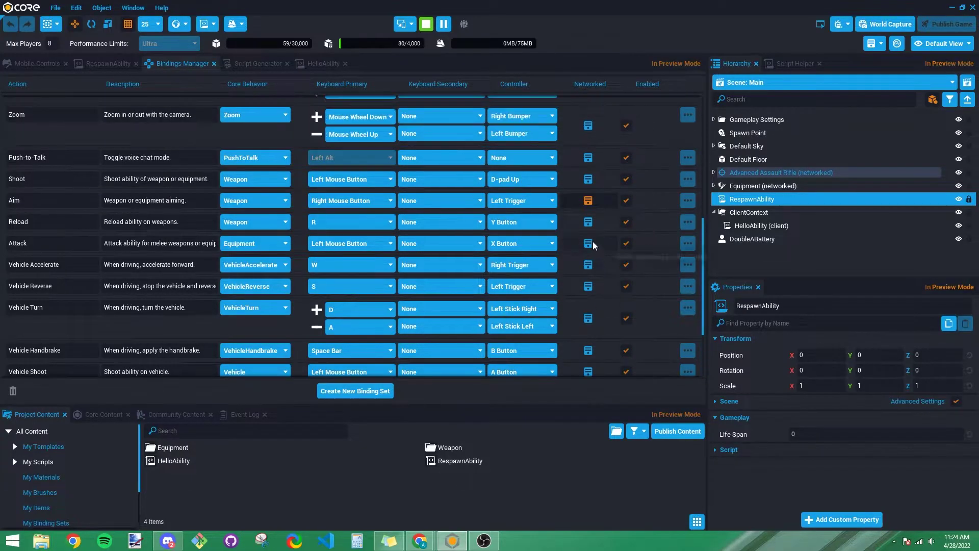
scroll(521, 206, "up", 4)
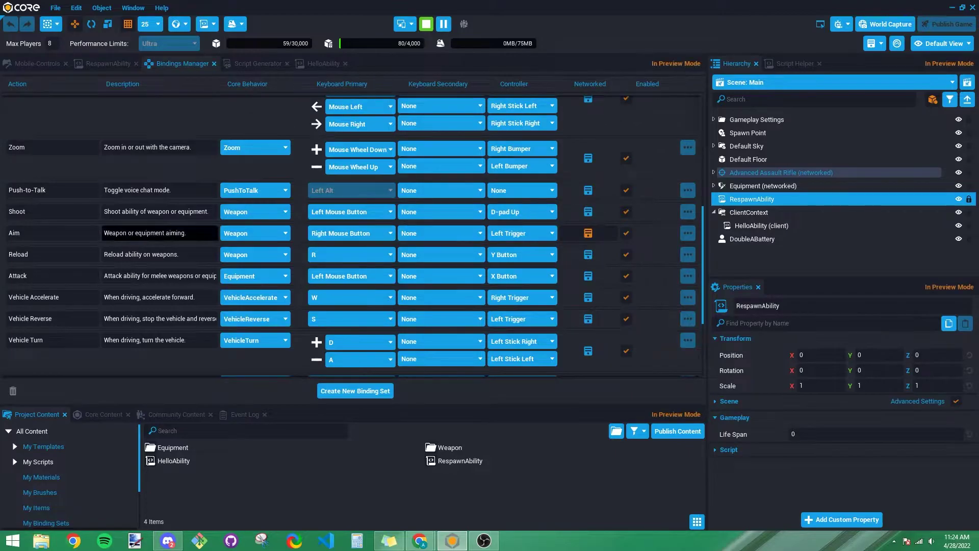
scroll(82, 257, "up", 2)
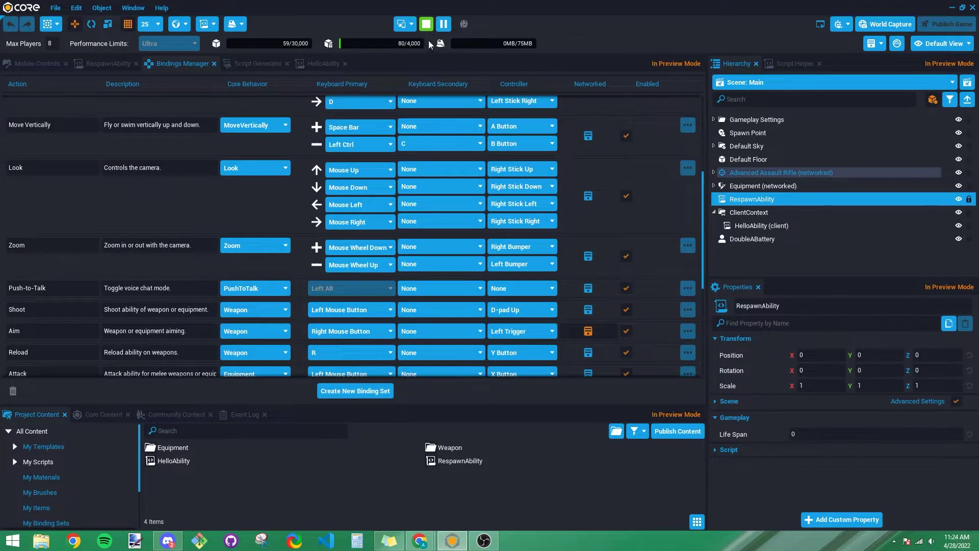
left_click(425, 24)
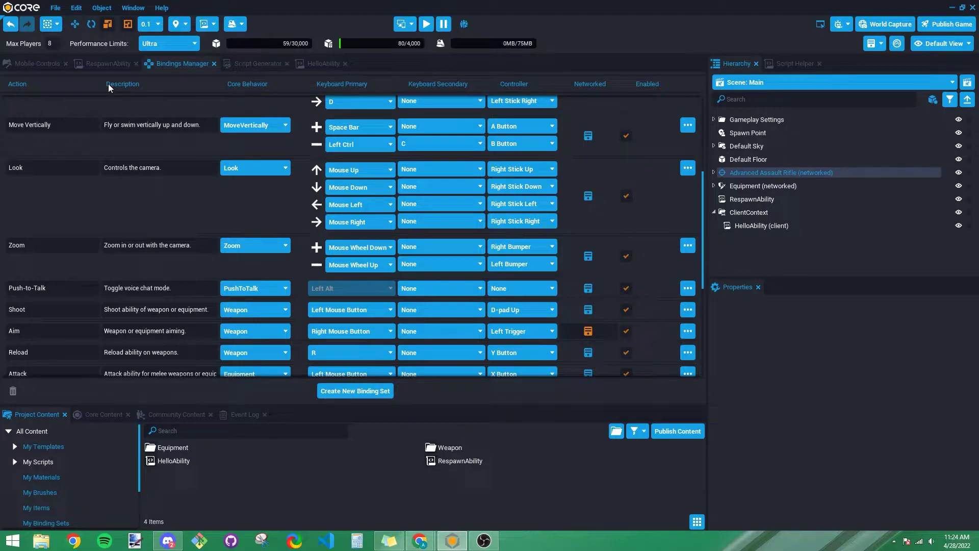
- Preview the game, run the character forward with the virtual joystick, try the touch D-pad actions, and stop the preview
left_click(426, 26)
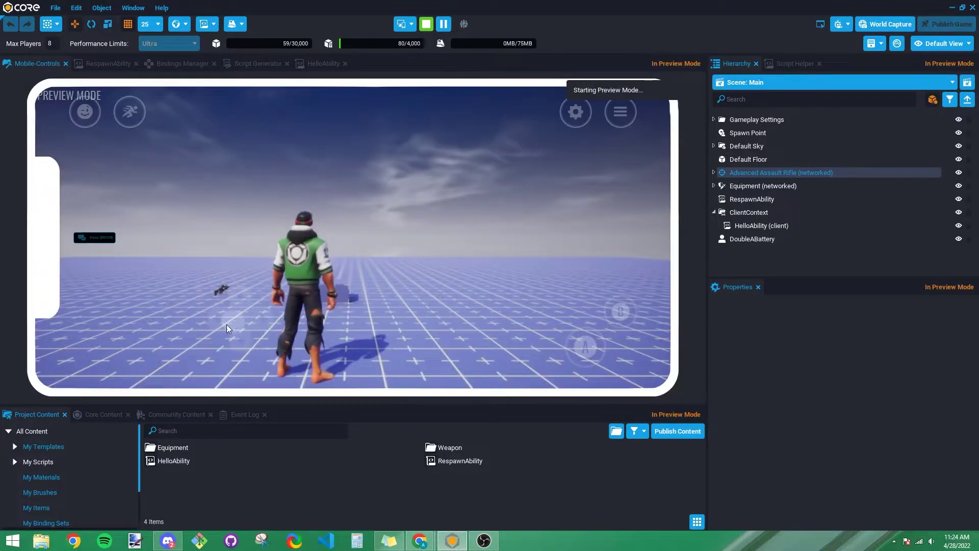
left_click_drag(169, 242, 168, 164)
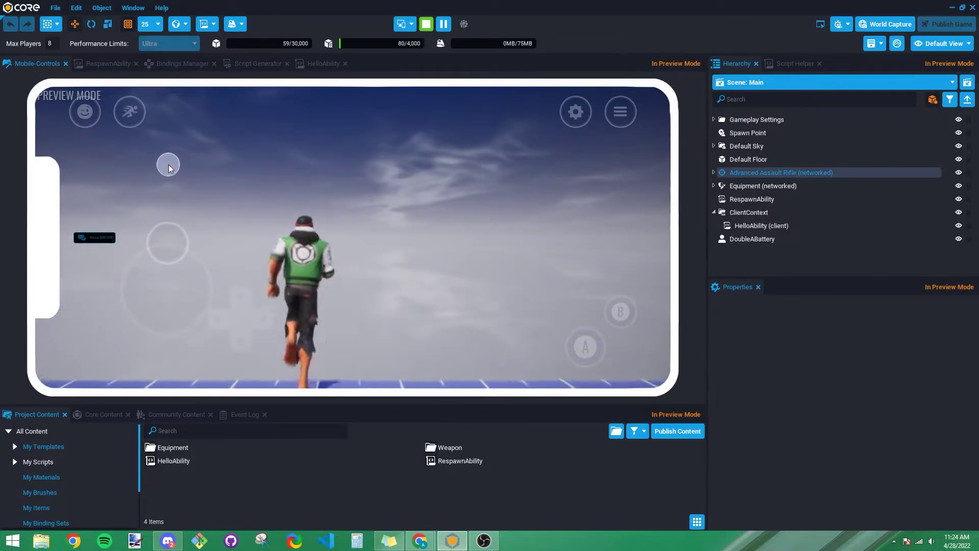
left_click_drag(241, 302, 282, 345)
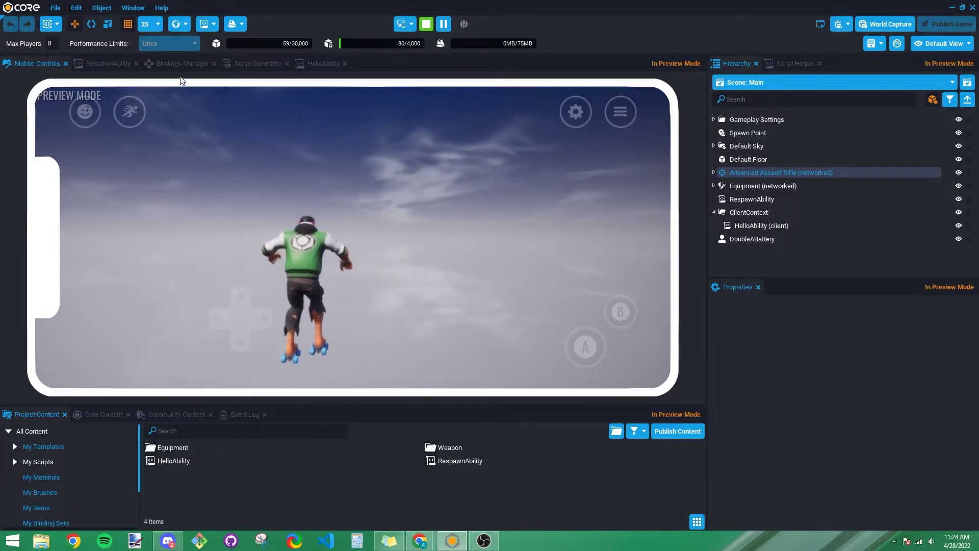
left_click(426, 24)
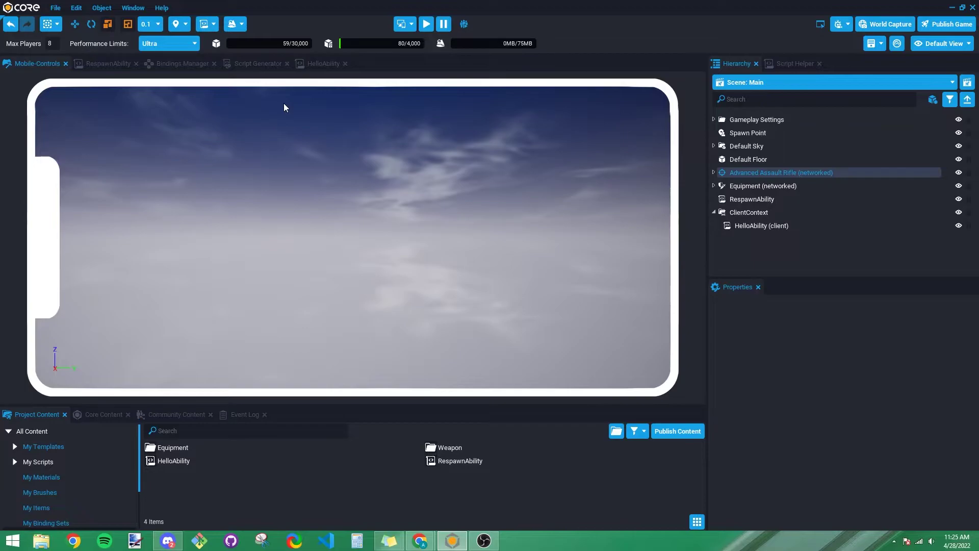
- Uncomment the player:Despawn() line in the RespawnAbility script and save it
left_click(117, 64)
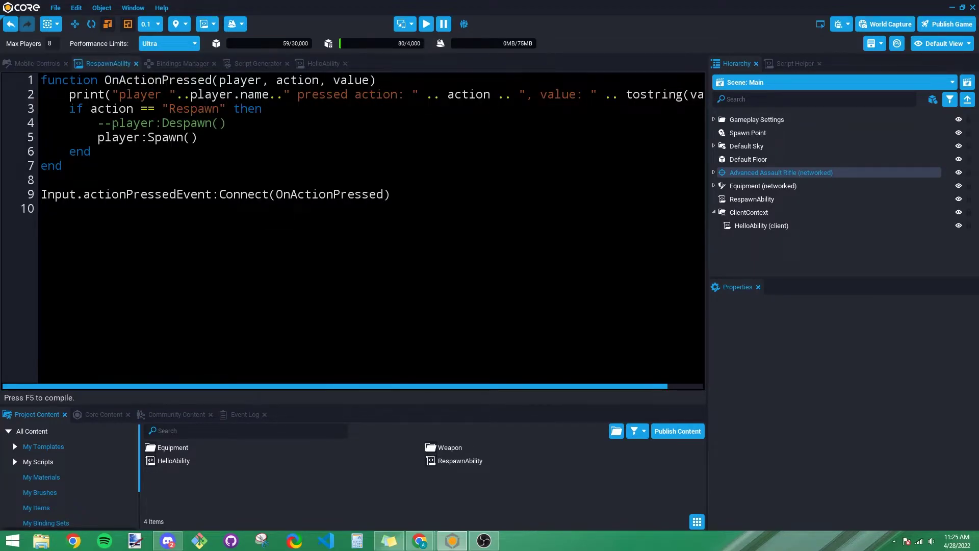
key("BackSpace")
key("BackSpace")
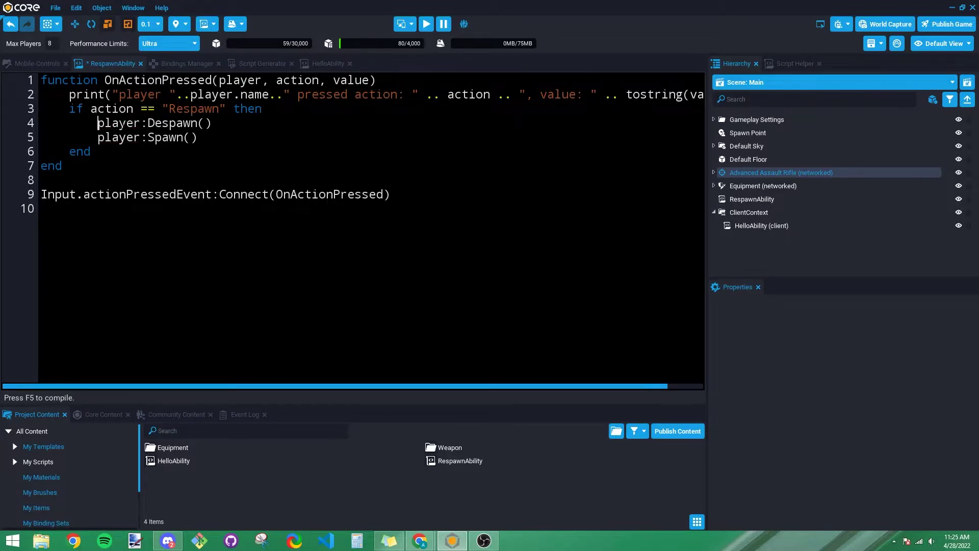
left_click_drag(197, 138, 97, 137)
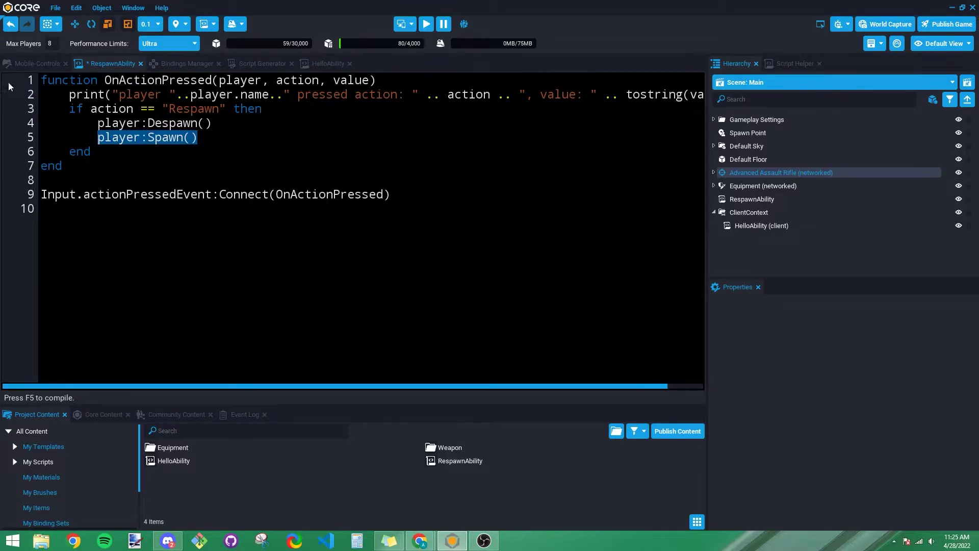
key("ctrl+s")
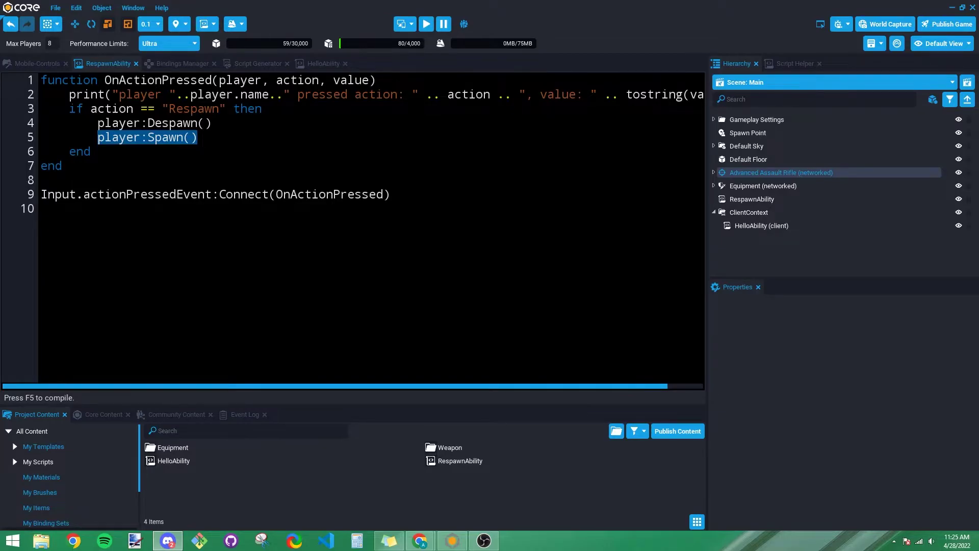
- Bring up the Bindings Manager at the beginning of the Default Bindings list
left_click(245, 62)
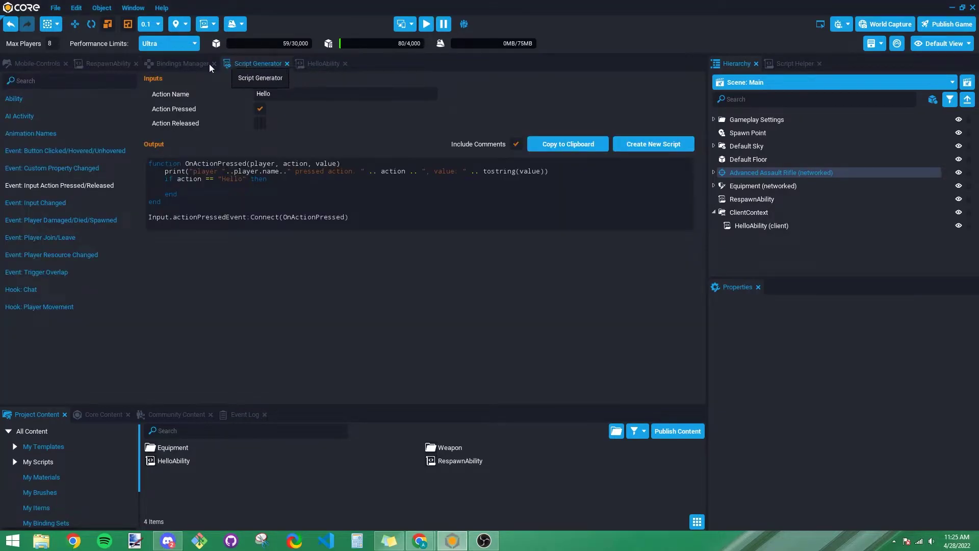
left_click(169, 65)
scroll(255, 178, "up", 5)
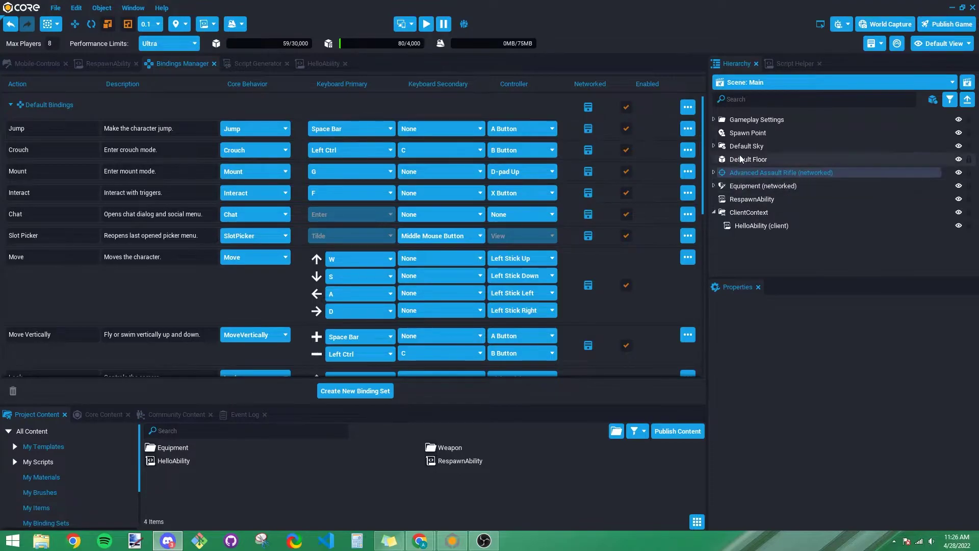
- Search Core Content for "binding" and add a Binding Set object to the end of the scene hierarchy
left_click(239, 430)
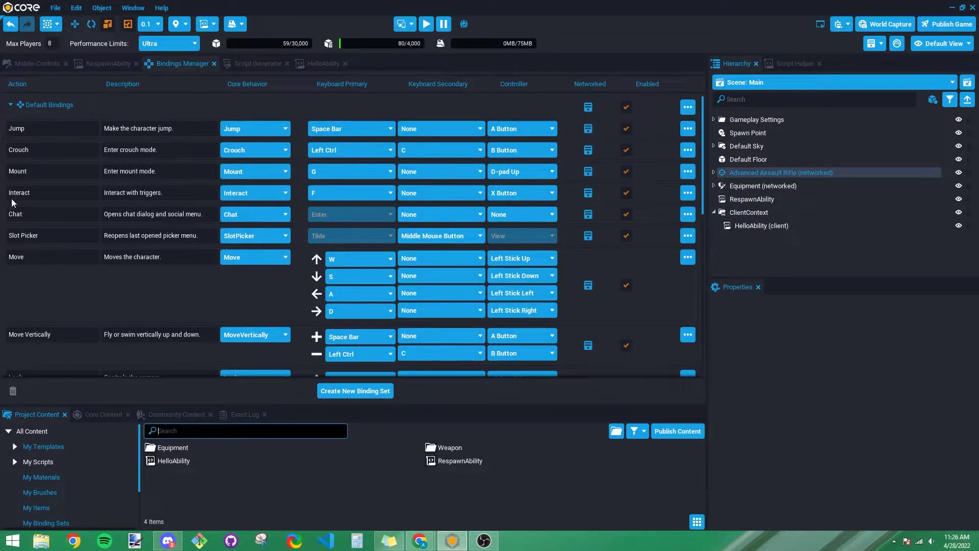
left_click(97, 414)
left_click(271, 427)
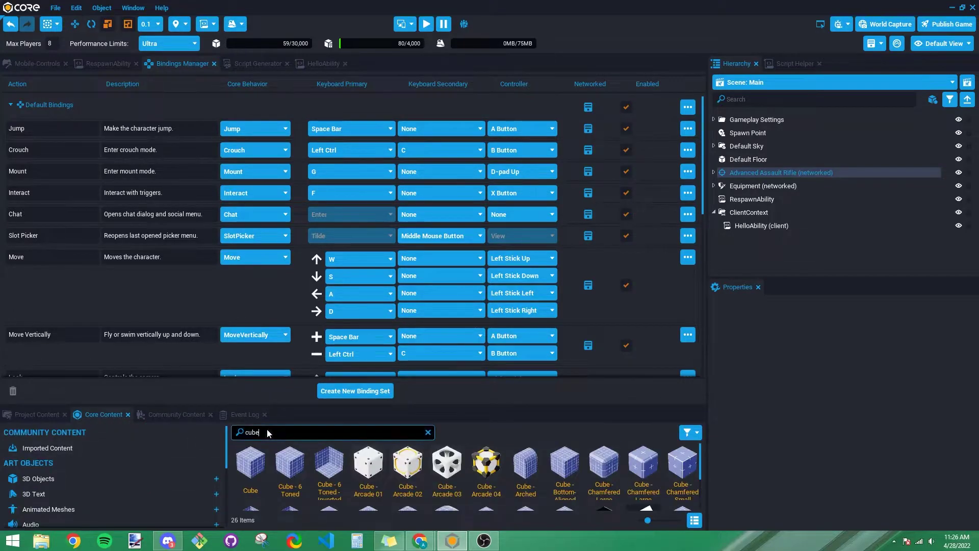
double_click(239, 438)
type("binding")
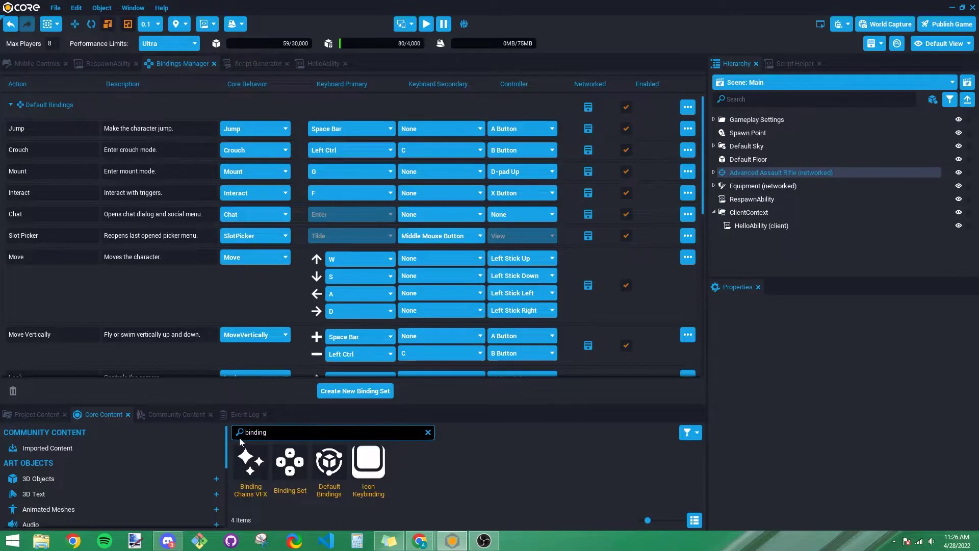
left_click_drag(290, 461, 756, 252)
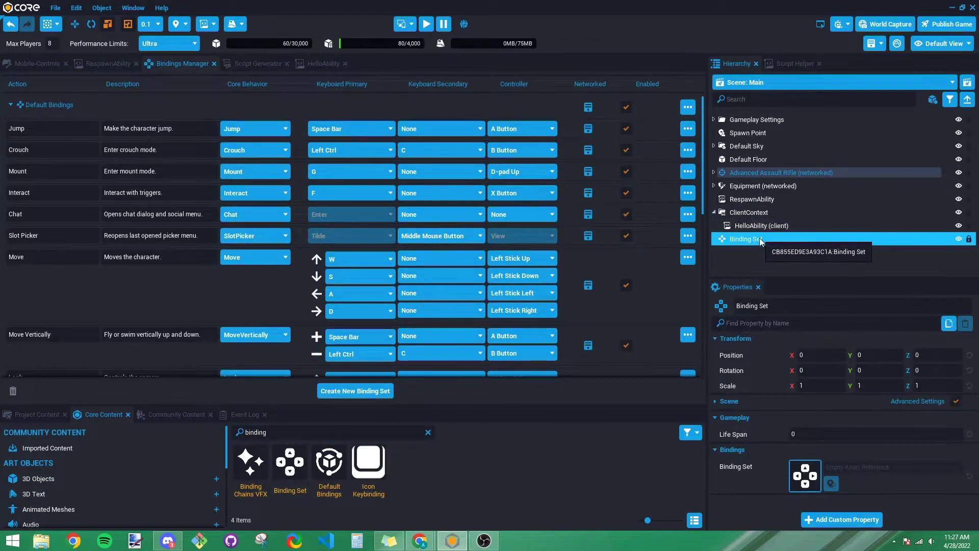
right_click(758, 239)
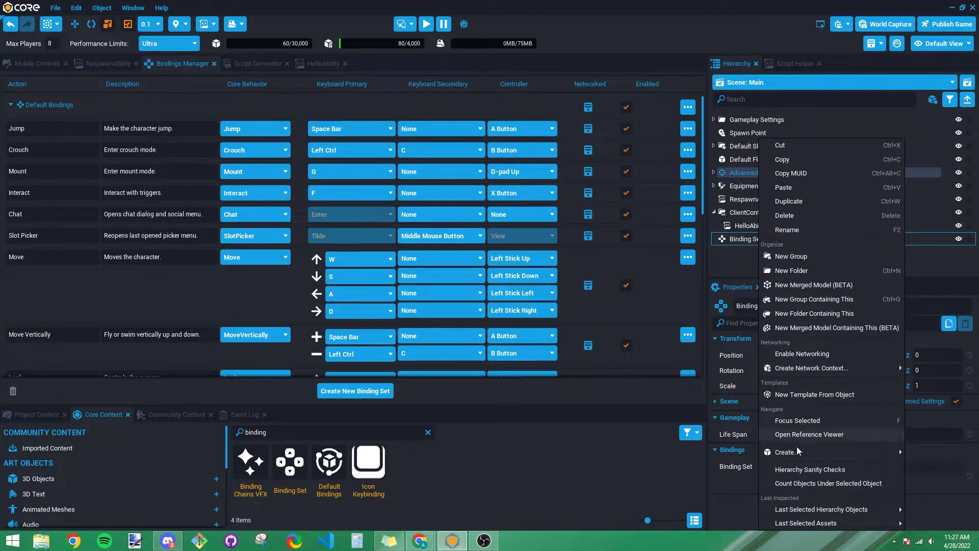
mouse_move(782, 453)
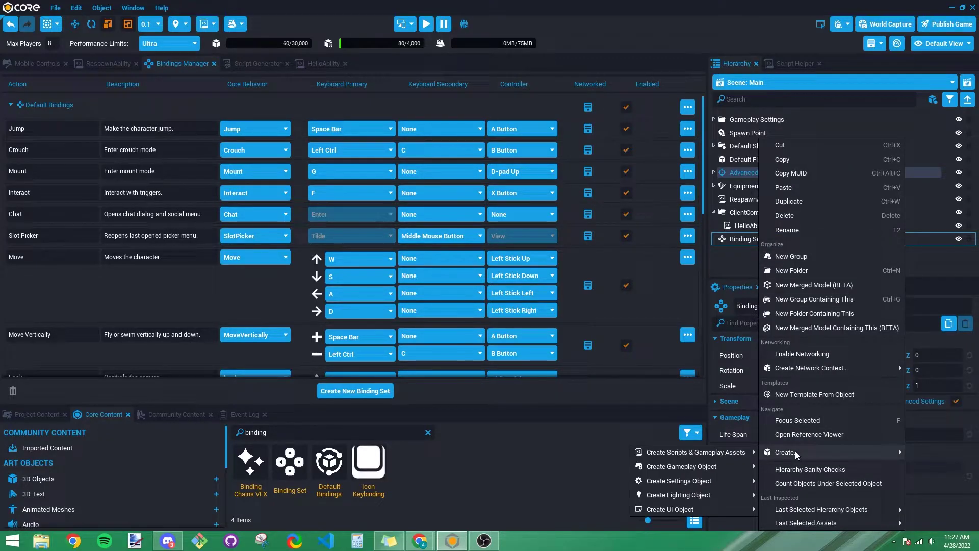
left_click(742, 240)
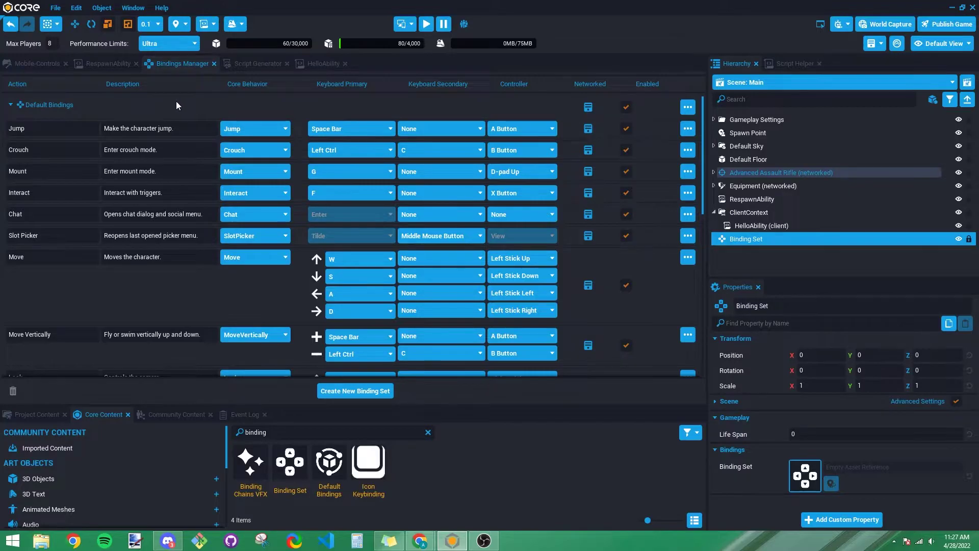
- Collapse the Default Bindings set in the Bindings Manager
left_click(11, 105)
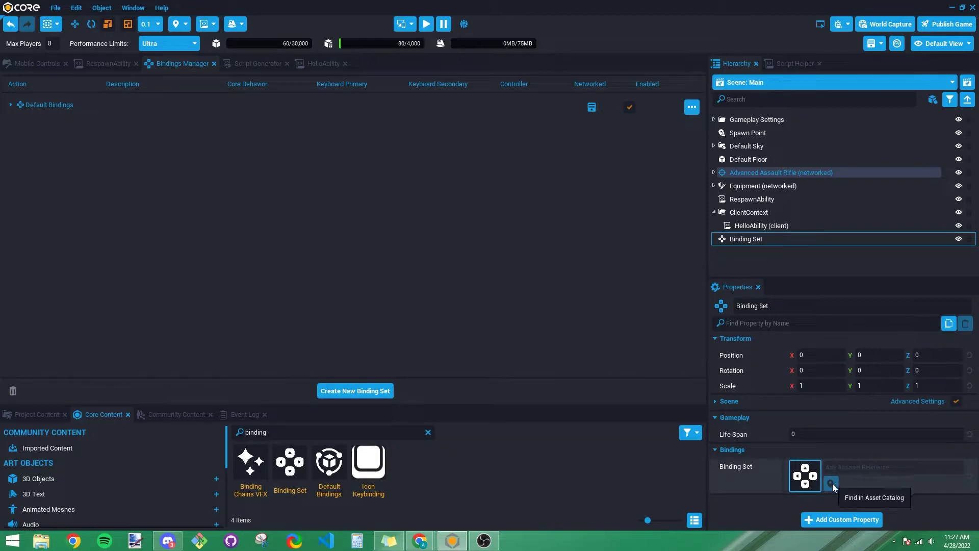
- Assign the Default Bindings asset to the Binding Set object
left_click(804, 484)
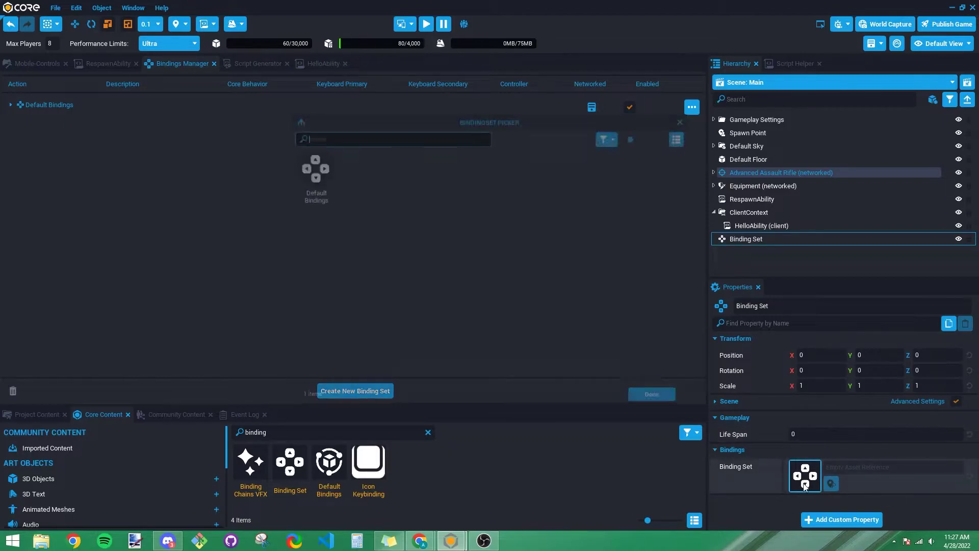
left_click(317, 187)
double_click(316, 188)
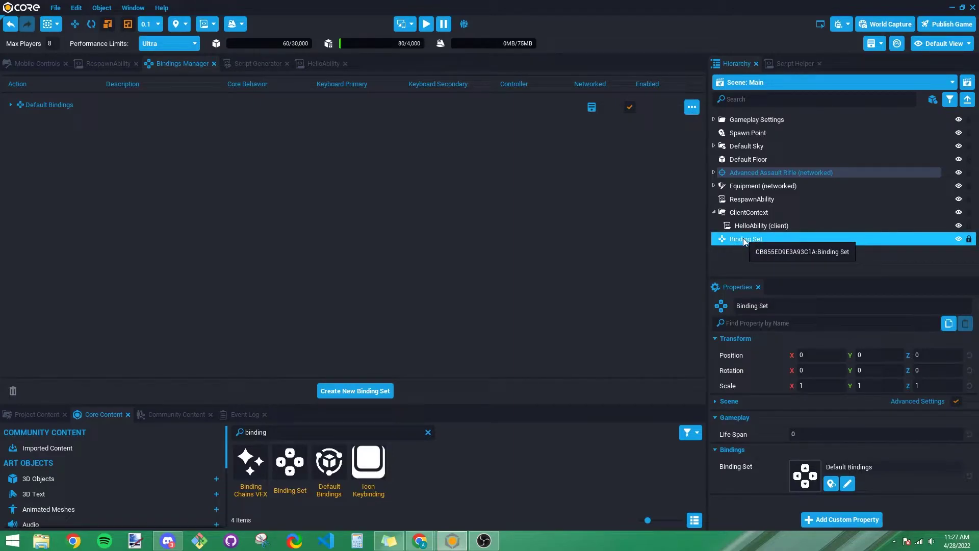
- Inspect the Default Bindings object in the Gameplay Settings folder and open its binding set for editing
left_click(713, 119)
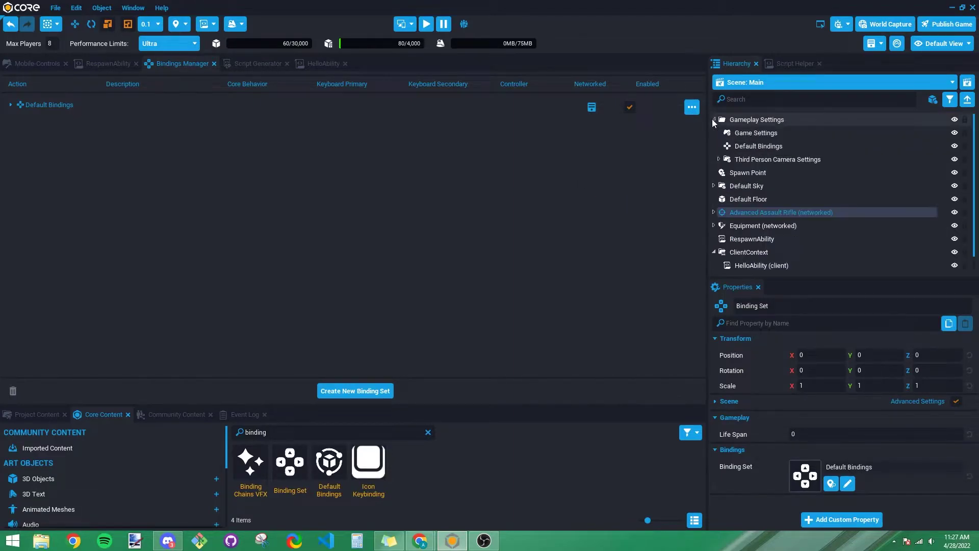
left_click(773, 147)
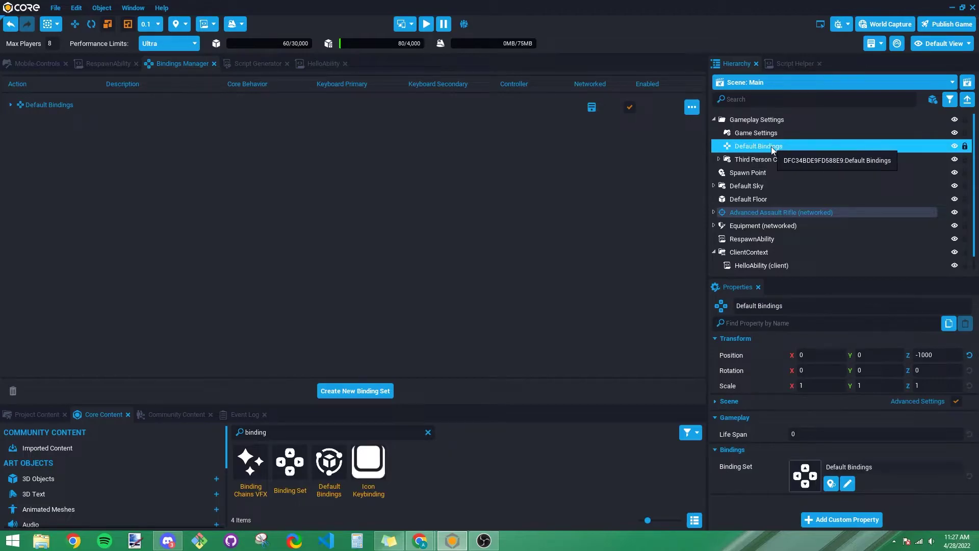
left_click(846, 484)
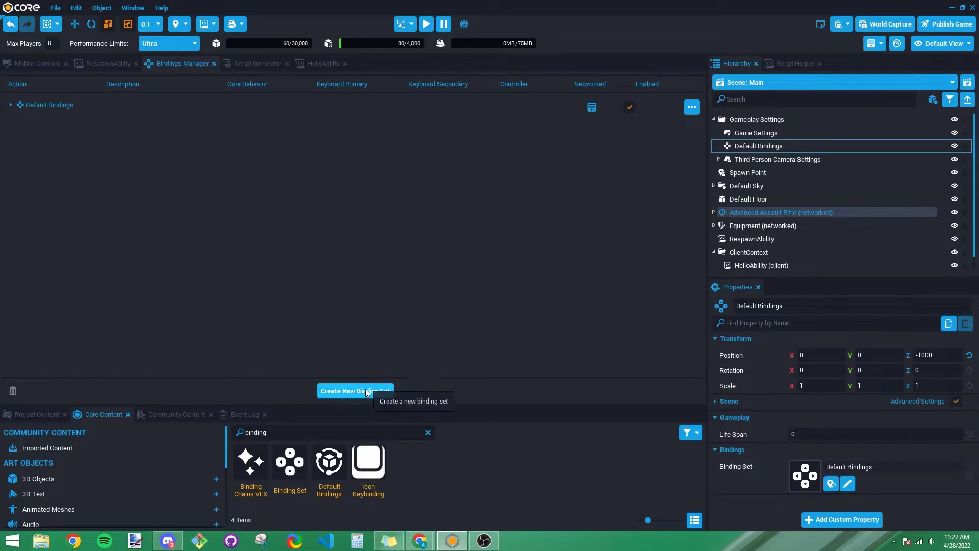
- Create a new binding set named Race Bindings
left_click(350, 392)
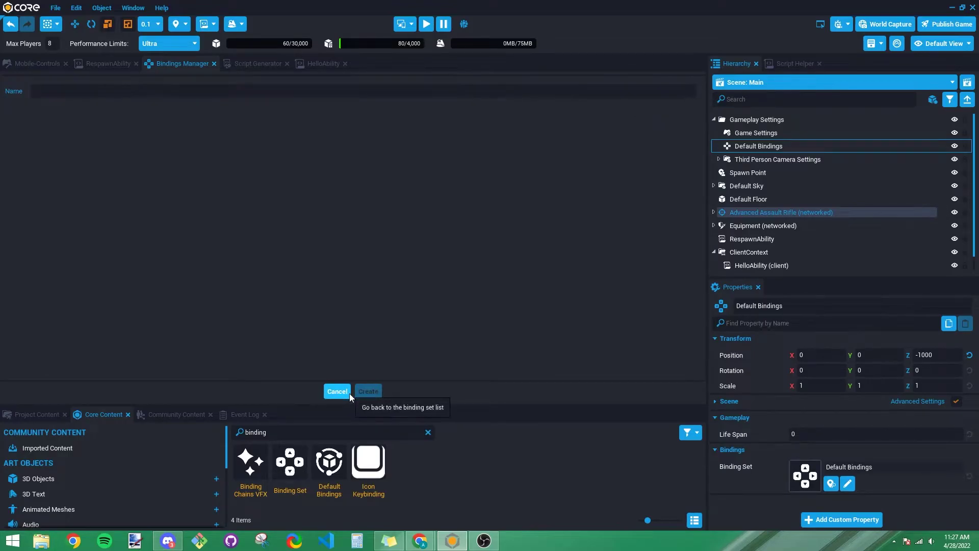
left_click(63, 94)
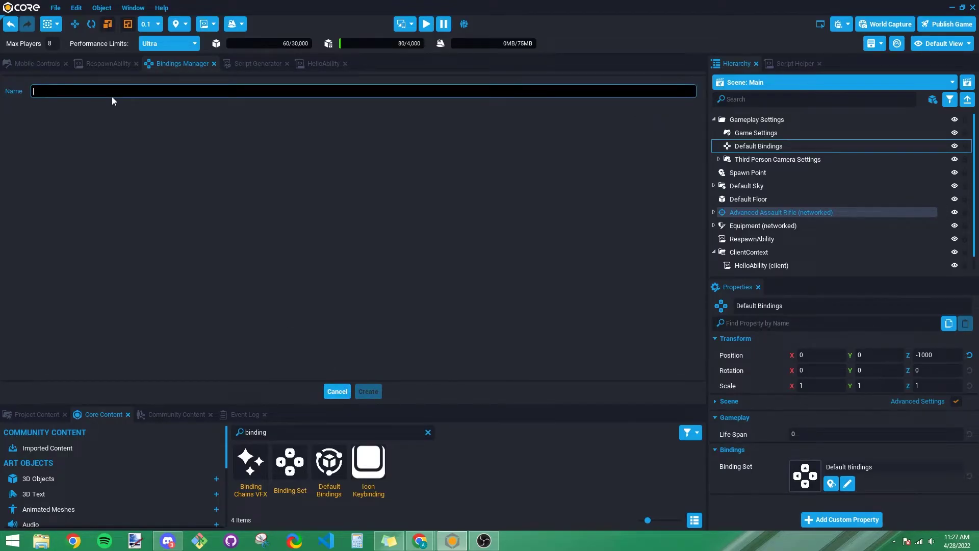
type("Race Bindings")
key("ctrl+a")
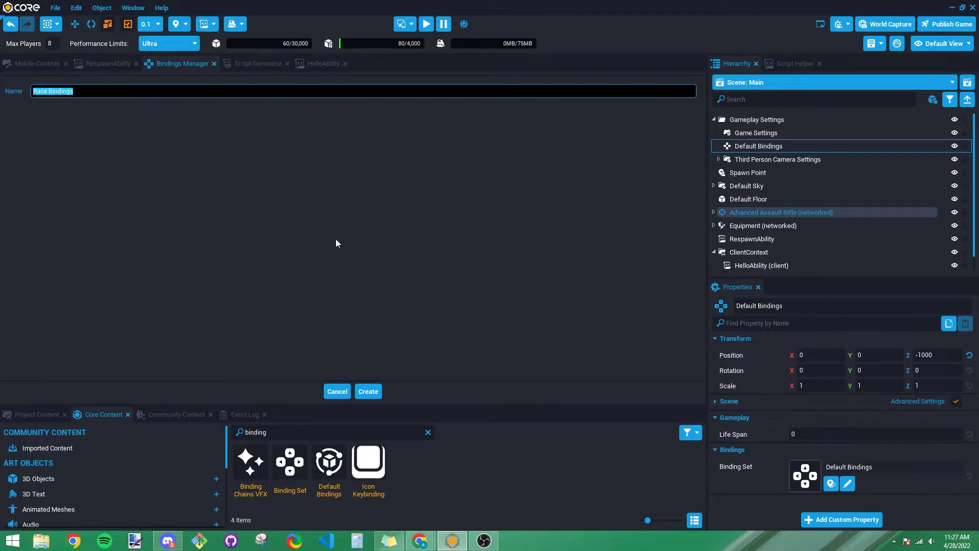
left_click(368, 391)
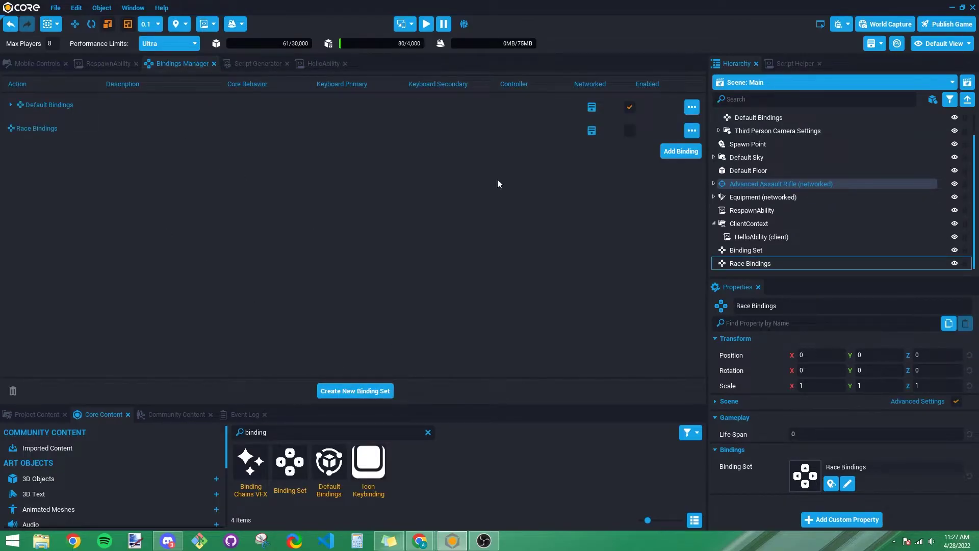
- Delete the Binding Set object from the hierarchy and select the Race Bindings object
left_click(757, 252)
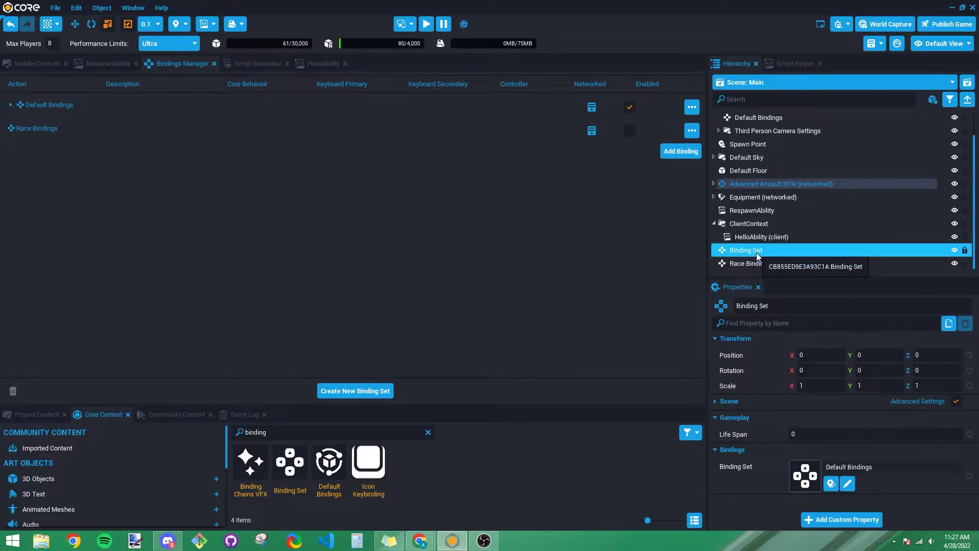
key("Delete")
left_click(728, 262)
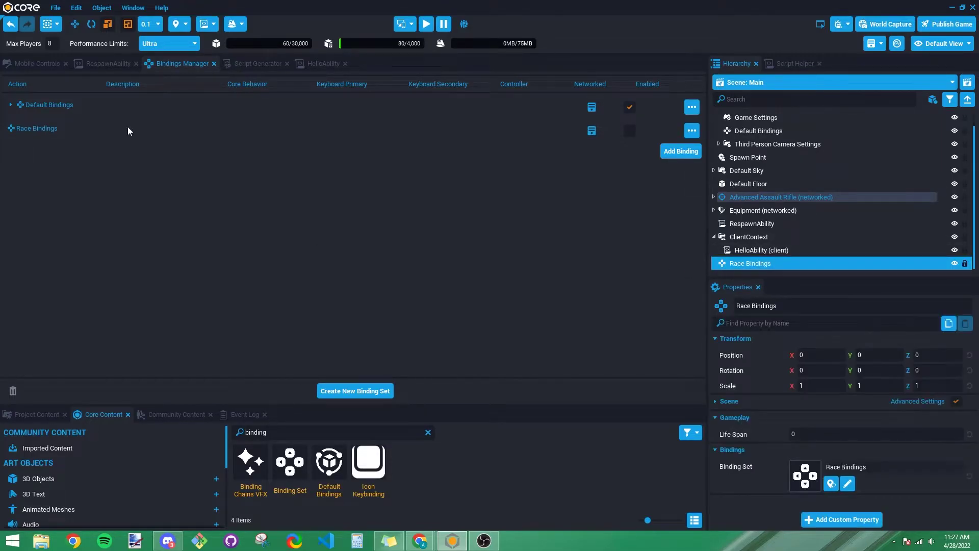
- Look over the Race Bindings and Default Bindings sets and check which set the Race Bindings object references
left_click(25, 128)
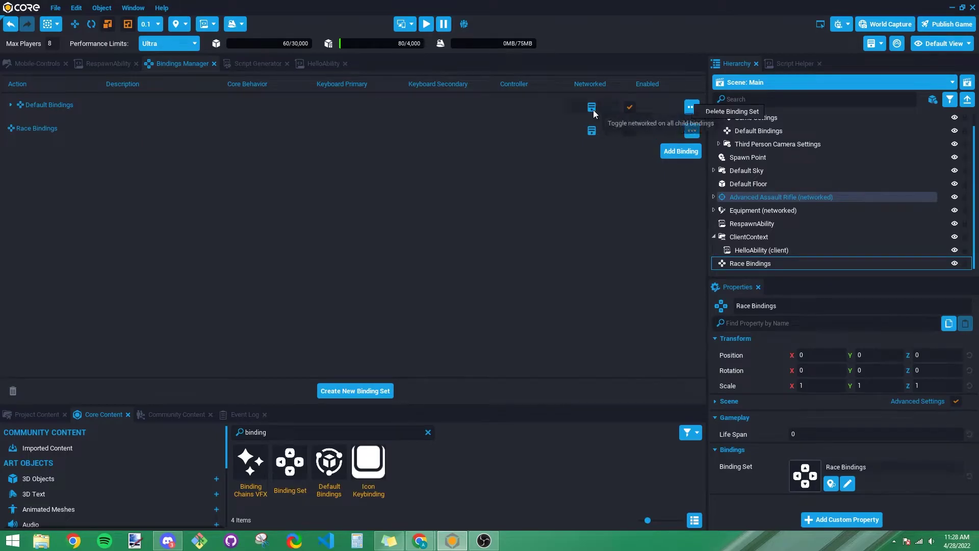
left_click(10, 105)
left_click(10, 105)
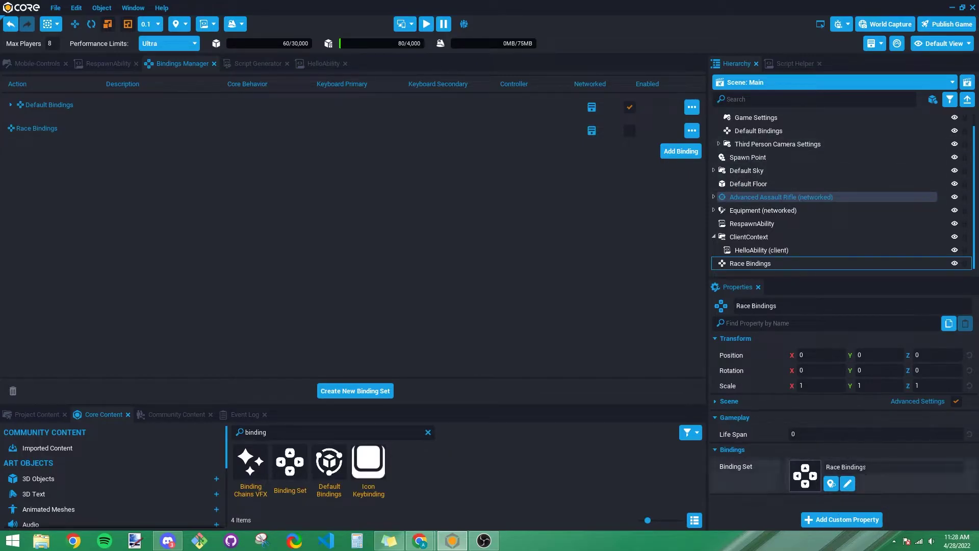
left_click_drag(866, 467, 826, 467)
left_click(754, 263)
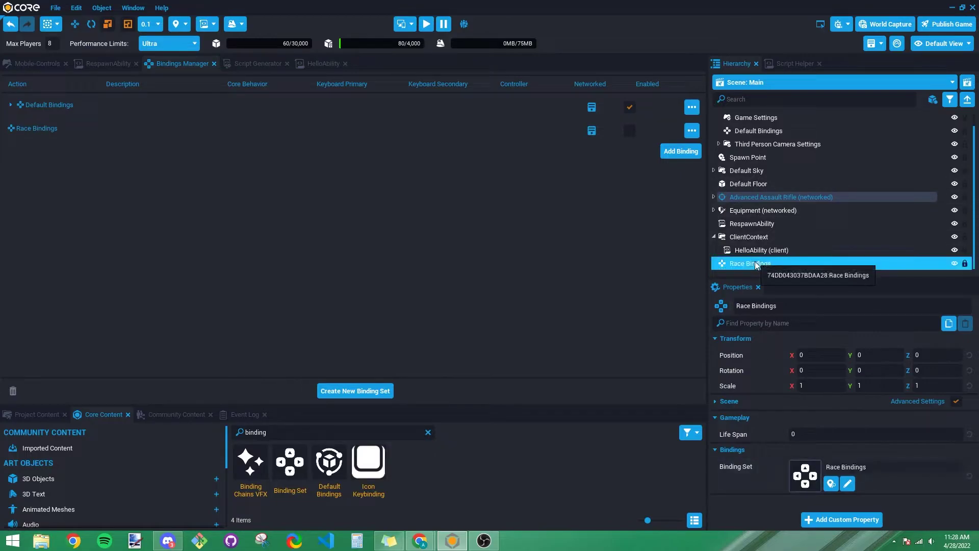
- Duplicate the Default Bindings object inside the Gameplay Settings folder
scroll(754, 148, "up", 1)
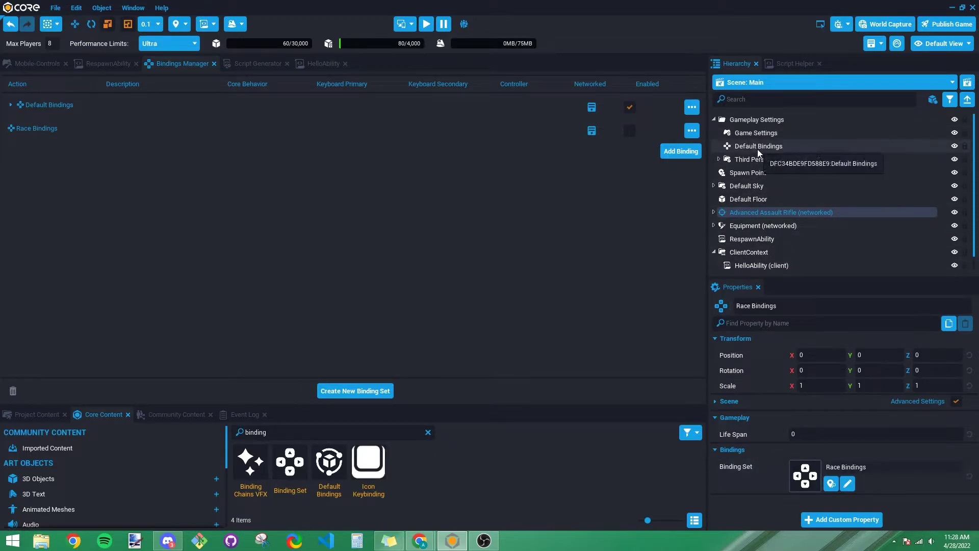
left_click(758, 148)
right_click(757, 148)
left_click(747, 148)
key("ctrl+w")
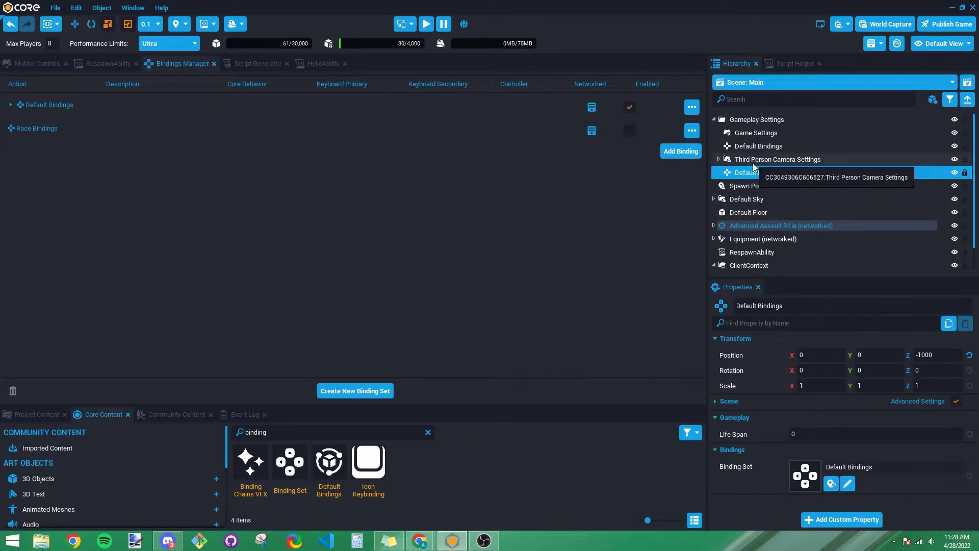
- Locate the Default Bindings asset in the project content, duplicate the asset, and collapse the copy's list of actions
left_click(831, 483)
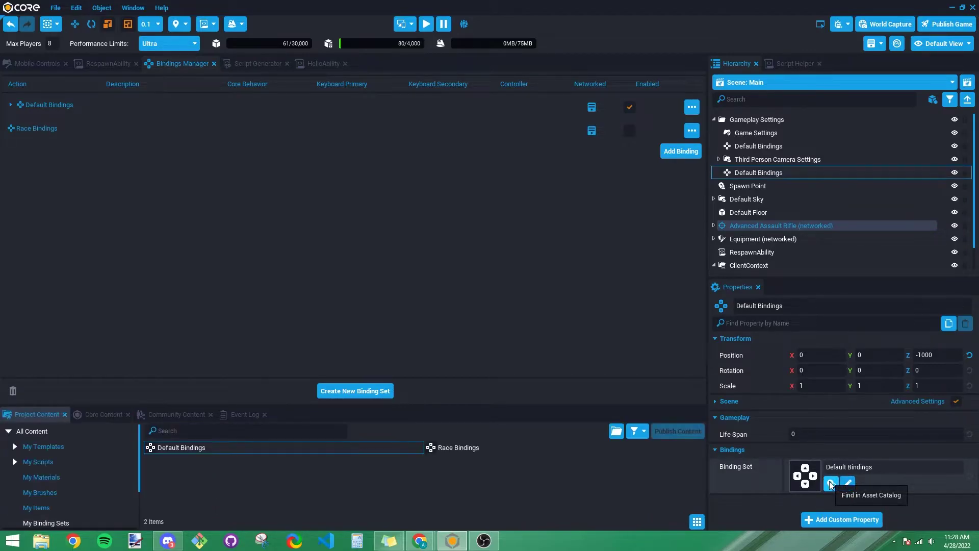
left_click(459, 448)
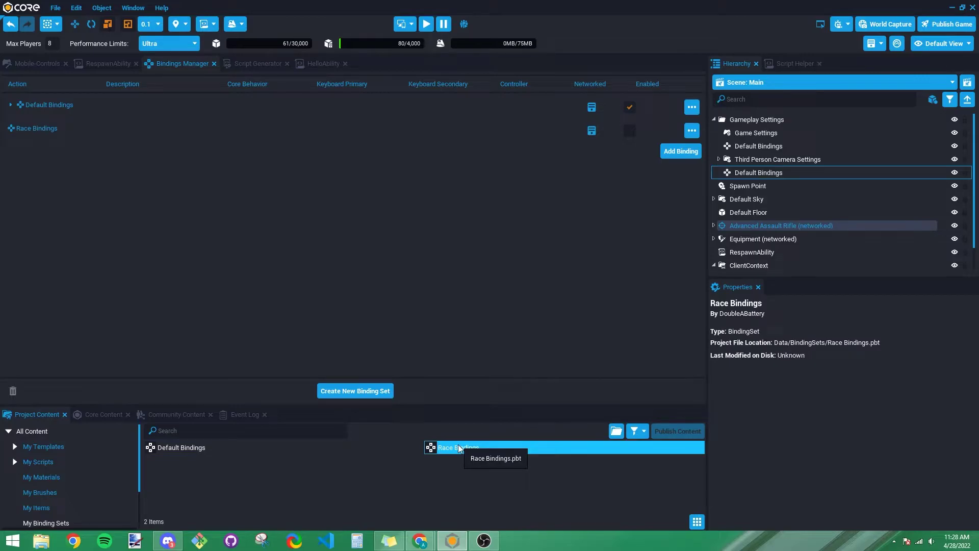
left_click(205, 446)
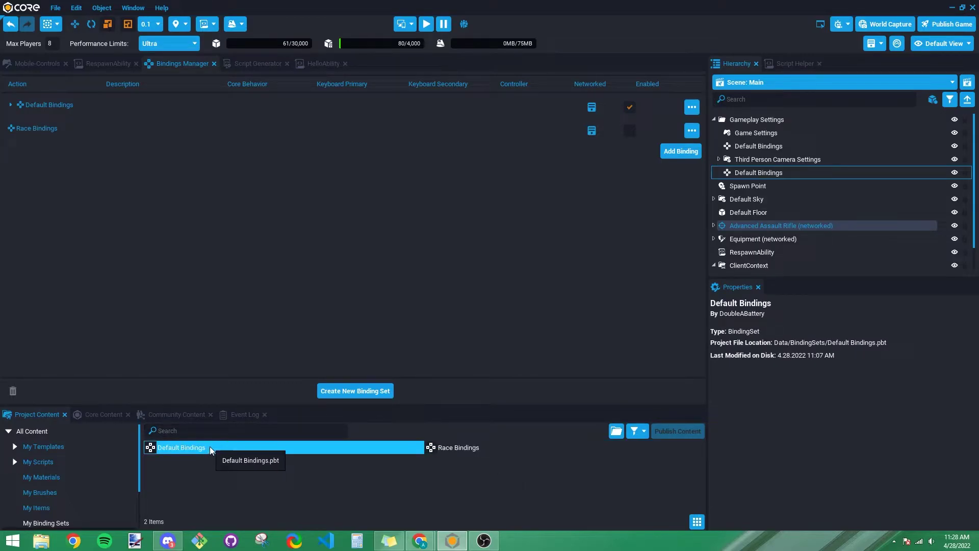
right_click(197, 449)
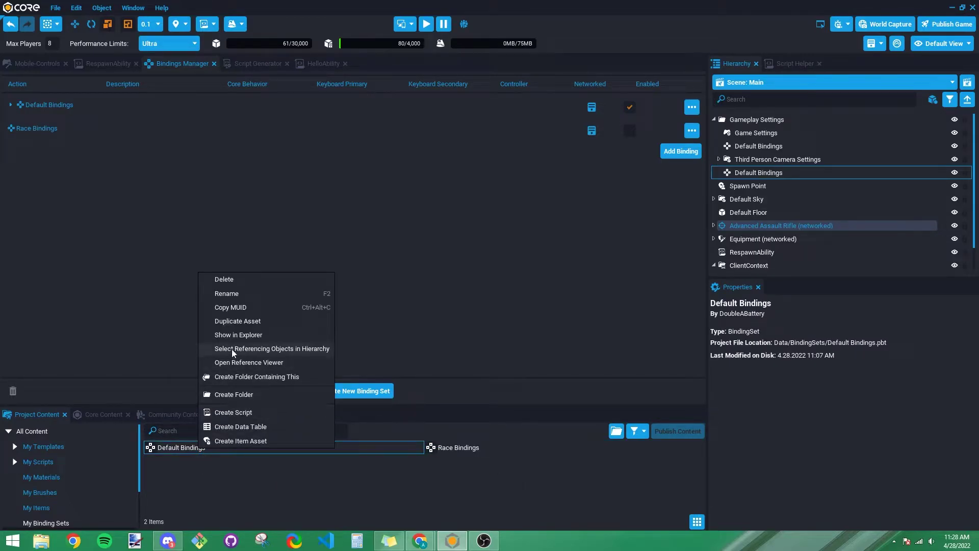
left_click(237, 321)
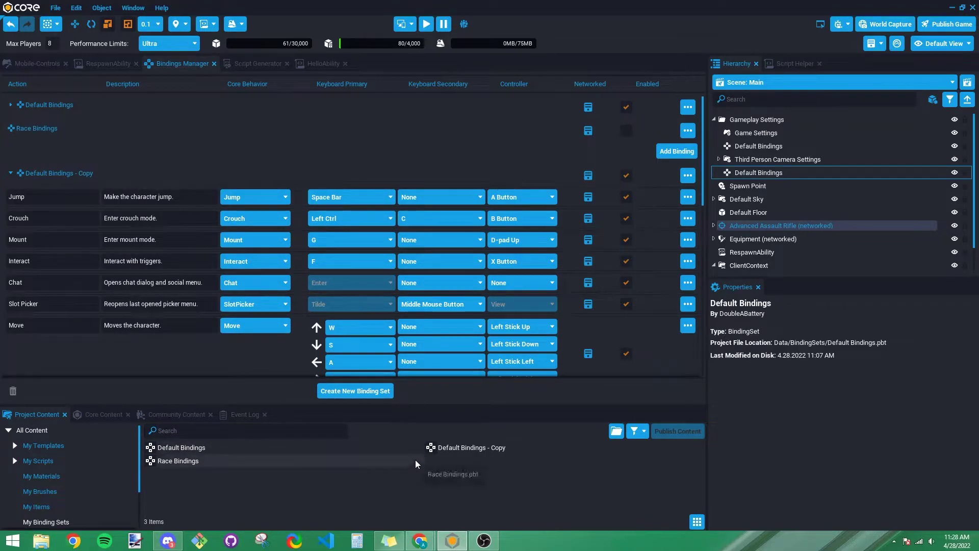
left_click(468, 448)
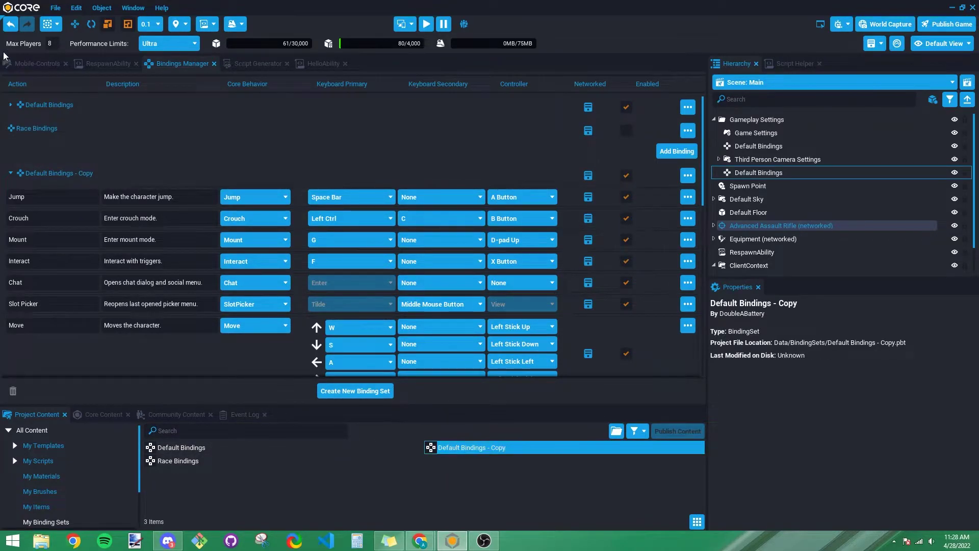
left_click(10, 174)
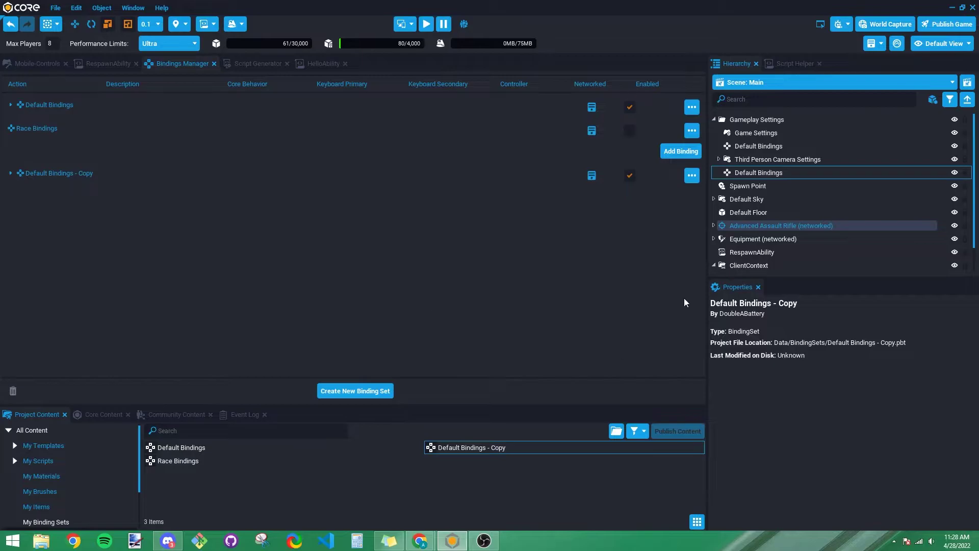
- Assign the Default Bindings - Copy asset as the binding set of the Race Bindings object
left_click_drag(744, 234, 750, 263)
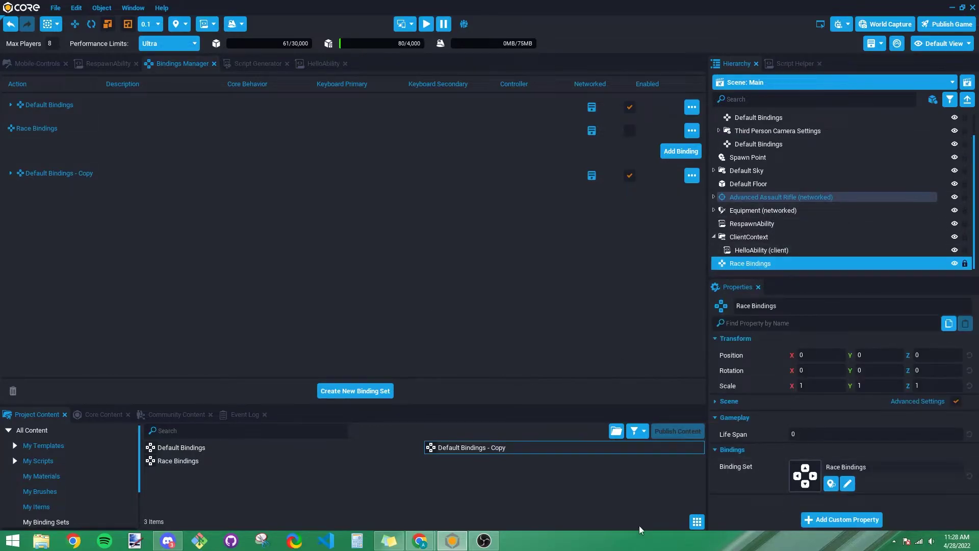
left_click_drag(442, 448, 849, 470)
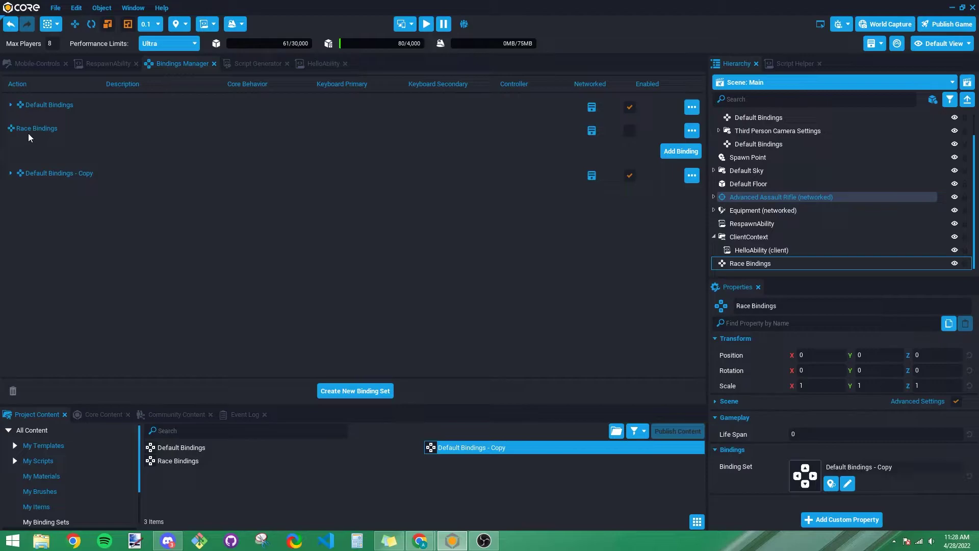
- Review all actions of the Default Bindings - Copy set down to its last entries
left_click(11, 173)
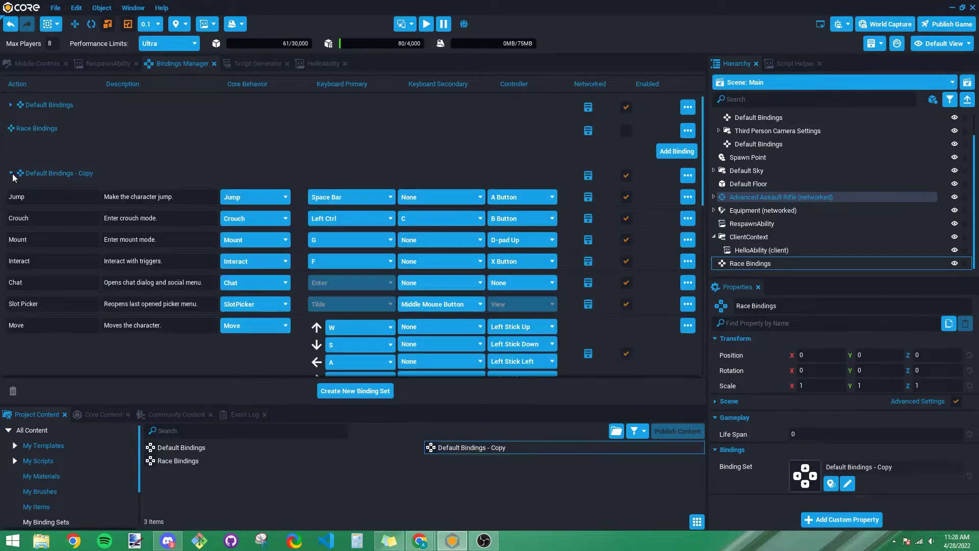
scroll(164, 201, "down", 1)
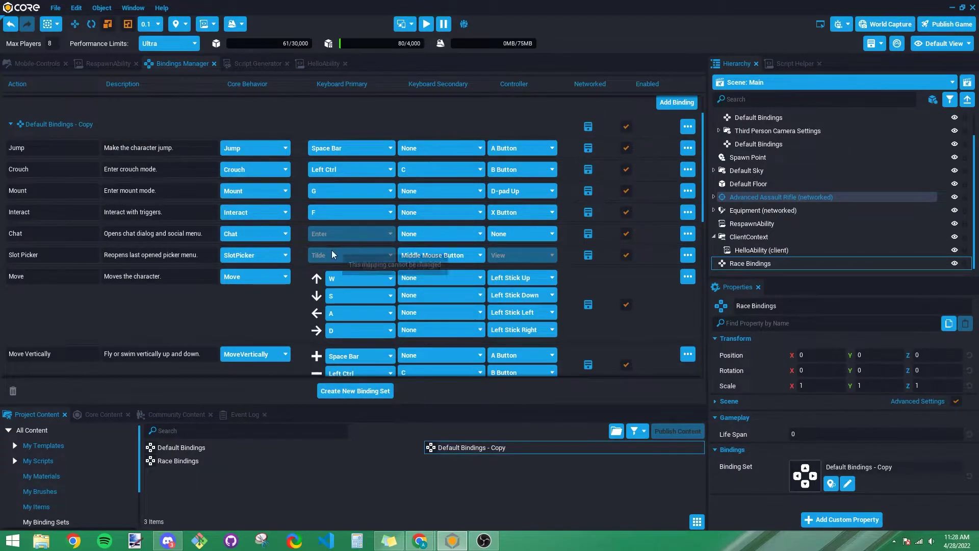
scroll(542, 273, "down", 2)
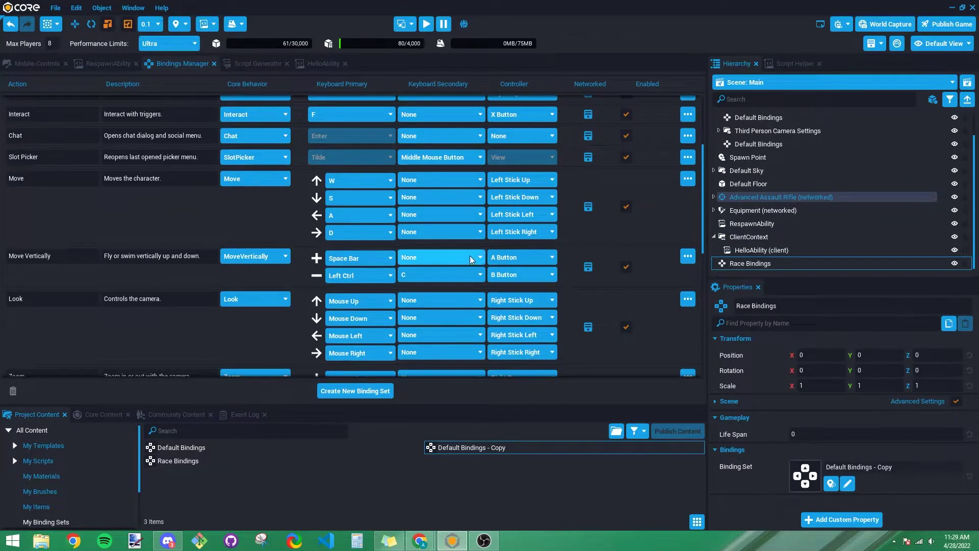
scroll(494, 268, "down", 6)
scroll(495, 273, "down", 2)
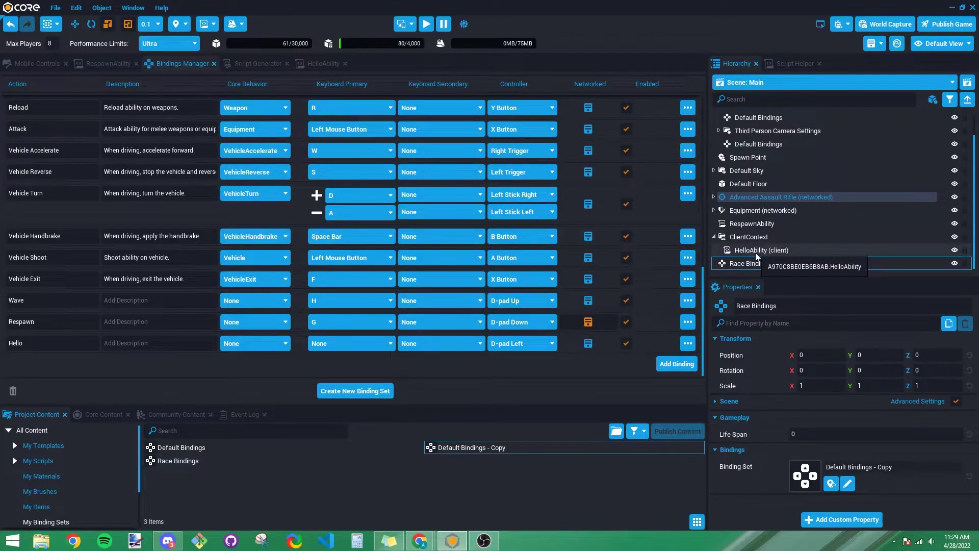
- Switch to the Core documentation in the browser and examine the class functions of the Input API
left_click(452, 540)
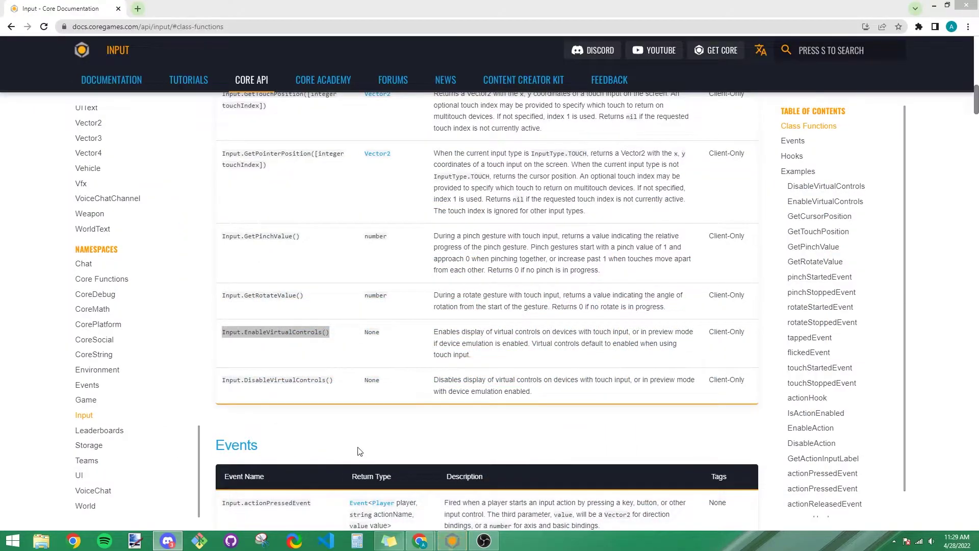
scroll(292, 329, "up", 3)
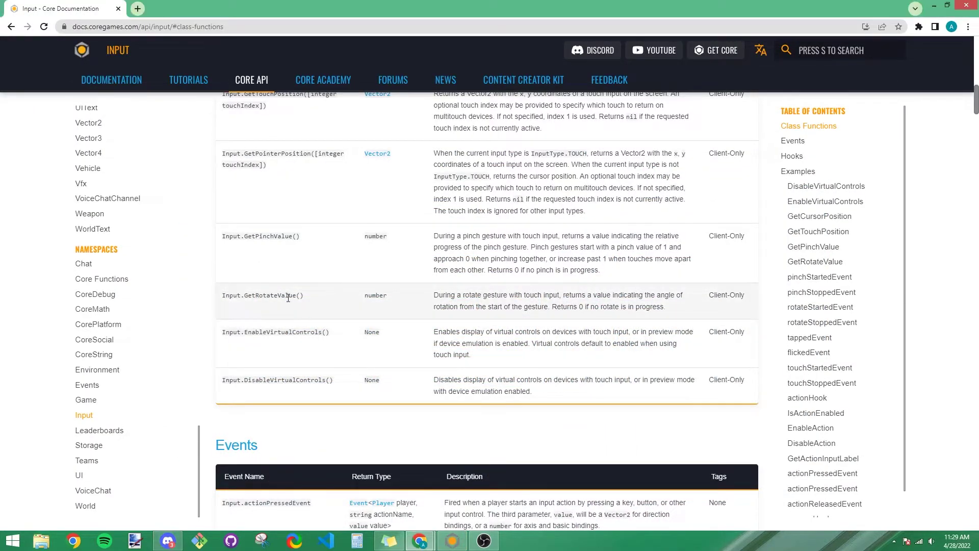
scroll(275, 356, "up", 6)
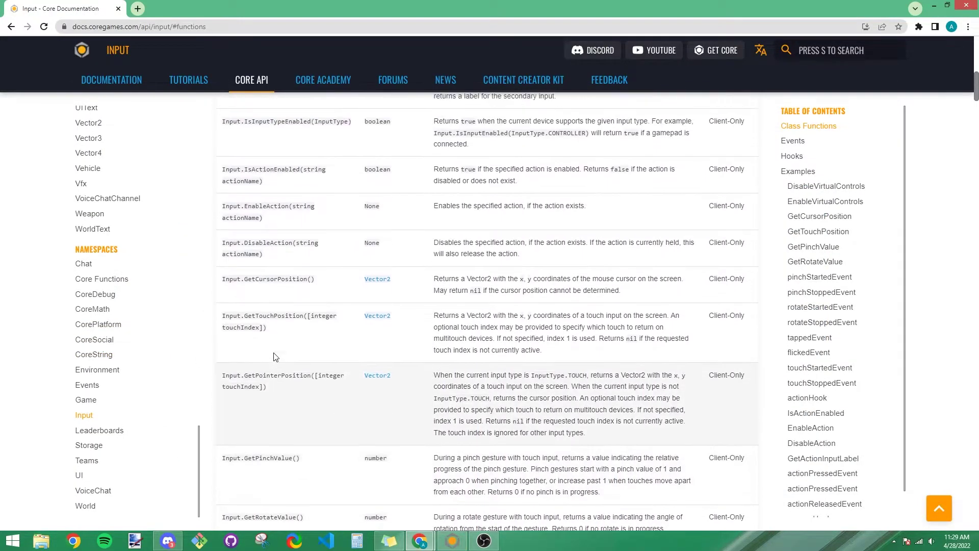
scroll(276, 353, "up", 4)
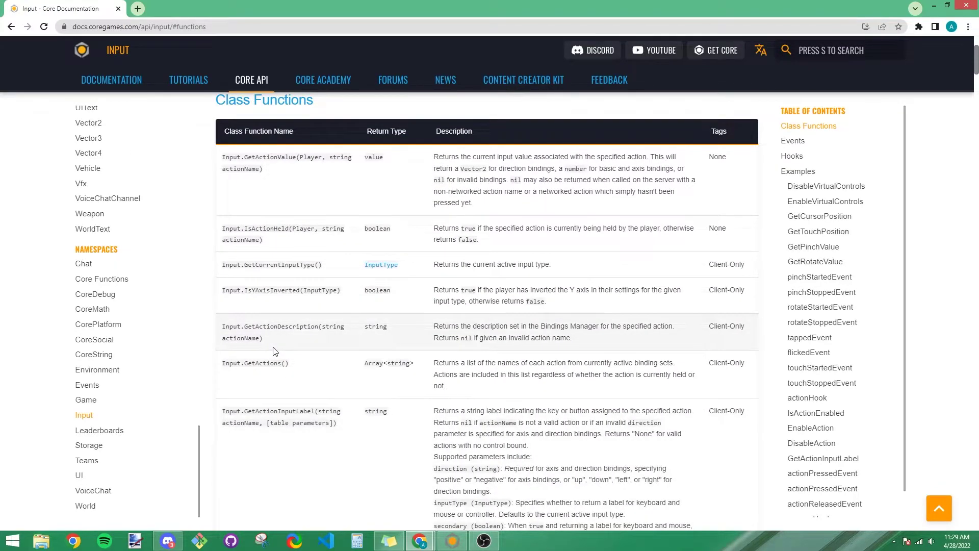
scroll(275, 351, "down", 7)
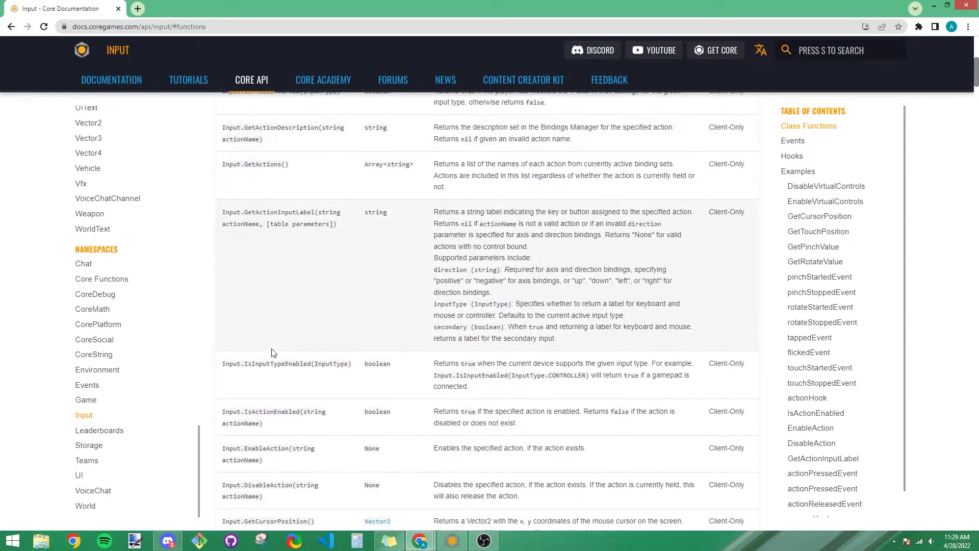
scroll(272, 343, "down", 5)
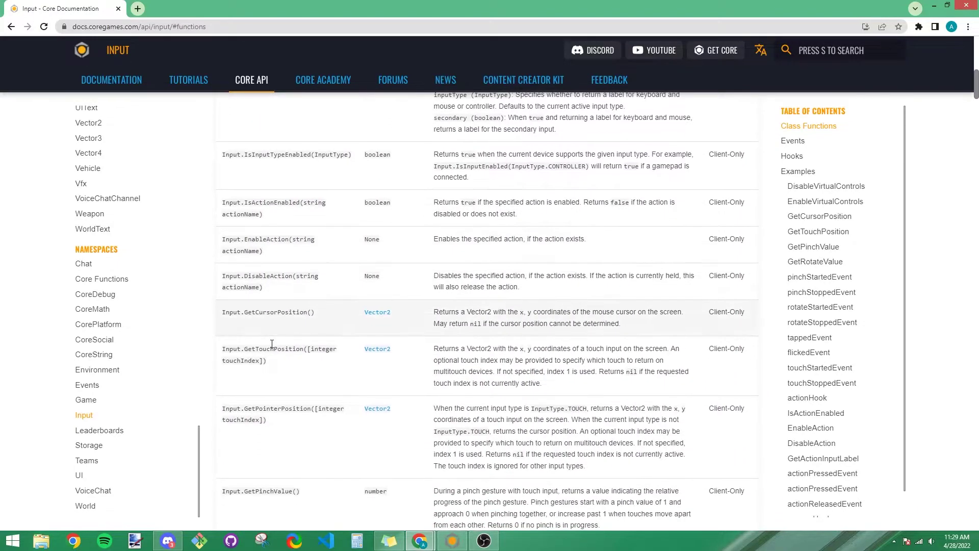
- Examine the remaining class functions and the Events table of the Input API documentation
scroll(274, 346, "down", 2)
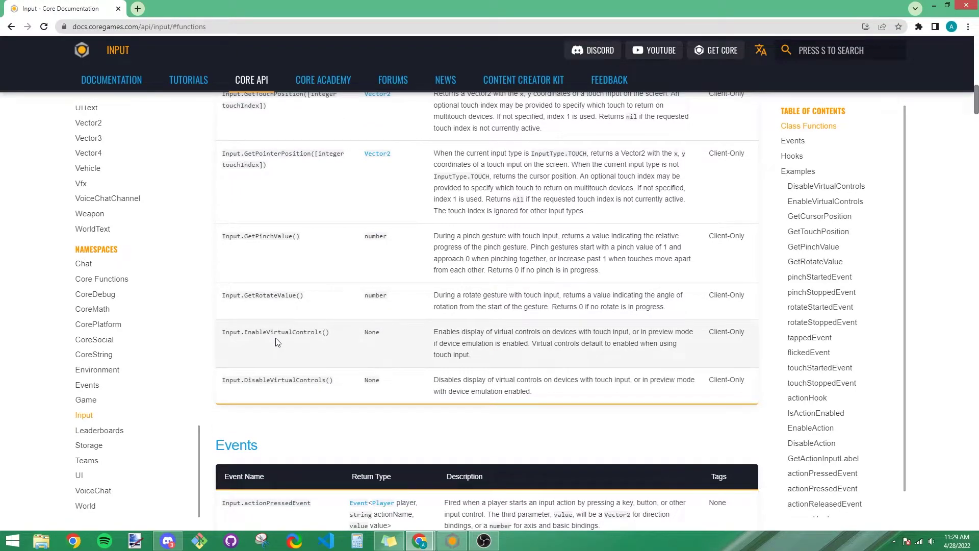
scroll(277, 341, "down", 4)
scroll(278, 340, "down", 2)
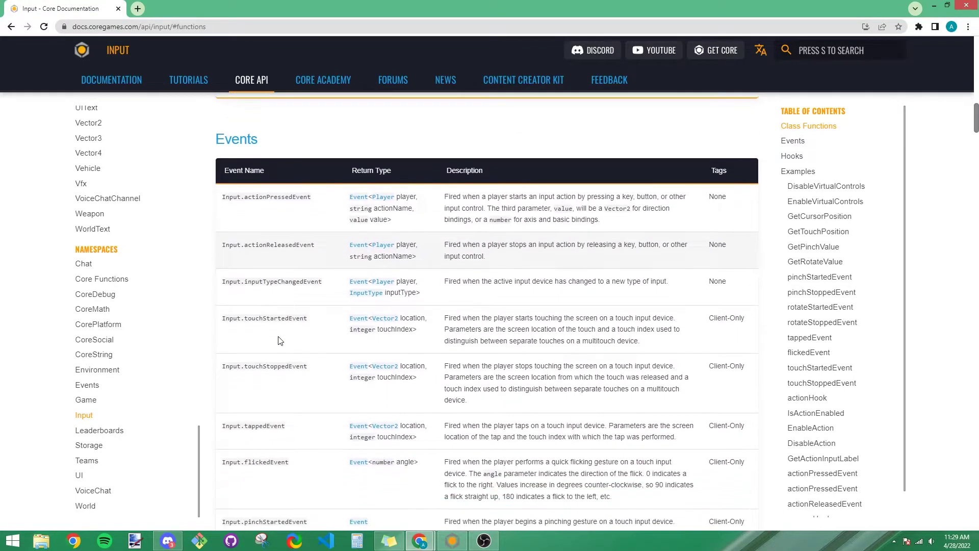
- Check the bindings in the Core editor, return to the browser, and search the Input API page for "binding set"
left_click(452, 541)
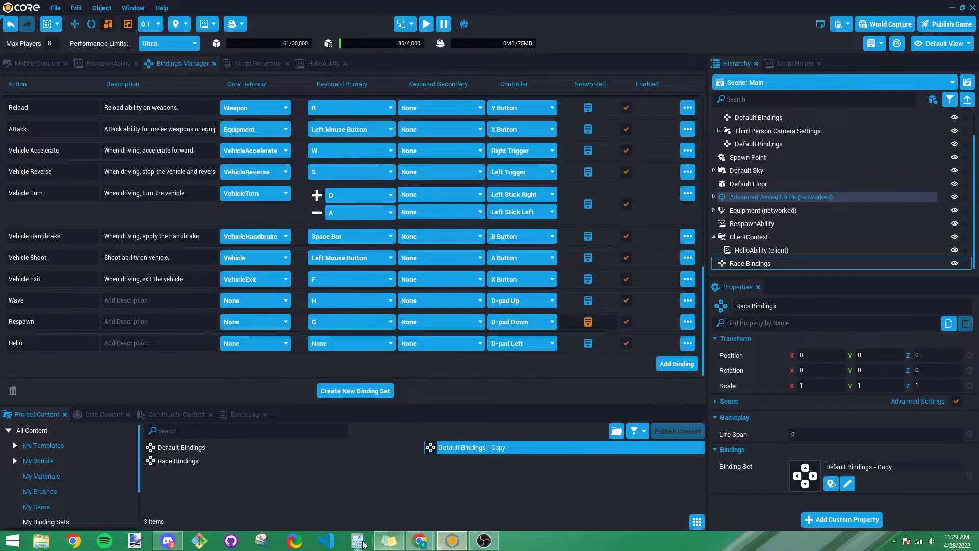
mouse_move(418, 542)
left_click(482, 484)
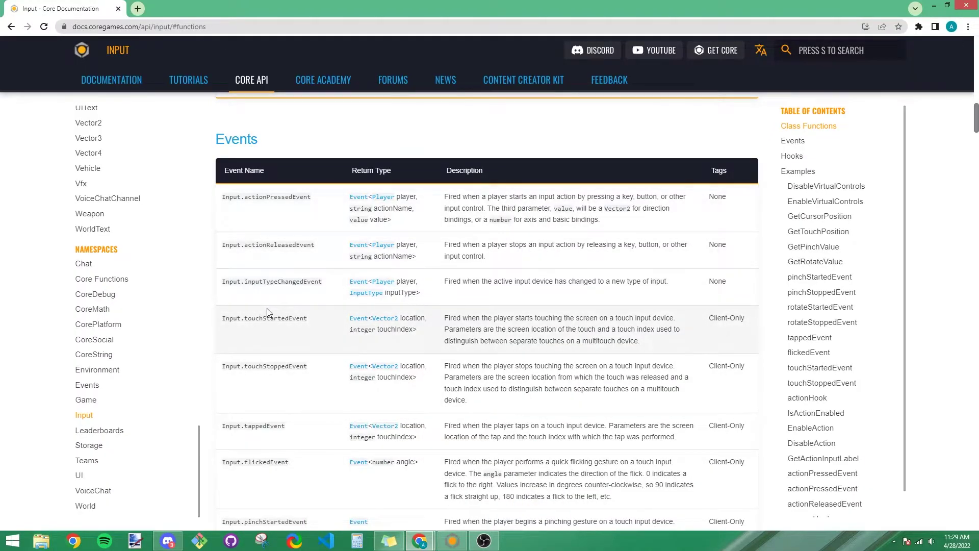
key("ctrl+f")
type("binding")
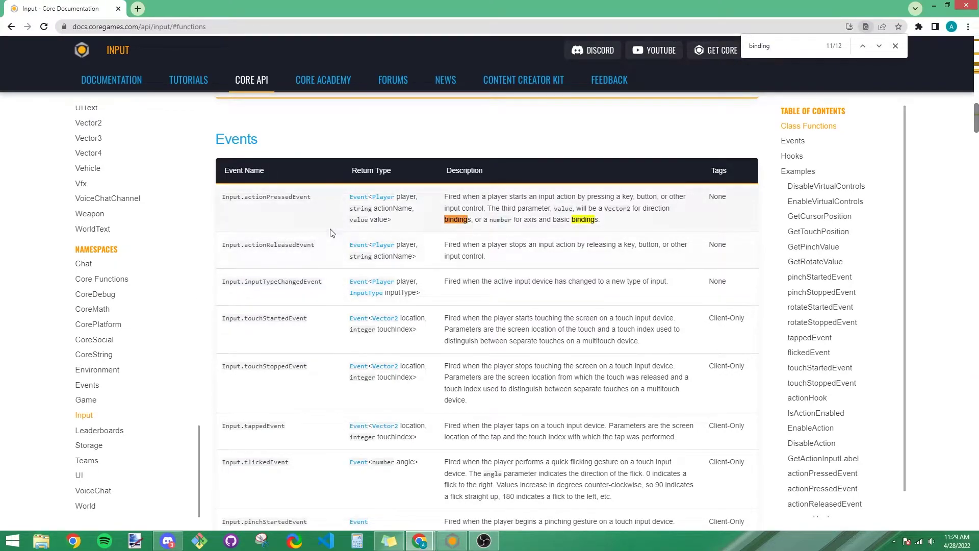
type(" set")
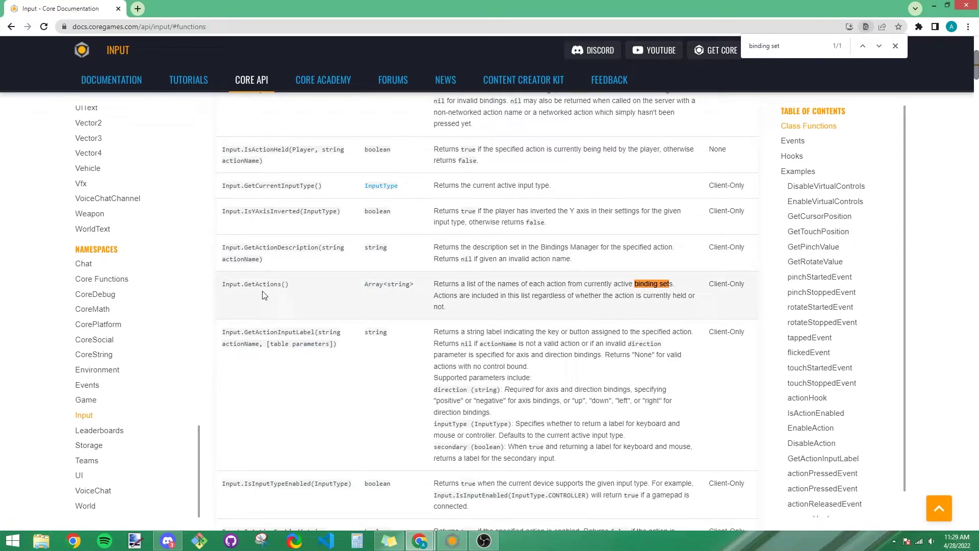
scroll(261, 296, "up", 2)
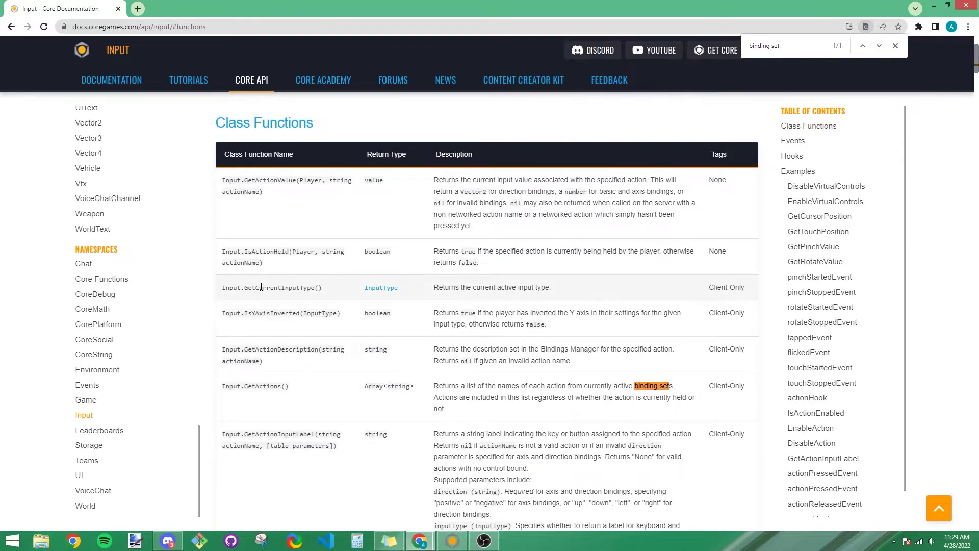
scroll(261, 287, "down", 3)
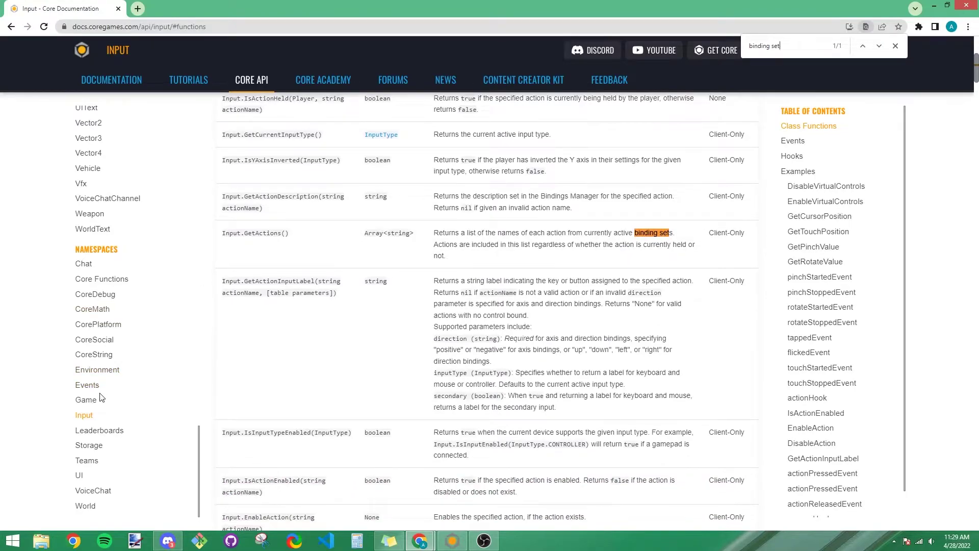
- Open the Game namespace documentation and examine its class functions down to the scene transfer functions
left_click(103, 400)
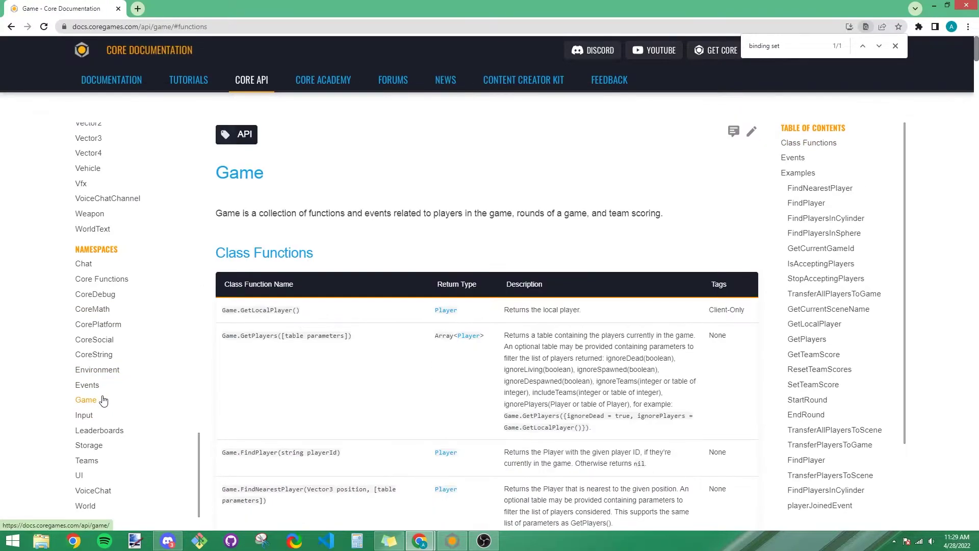
scroll(280, 380, "down", 10)
scroll(279, 375, "down", 6)
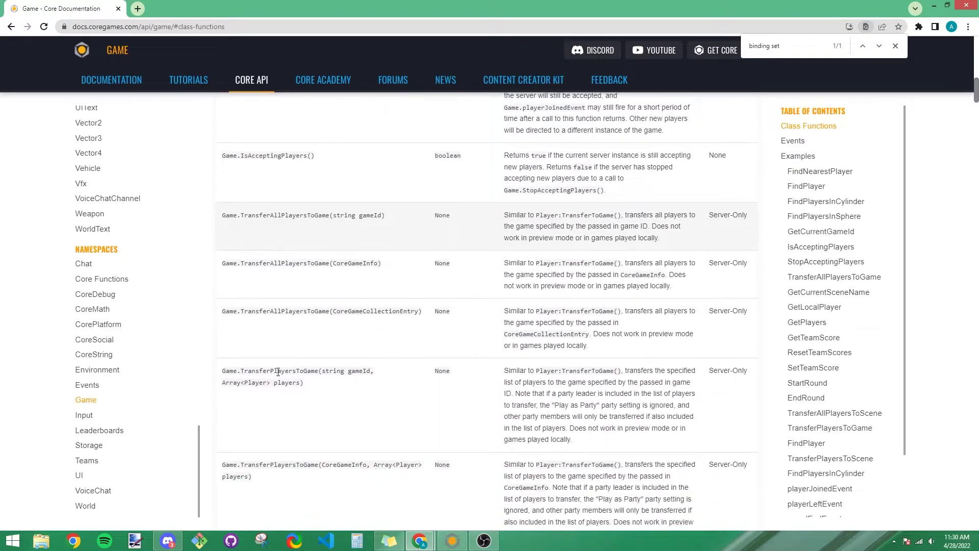
scroll(277, 371, "down", 6)
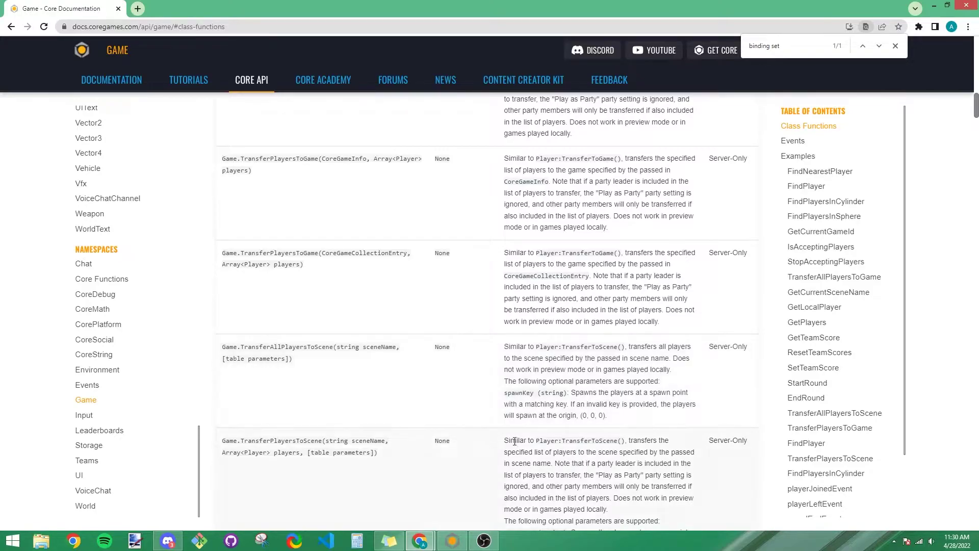
- Switch to the Core editor and move the Race Bindings object into the Gameplay Settings folder, above Default Bindings
left_click(452, 540)
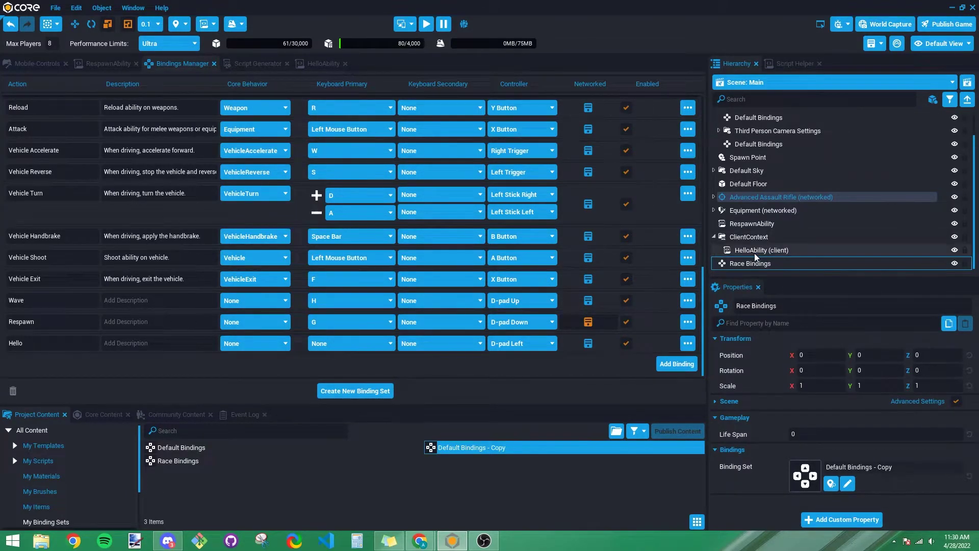
scroll(770, 199, "up", 1)
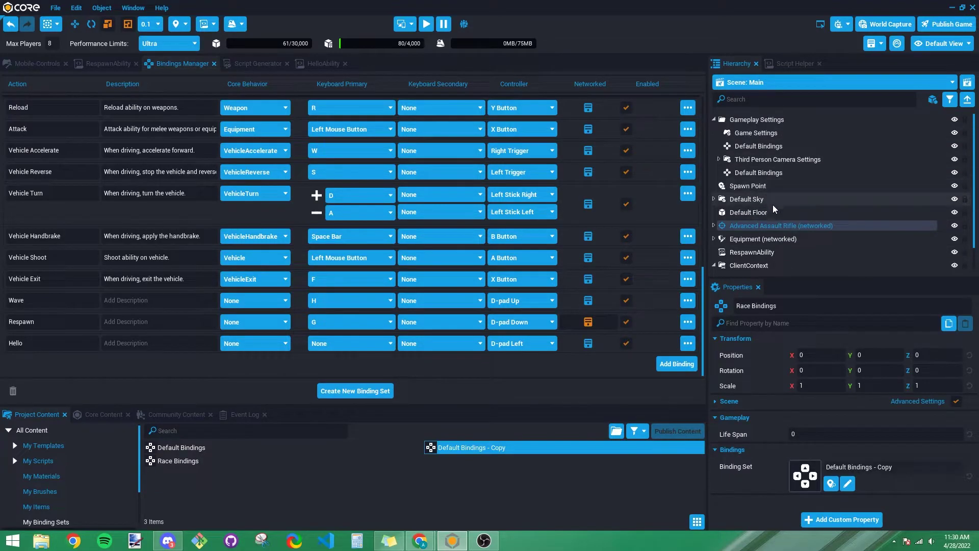
scroll(765, 224, "down", 1)
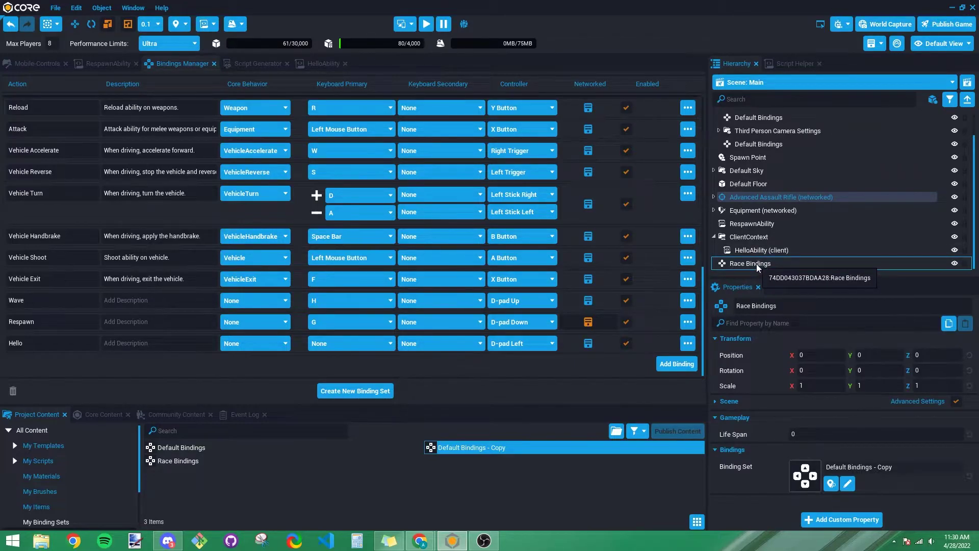
scroll(403, 231, "up", 2)
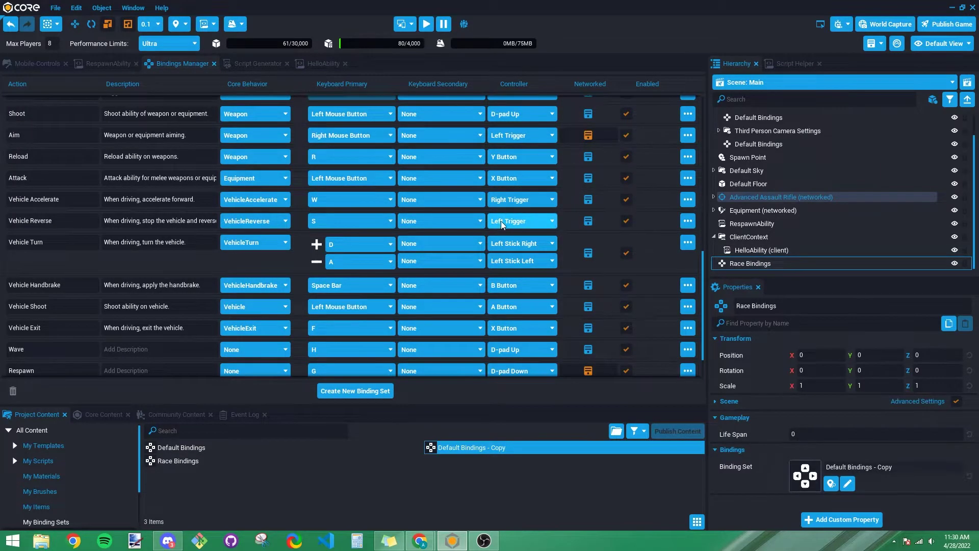
left_click(760, 265)
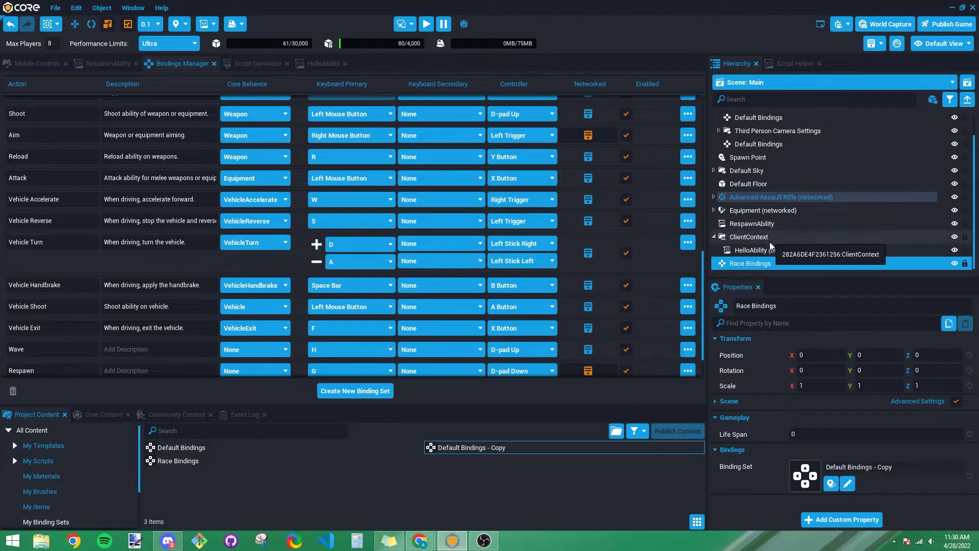
scroll(773, 265, "up", 1)
scroll(770, 265, "down", 1)
left_click_drag(767, 266, 767, 139)
- Set the controller binding of the Jump action in Default Bindings - Copy to X Button
scroll(275, 282, "down", 3)
scroll(306, 280, "up", 5)
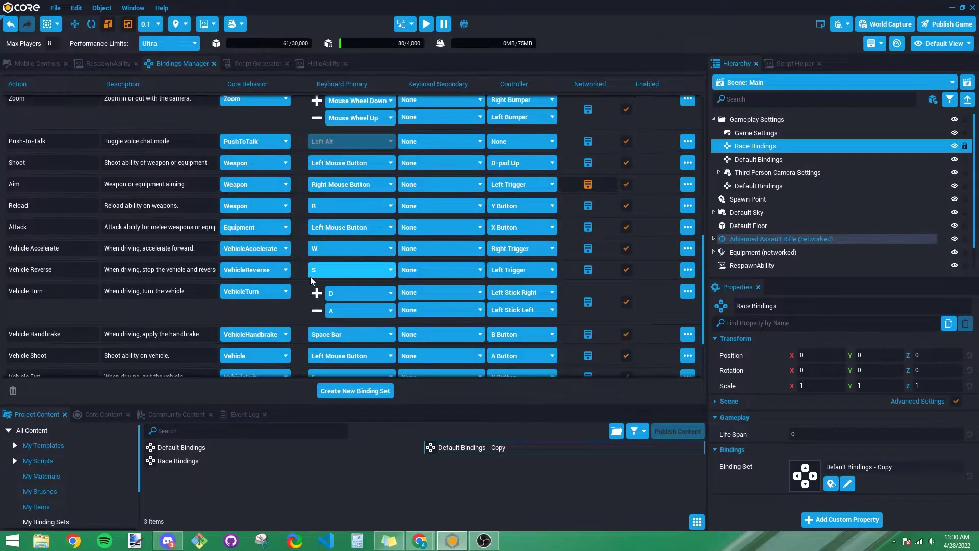
scroll(292, 271, "up", 5)
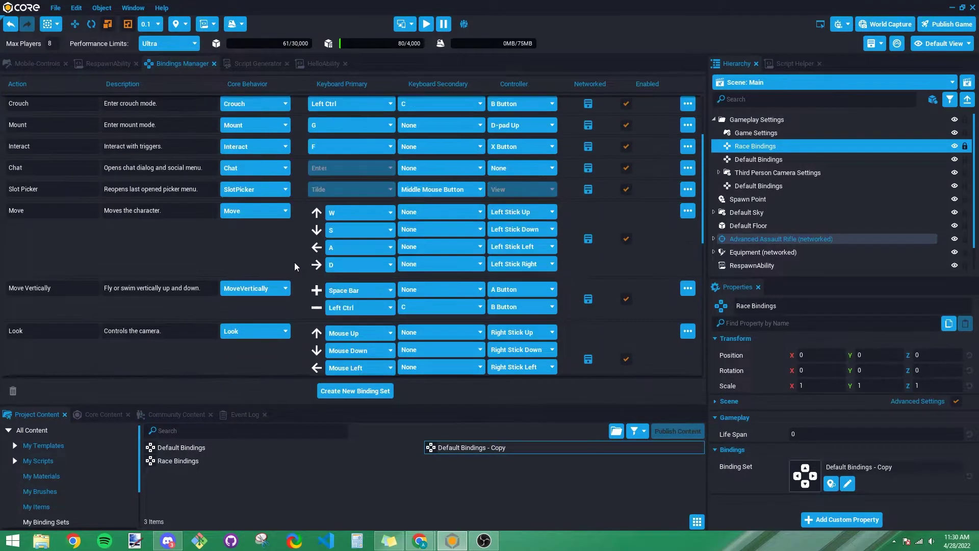
scroll(425, 234, "up", 3)
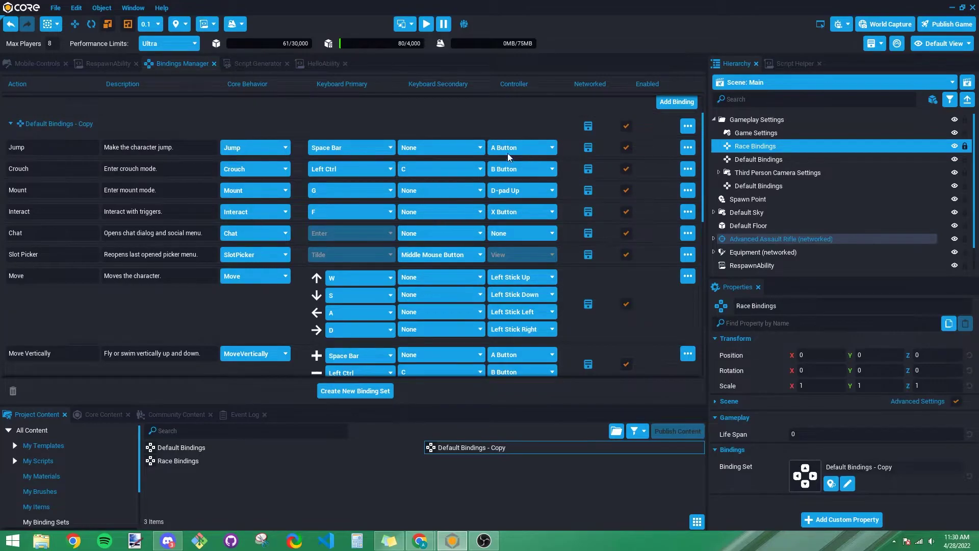
left_click(515, 147)
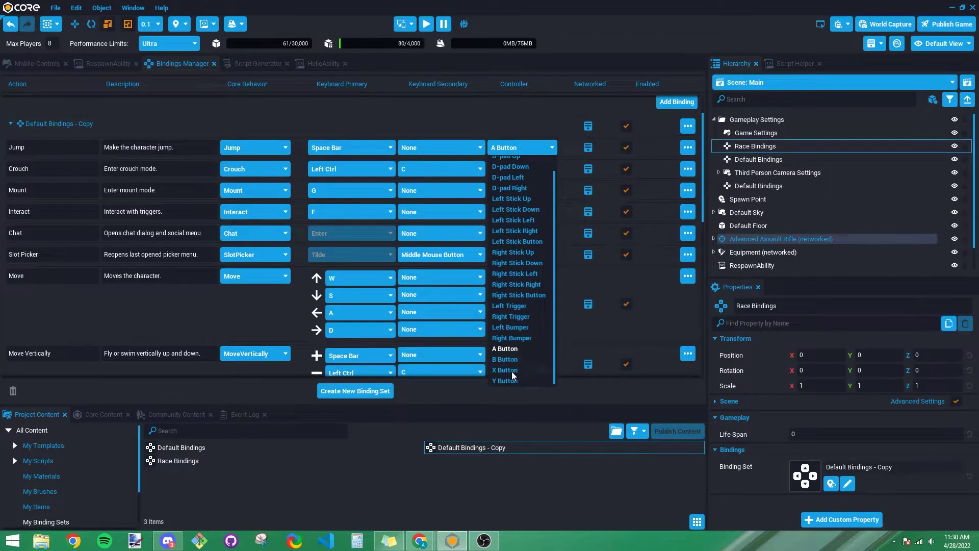
left_click(512, 371)
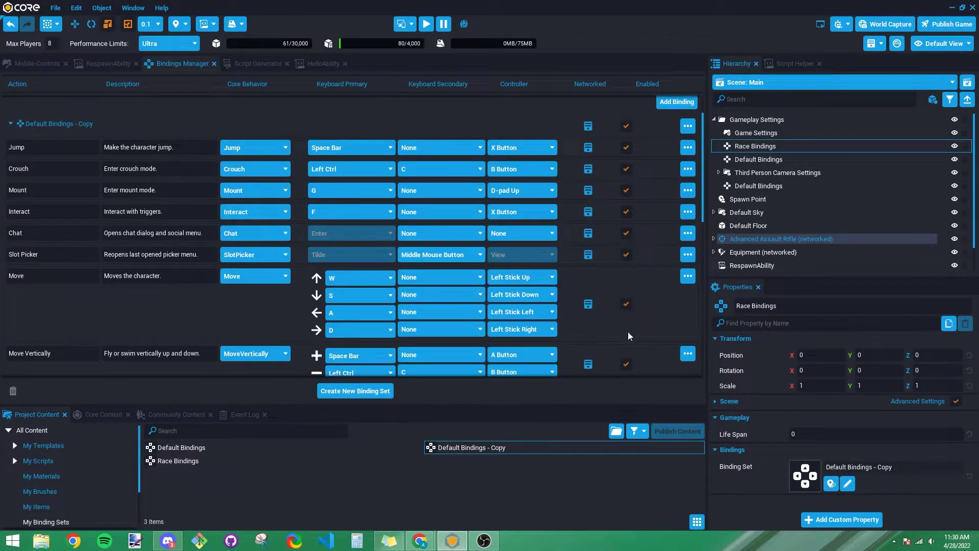
- Delete the Default Bindings object located below Third Person Camera Settings in the Gameplay Settings folder
left_click(766, 187)
key("Delete")
scroll(755, 240, "down", 1)
scroll(750, 245, "up", 1)
- Test character movement and jumping in a game preview, stop it, and remove the Race Bindings object from the scene
left_click(757, 148)
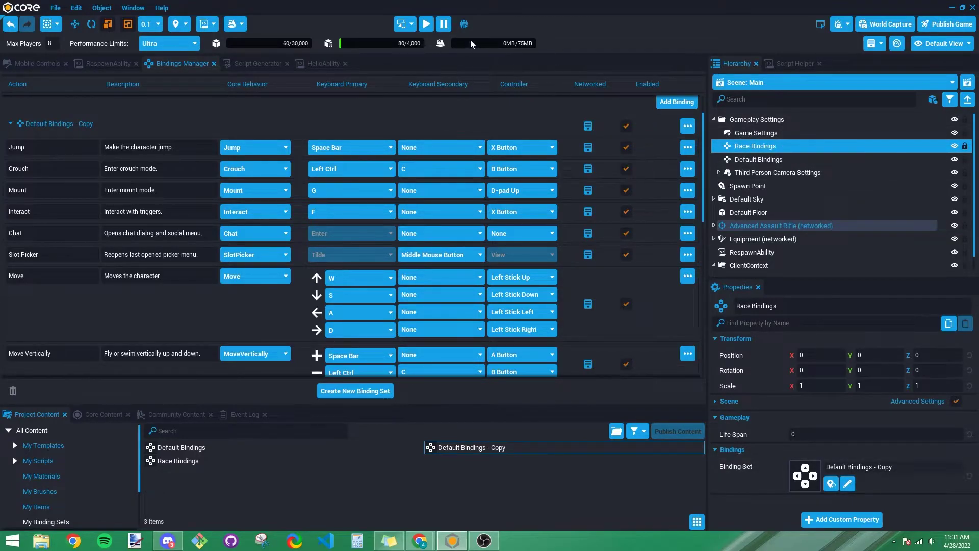
left_click(430, 28)
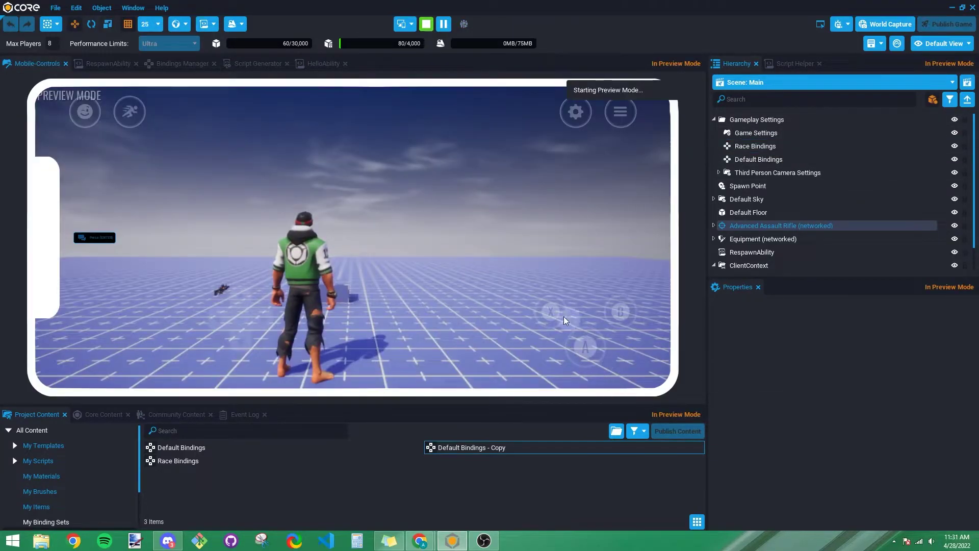
key("w")
key("space")
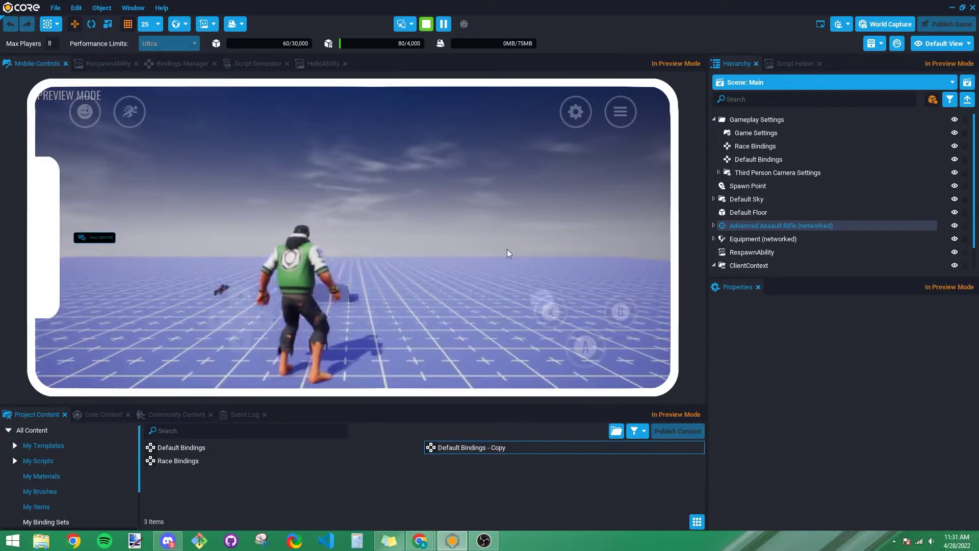
left_click(430, 25)
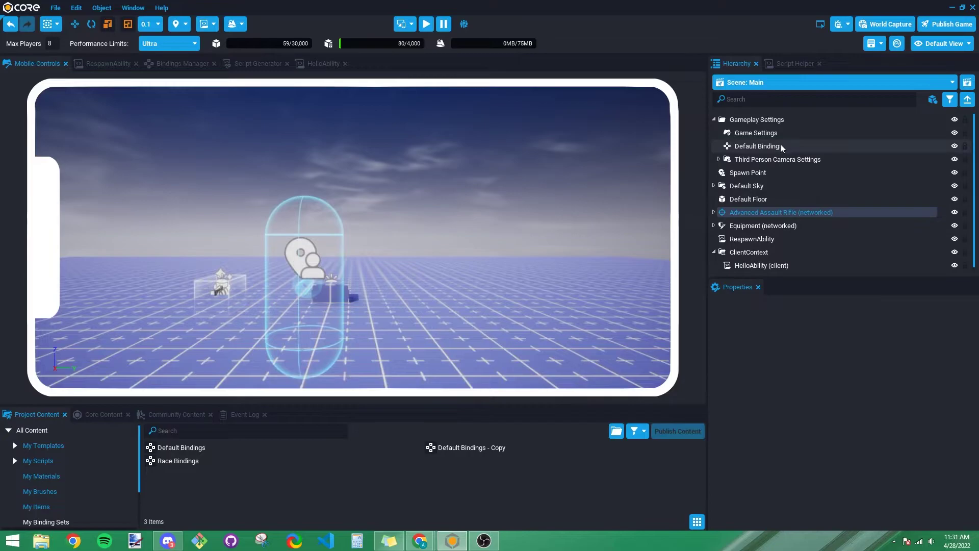
- Preview the game with only Default Bindings in the scene and test the virtual jump and movement controls
left_click(427, 24)
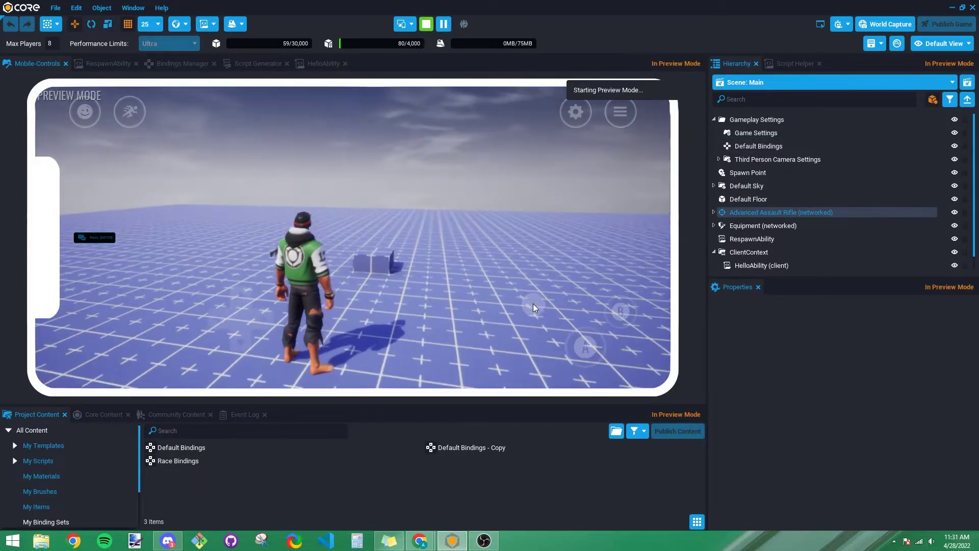
left_click_drag(530, 318, 587, 347)
left_click(586, 346)
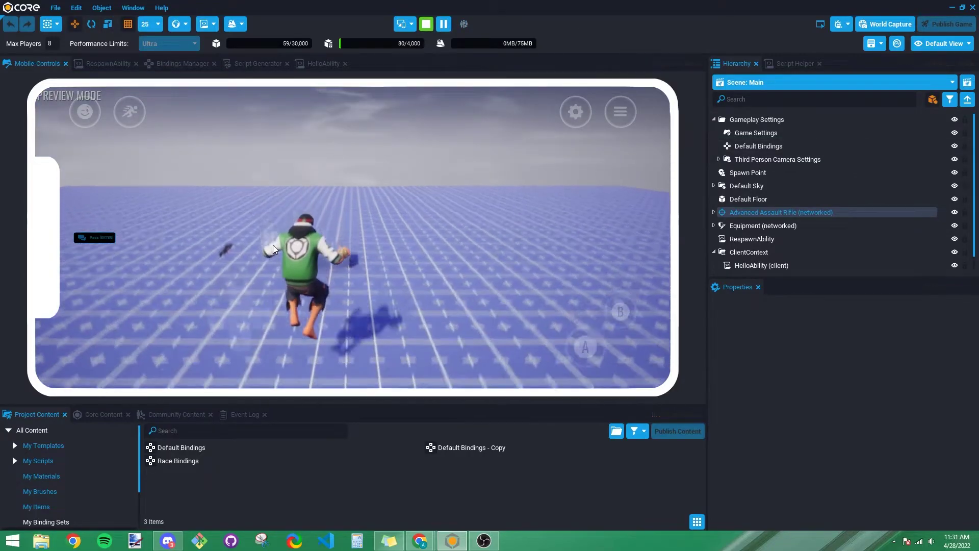
left_click_drag(176, 222, 188, 148)
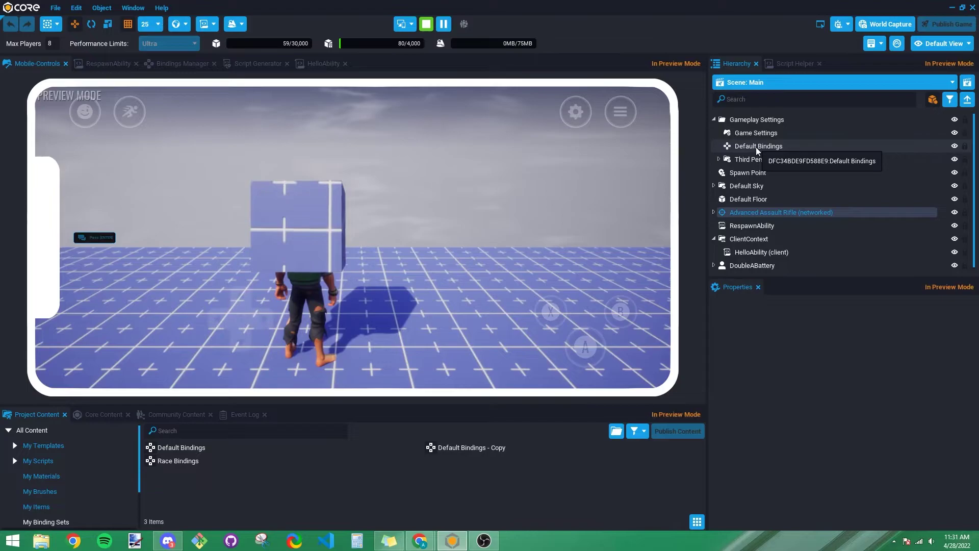
left_click_drag(188, 228, 206, 261)
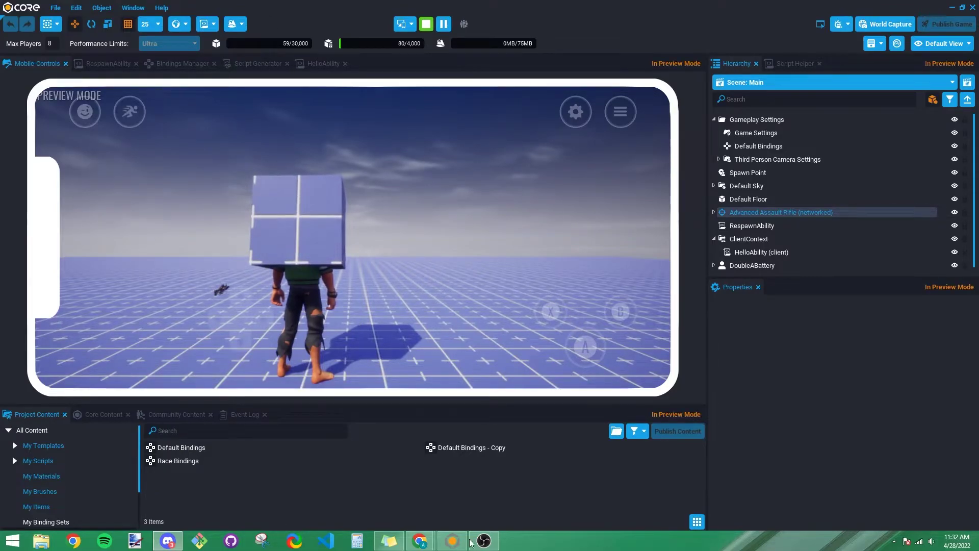
- Return to the browser documentation, reopen the Input namespace page, and examine its action functions and events
mouse_move(426, 543)
left_click(451, 515)
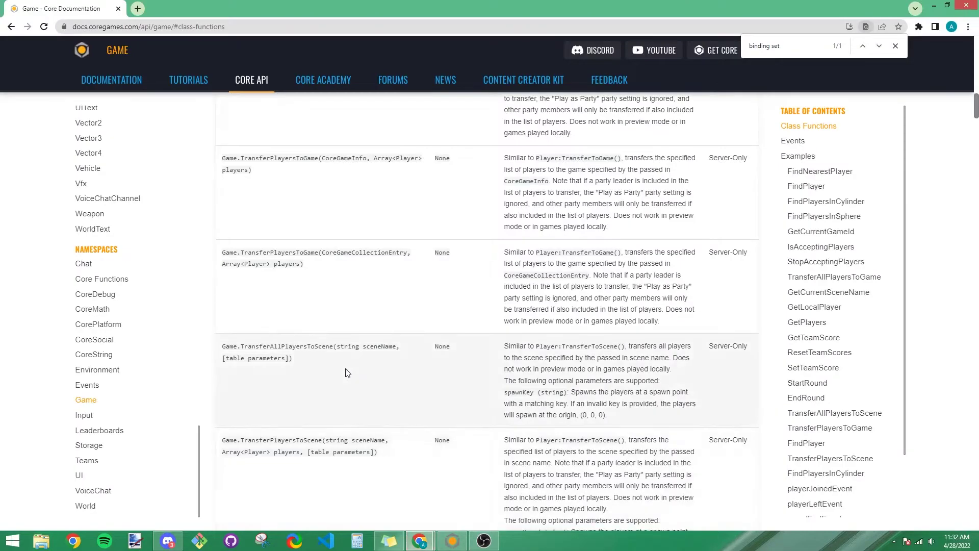
scroll(214, 360, "down", 5)
left_click(85, 415)
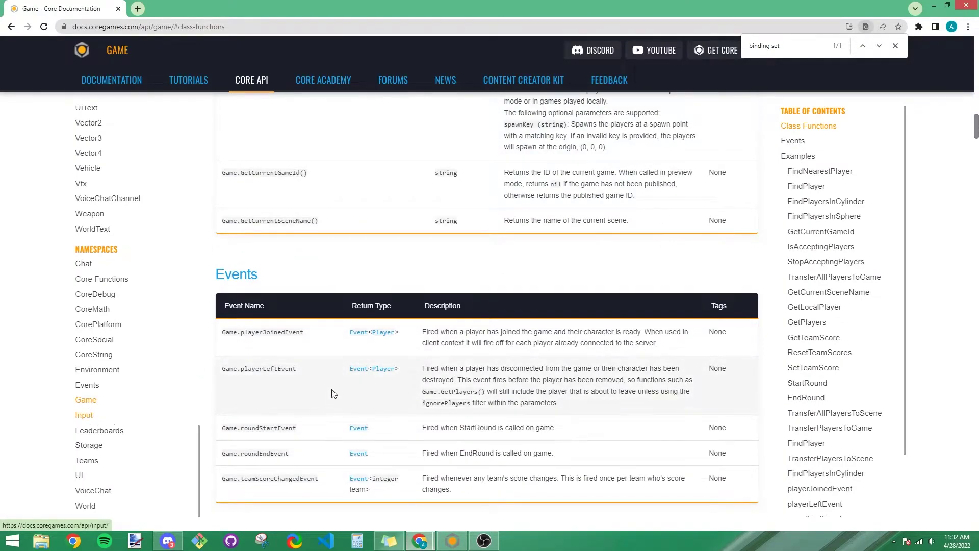
scroll(331, 392, "down", 10)
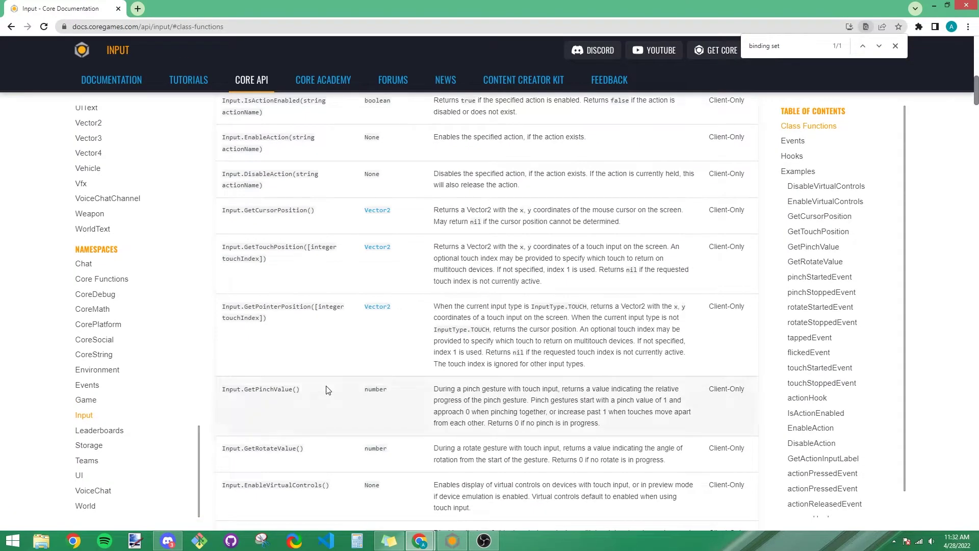
scroll(327, 388, "up", 2)
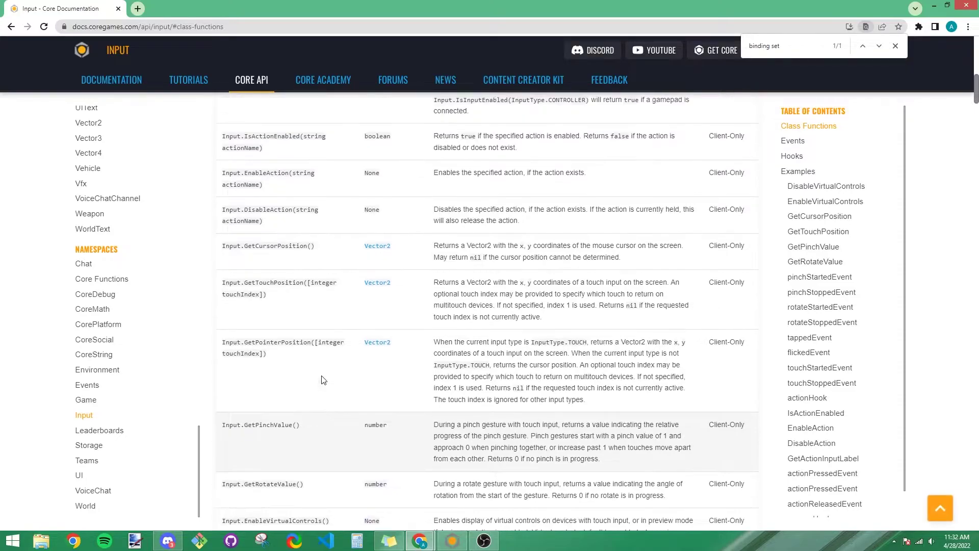
scroll(323, 380, "up", 2)
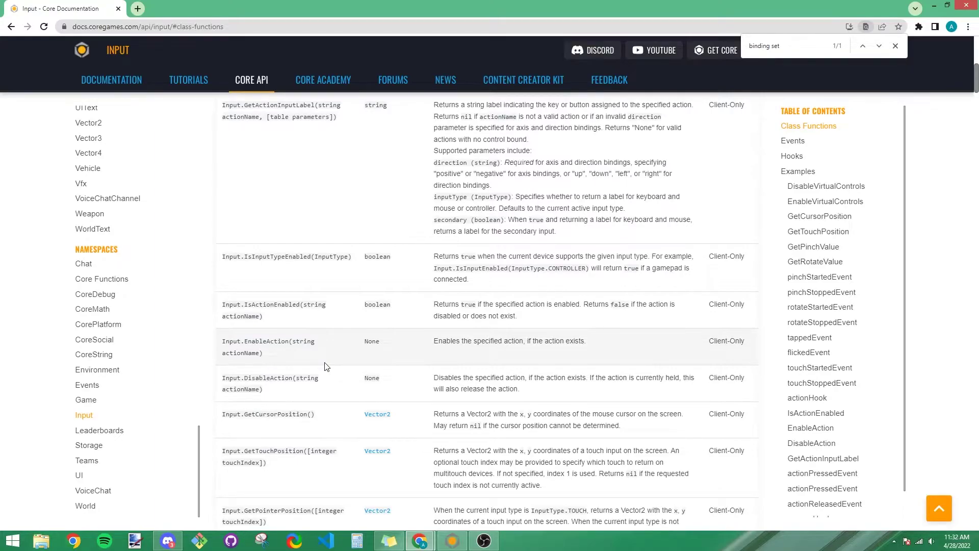
scroll(327, 366, "down", 10)
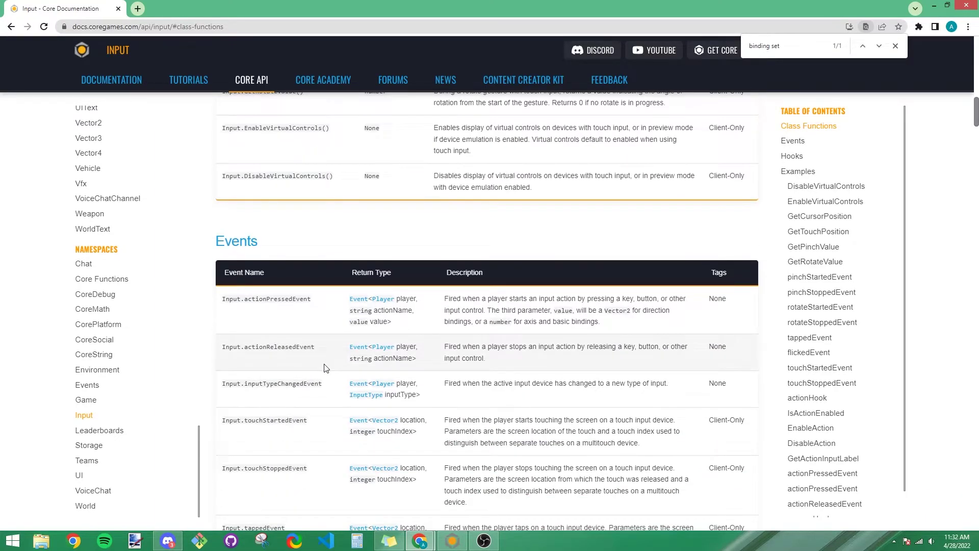
- Review the Input.DisableVirtualControls() function, and open the Game namespace page to examine its class functions
scroll(327, 366, "up", 2)
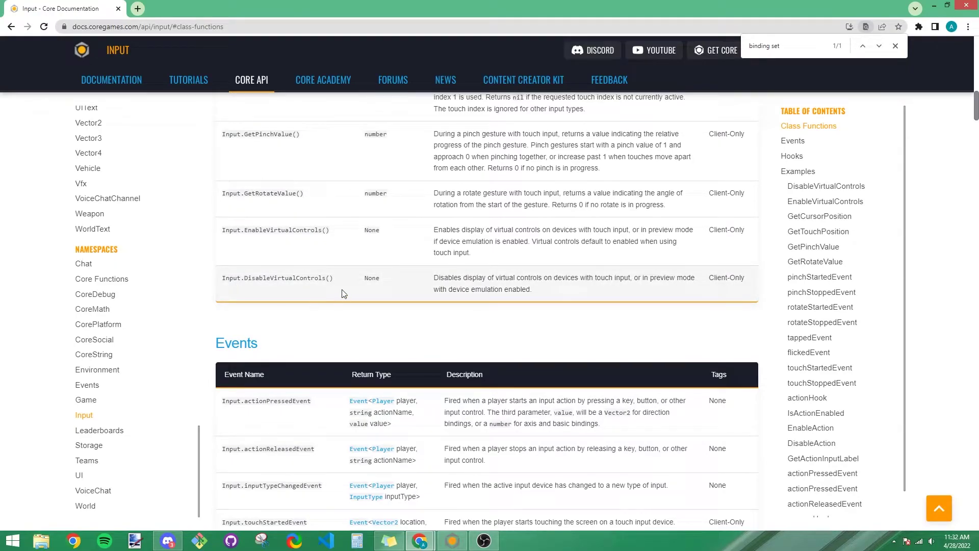
left_click_drag(335, 279, 223, 279)
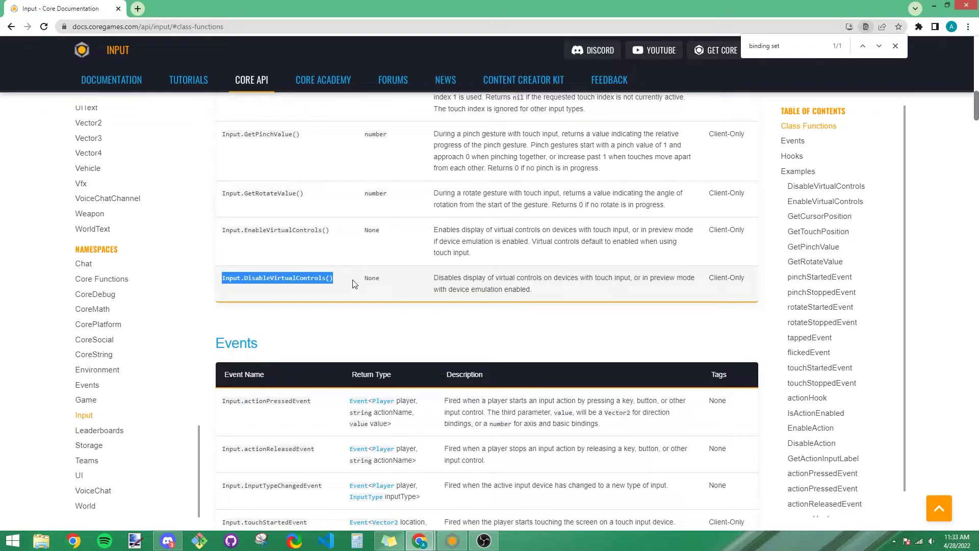
left_click(92, 400)
scroll(272, 380, "down", 8)
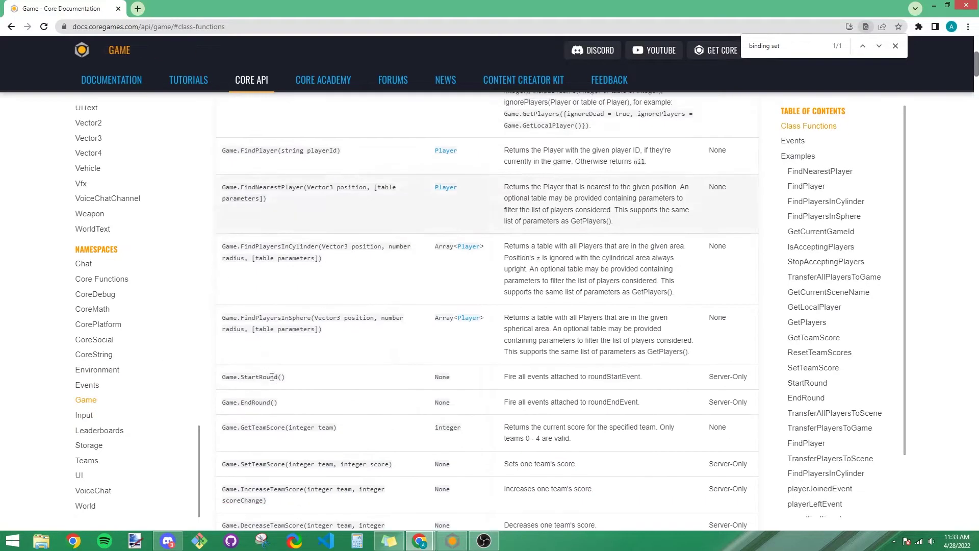
scroll(271, 379, "down", 7)
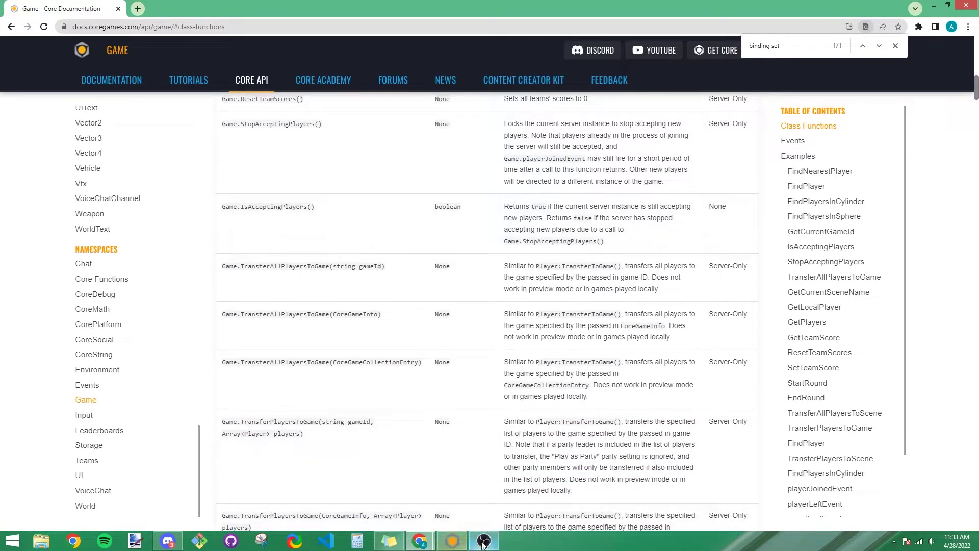
- Switch to the Core editor, select Game Settings and stop the running game preview
key("alt+Tab")
left_click(755, 133)
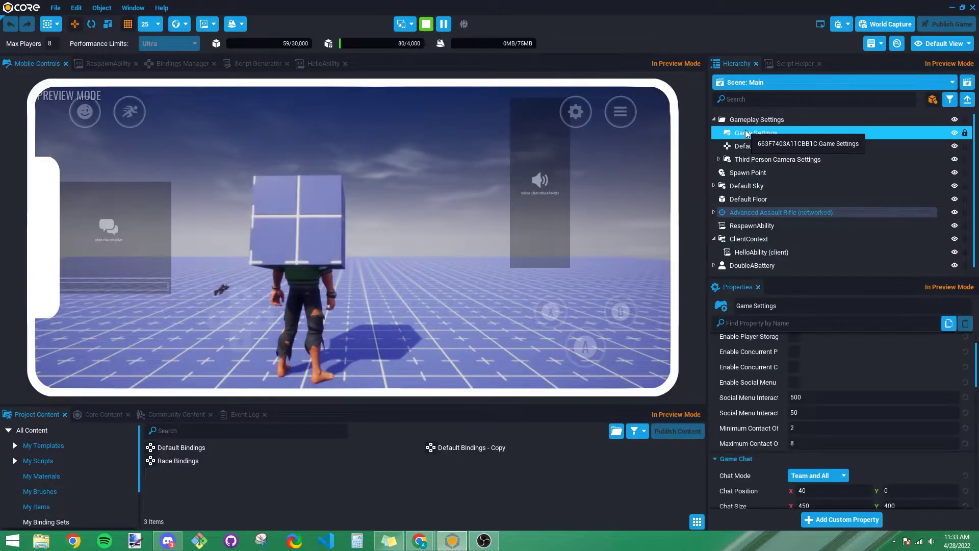
left_click(426, 26)
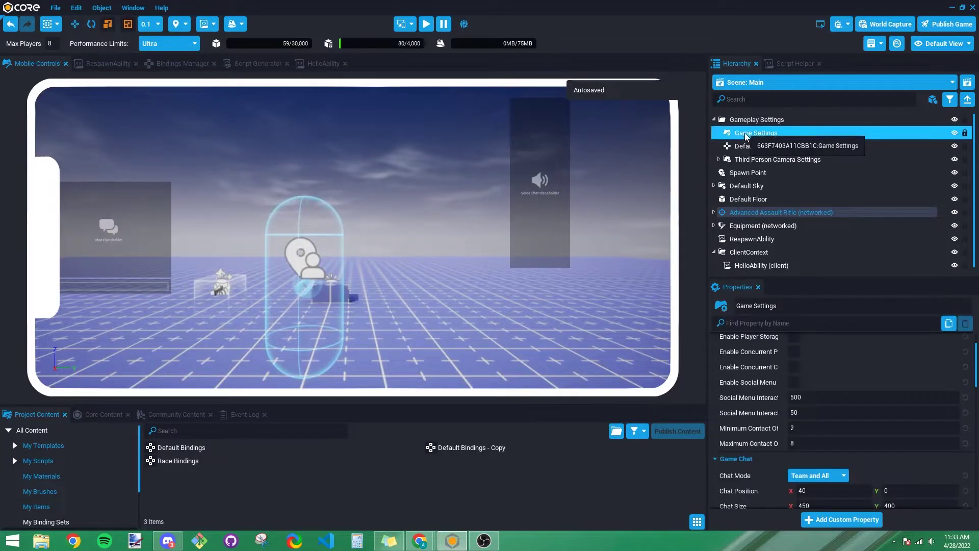
- Disable the A, B, X and Y buttons of the Virtual Controller in Game Settings
scroll(811, 403, "down", 15)
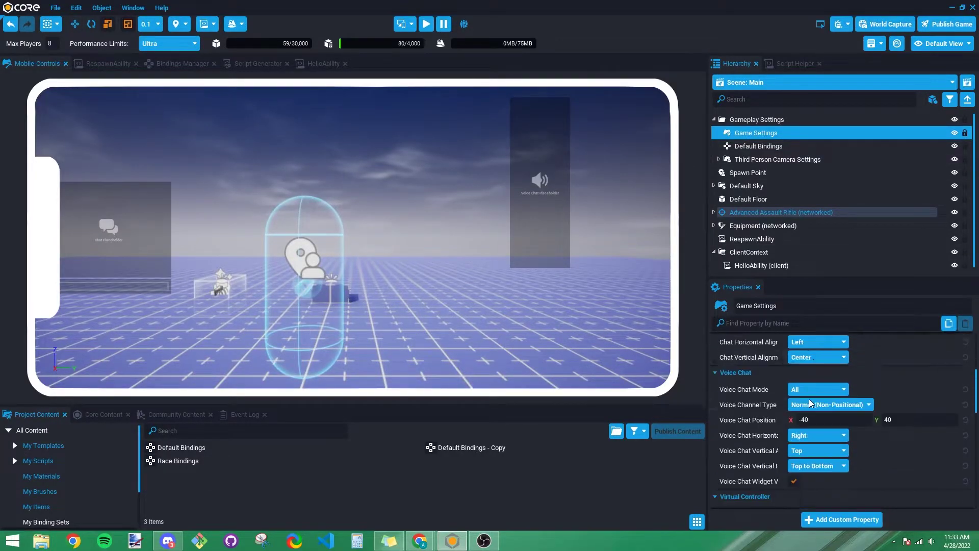
scroll(806, 396, "up", 2)
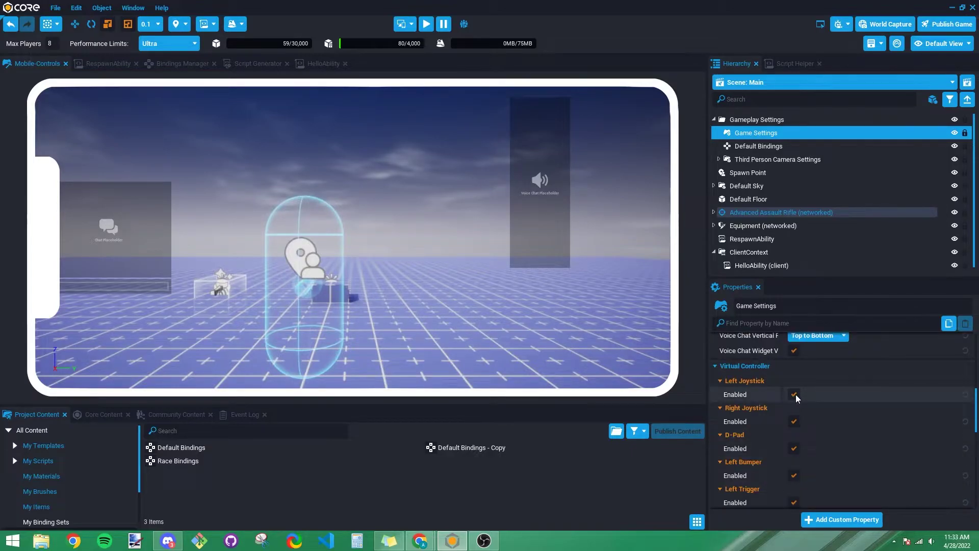
scroll(795, 393, "down", 5)
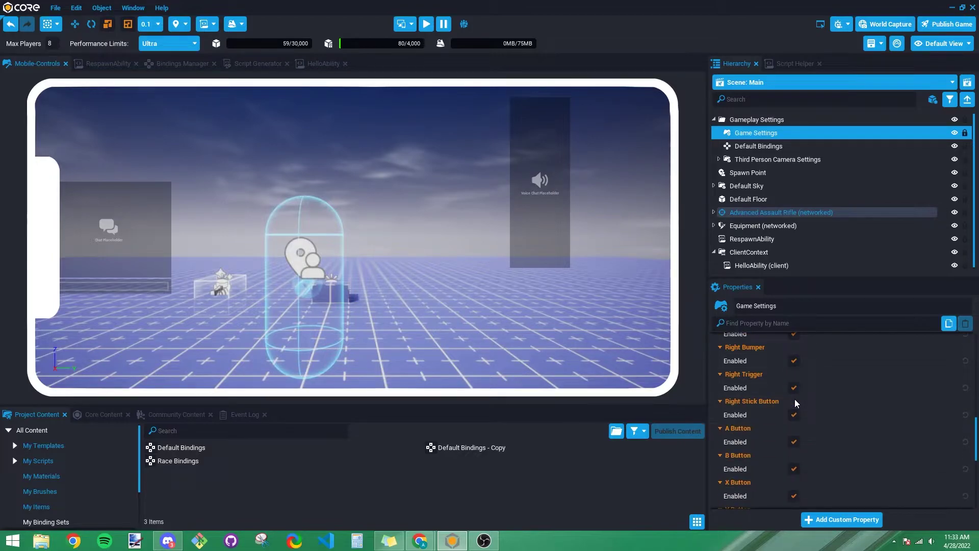
left_click(794, 443)
left_click(793, 469)
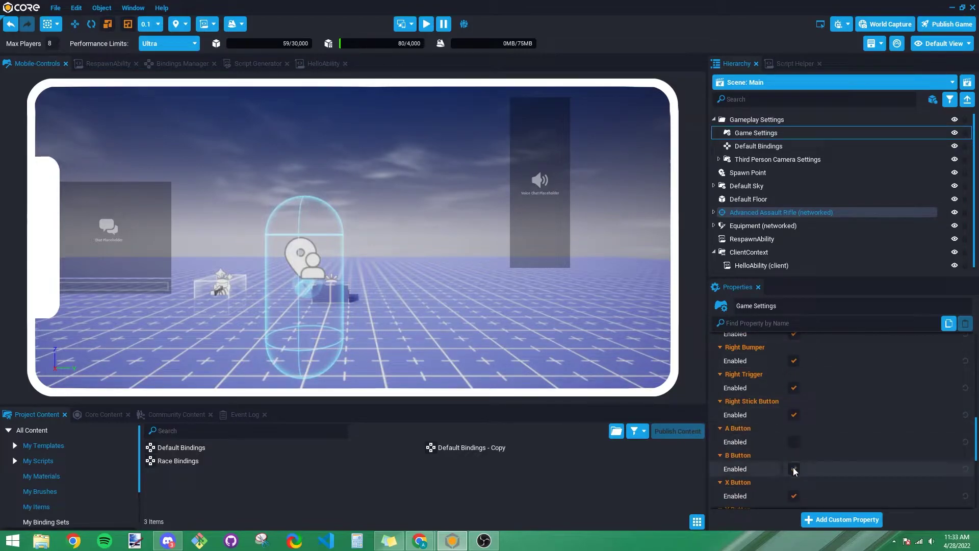
scroll(793, 461, "down", 1)
left_click(793, 447)
left_click(794, 474)
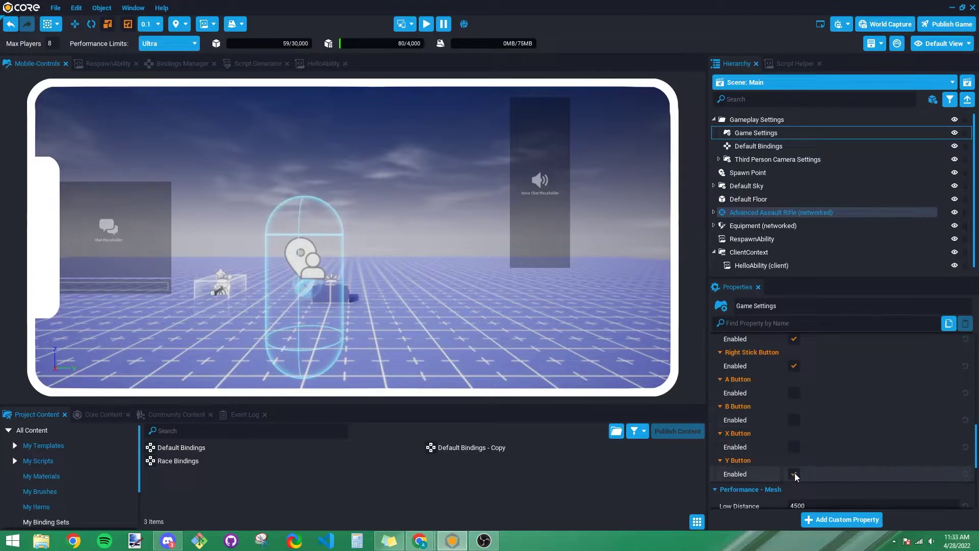
- Preview the game to test the touch controls with the virtual face buttons disabled, and stop the preview
left_click(426, 23)
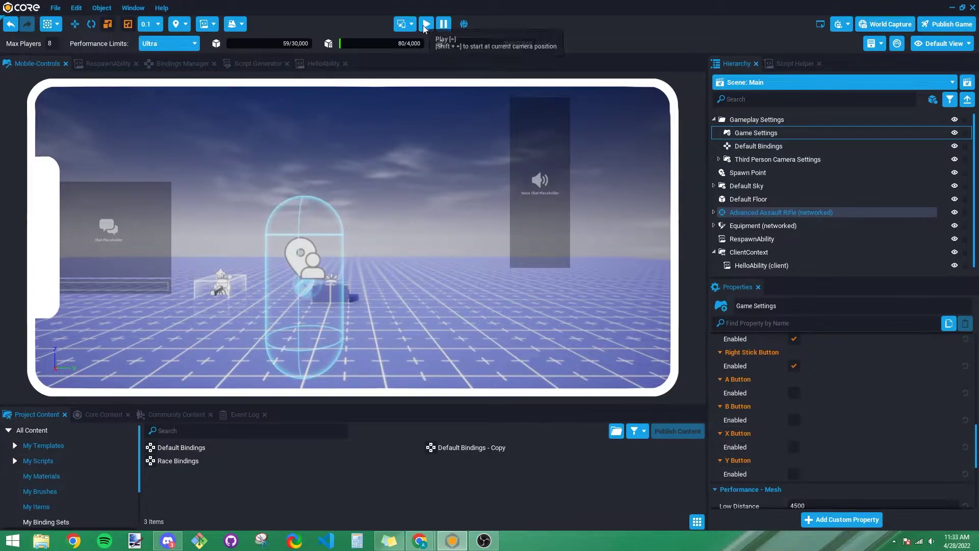
left_click_drag(158, 264, 178, 183)
left_click(552, 338)
left_click_drag(551, 338, 547, 314)
left_click(426, 24)
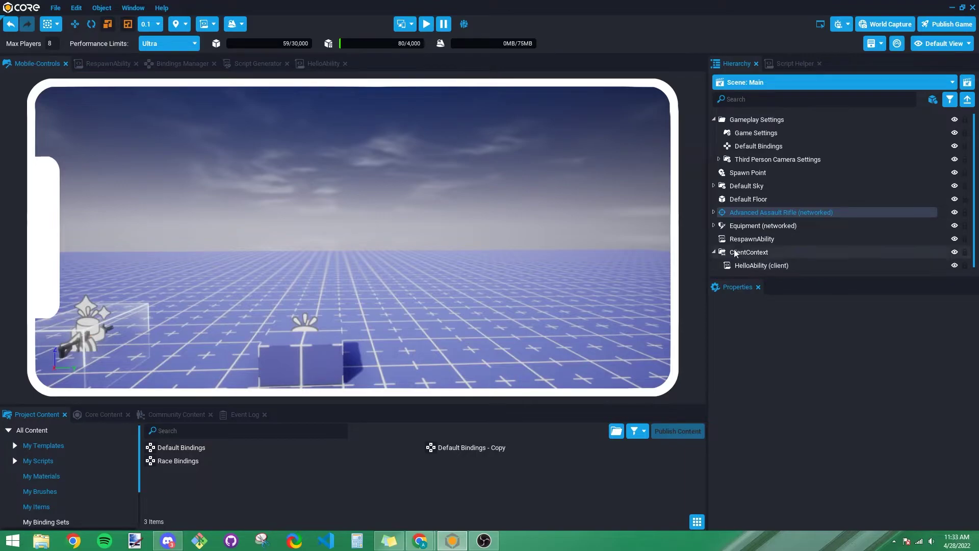
- Collapse the Gameplay Settings folder and create a UI Container in the scene hierarchy
left_click(713, 121)
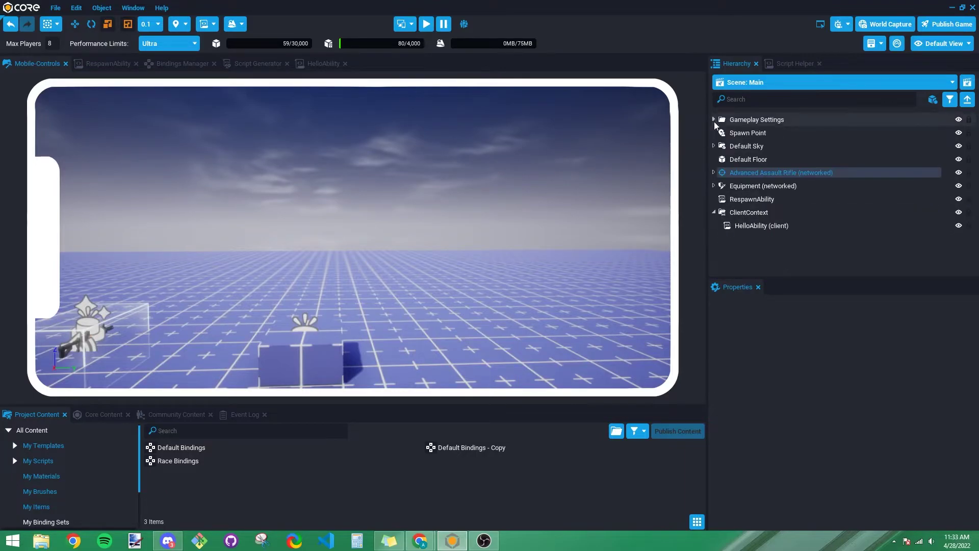
right_click(742, 235)
mouse_move(777, 386)
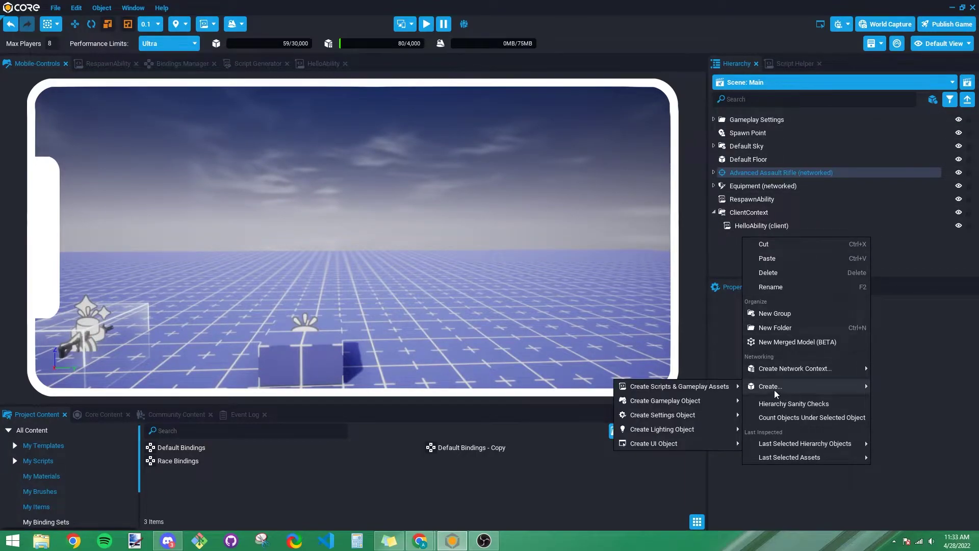
mouse_move(668, 444)
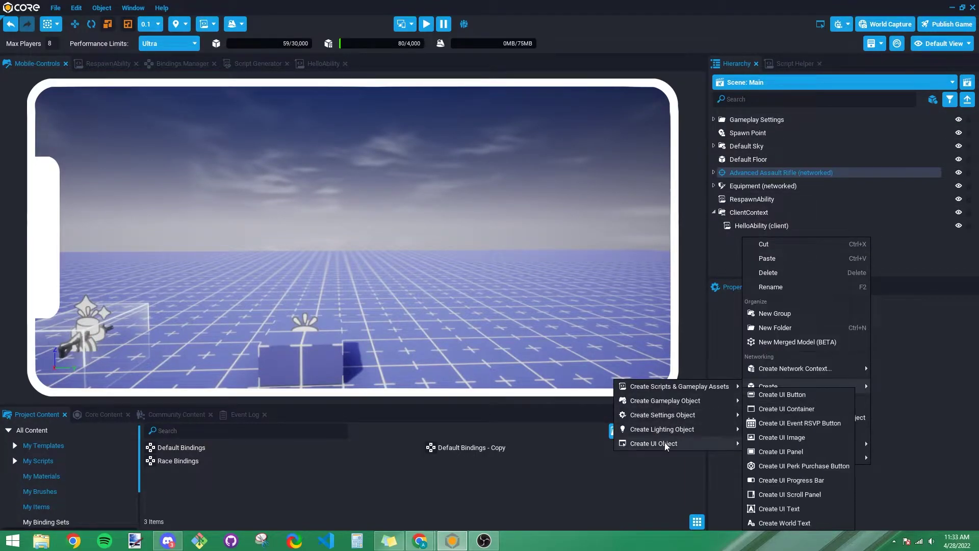
left_click(802, 411)
- Create a UI Button inside the UI Container and place it as a square near the phone screen's lower-right area
right_click(744, 239)
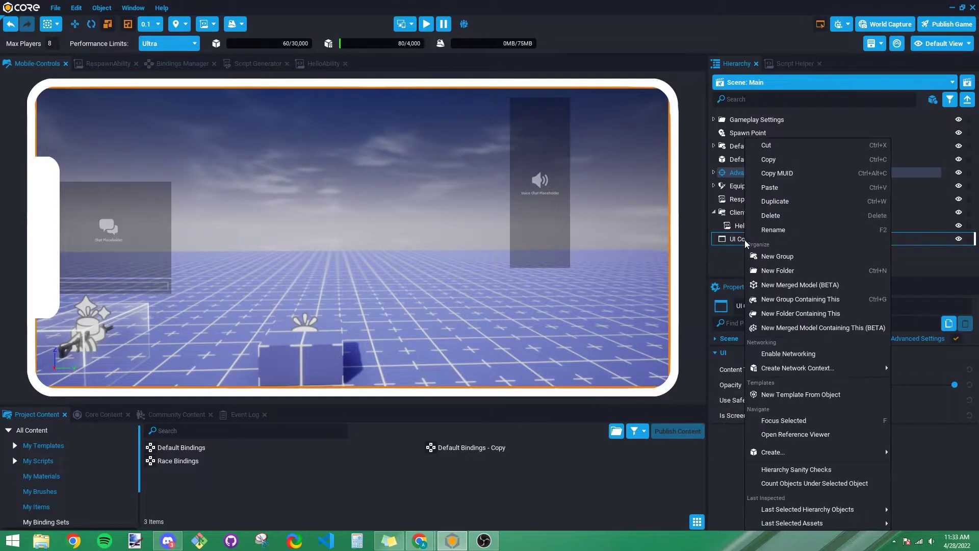
mouse_move(780, 452)
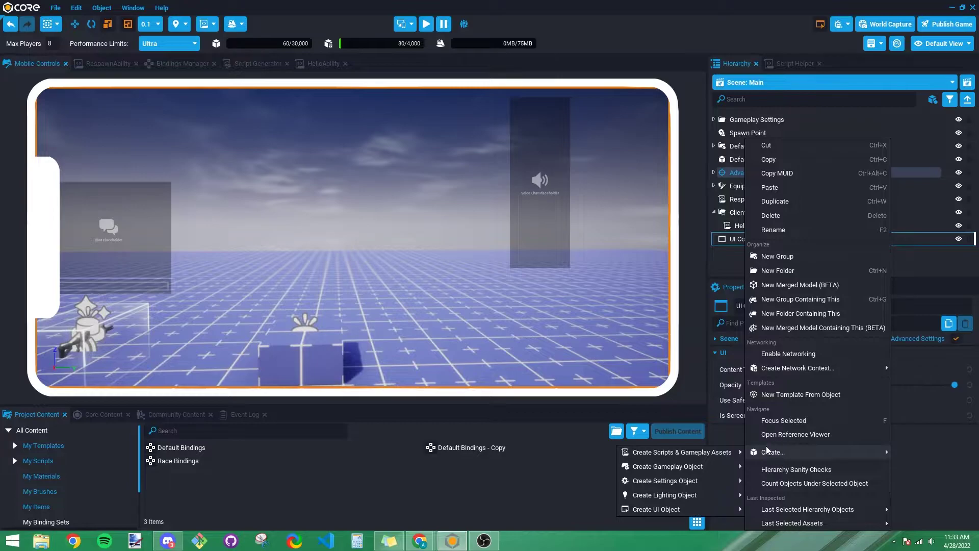
mouse_move(673, 508)
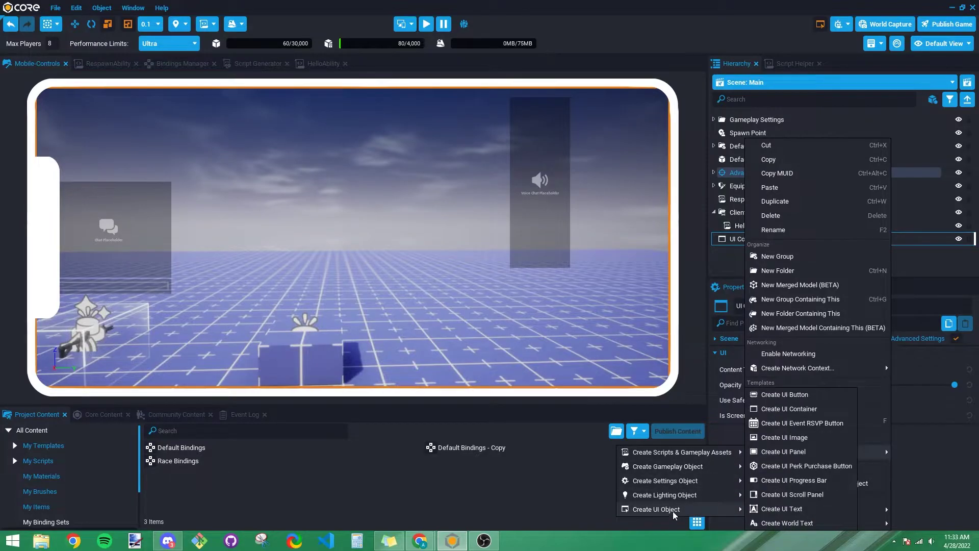
left_click(794, 400)
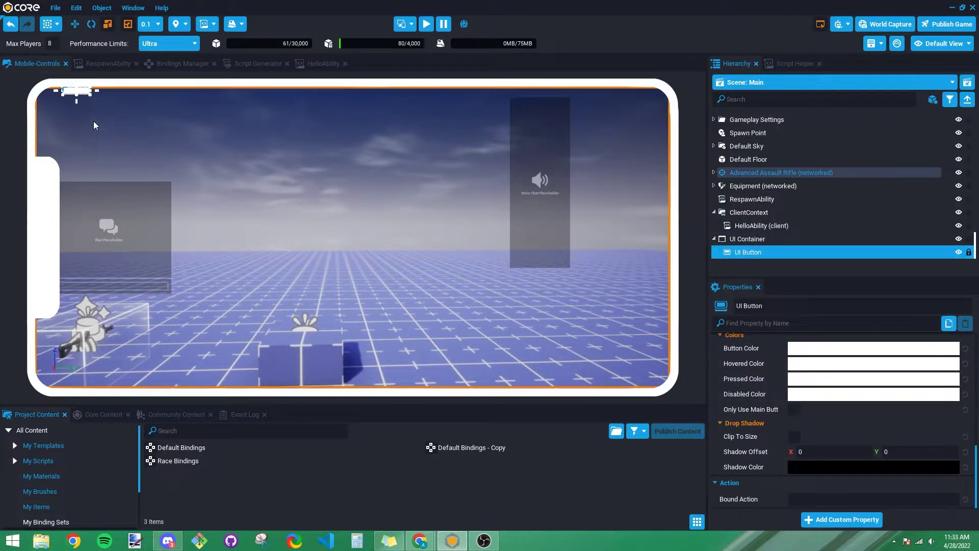
left_click_drag(84, 95, 531, 306)
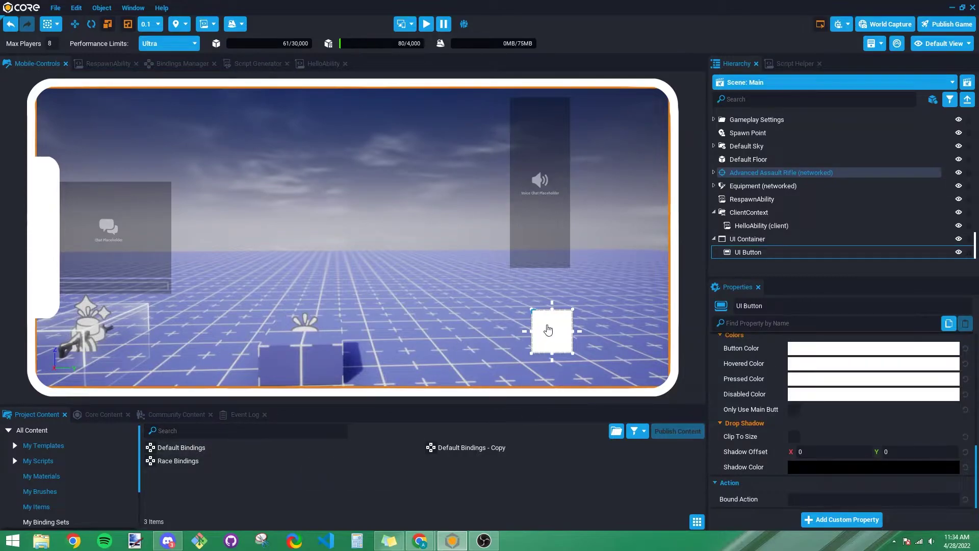
left_click_drag(555, 341, 548, 350)
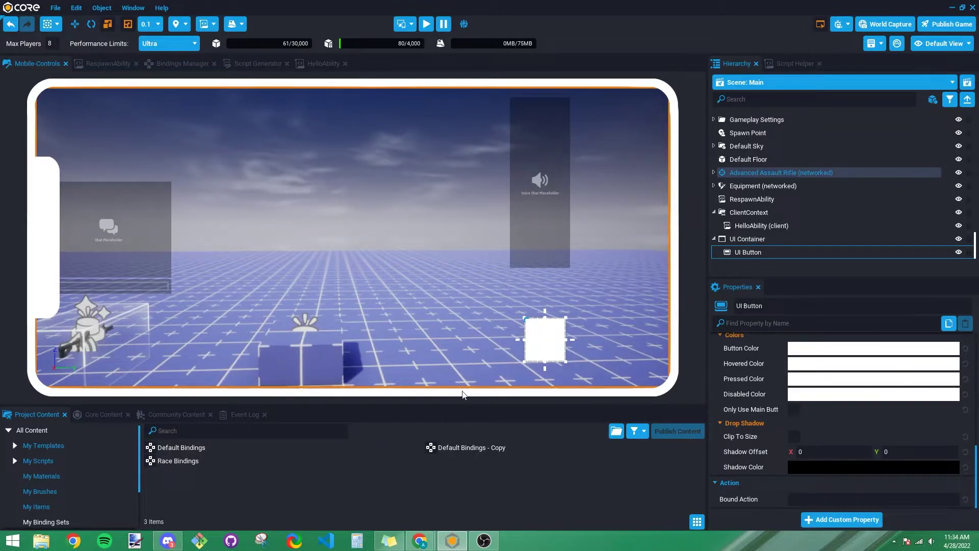
- Set the UI Button's text to A
scroll(812, 386, "up", 5)
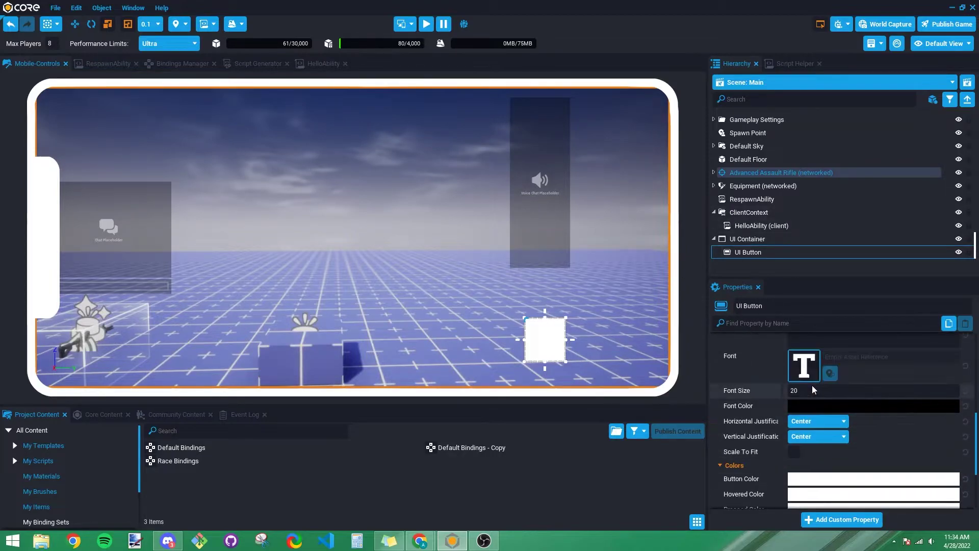
scroll(811, 385, "up", 2)
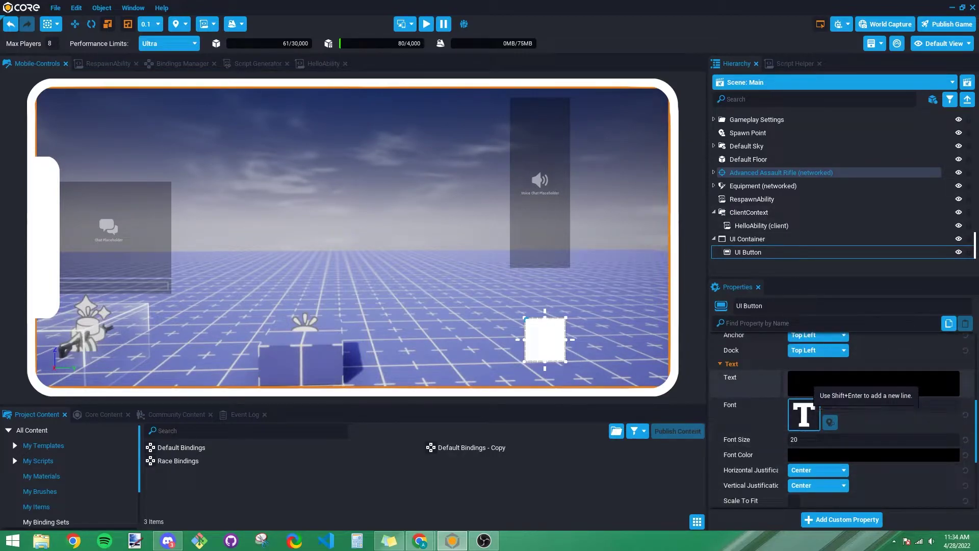
left_click(816, 382)
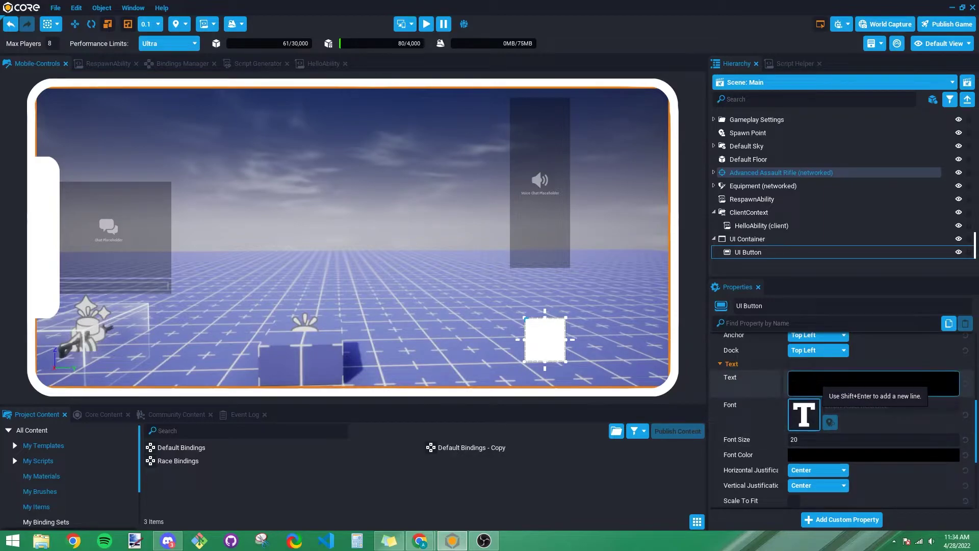
- Enable Only Use Main Button Color for the UI Button and make its Button Color fully transparent with an alpha of 0
scroll(857, 405, "down", 7)
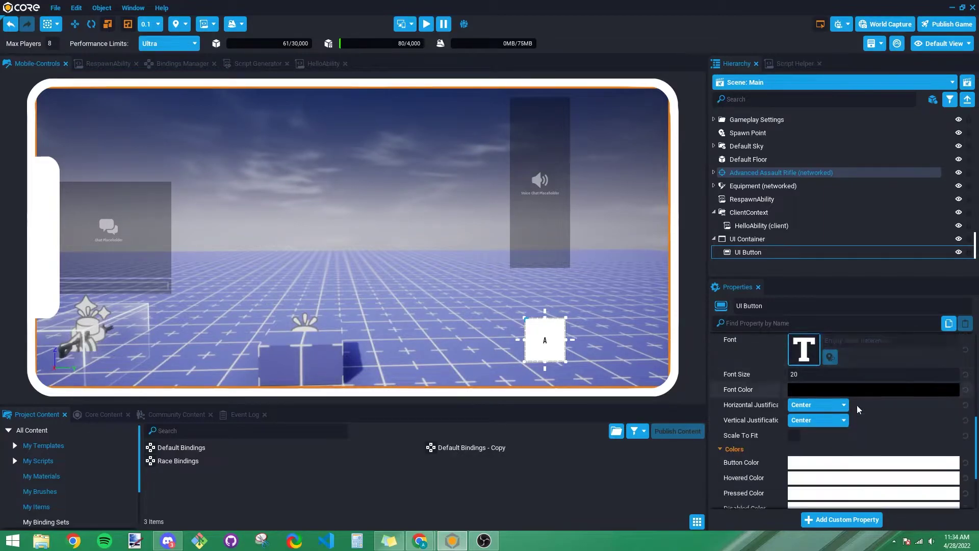
scroll(835, 396, "up", 4)
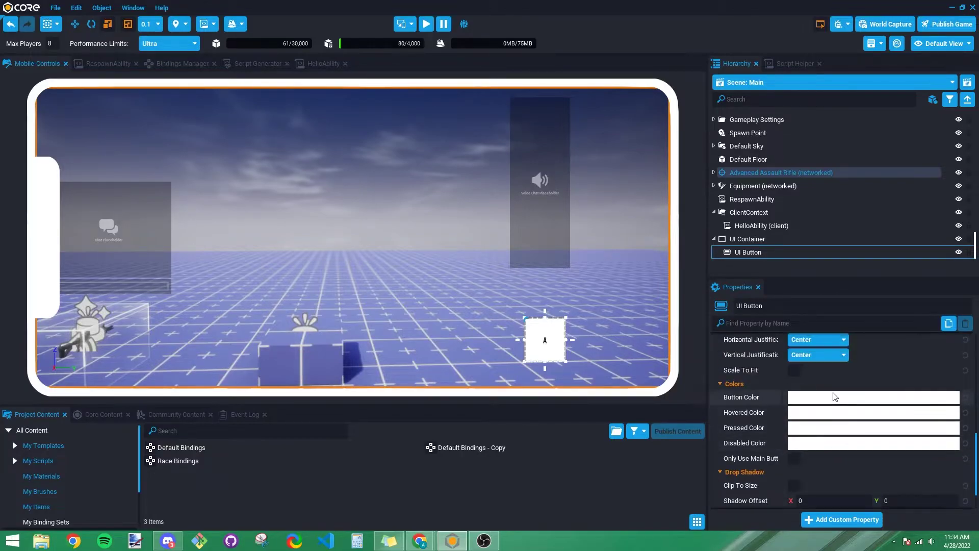
scroll(830, 403, "down", 2)
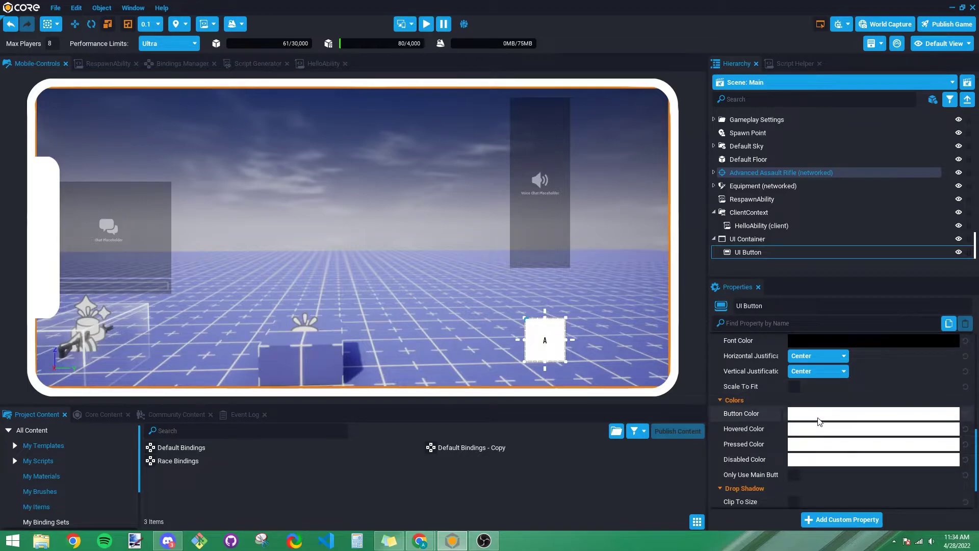
scroll(790, 424, "down", 1)
scroll(785, 422, "down", 3)
scroll(785, 422, "up", 10)
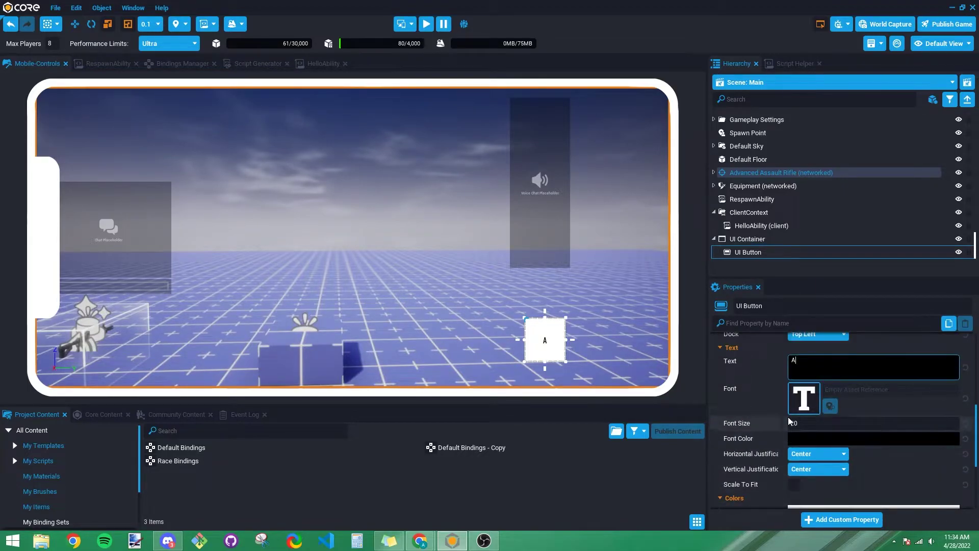
scroll(788, 417, "down", 5)
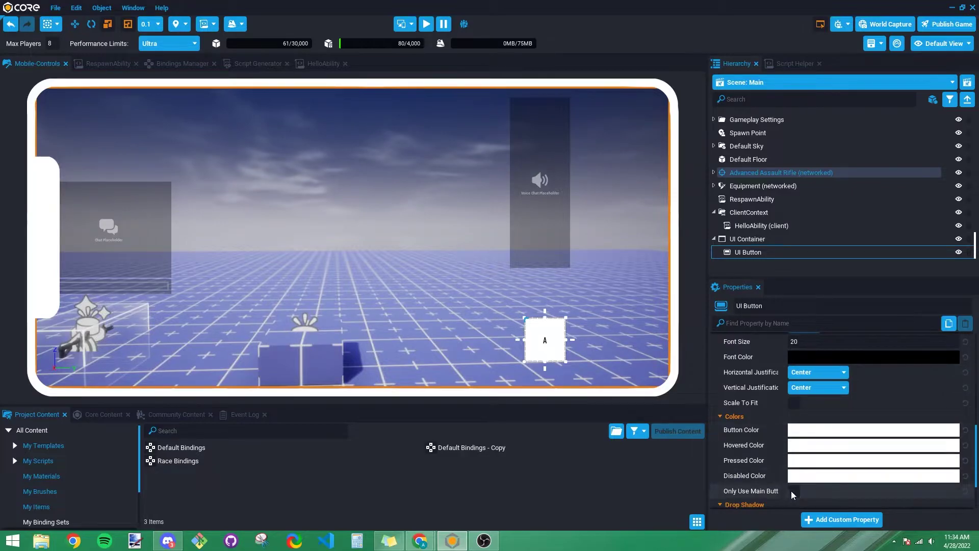
left_click(793, 491)
left_click(815, 430)
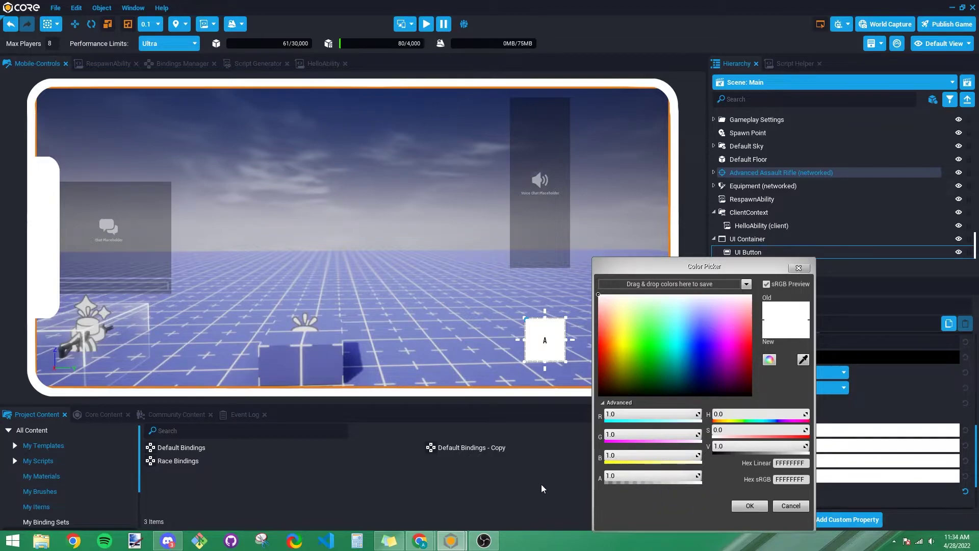
left_click_drag(658, 480, 612, 480)
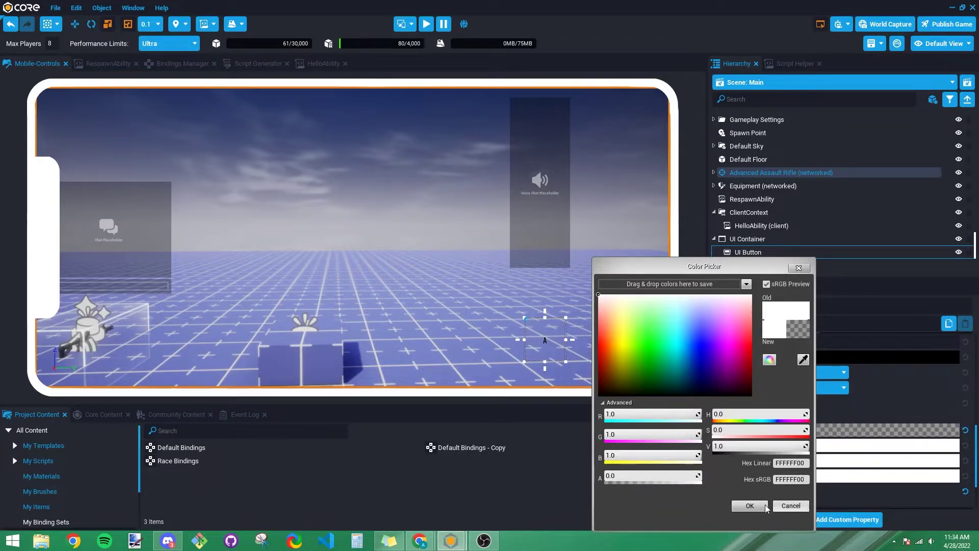
left_click(750, 505)
- Create a UI Image inside the UI Container
left_click(749, 240)
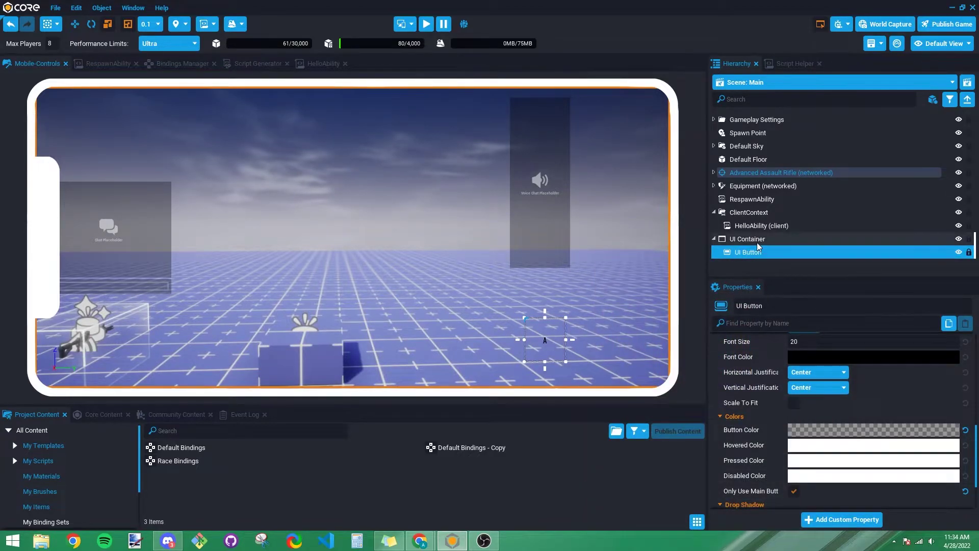
right_click(757, 243)
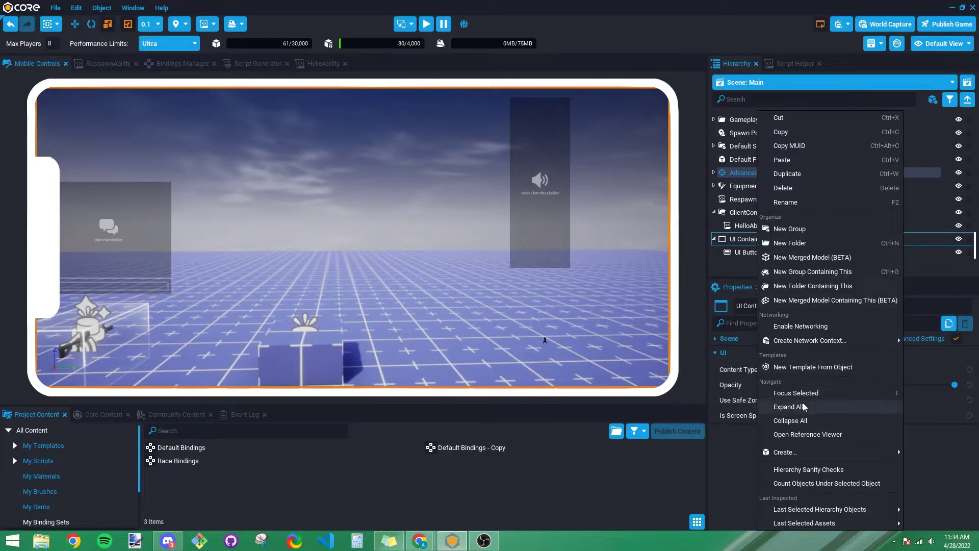
mouse_move(793, 453)
mouse_move(688, 510)
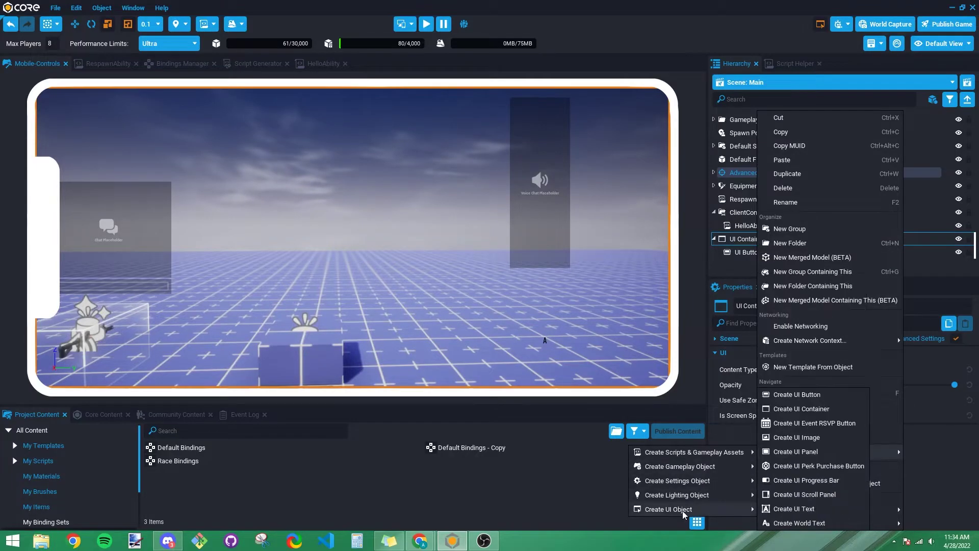
left_click(818, 439)
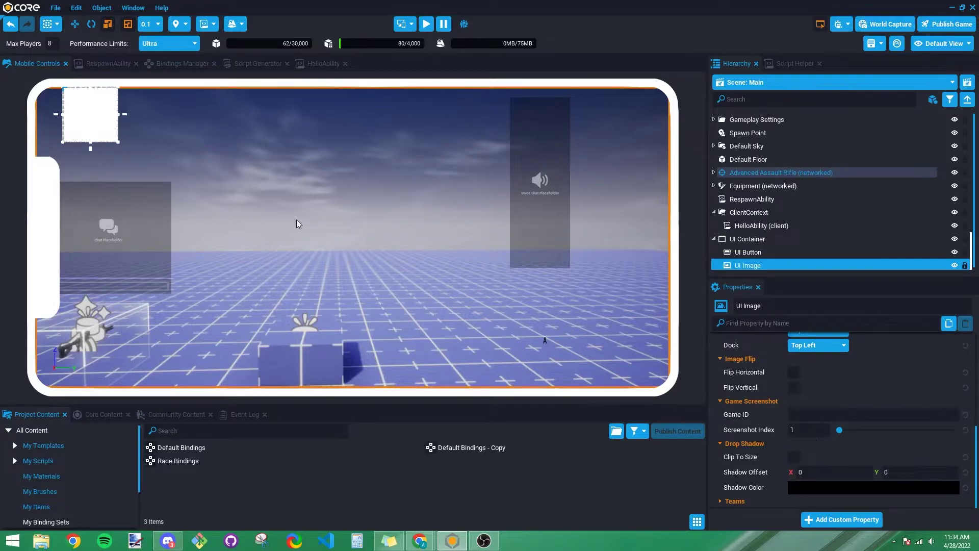
scroll(823, 395, "up", 3)
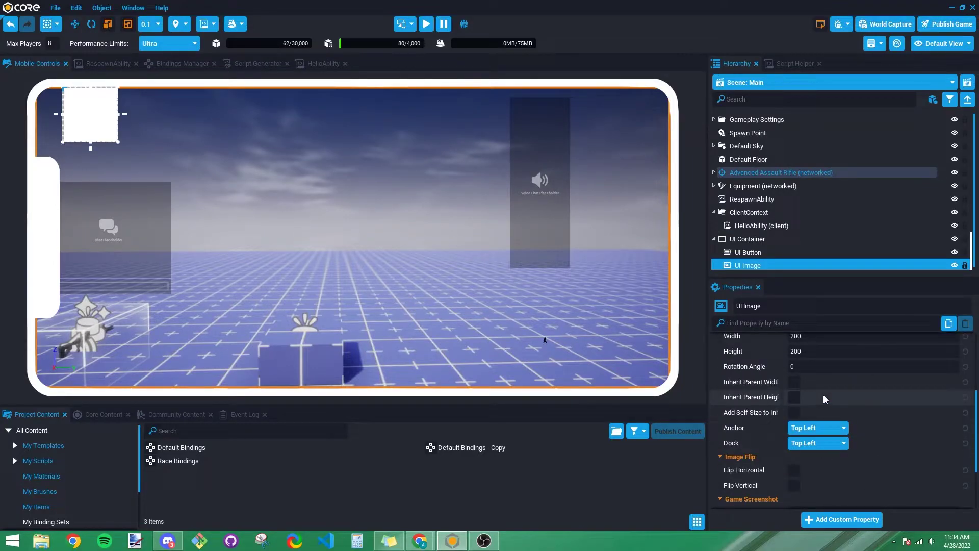
scroll(823, 395, "up", 2)
- Set the UI Button's Image to the Abstract Background 01 brush
left_click(750, 252)
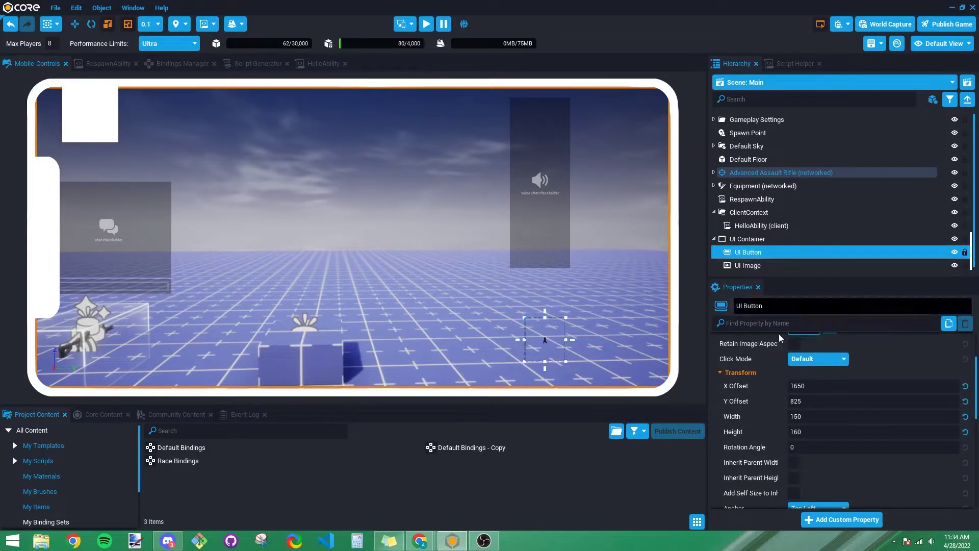
scroll(785, 357, "down", 1)
scroll(796, 385, "up", 3)
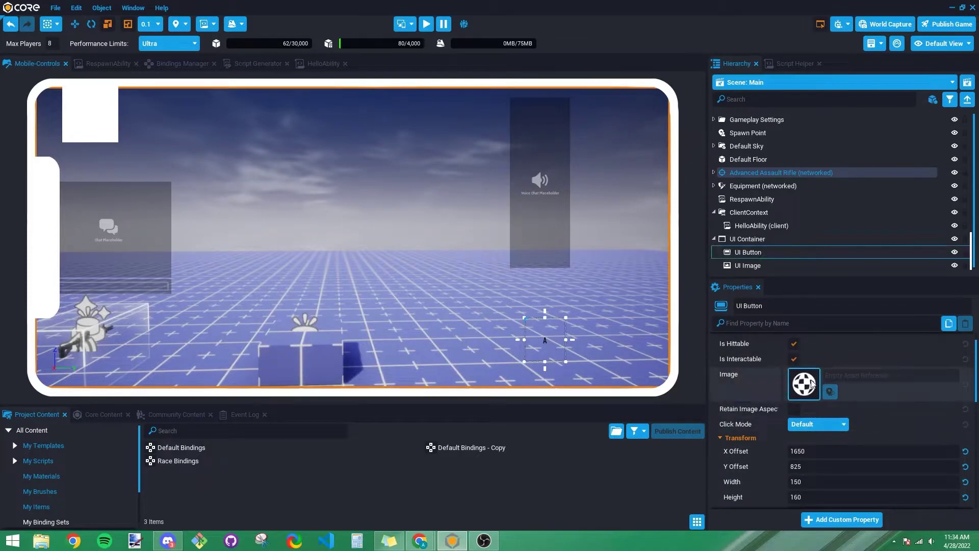
left_click(811, 383)
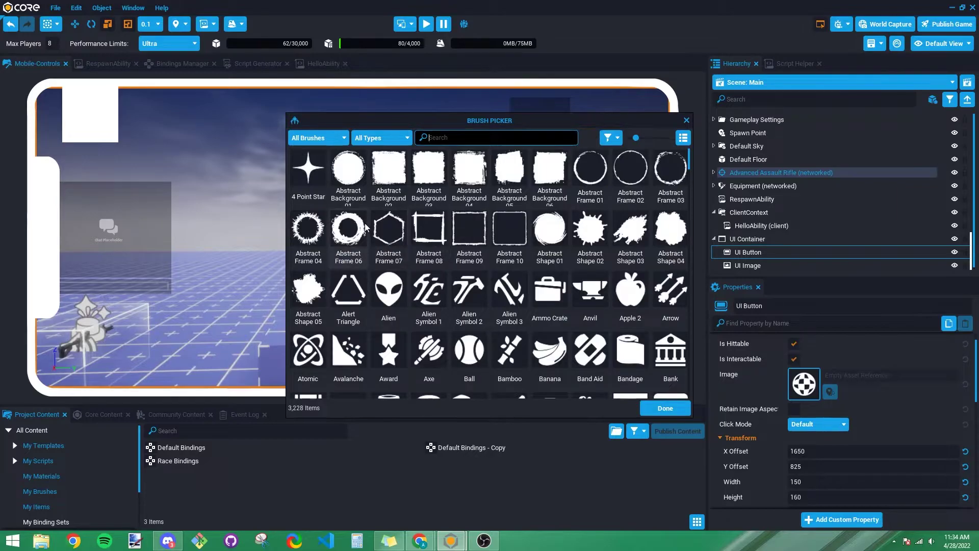
double_click(362, 183)
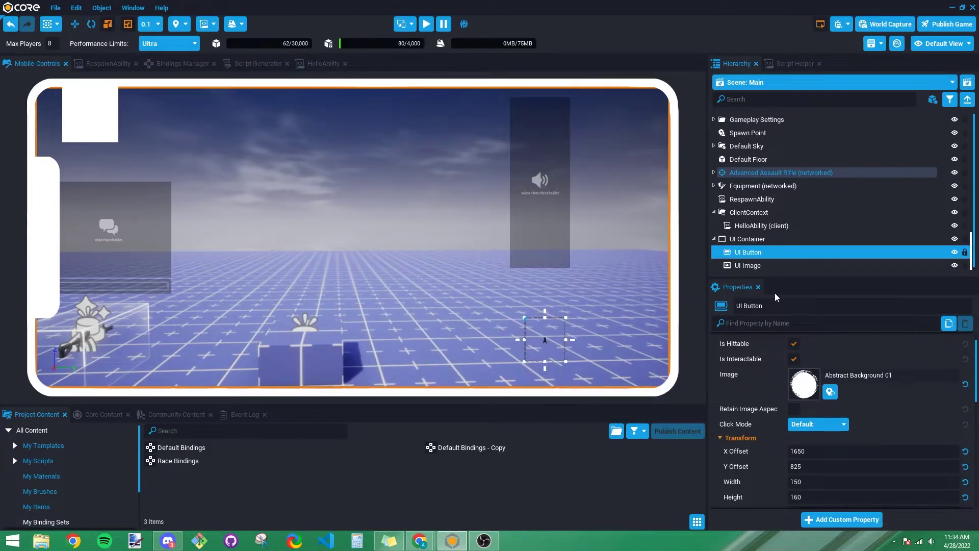
- Set the UI Button's Button Color to a semi-transparent green with R 0.0, G 0.94 and B about 0.06
scroll(830, 441, "down", 6)
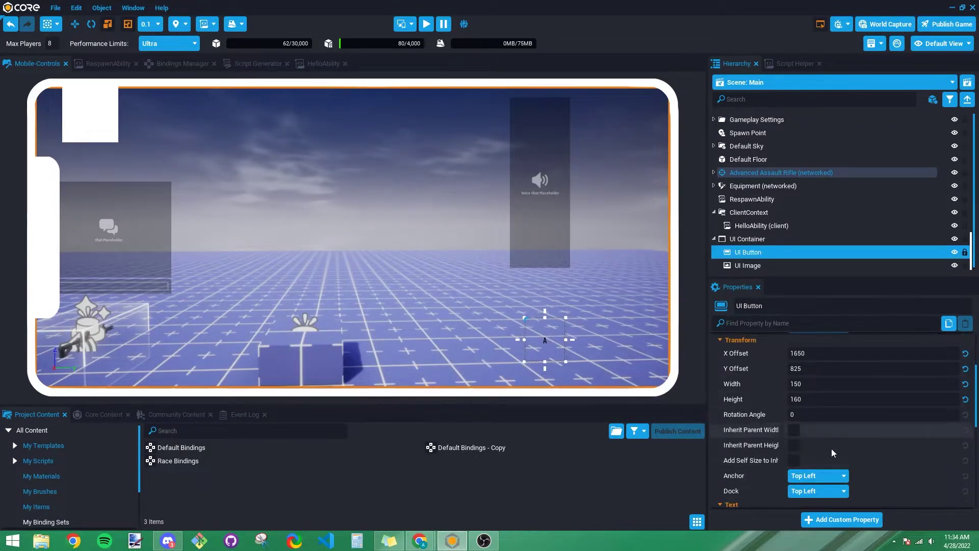
scroll(835, 432, "down", 3)
left_click(800, 406)
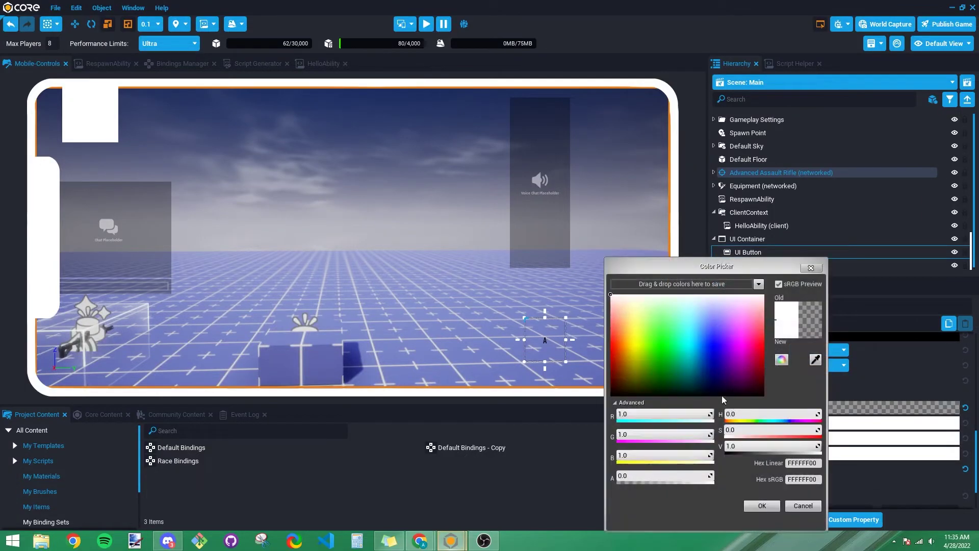
left_click(662, 348)
left_click_drag(683, 476, 669, 475)
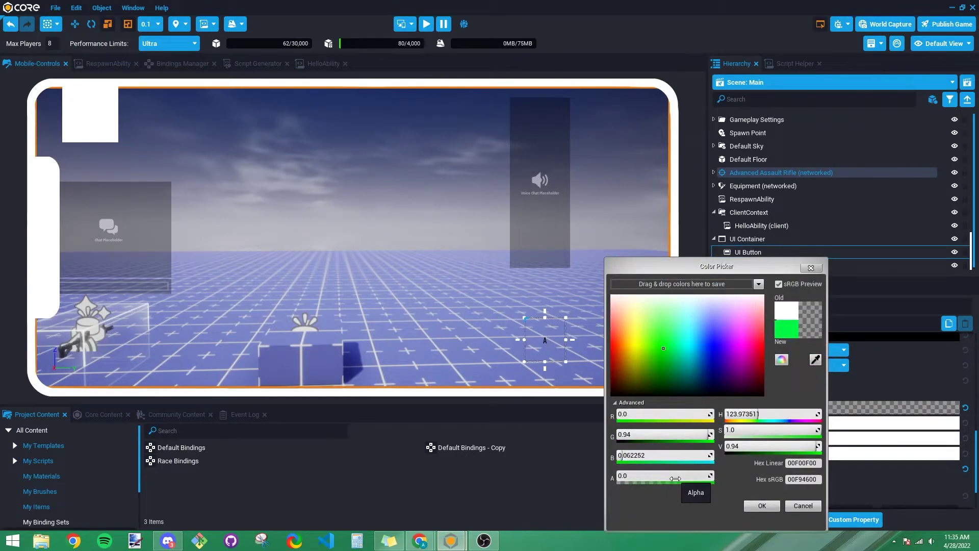
left_click(756, 510)
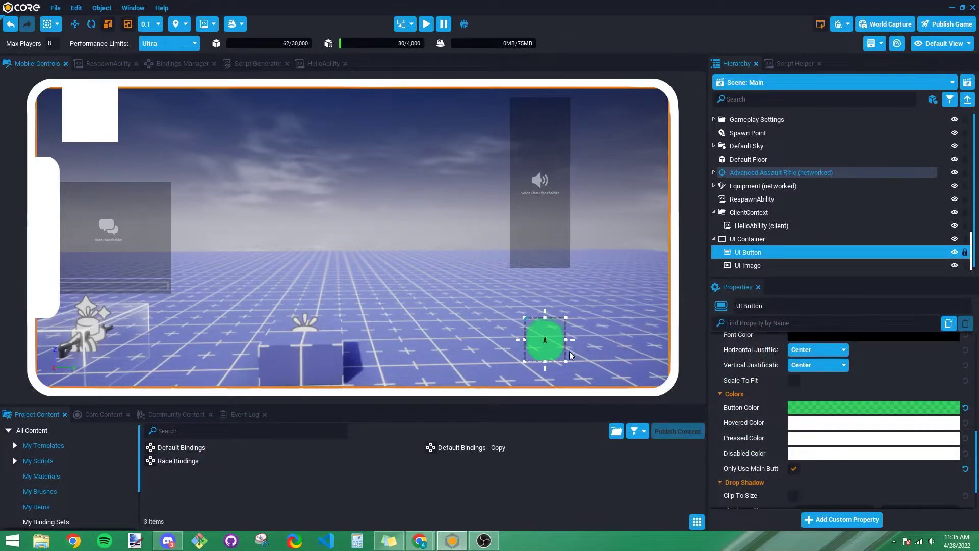
- Enable Scale To Fit for the UI Button's text and set its Bound Action to Jump
scroll(822, 385, "up", 1)
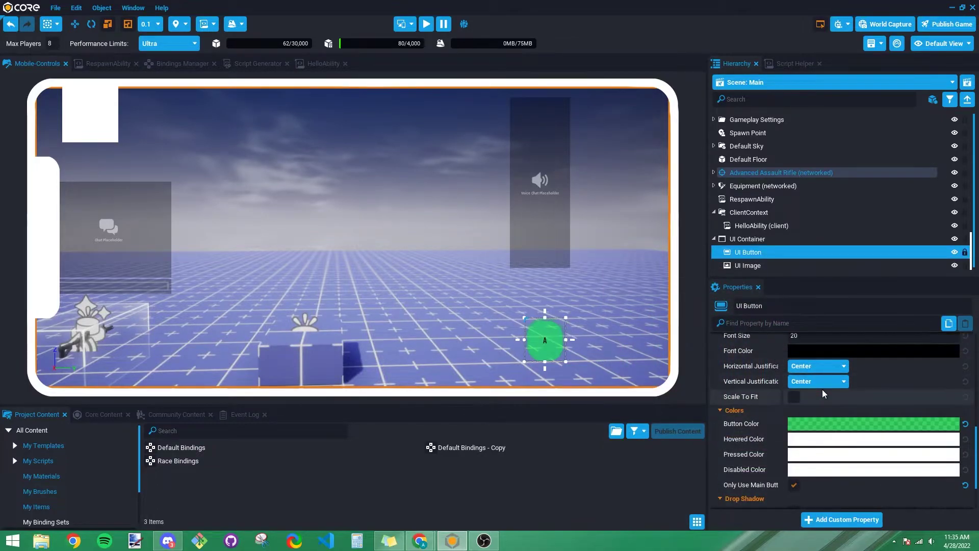
left_click(795, 400)
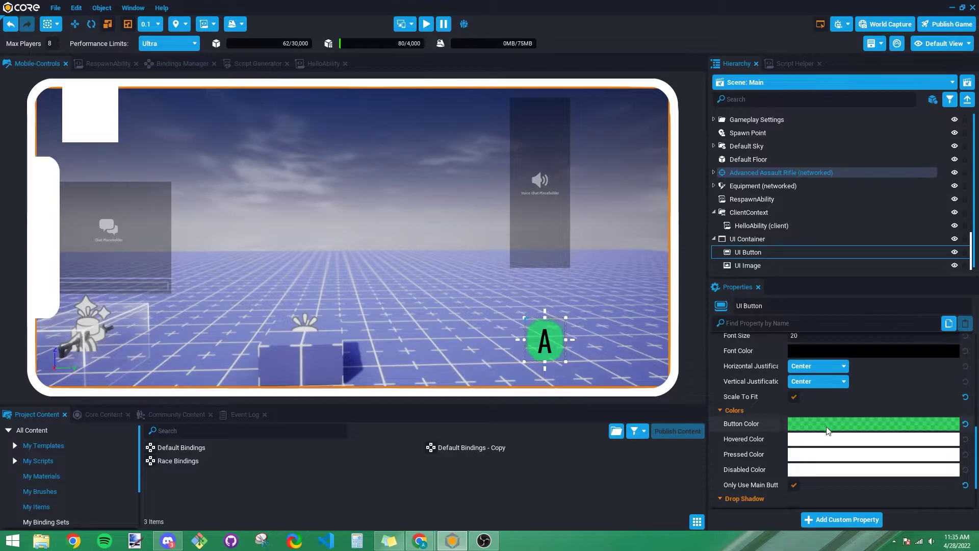
scroll(831, 425, "down", 5)
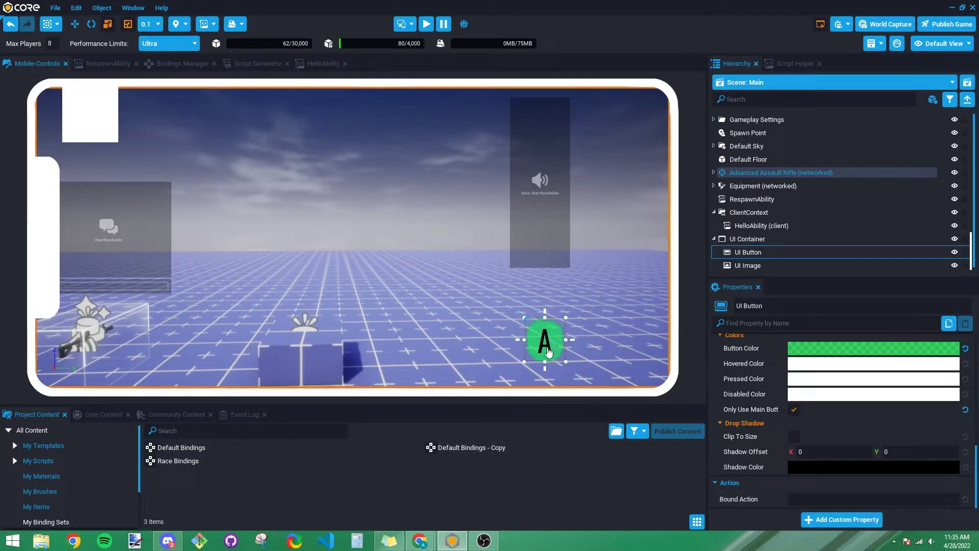
left_click(815, 499)
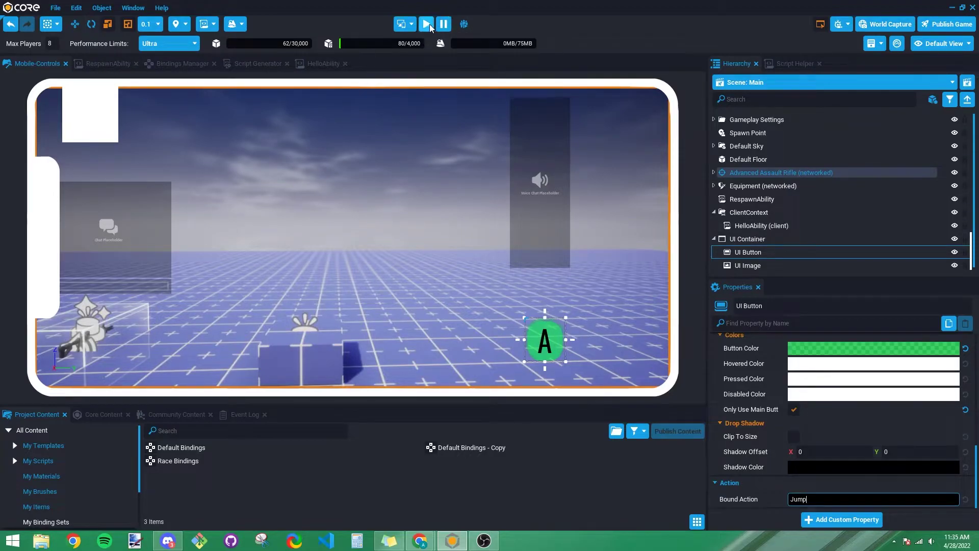
- Delete the UI Image from the UI Container and select the UI Button
left_click(739, 266)
key("Delete")
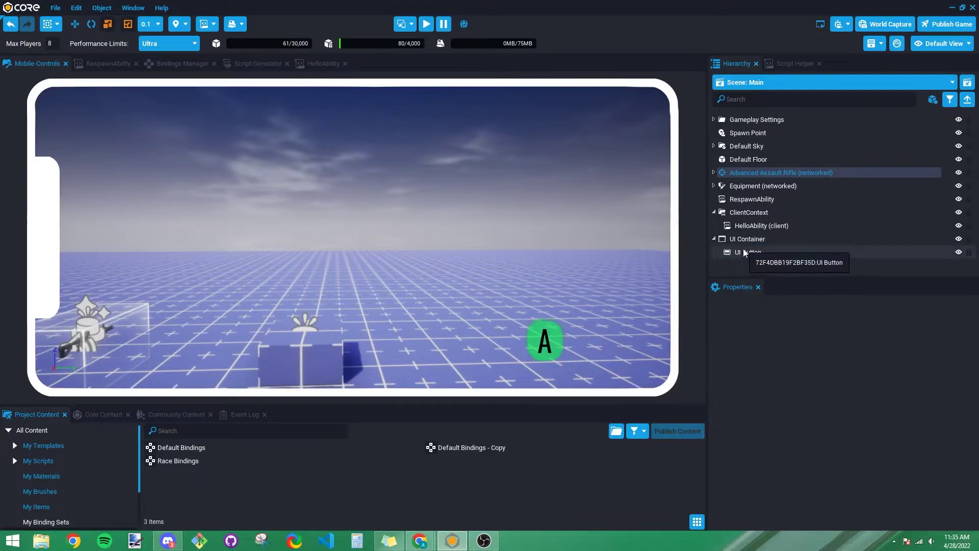
left_click(561, 320)
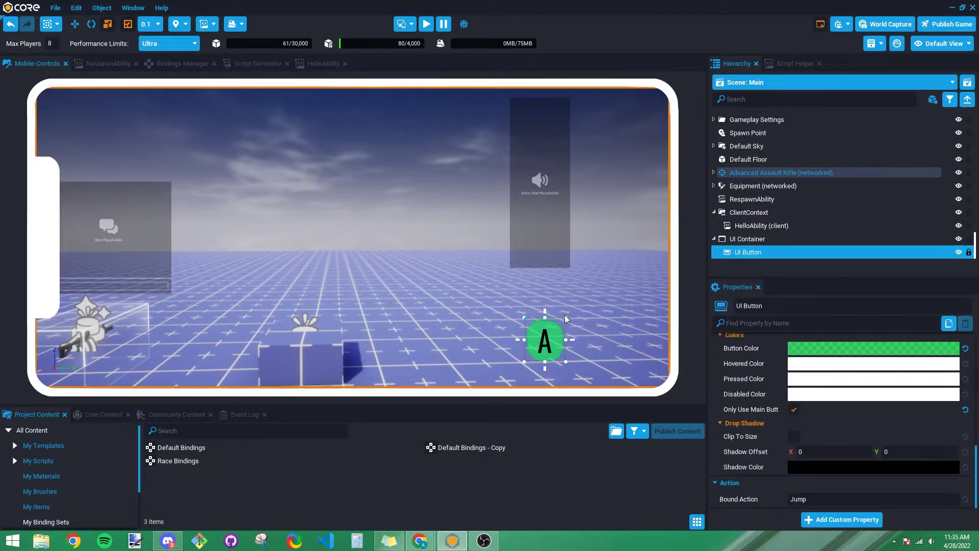
- Preview the game and test jumping with the green A button together with touch movement of the character
left_click(427, 24)
left_click(552, 340)
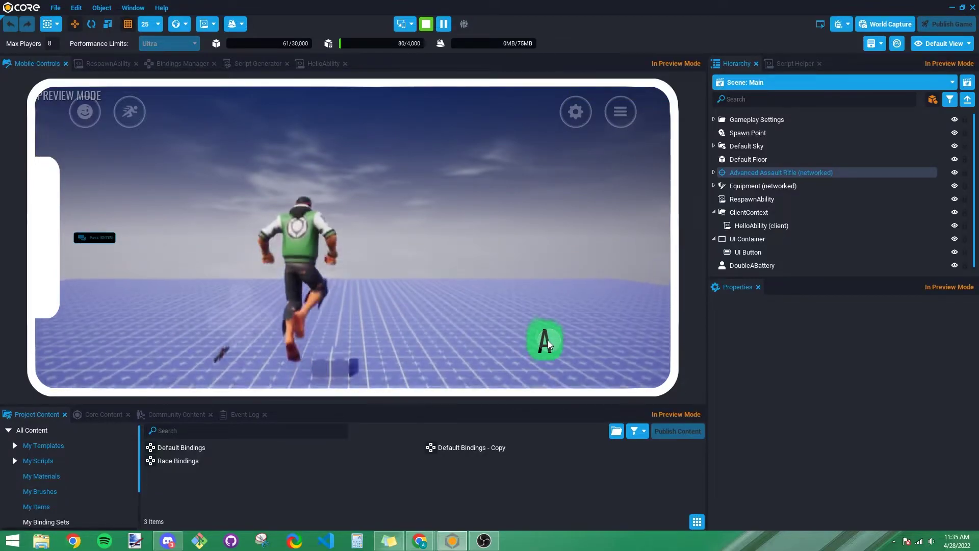
left_click_drag(189, 262, 162, 211)
left_click(551, 342)
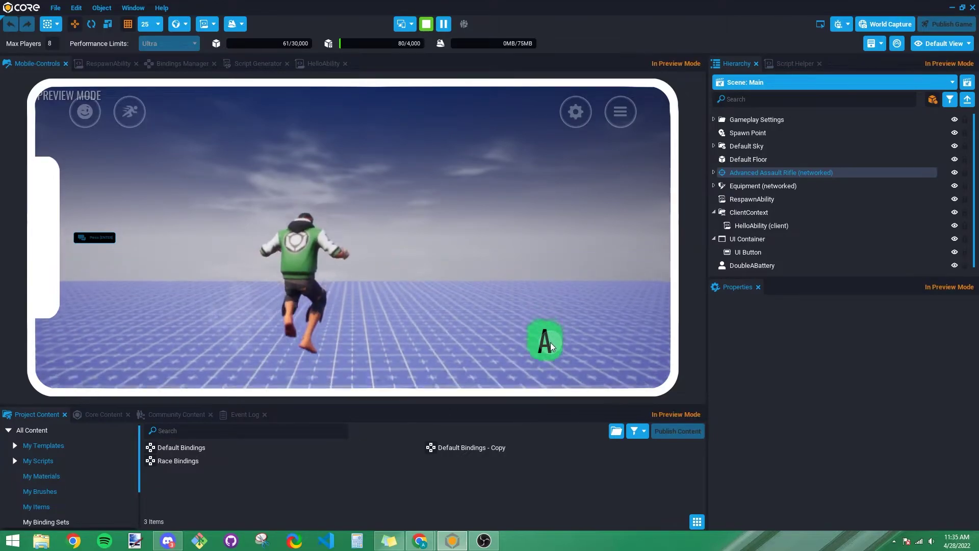
left_click_drag(548, 350, 492, 319)
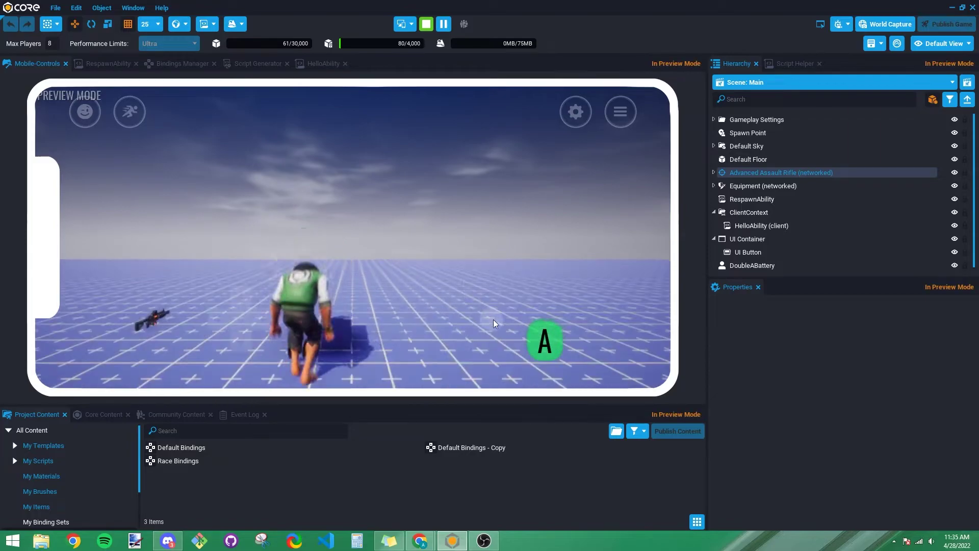
left_click_drag(232, 300, 231, 254)
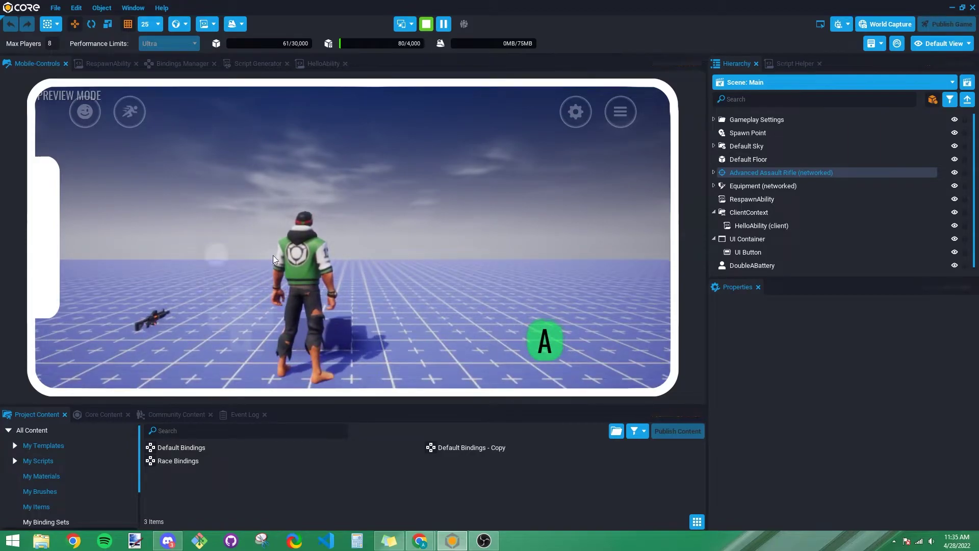
- Expand the Gameplay Settings folder, stop the preview and open the UI Button's Bound Action for editing
left_click(713, 120)
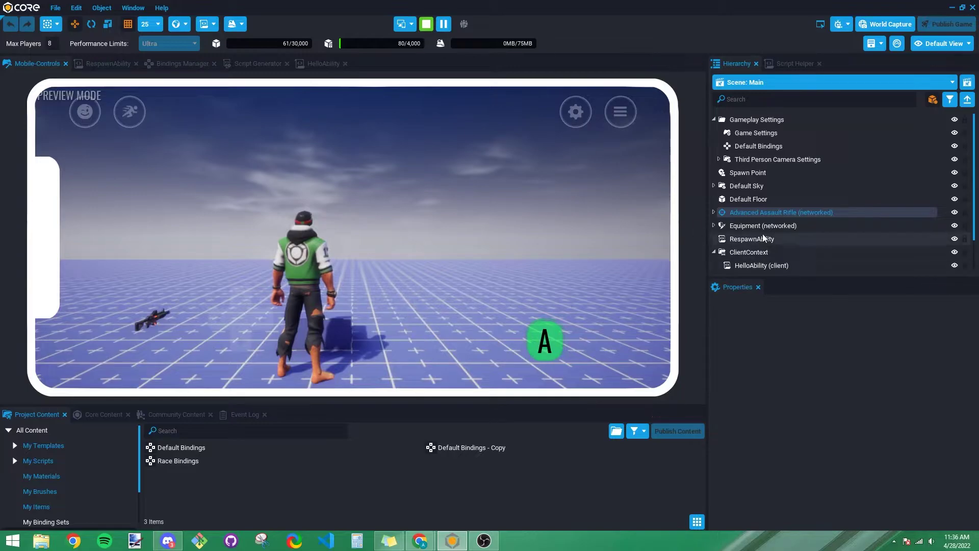
left_click(426, 24)
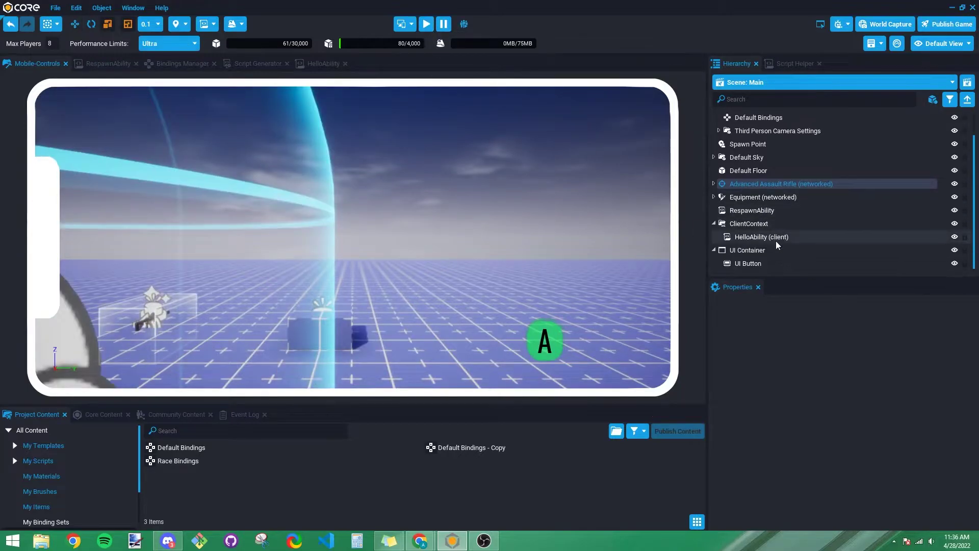
left_click(758, 262)
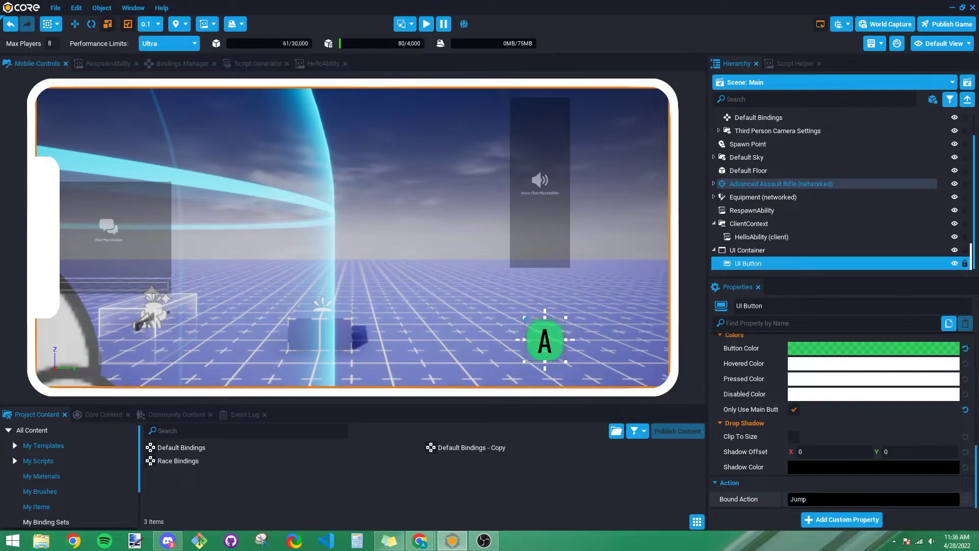
left_click(798, 498)
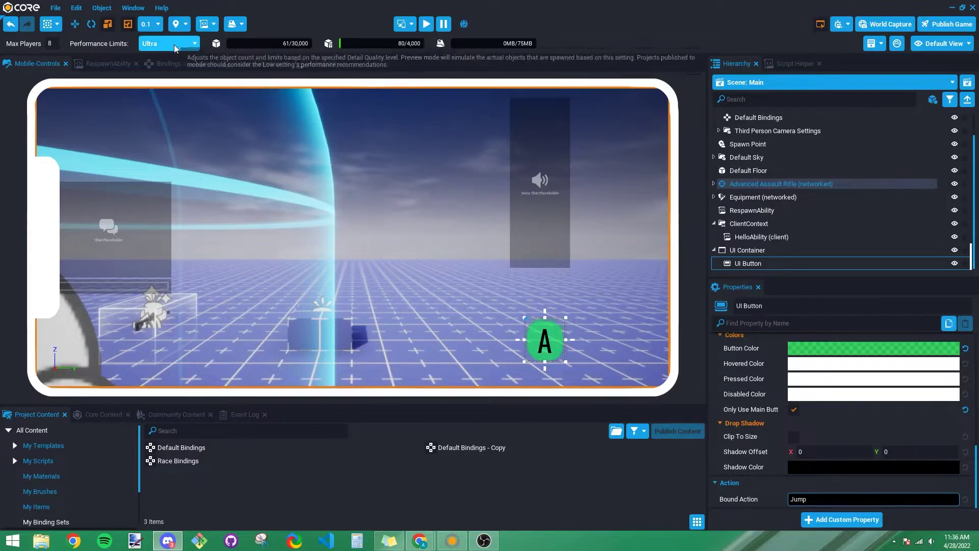
- Upload spritesheet.png from the Downloads folder to the Media Library
left_click(123, 9)
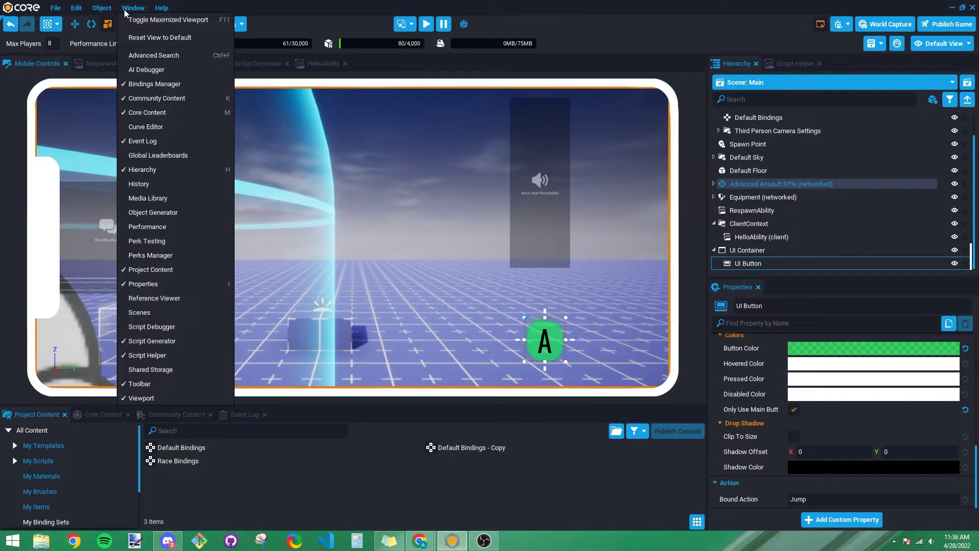
left_click(150, 199)
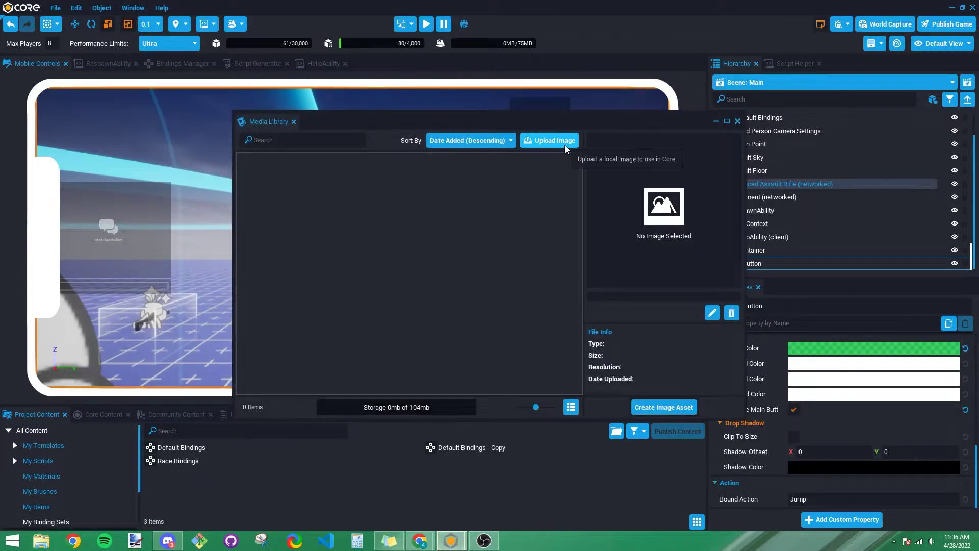
left_click(564, 145)
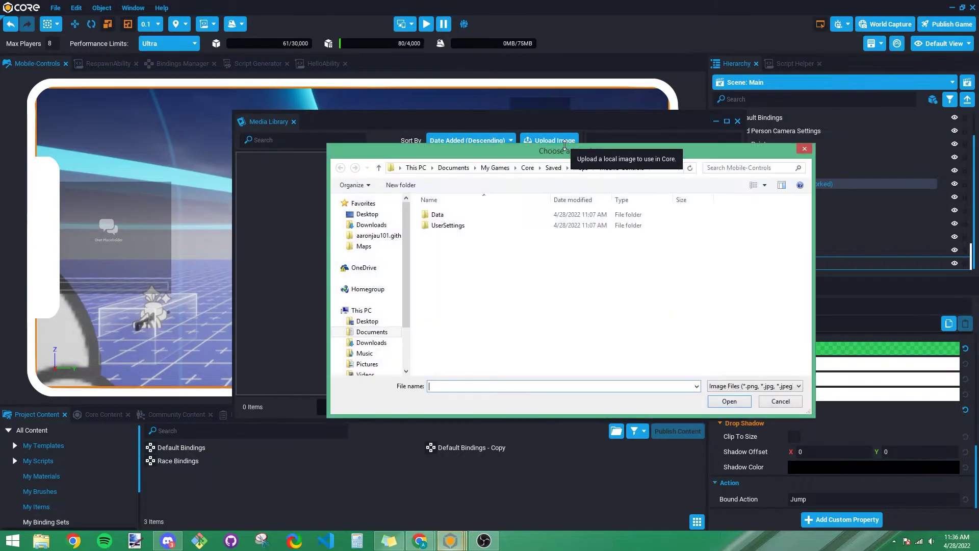
left_click(372, 227)
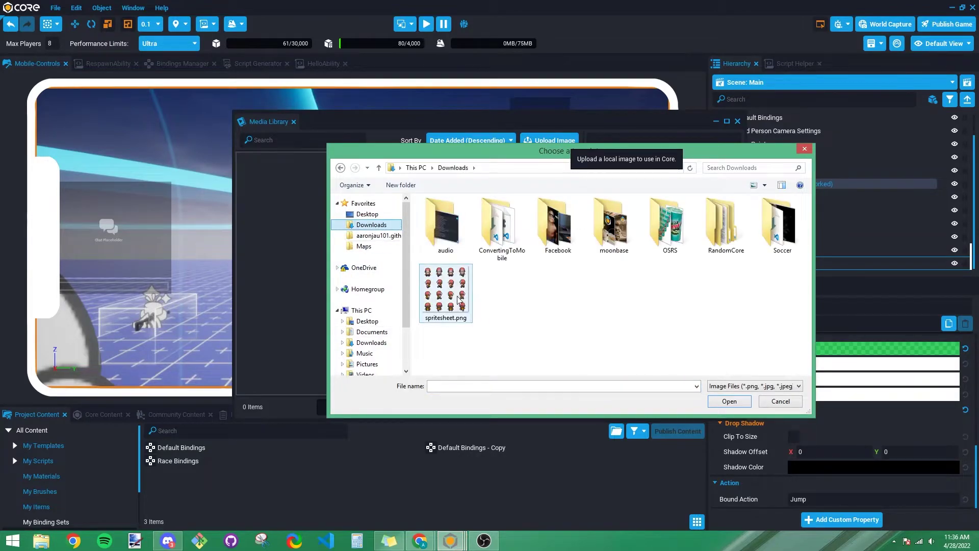
double_click(448, 291)
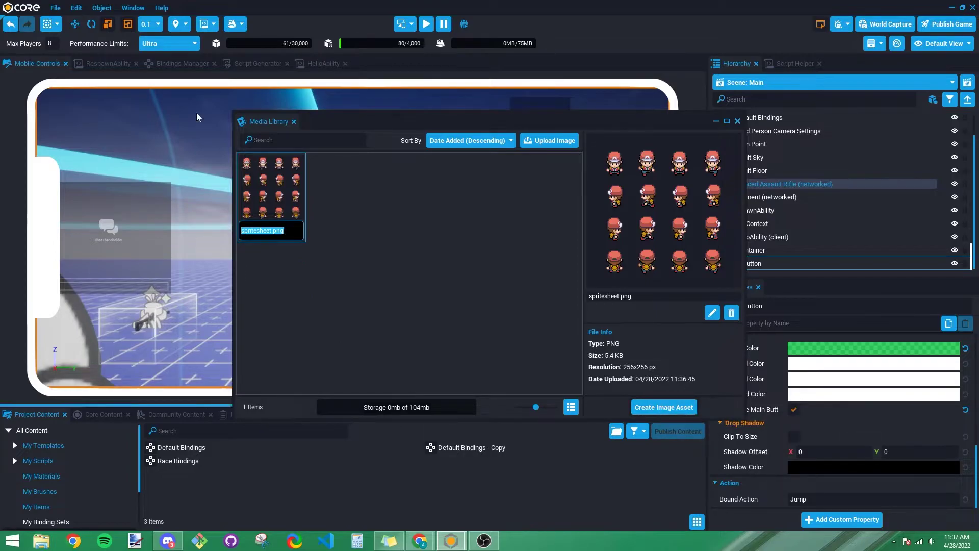
- Create an image asset from spritesheet.png, keep its default name and close the Media Library
left_click(668, 409)
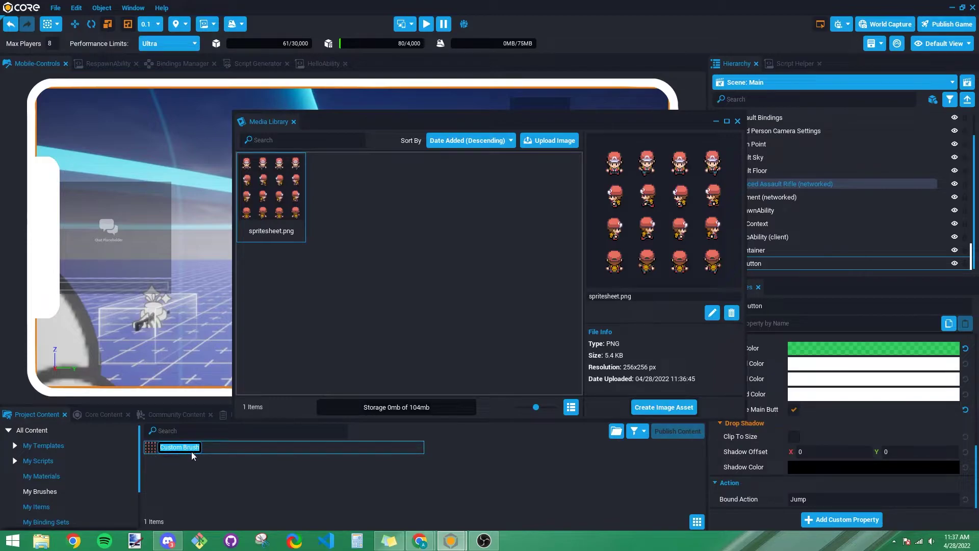
key("Return")
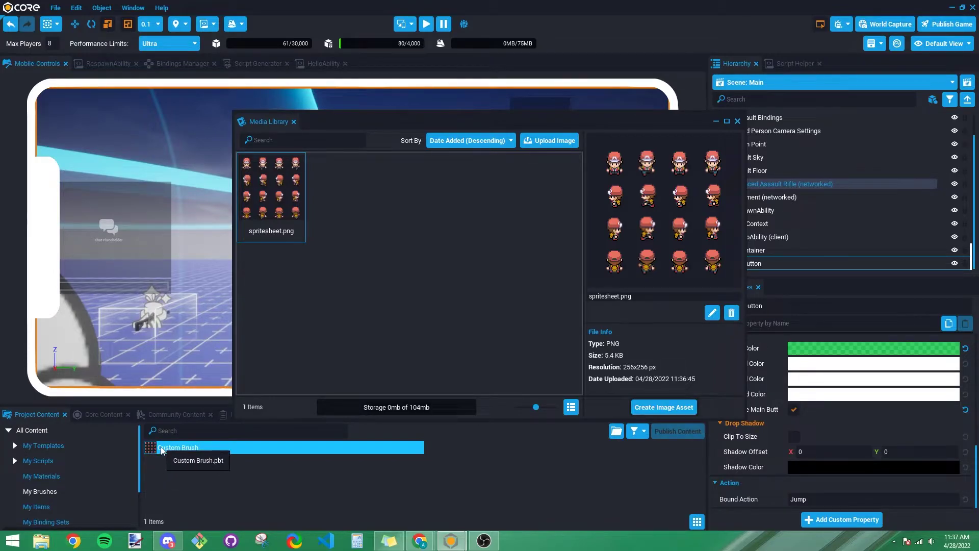
left_click(737, 122)
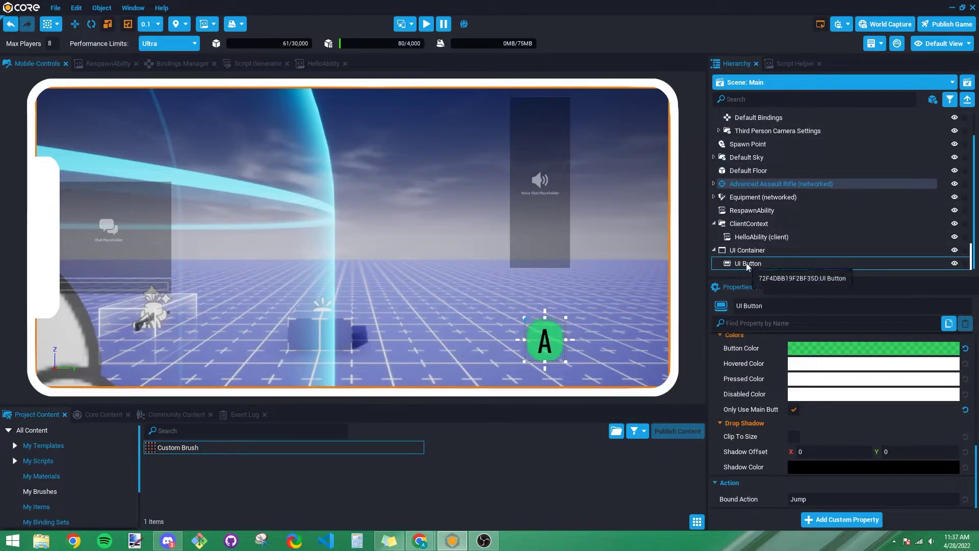
- Create a UI Image inside the UI Container
right_click(747, 250)
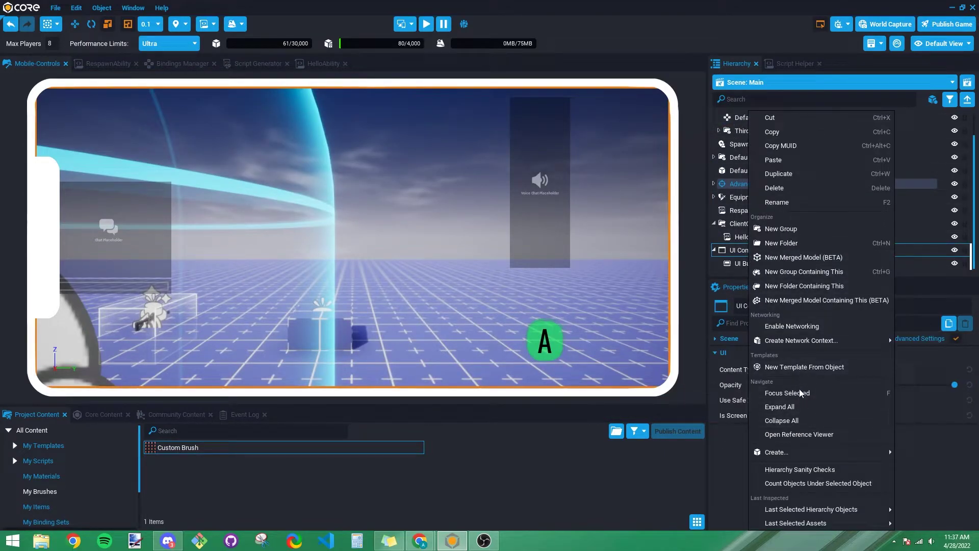
mouse_move(786, 451)
mouse_move(676, 497)
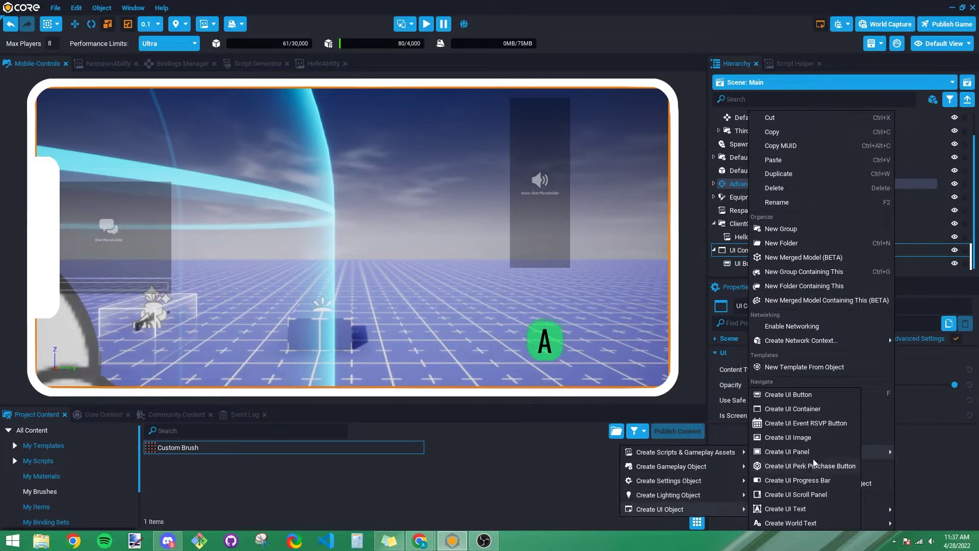
left_click(801, 438)
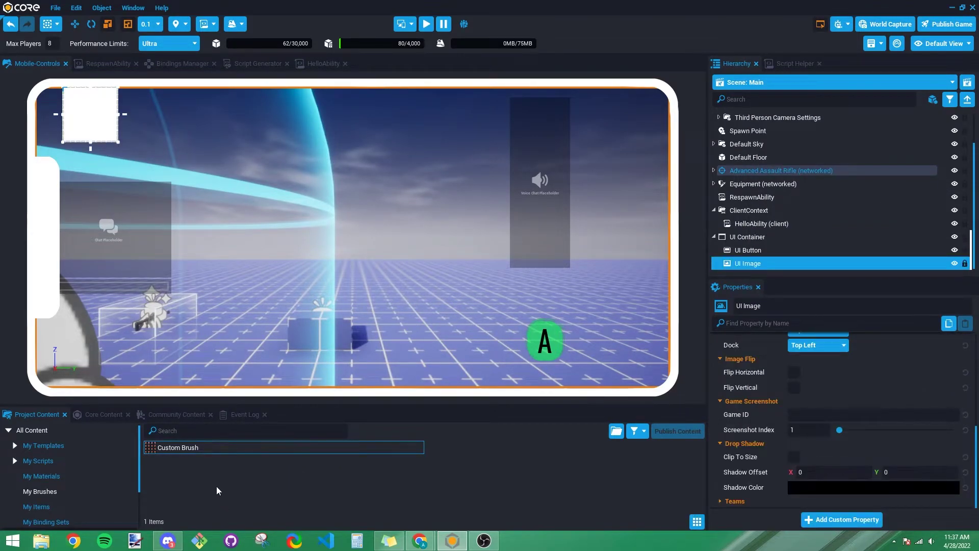
- Assign Custom Brush as the UI Image's image and enlarge the UI Image to 625 wide by 600 high
scroll(828, 415, "up", 2)
scroll(827, 414, "up", 5)
mouse_move(185, 449)
left_mouse_down()
mouse_move(345, 411)
mouse_move(836, 406)
mouse_move(810, 395)
left_mouse_up()
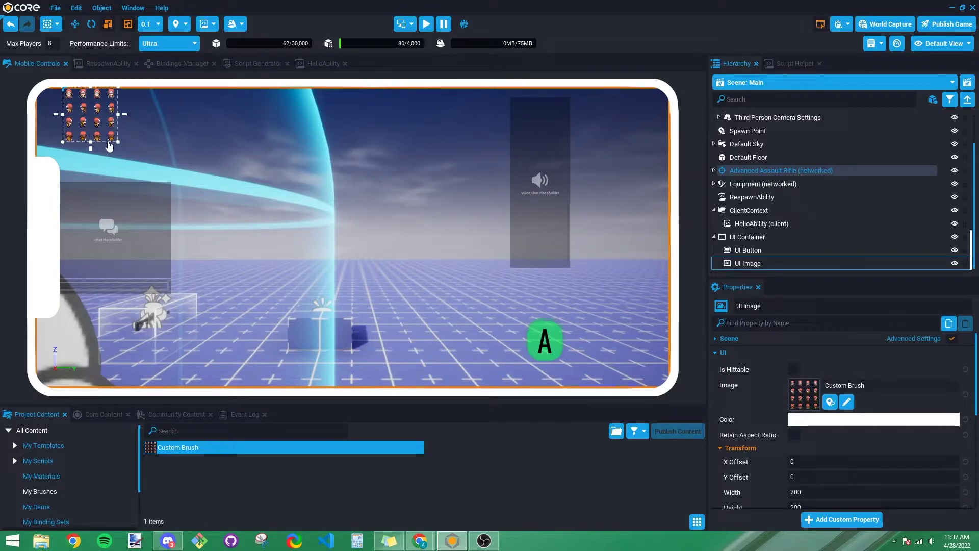
left_click_drag(118, 141, 236, 255)
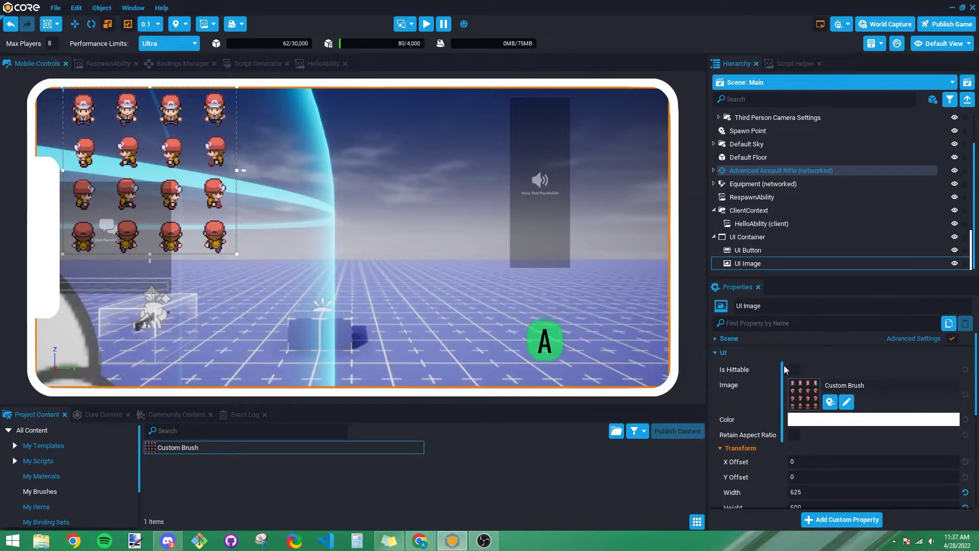
- Create a UI Panel in the UI Container and fit it around the first sprite, 150 by 150 with a Y offset of 25
right_click(745, 263)
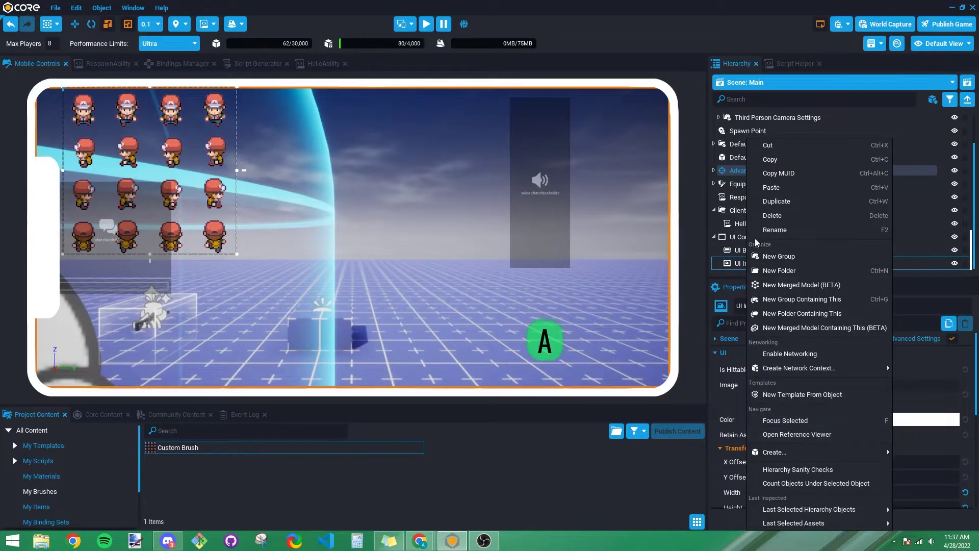
left_click(736, 237)
right_click(740, 237)
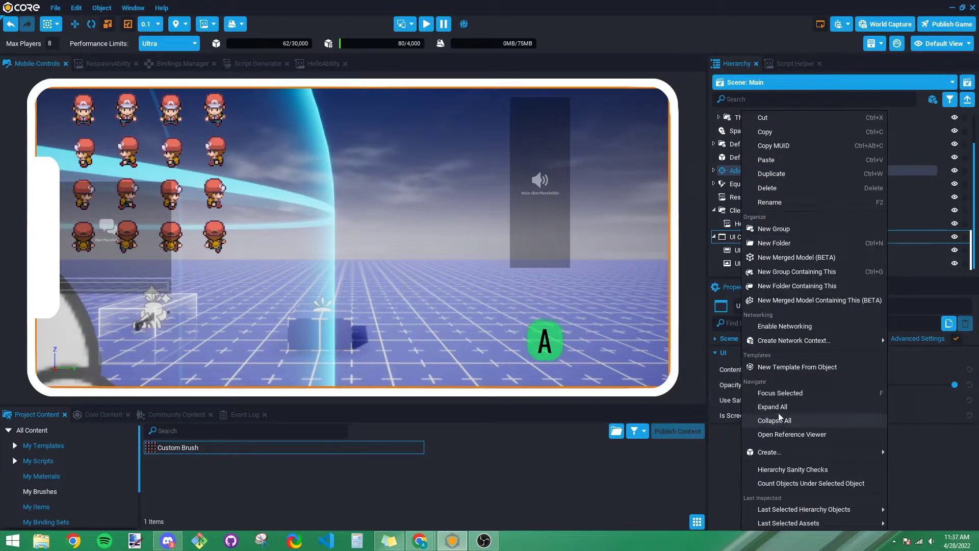
mouse_move(769, 452)
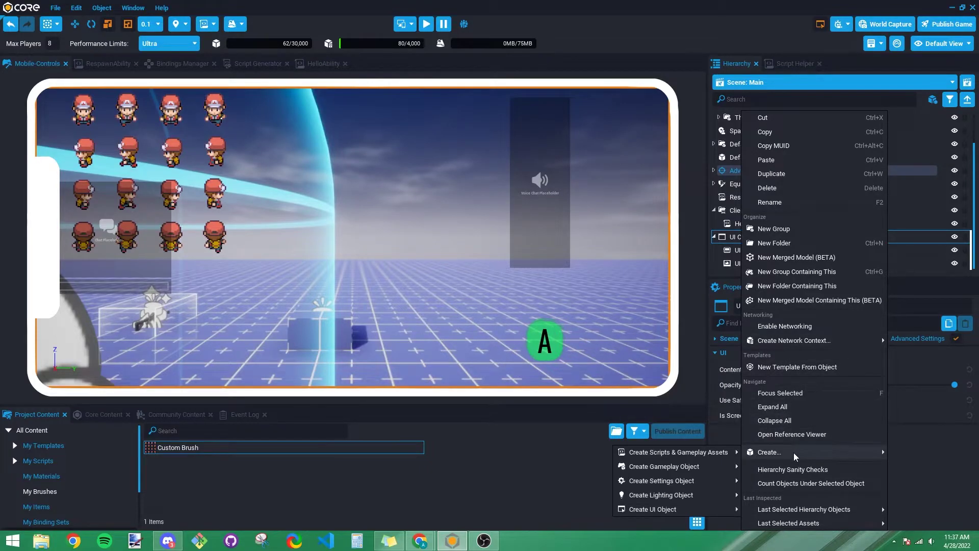
mouse_move(678, 508)
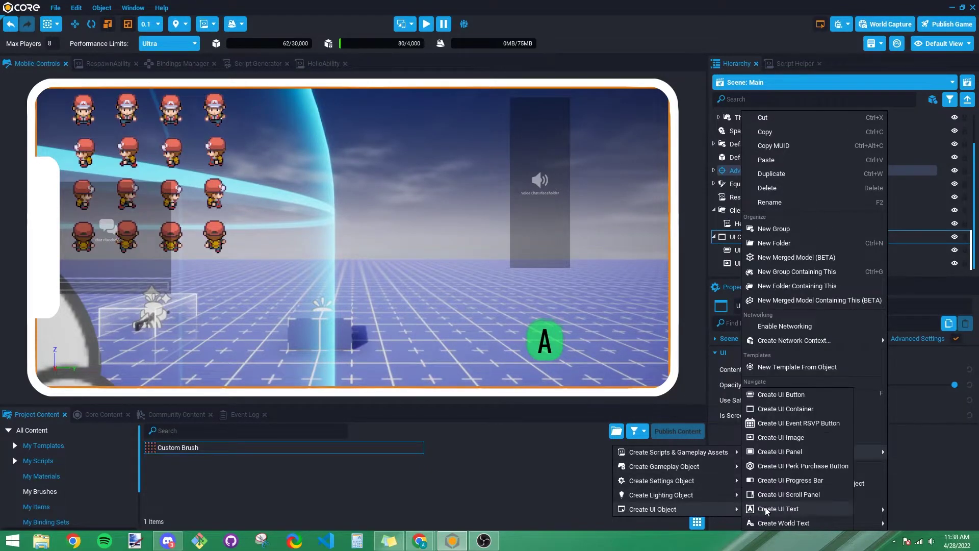
left_click(780, 452)
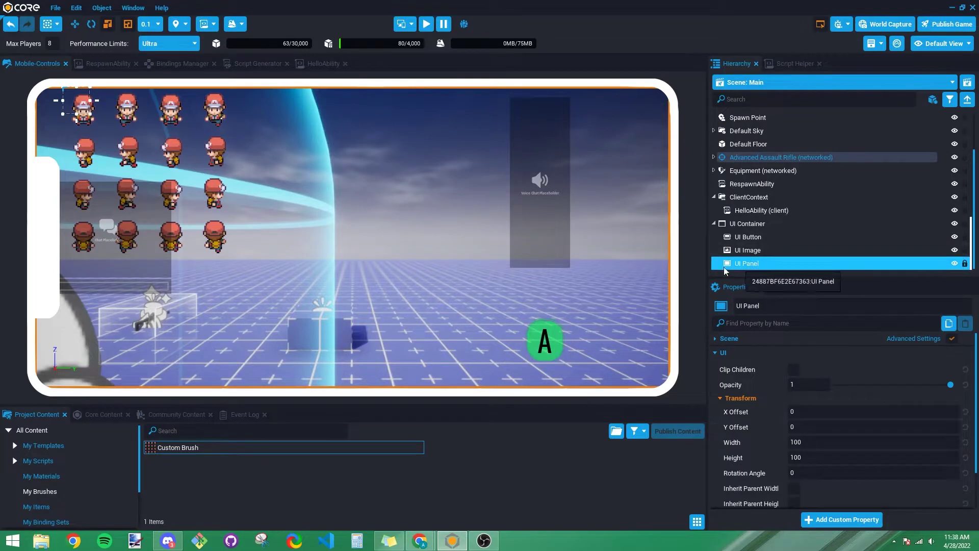
mouse_move(90, 116)
left_mouse_down()
mouse_move(102, 137)
mouse_move(88, 119)
left_mouse_up()
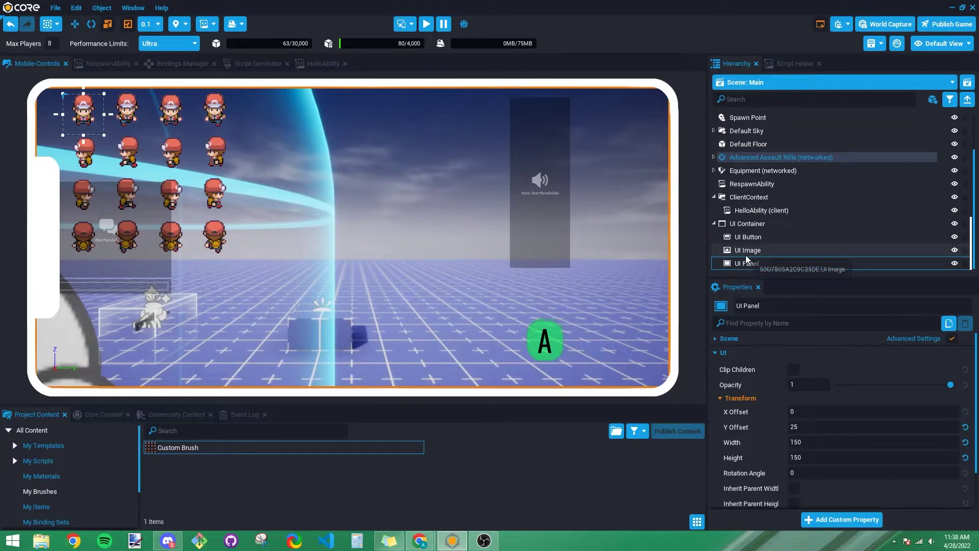
- Nest the UI Image inside the UI Panel and enable Clip Children on the panel
left_click(757, 250)
left_click_drag(758, 250, 759, 266)
left_click(752, 253)
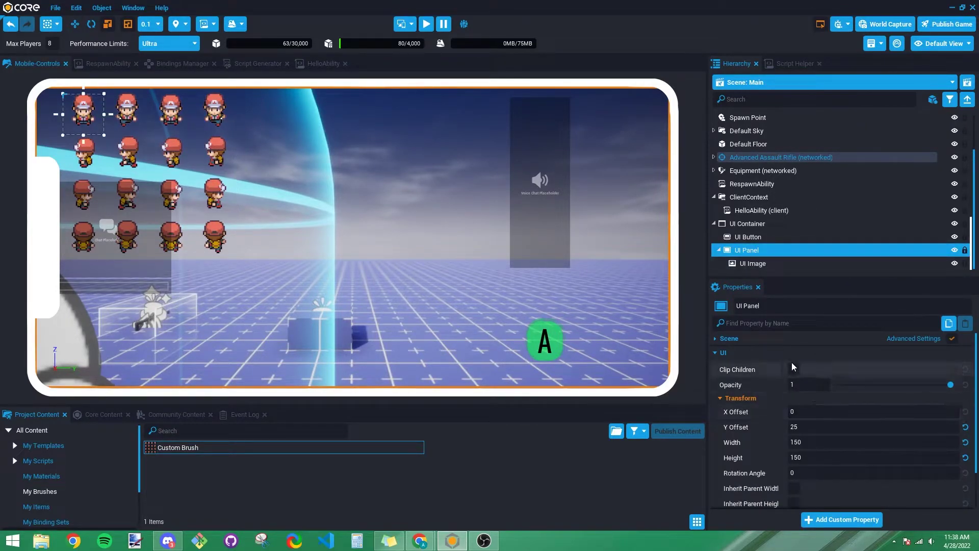
left_click(794, 368)
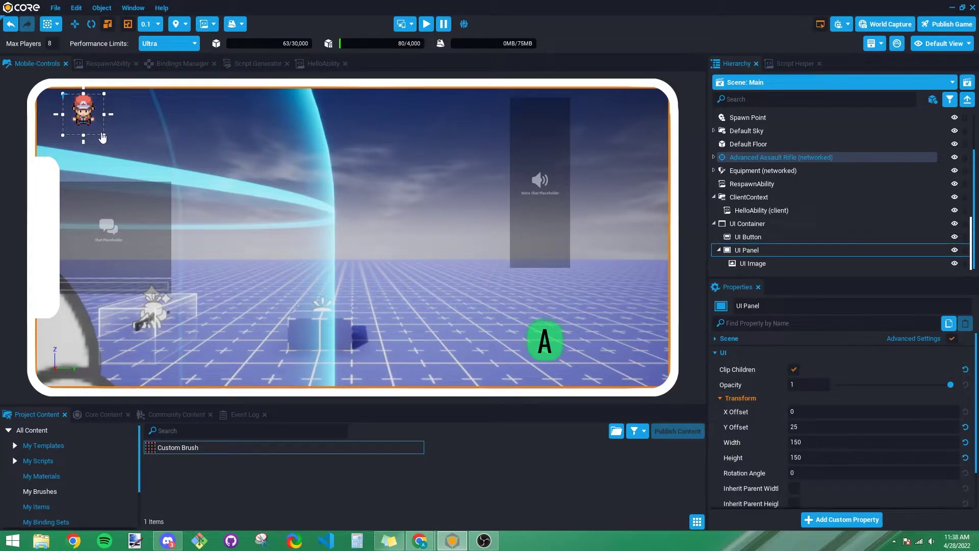
- Move the UI Panel to a Y offset of about 125 and shift its UI Image to an X offset of about -154 to frame the second sprite
left_click_drag(102, 132, 143, 144)
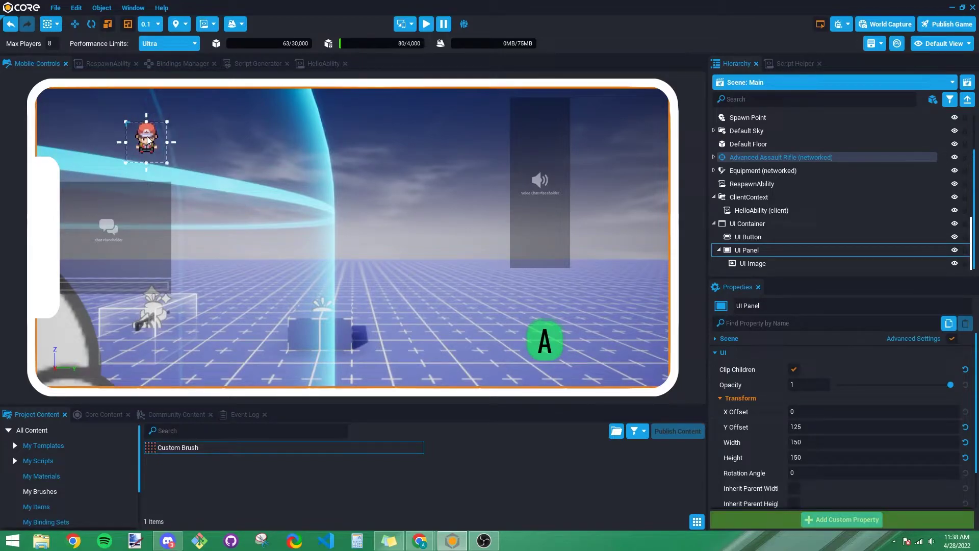
left_click(751, 264)
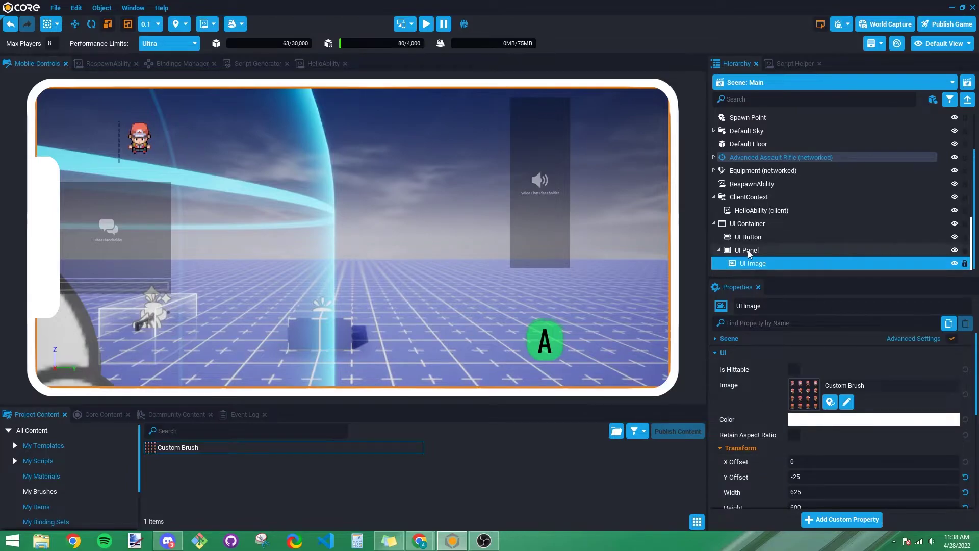
left_click_drag(785, 461, 706, 461)
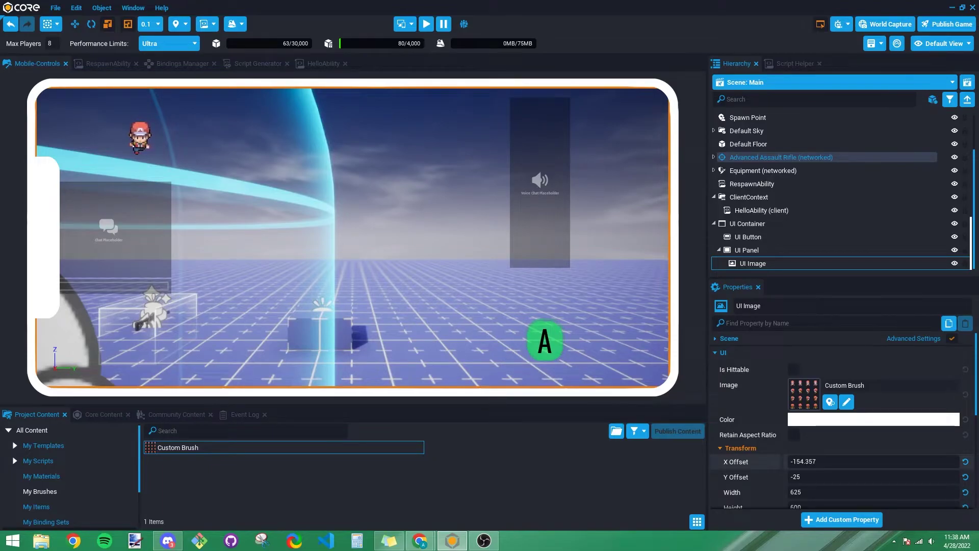
left_click(816, 460)
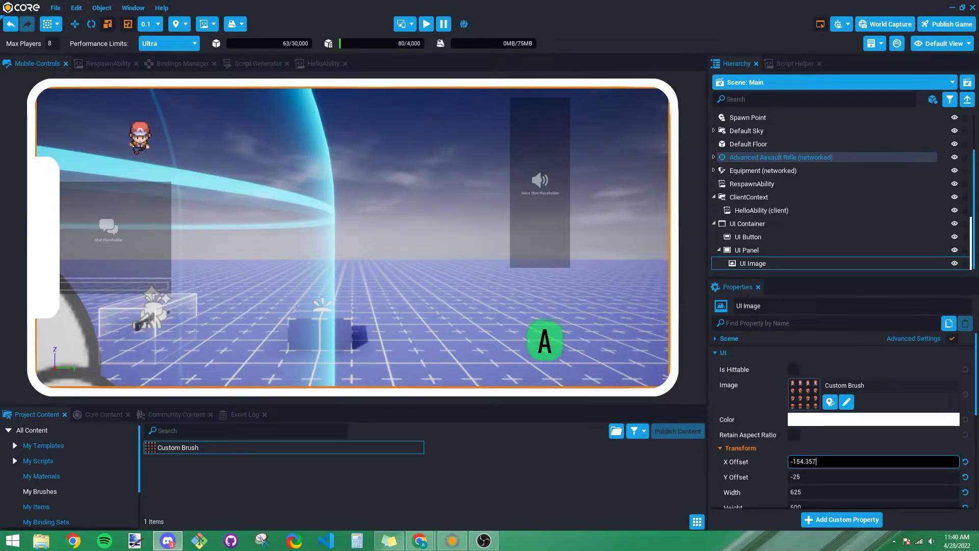
- Switch to the Core documentation in the browser and open the Media Library page of the editor manual
left_click(452, 540)
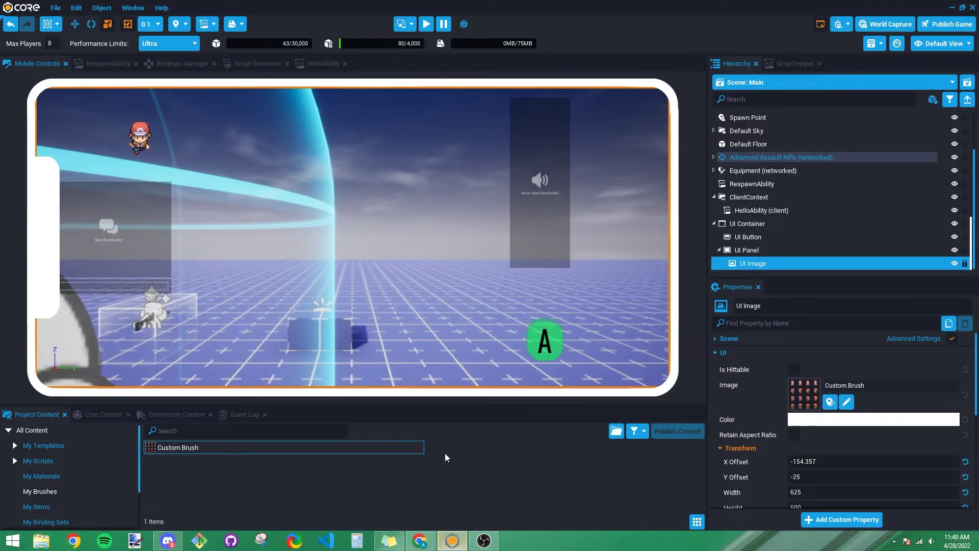
mouse_move(420, 541)
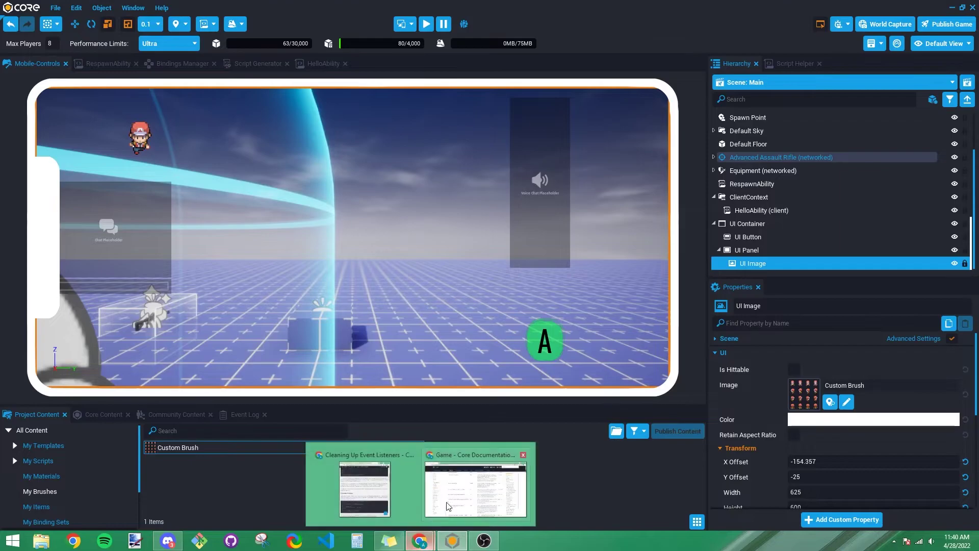
left_click(442, 462)
scroll(132, 223, "up", 10)
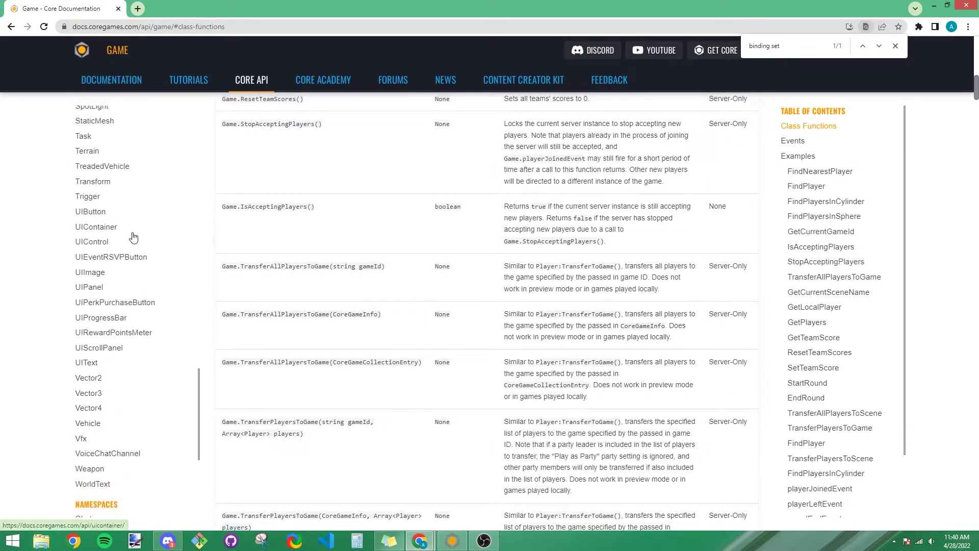
scroll(133, 222, "up", 6)
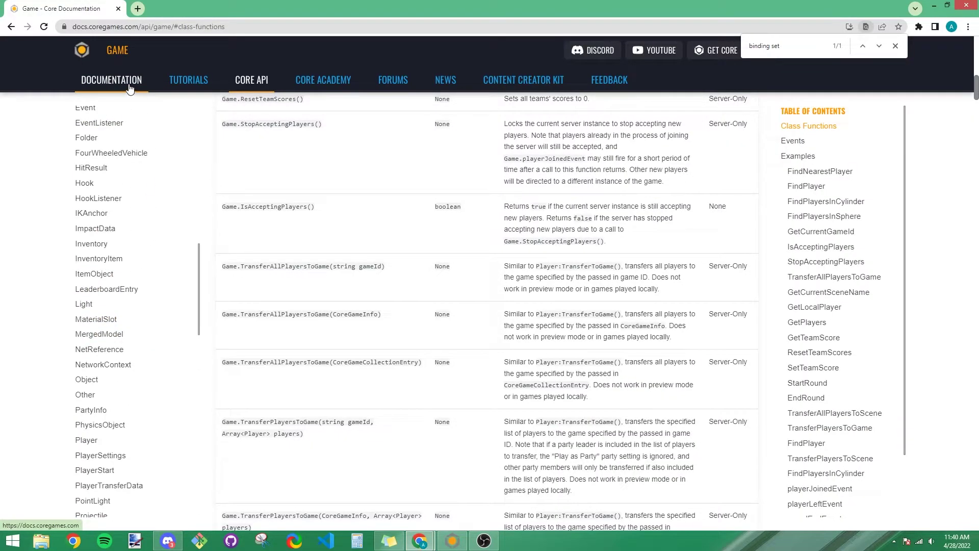
left_click(129, 99)
scroll(102, 278, "down", 10)
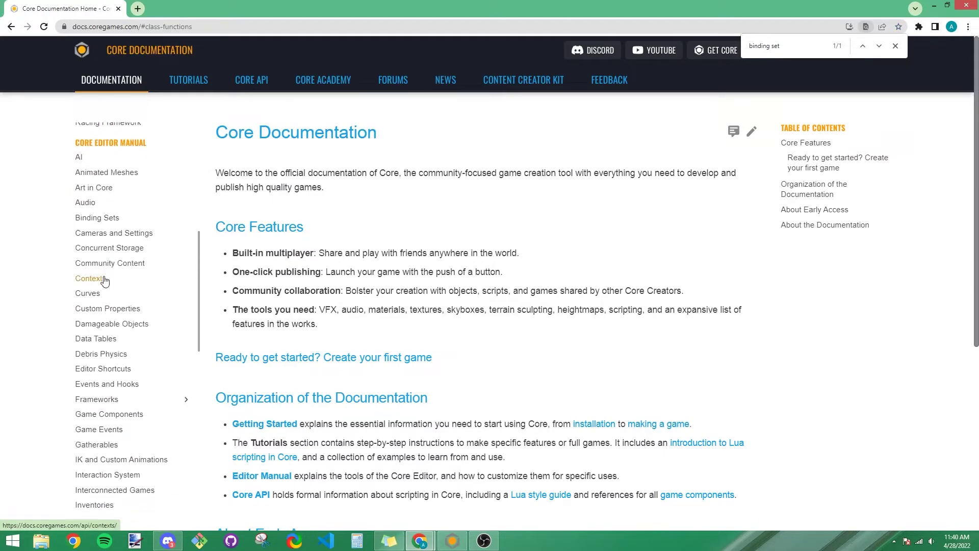
left_click(107, 398)
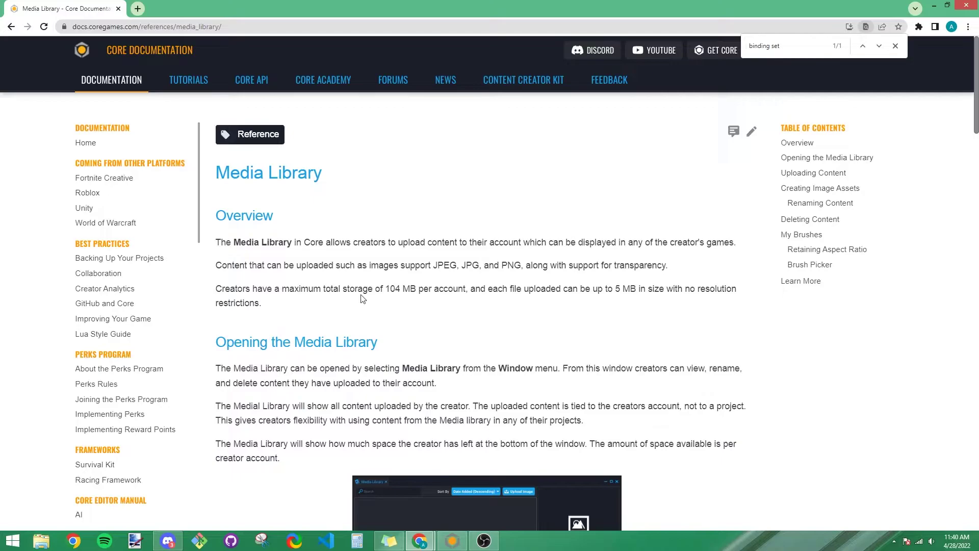
- Read the Media Library page's storage limits and its sections on uploading content and creating image assets, and return to the Core editor
left_click_drag(372, 288, 439, 296)
scroll(439, 296, "down", 4)
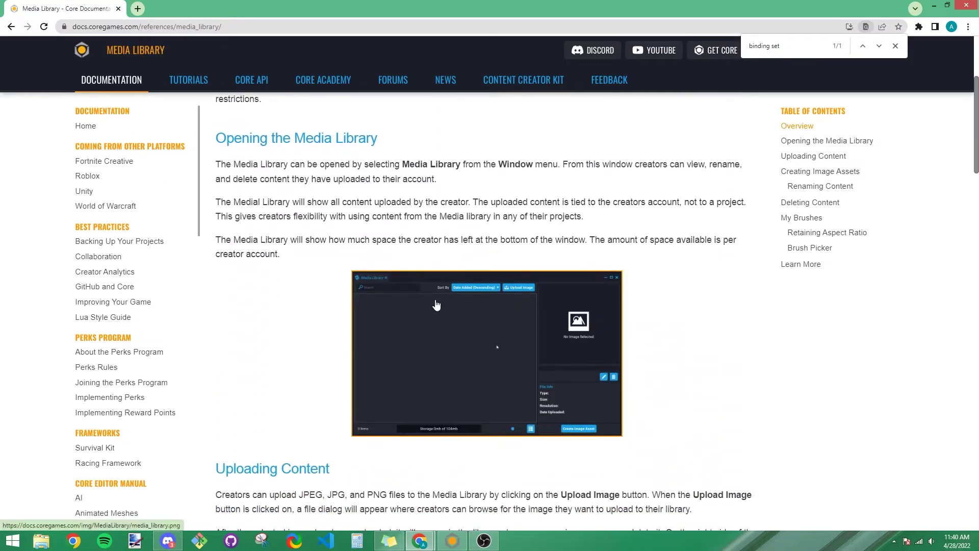
scroll(379, 270, "down", 4)
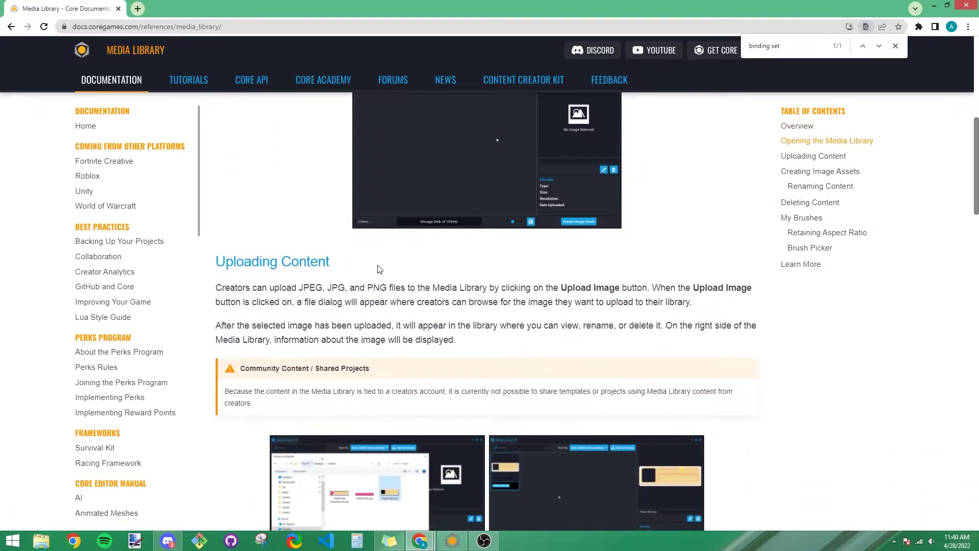
scroll(378, 266, "down", 2)
scroll(378, 264, "down", 5)
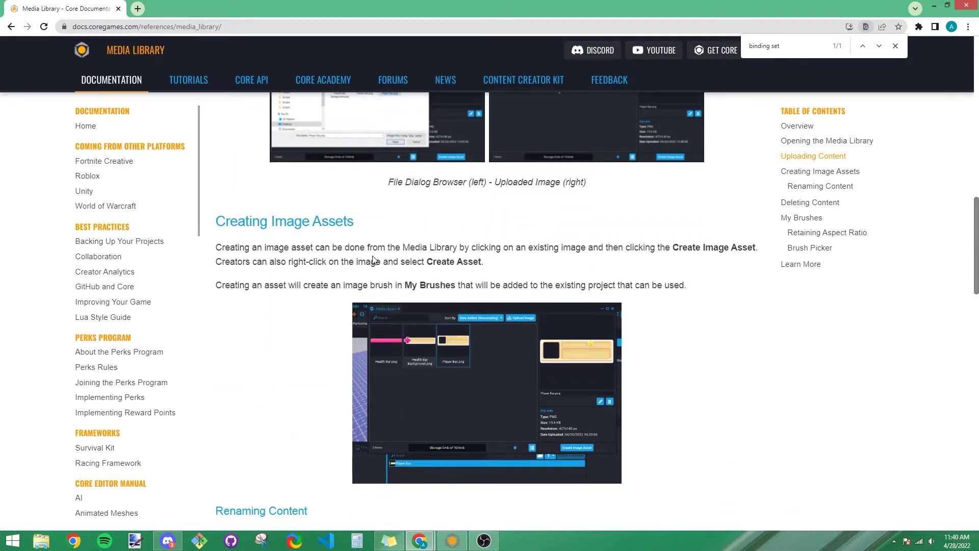
scroll(372, 260, "up", 15)
left_click(360, 252)
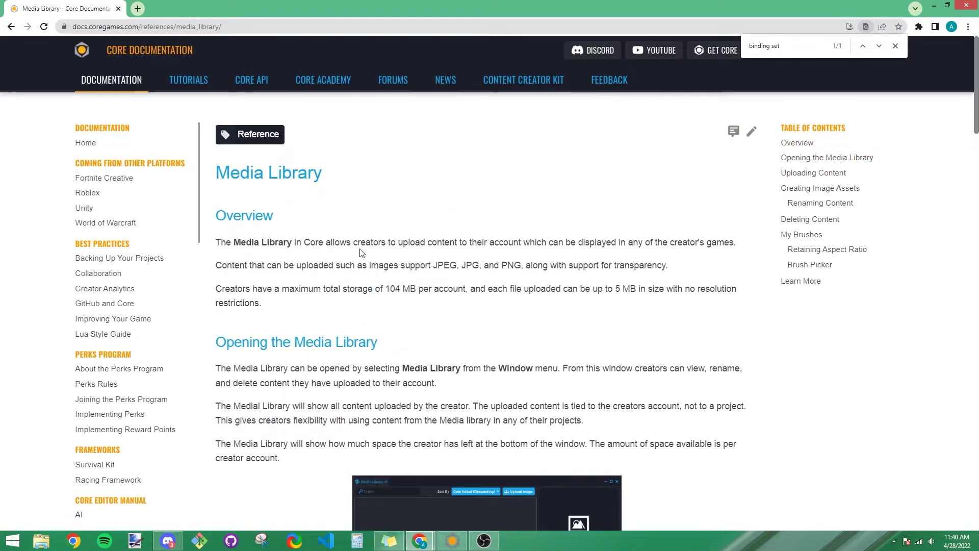
left_click(934, 5)
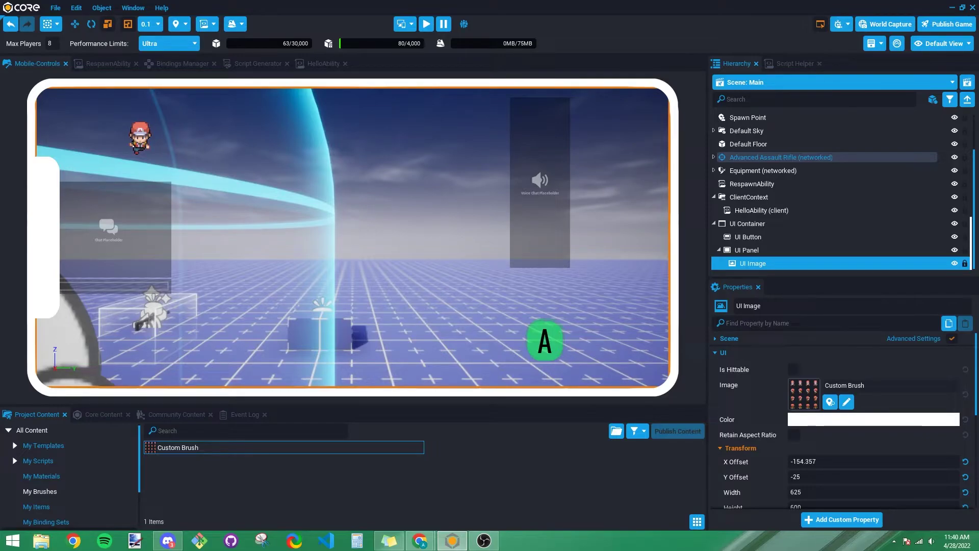
- Leave the project for the main menu, saving its changes, and open the ui practice project for editing
left_click(56, 9)
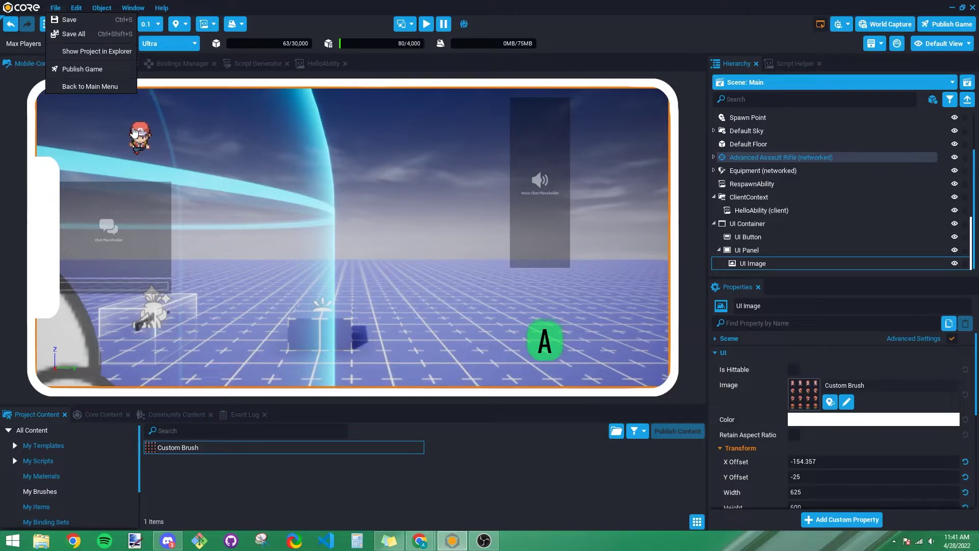
left_click(108, 87)
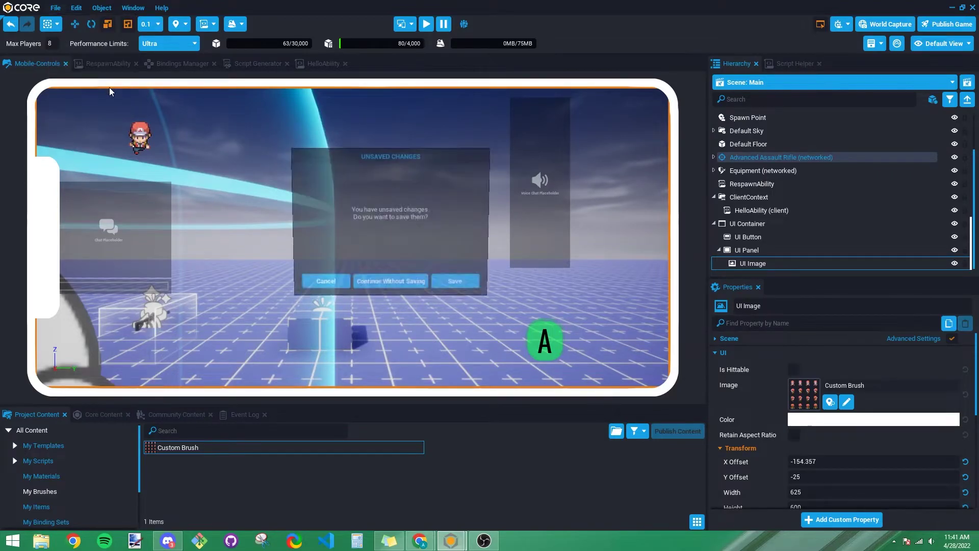
left_click(456, 287)
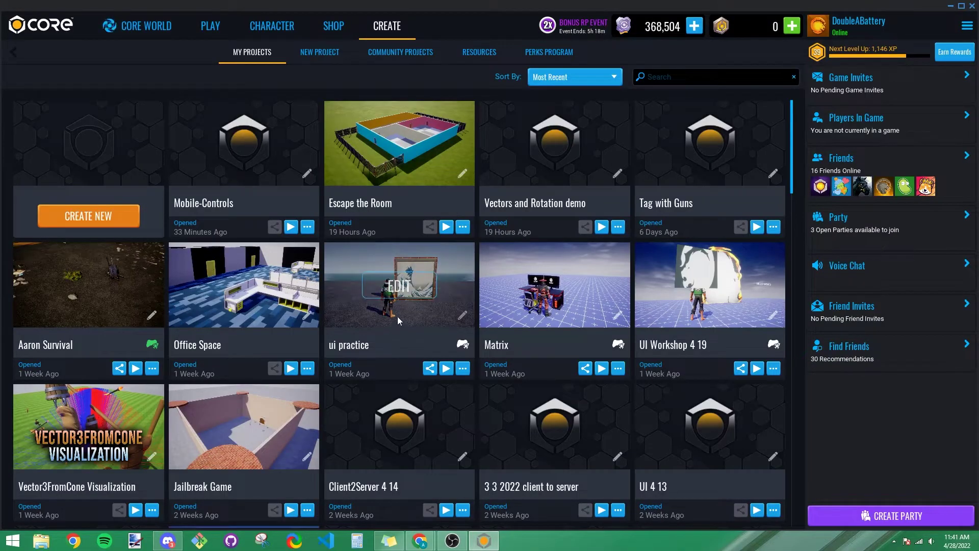
left_click(393, 290)
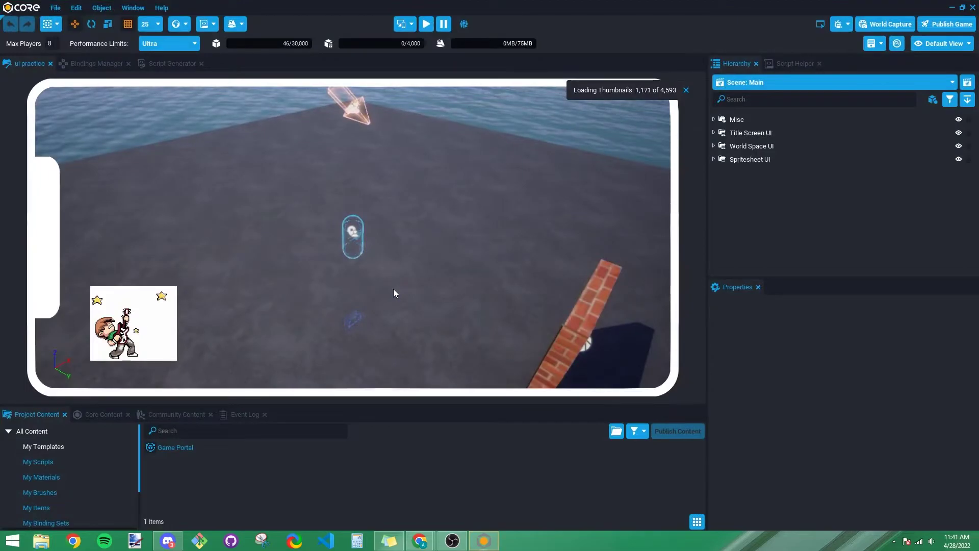
- Preview the game to view the spritesheet animation, stop the preview and expand the Spritesheet UI folder
left_click(426, 24)
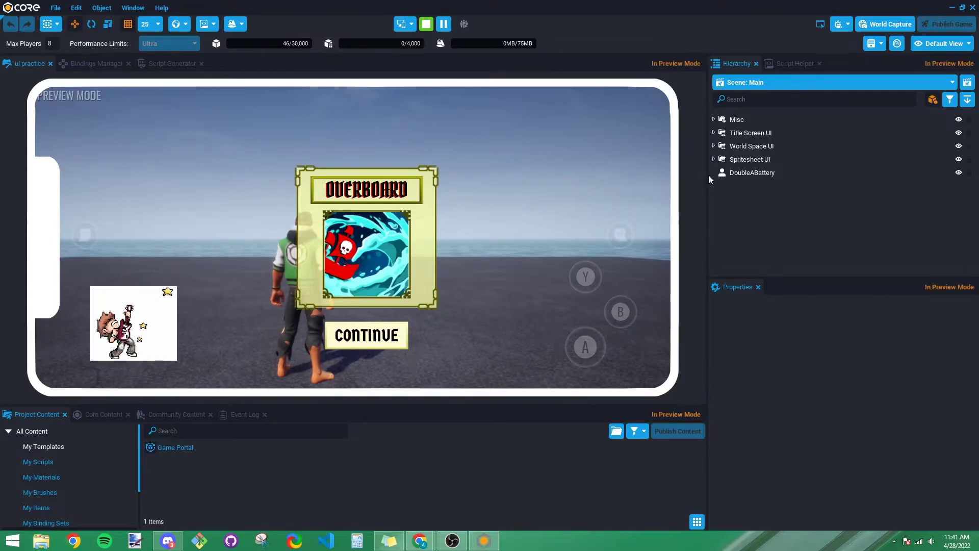
left_click(426, 26)
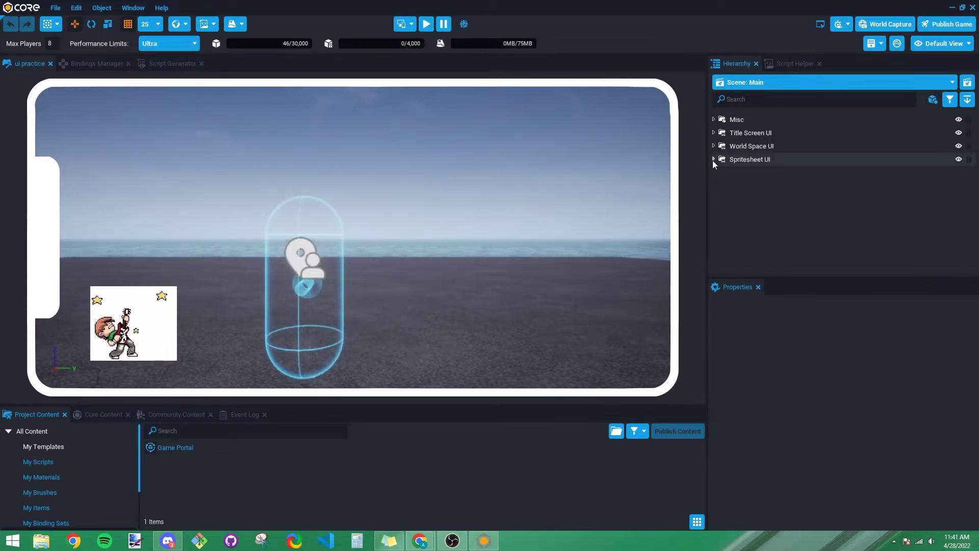
left_click(713, 160)
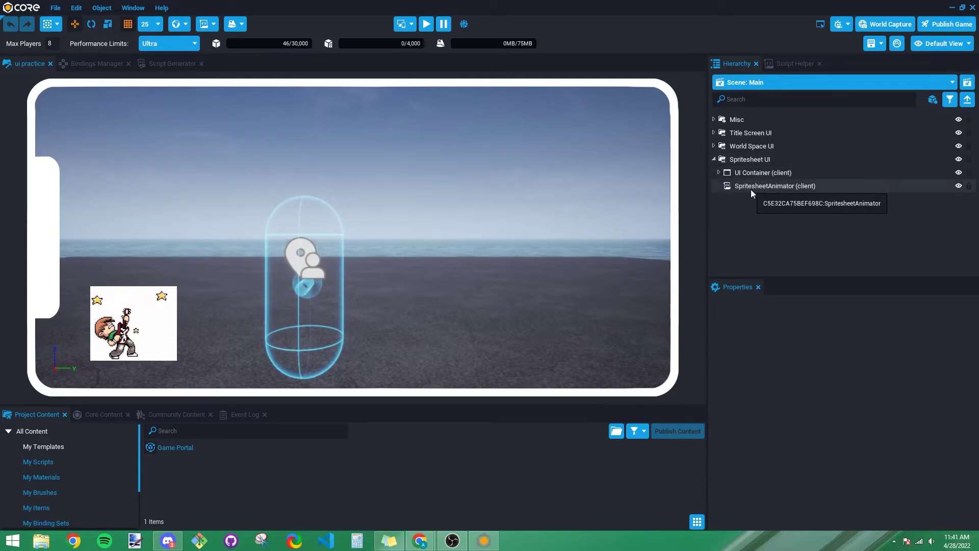
- Open the SpritesheetAnimator script, dock its editor beside the scene view and select all of its code
left_click(751, 188)
right_click(755, 187)
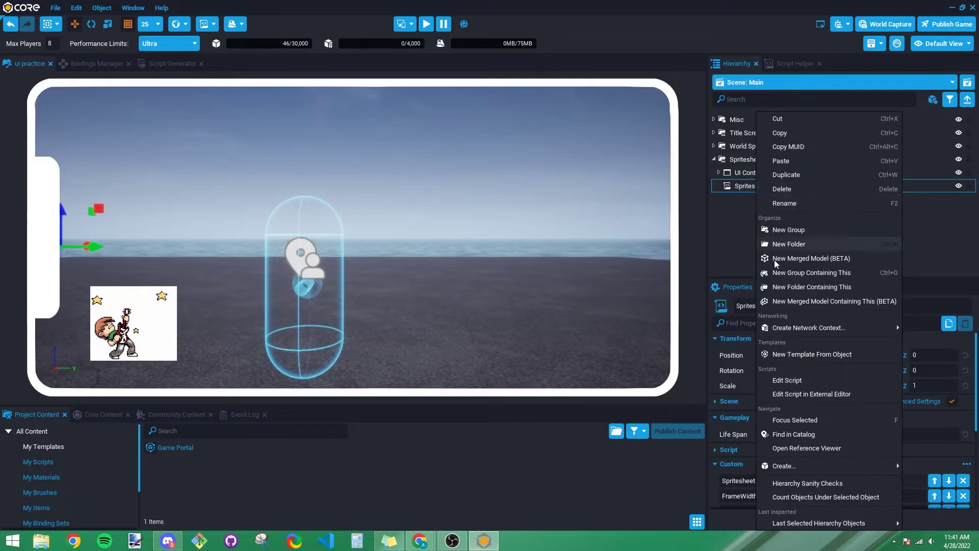
left_click(786, 381)
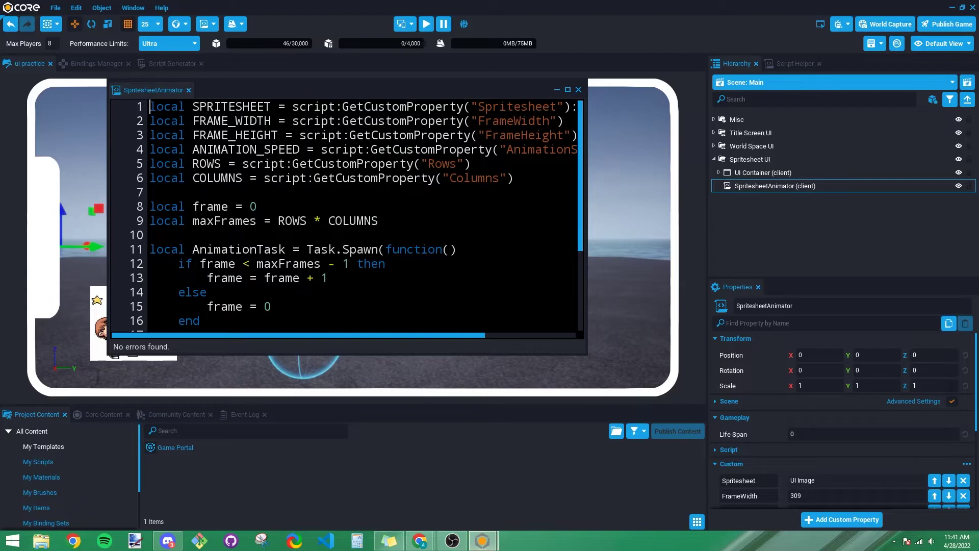
left_click_drag(160, 87, 227, 64)
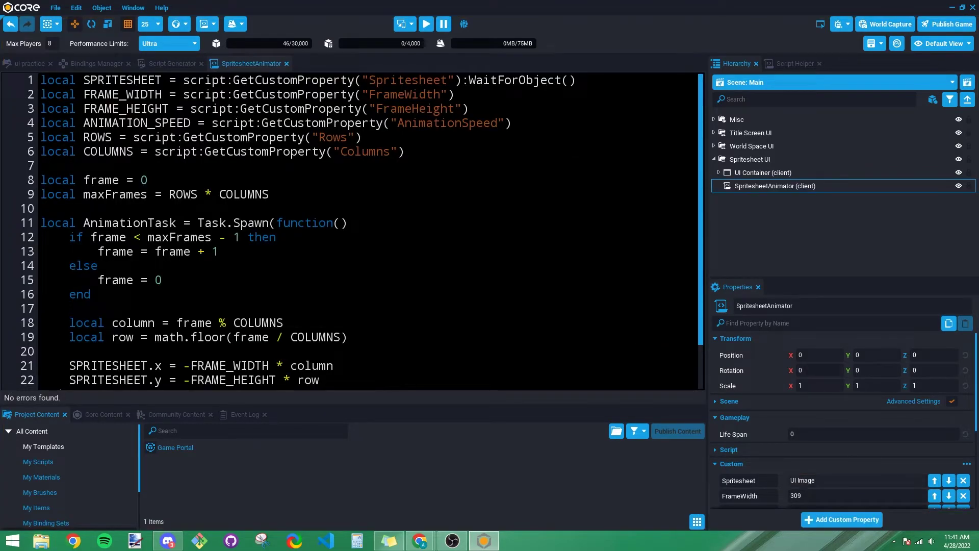
key("ctrl+a")
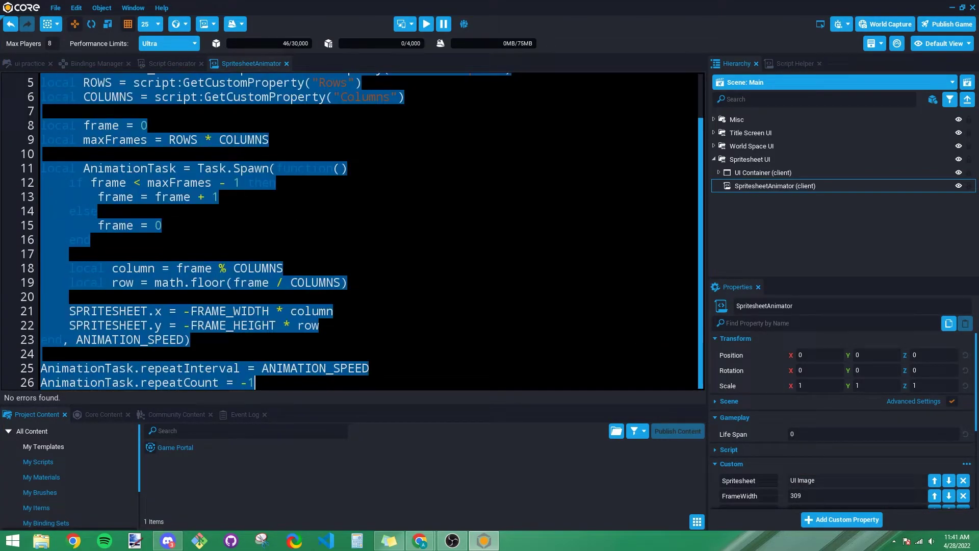
scroll(195, 196, "up", 2)
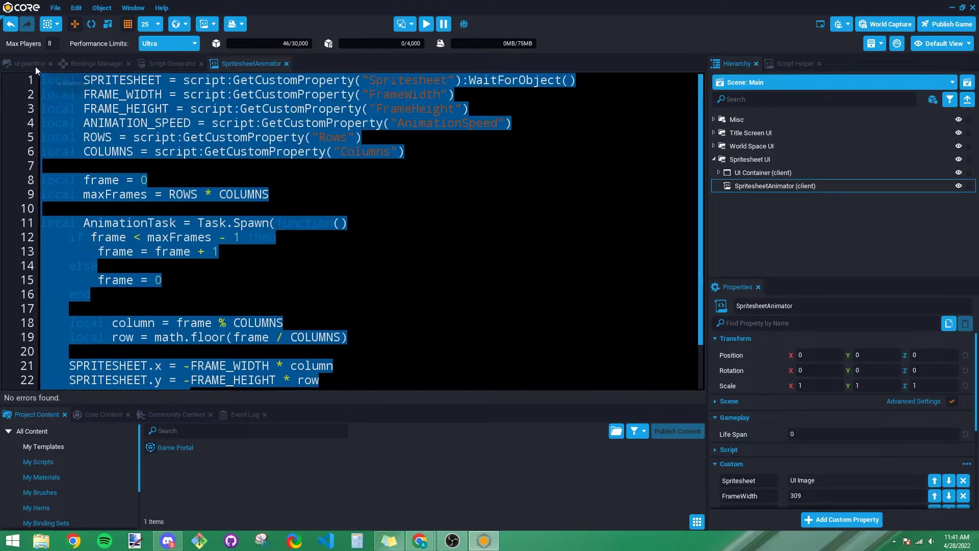
- Leave the ui practice project for the main menu and open the Mobile-Controls project in its scene view
left_click(56, 8)
left_click(76, 87)
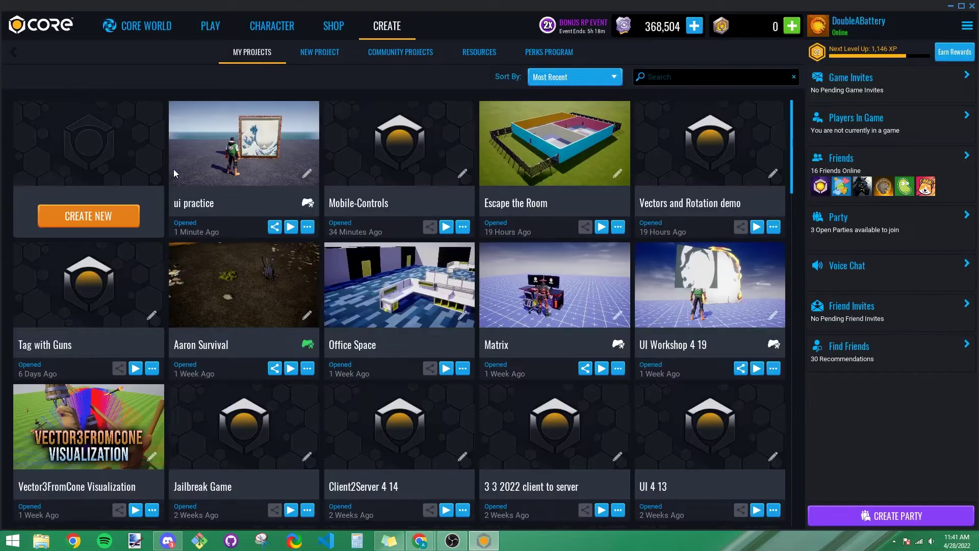
left_click(408, 155)
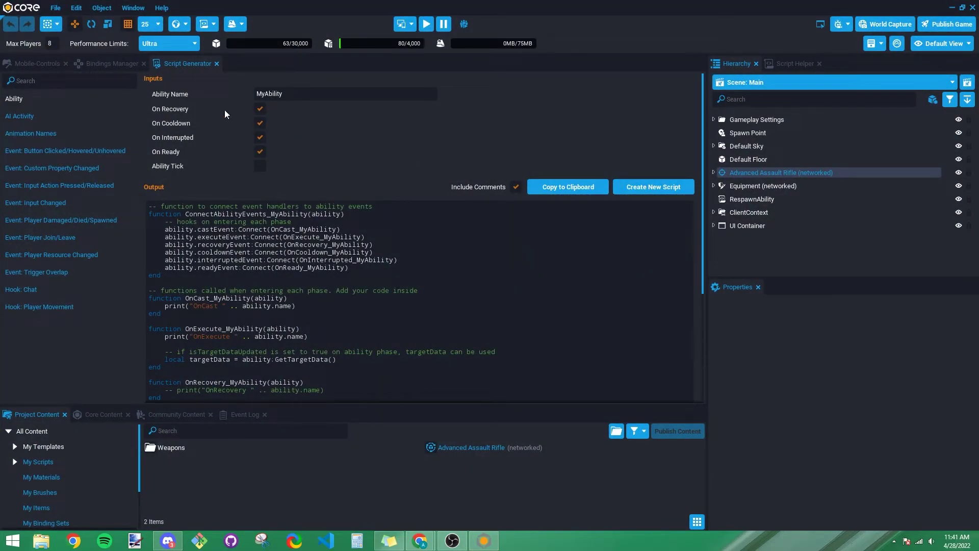
left_click(21, 65)
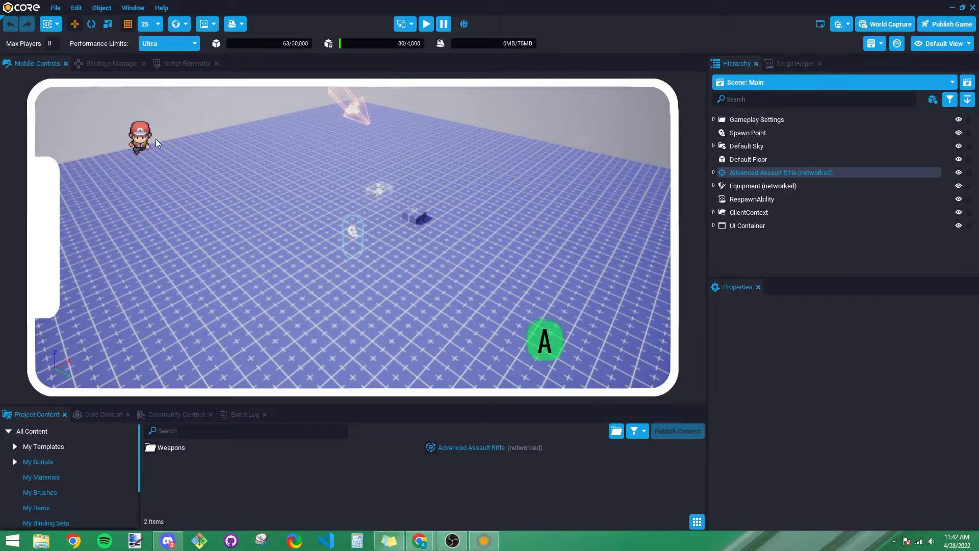
- Create a new script named Spritesheet in the hierarchy
right_click(764, 244)
mouse_move(808, 395)
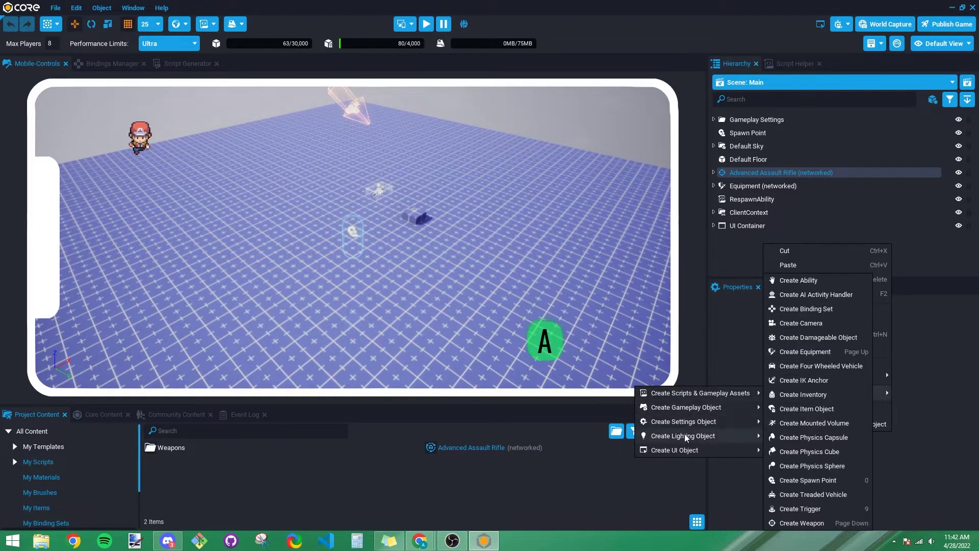
mouse_move(694, 399)
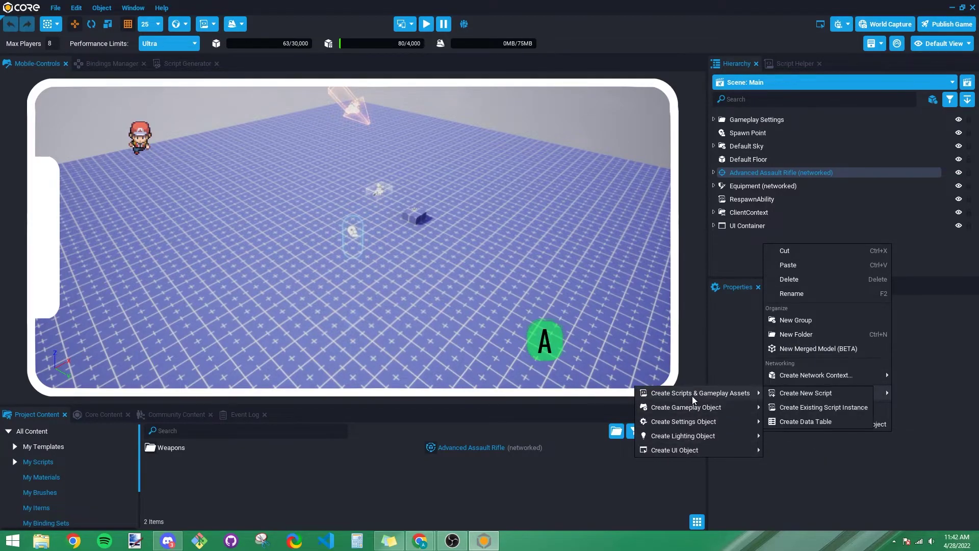
left_click(815, 394)
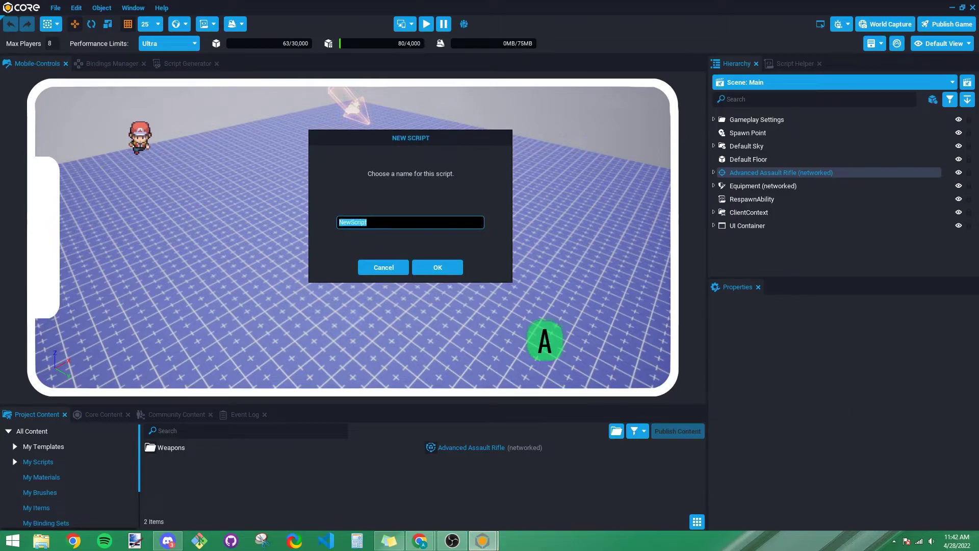
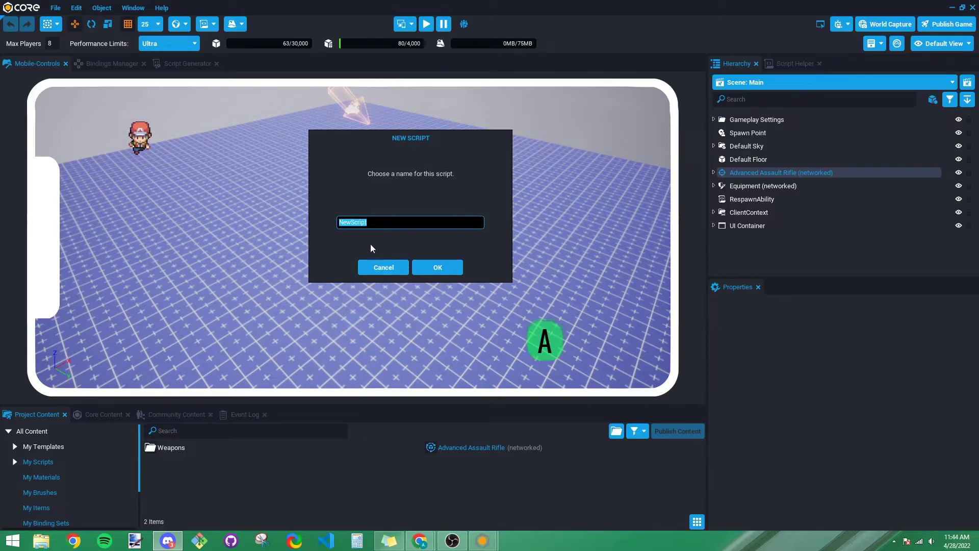
left_click(264, 219)
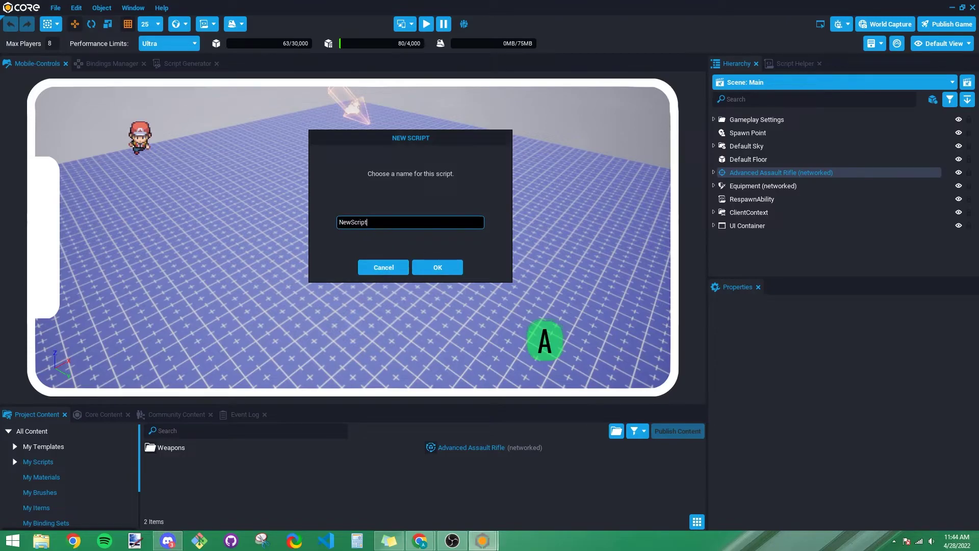
type("Spritesheet")
key("Return")
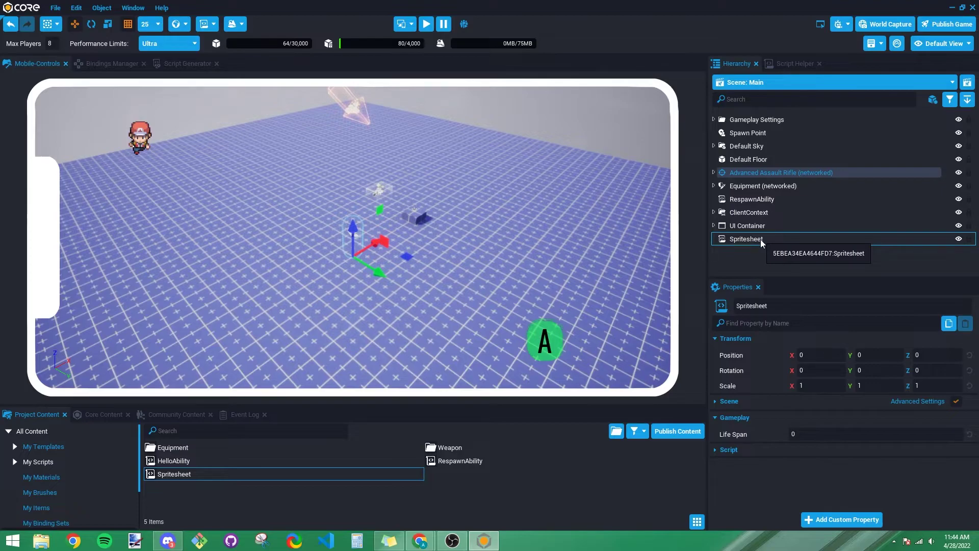
- Examine which virtual control buttons and joysticks are enabled in the Game Settings object under Gameplay Settings
left_click(714, 118)
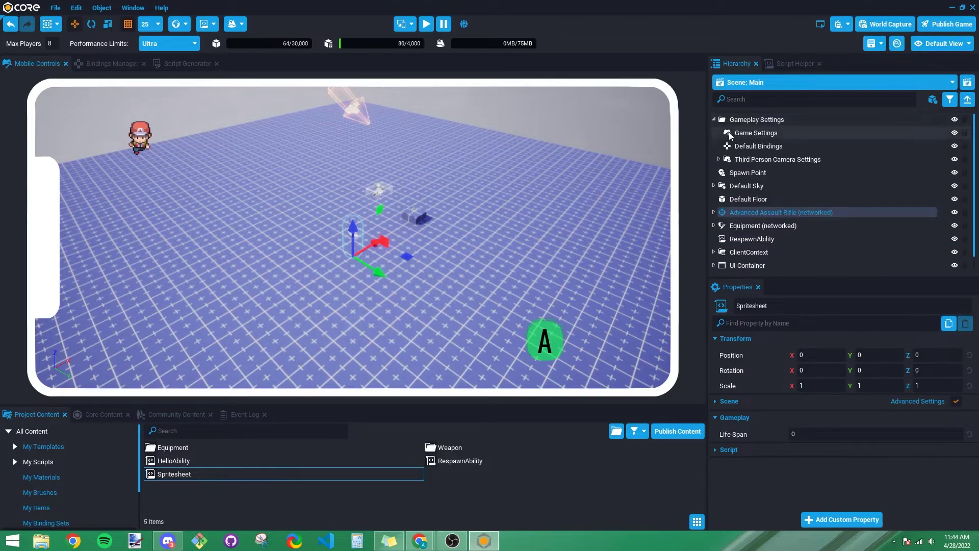
left_click(757, 148)
left_click(757, 135)
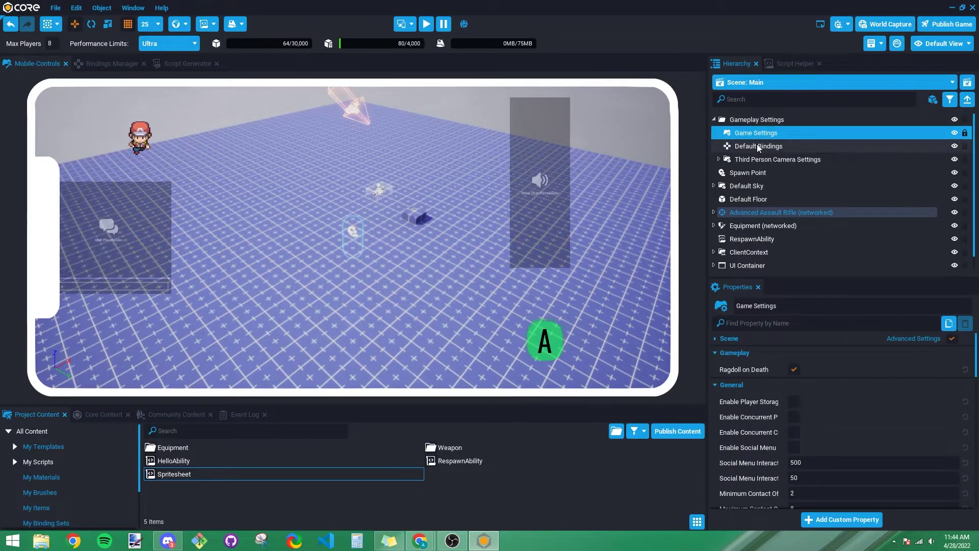
scroll(805, 413, "down", 2)
scroll(807, 403, "down", 8)
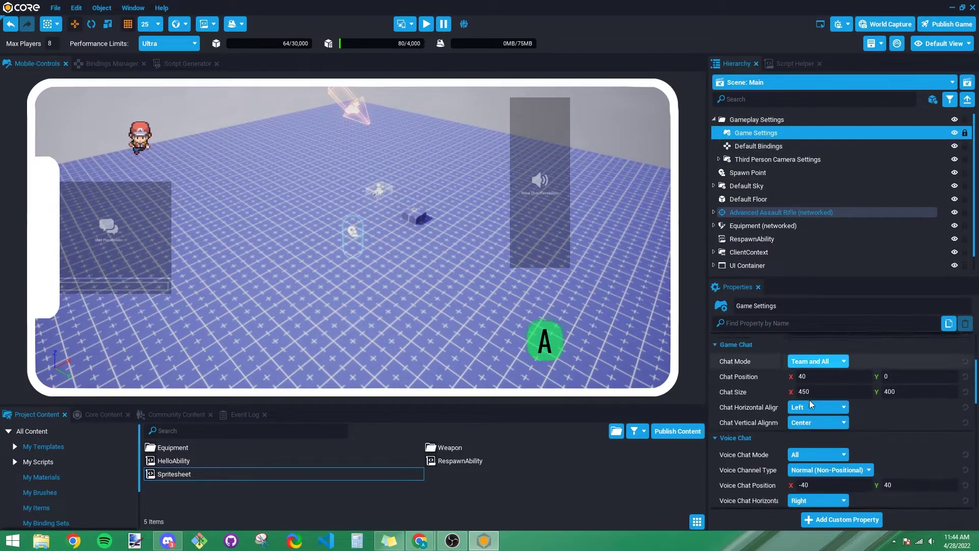
scroll(807, 398, "down", 4)
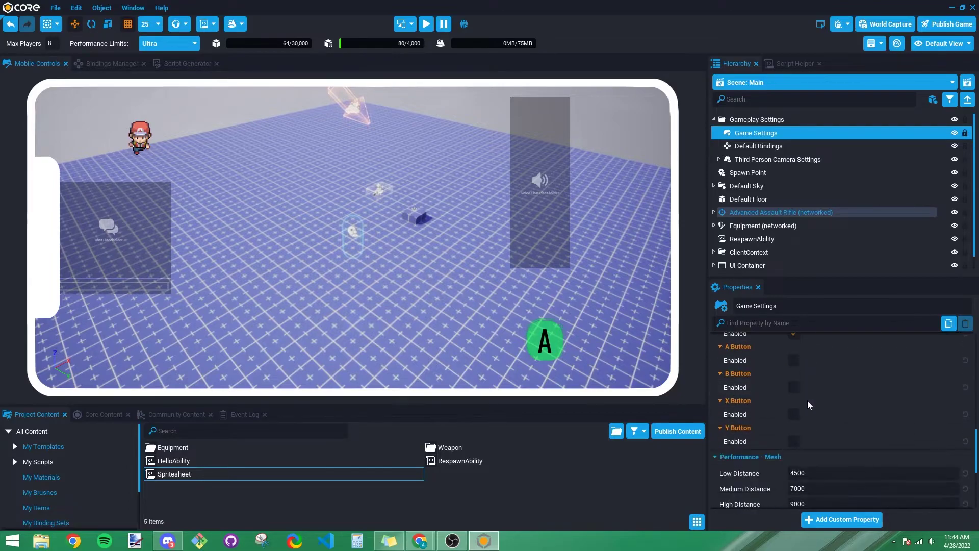
scroll(804, 391, "up", 6)
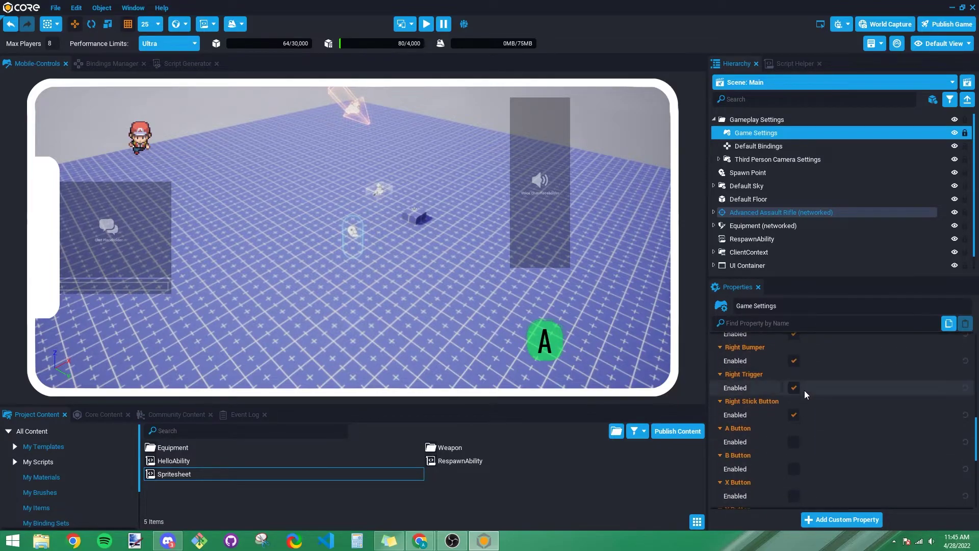
scroll(803, 390, "down", 6)
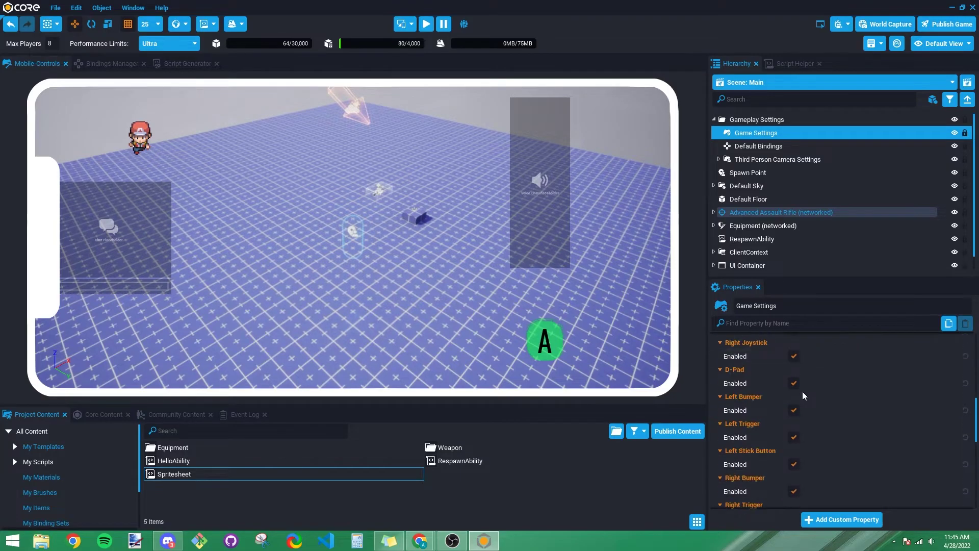
scroll(802, 389, "down", 6)
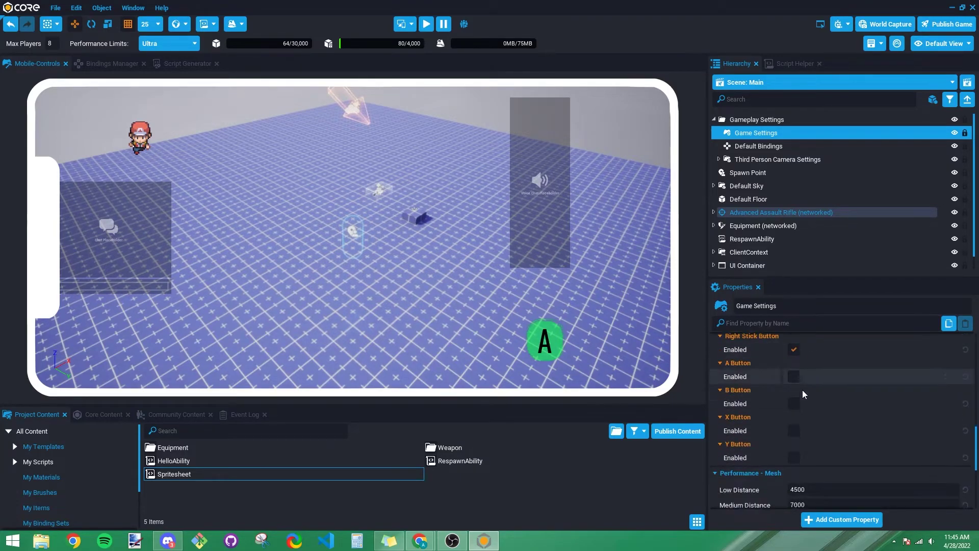
scroll(800, 386, "down", 1)
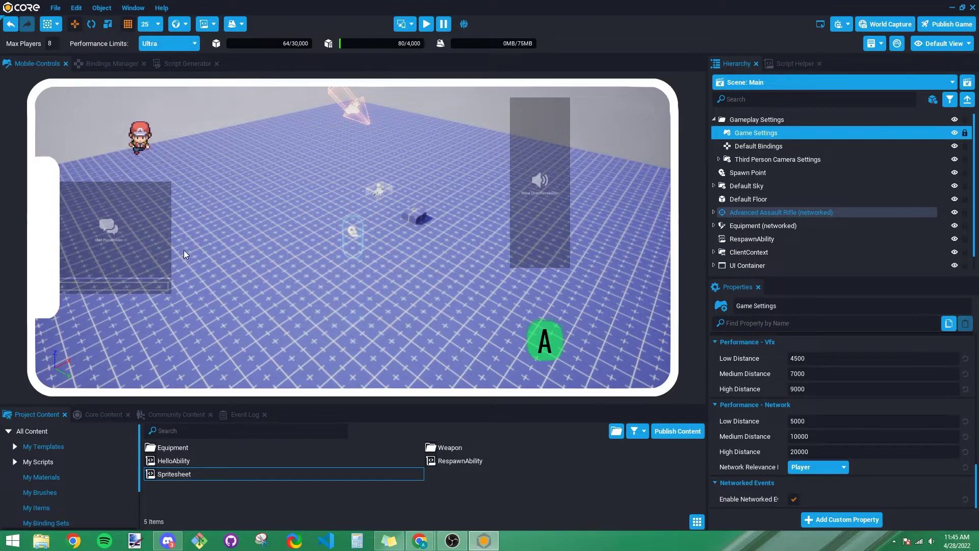
- Preview the Mobile-Controls game to check the on-screen controls and stop the preview
left_click(426, 24)
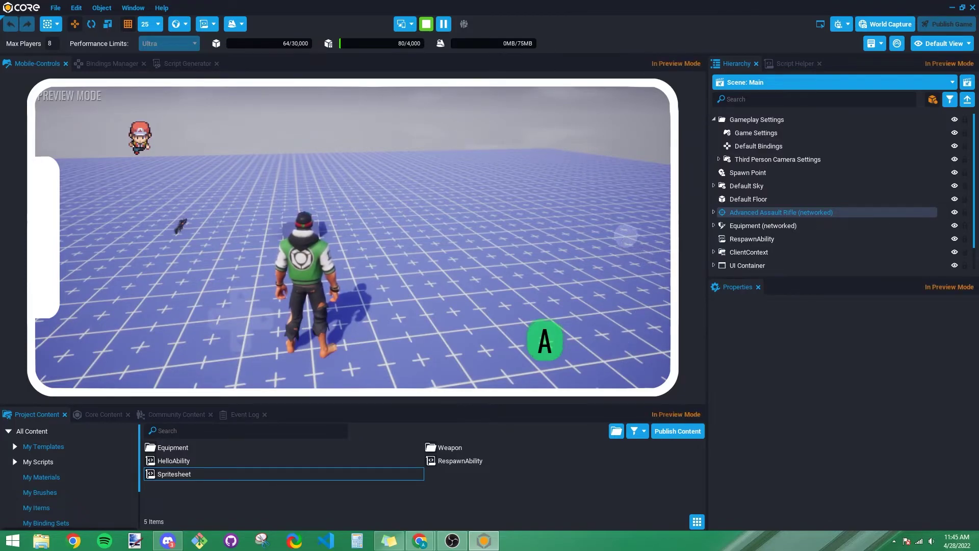
key("equal")
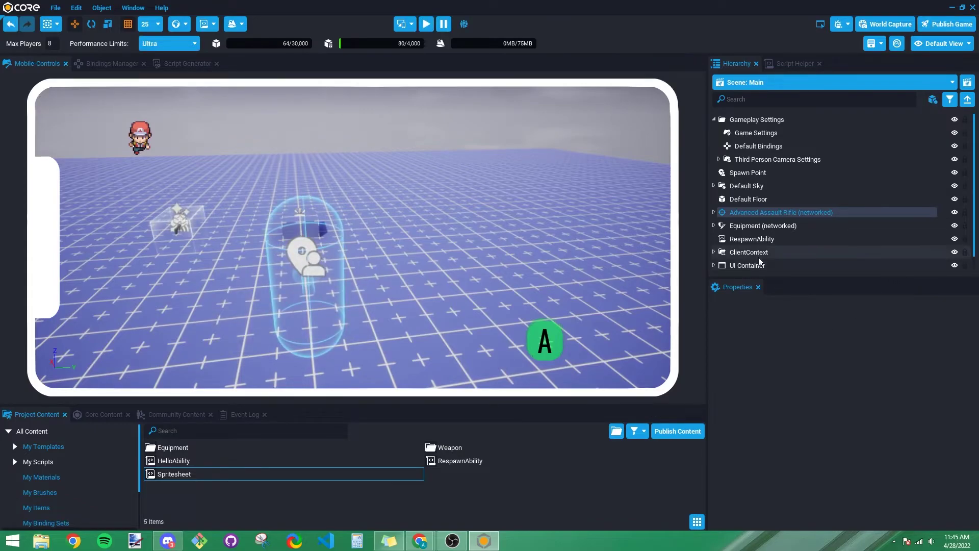
mouse_move(469, 166)
left_mouse_down()
mouse_move(773, 265)
mouse_move(765, 258)
left_mouse_up()
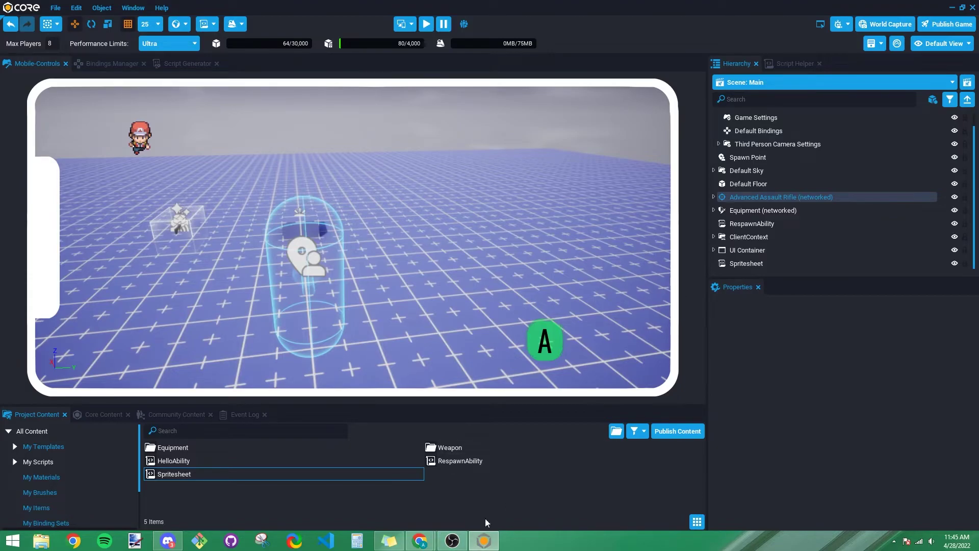
- Switch to the Core documentation in the browser and open the Input namespace page of the API reference
mouse_move(419, 540)
left_click(461, 489)
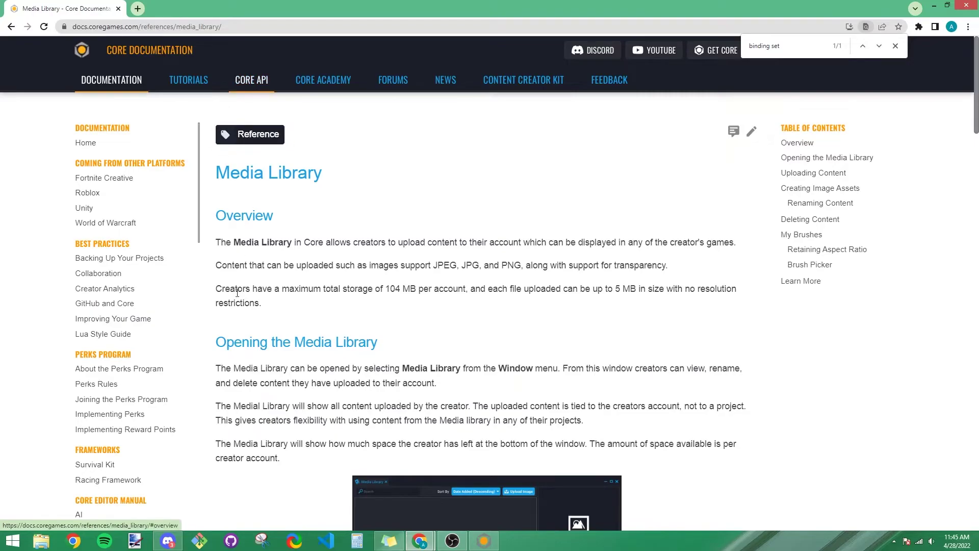
scroll(118, 402, "down", 15)
scroll(117, 402, "down", 3)
left_click(85, 415)
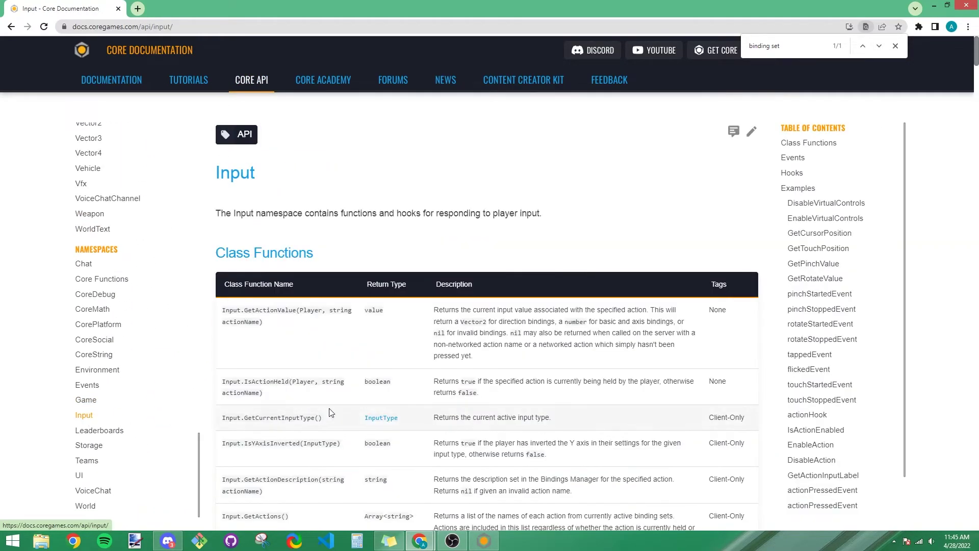
- Copy the function Input.DisableVirtualControls() from the Input page's class functions table
scroll(328, 414, "down", 20)
left_click_drag(216, 432, 336, 433)
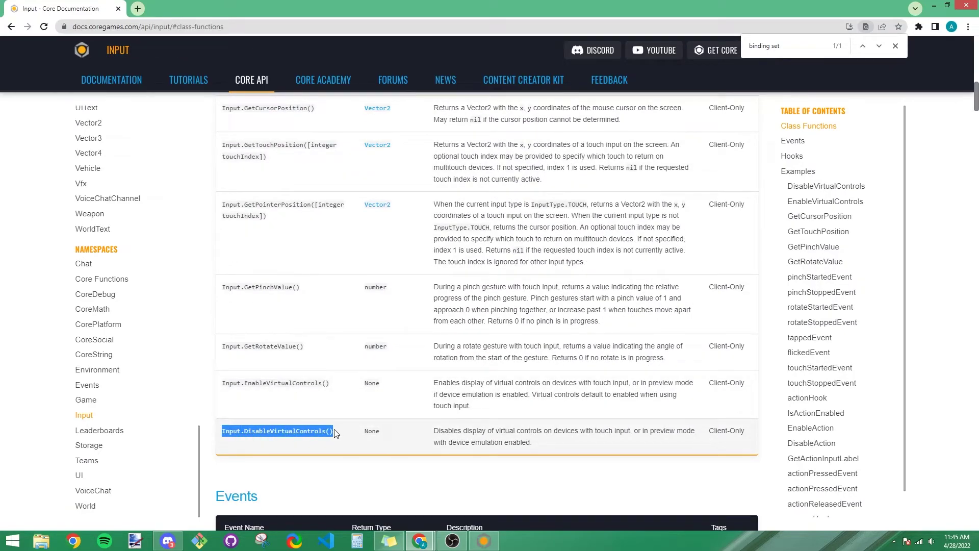
mouse_move(240, 432)
left_mouse_down()
mouse_move(316, 428)
mouse_move(227, 431)
left_mouse_up()
left_click(281, 433)
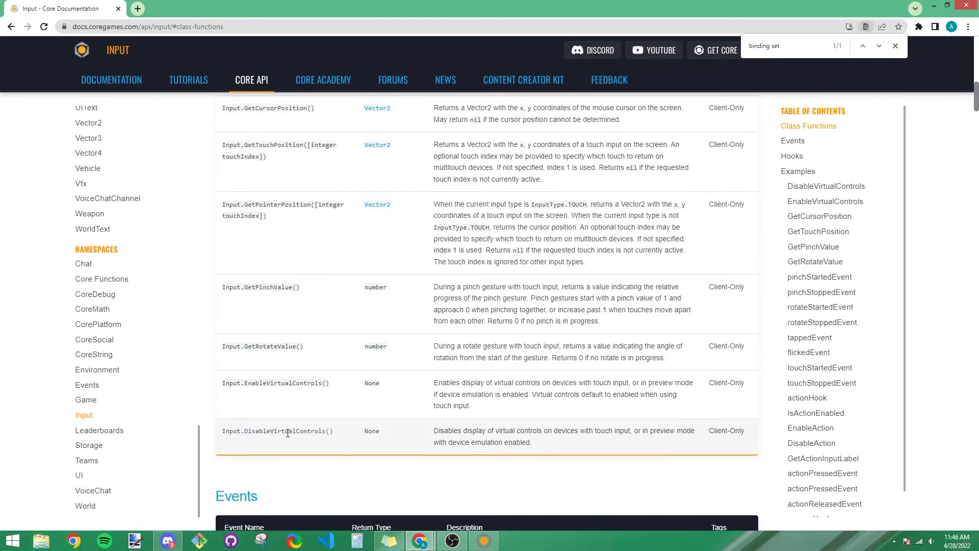
left_click_drag(334, 432, 223, 433)
key("ctrl+c")
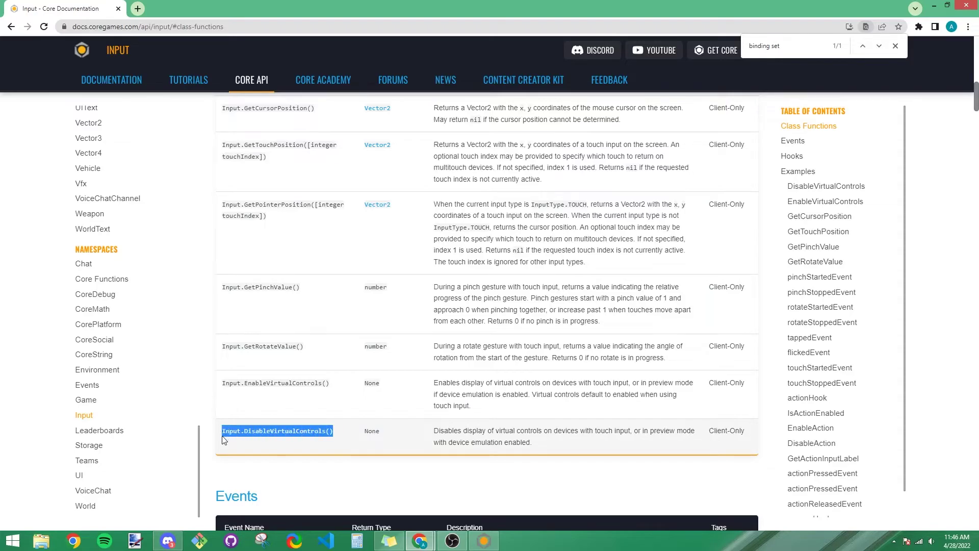
- Return to the Core editor, run another preview of the game to view its touch controls, and stop it
left_click(483, 540)
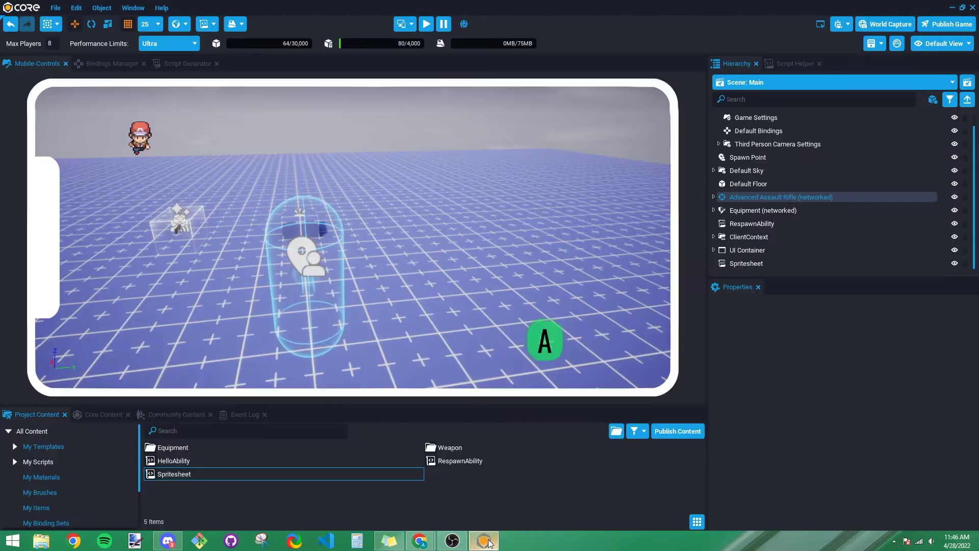
left_click(412, 24)
left_click(411, 25)
left_click(426, 24)
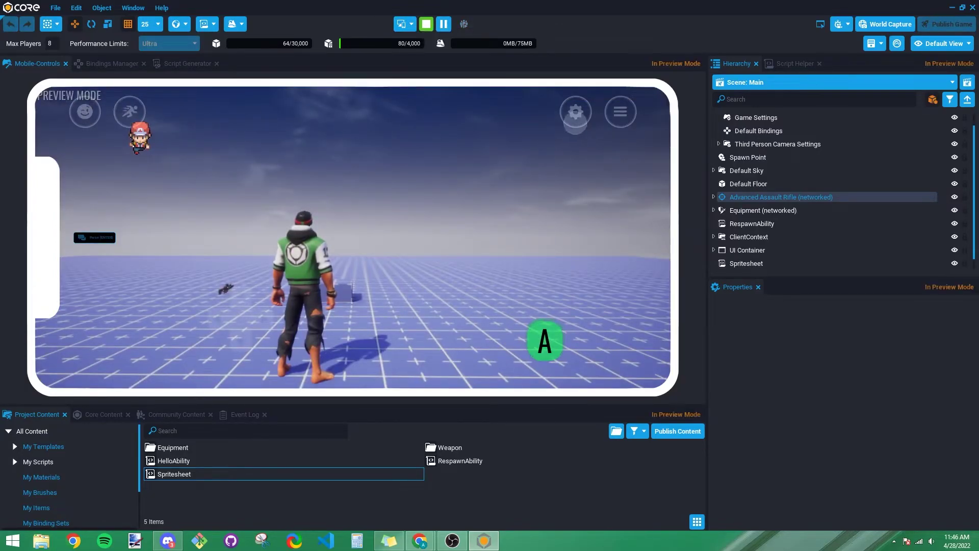
left_click(426, 24)
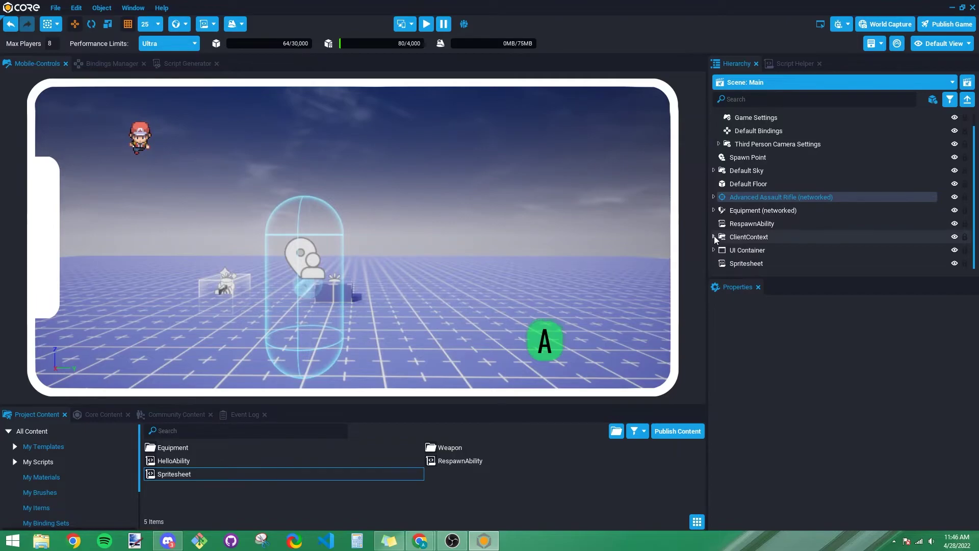
- Open the RespawnAbility script for editing
left_click(735, 224)
right_click(739, 224)
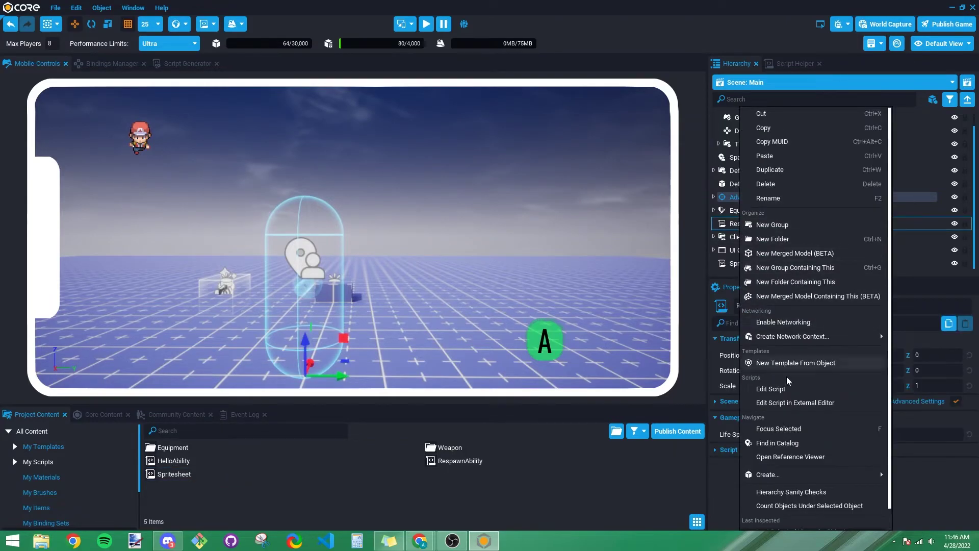
left_click(765, 389)
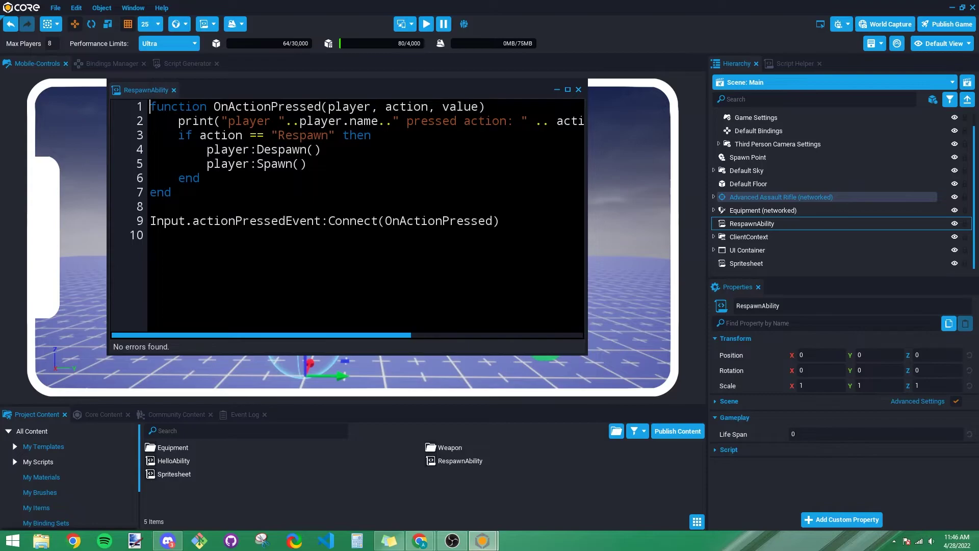
- Try calling Input.DisableVirtualControls() after player:Spawn() in the RespawnAbility script, save it, and dock the script window beside the other editor tabs
key("Return")
key("ctrl+v")
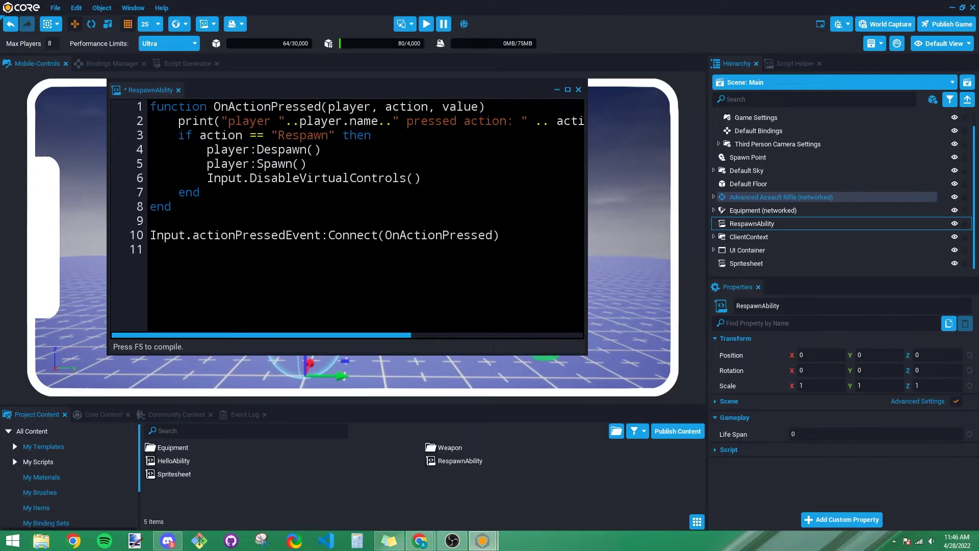
key("ctrl+s")
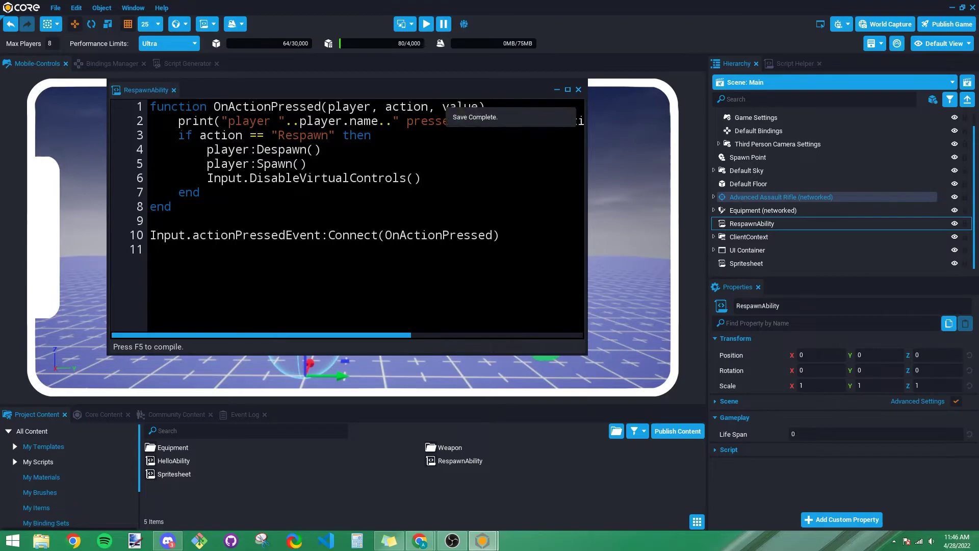
left_click_drag(127, 80, 194, 57)
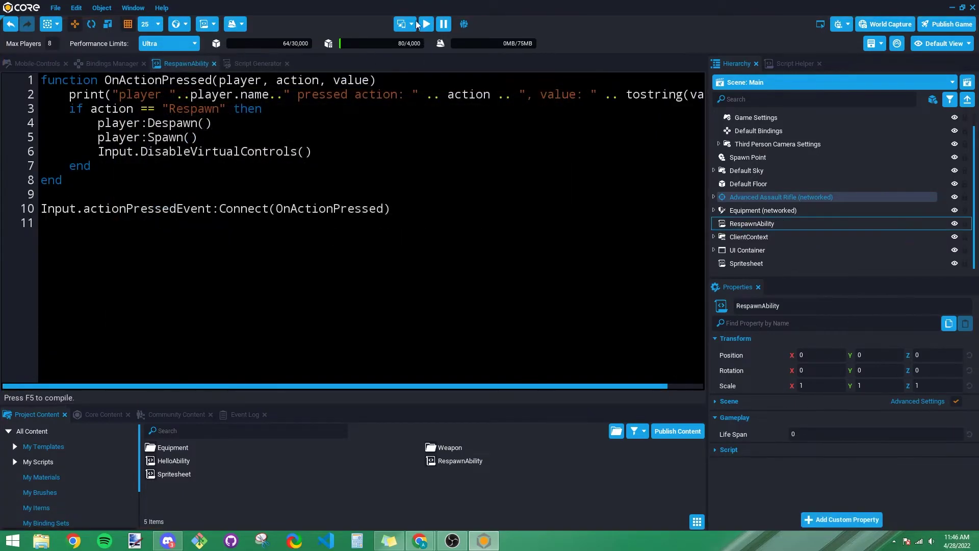
- Run a preview of the game to test the edited RespawnAbility script, and stop it
left_click(426, 24)
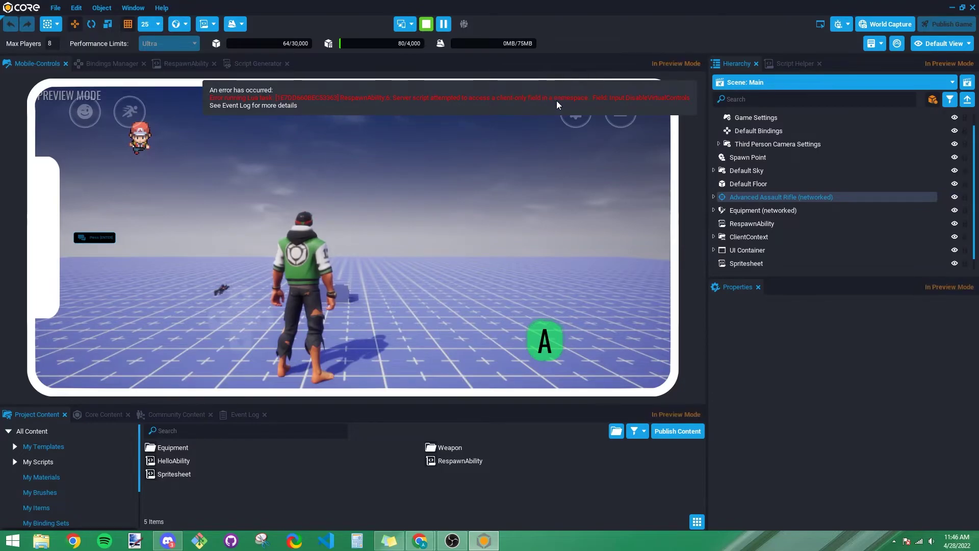
left_click(470, 98)
left_click(426, 24)
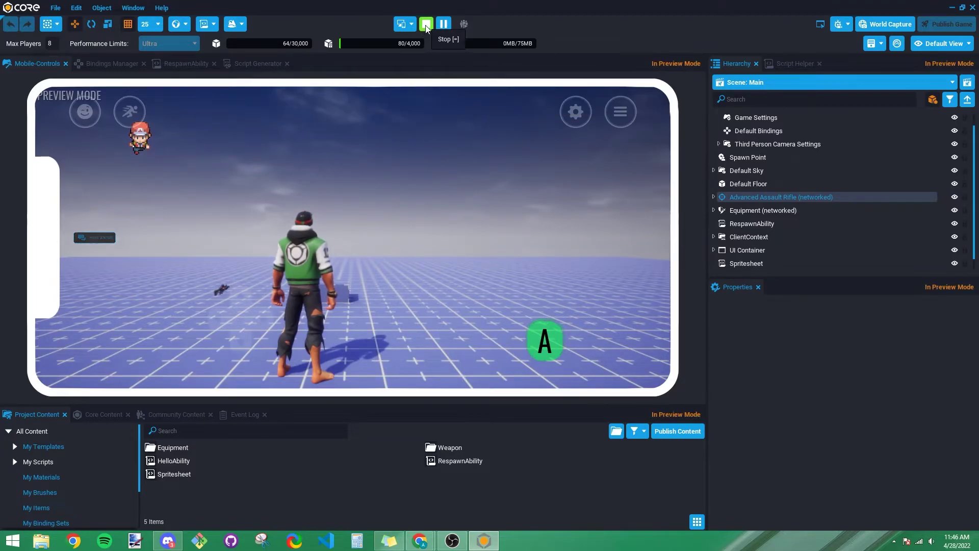
- Remove the Input.DisableVirtualControls() call from the RespawnAbility script and save it
left_click(182, 64)
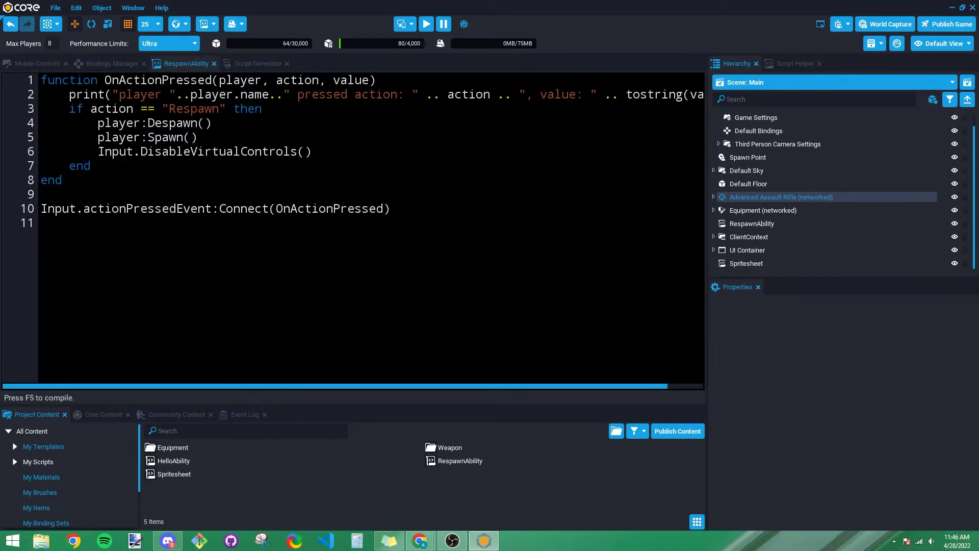
left_click(95, 152, "shift")
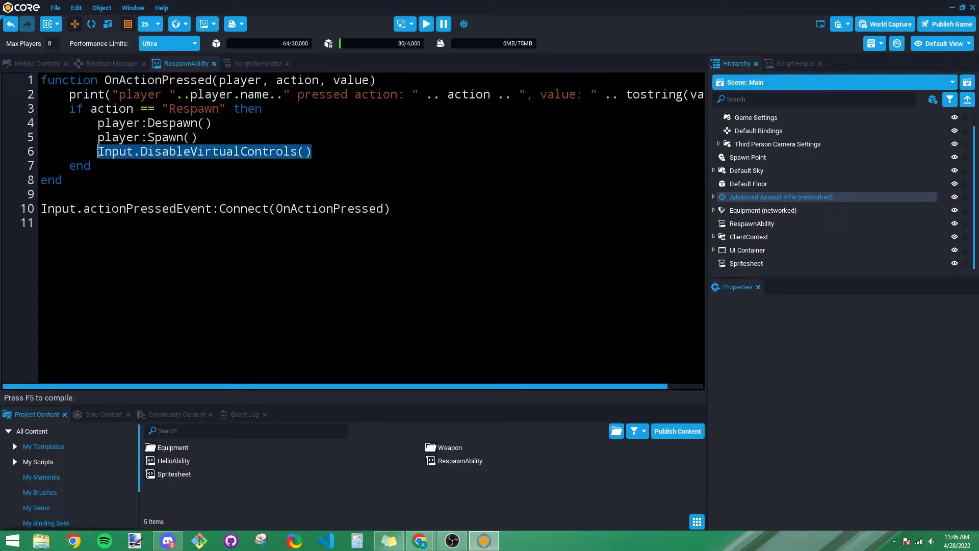
key("BackSpace")
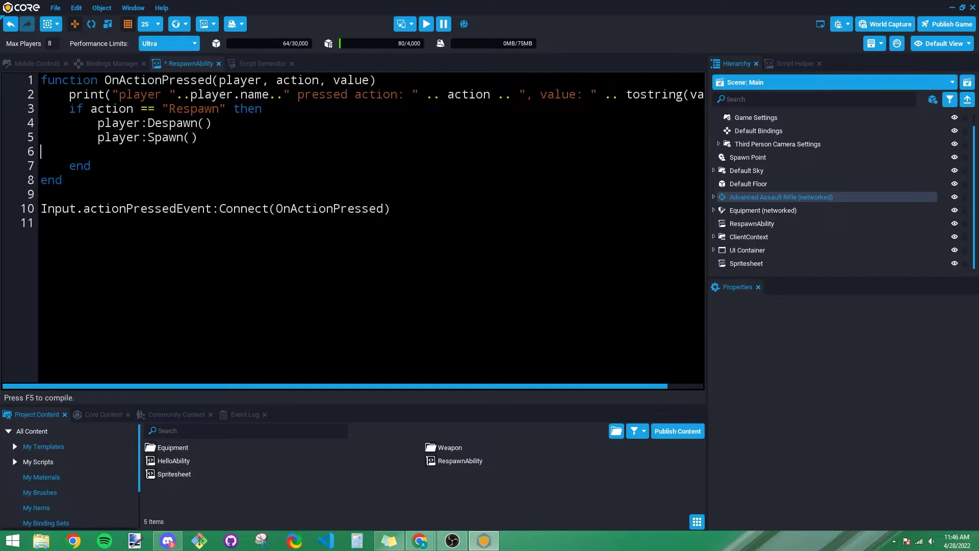
key("ctrl+s")
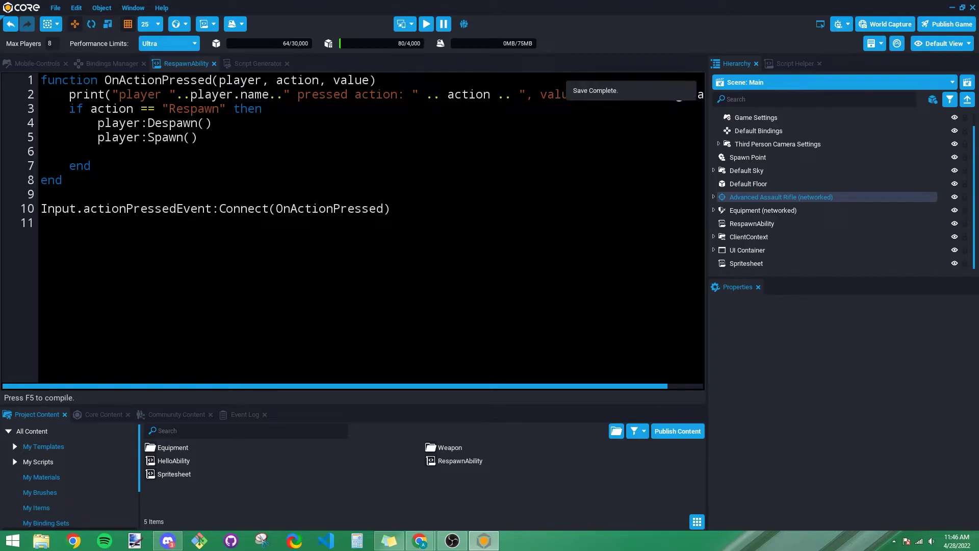
- Open the HelloAbility script under ClientContext, add Input.DisableVirtualControls() after the UI.ShowFlyUpText line, and save it
right_click(725, 223)
left_click(767, 389)
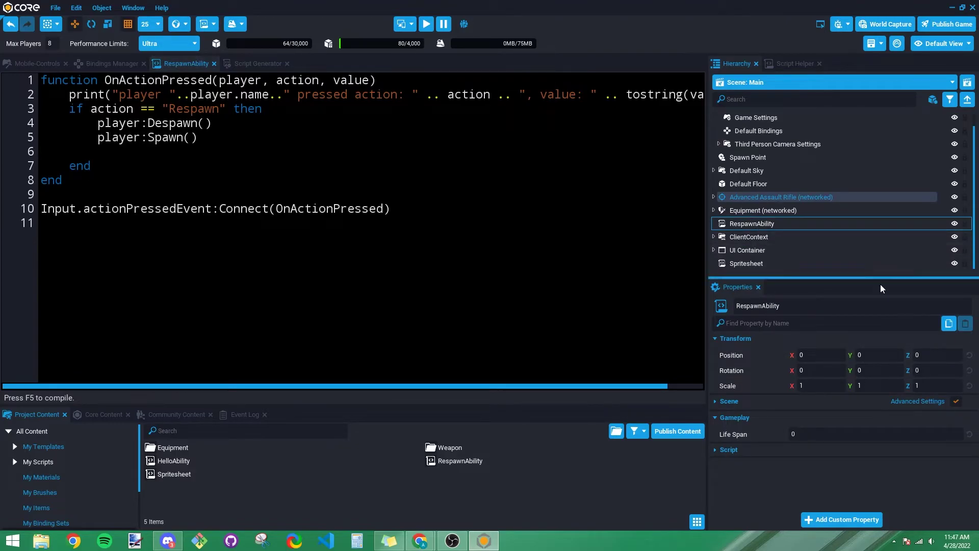
left_click(713, 236)
left_click(762, 251)
right_click(761, 249)
left_click(794, 374)
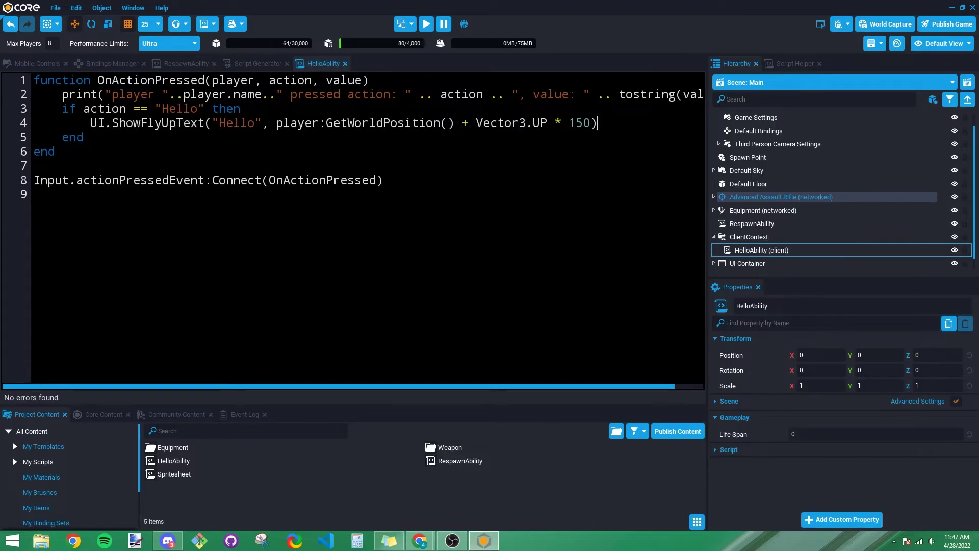
key("Return")
type("Input.DisableVirtualControls()")
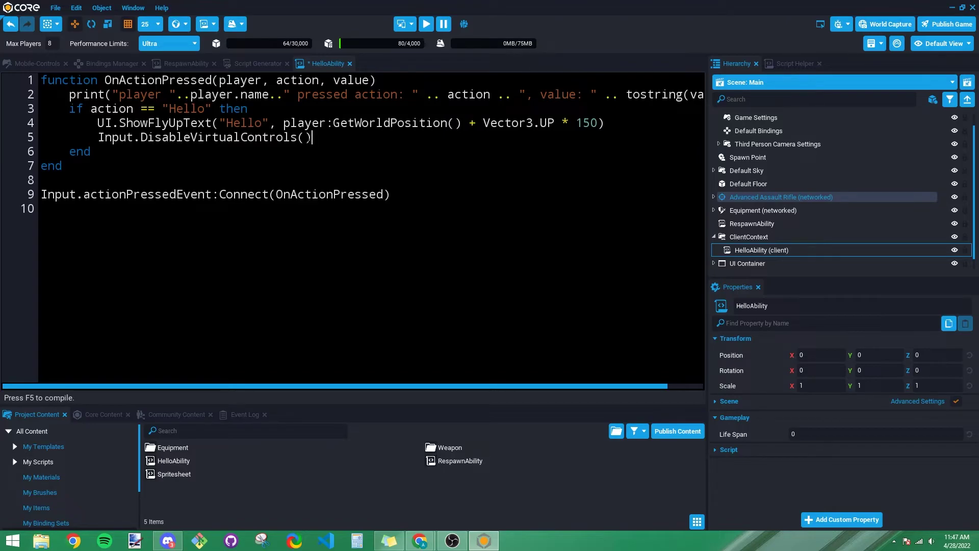
key("ctrl+s")
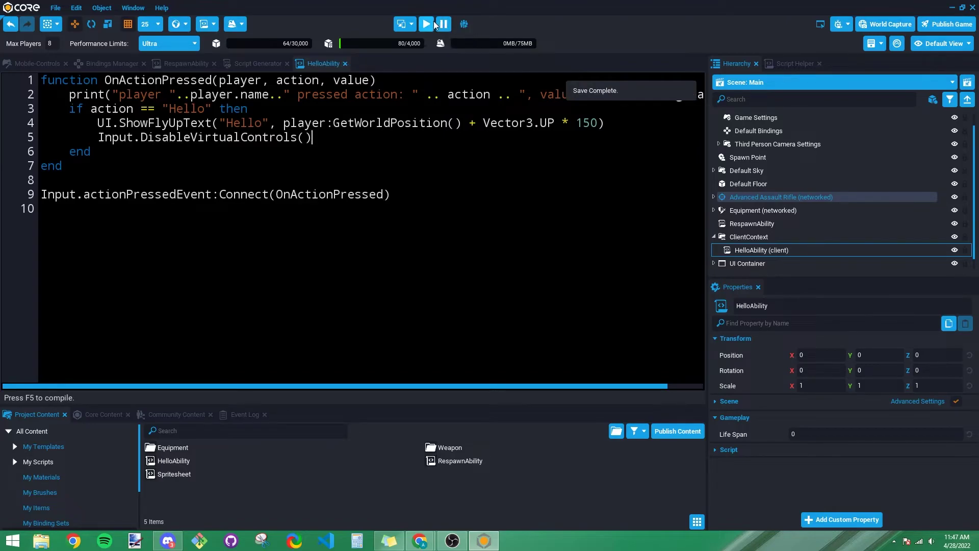
- Start a game preview, and in the browser's Core documentation examine the Input namespace's class functions from the top of the table
left_click(425, 24)
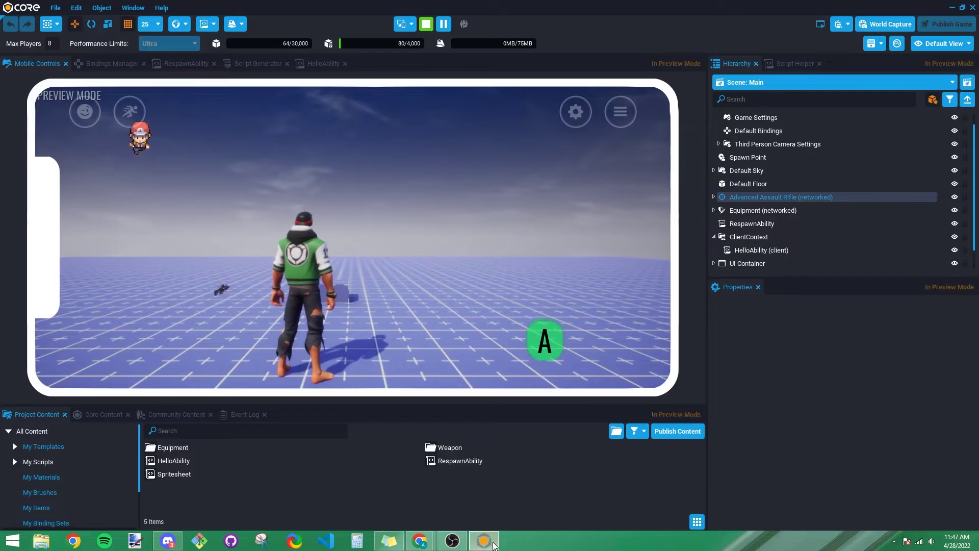
mouse_move(423, 539)
left_click(476, 488)
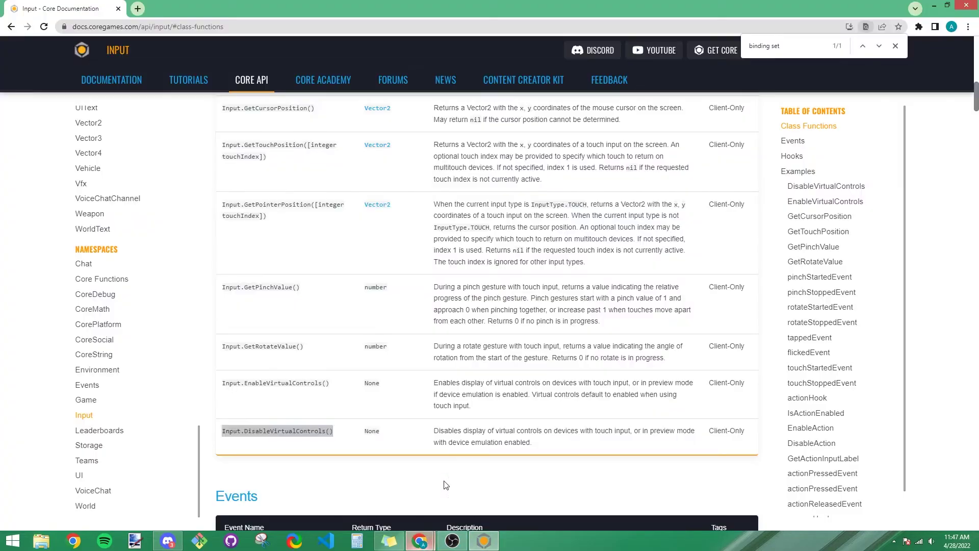
scroll(300, 225, "up", 10)
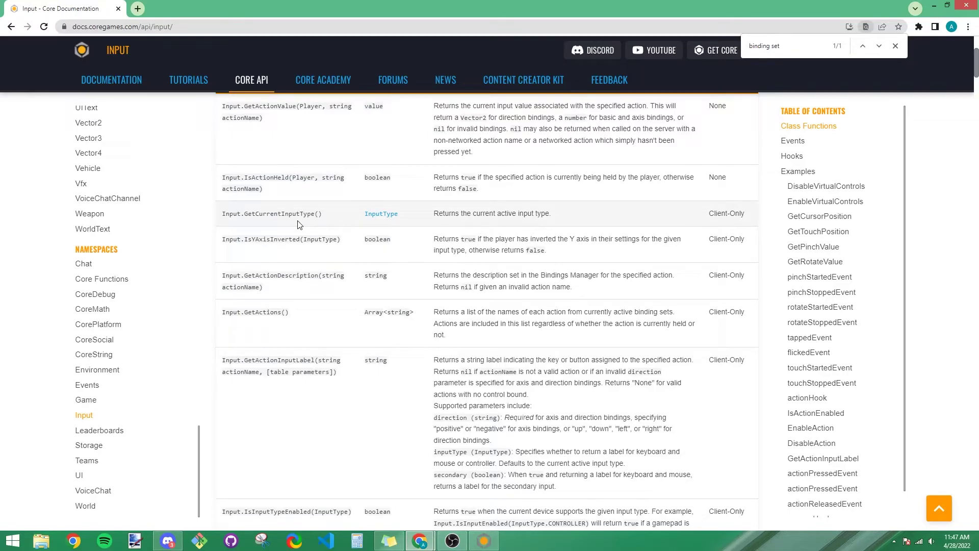
scroll(299, 225, "up", 2)
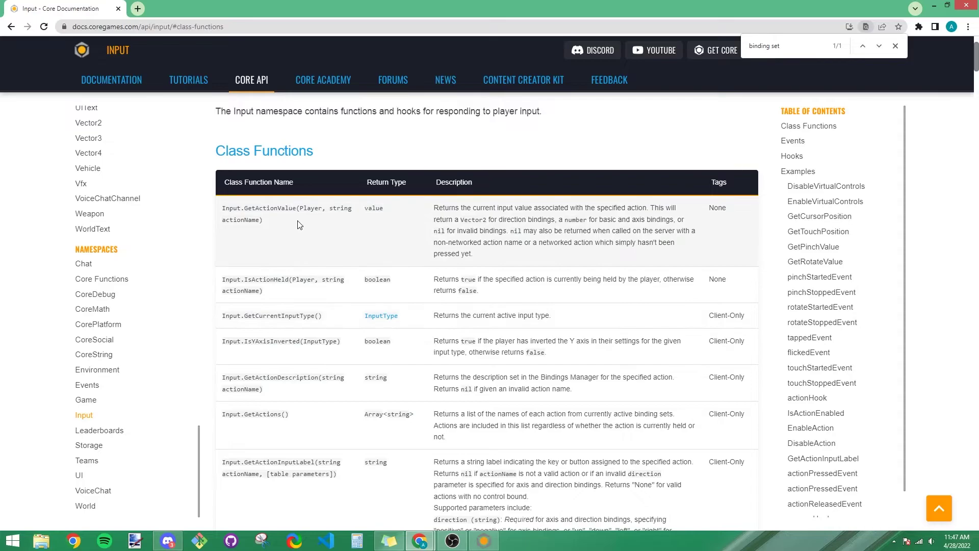
scroll(293, 219, "down", 3)
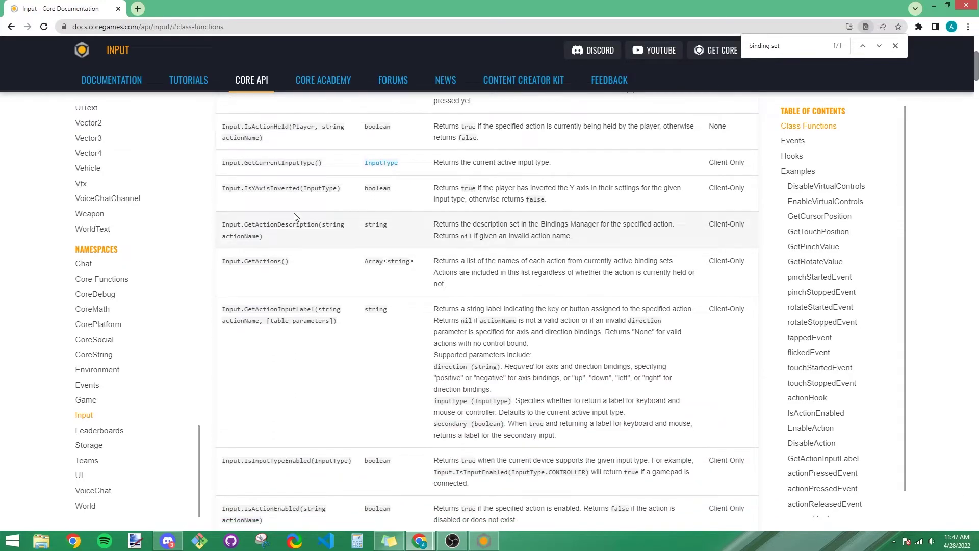
scroll(294, 213, "down", 2)
scroll(295, 217, "down", 2)
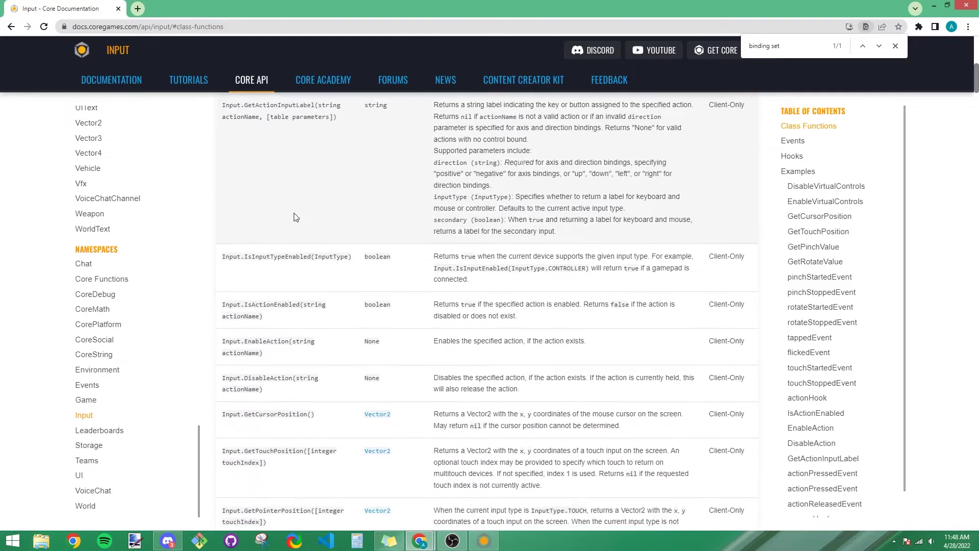
scroll(295, 217, "down", 3)
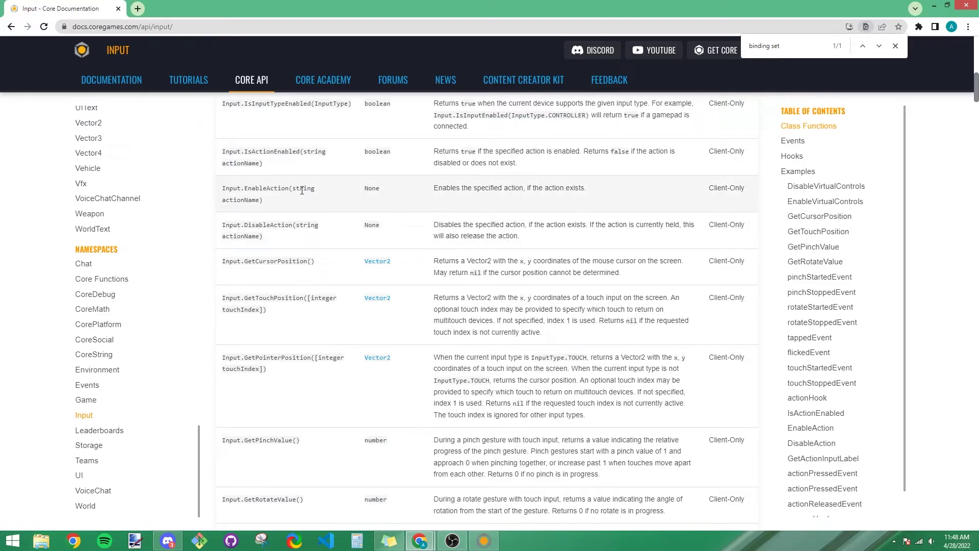
- Return to the Core editor and move the character around in the preview to test how the virtual controls behave
left_click(484, 540)
left_click(426, 24)
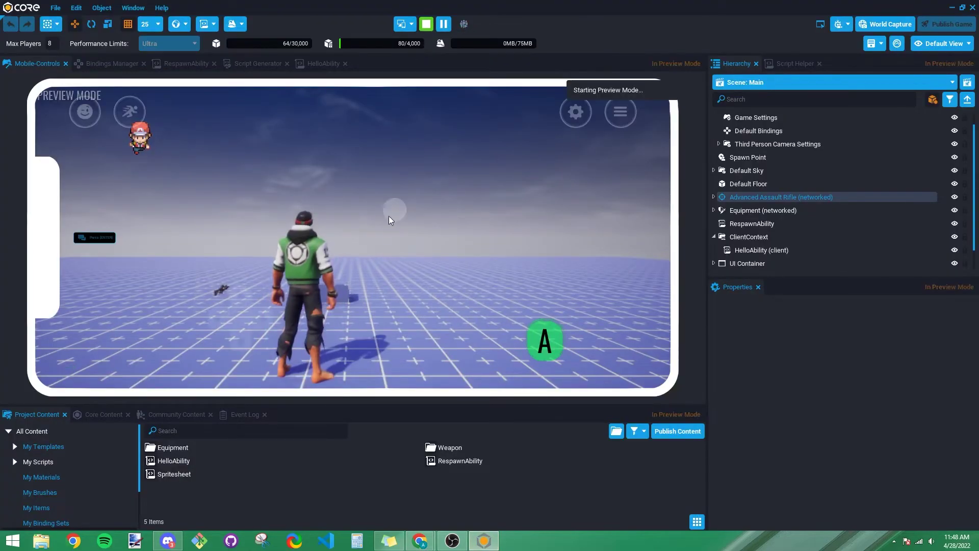
left_click_drag(194, 281, 179, 203)
key("d")
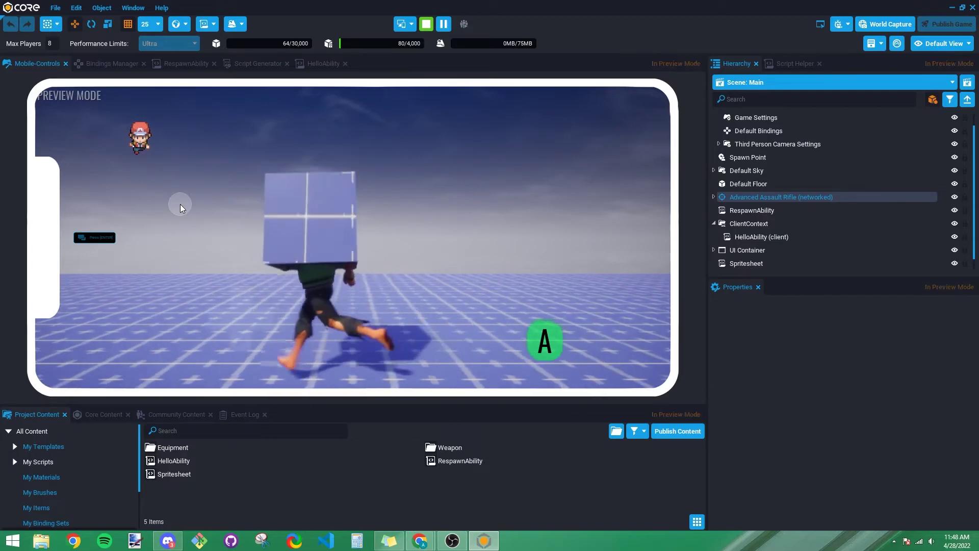
left_click_drag(236, 308, 113, 121)
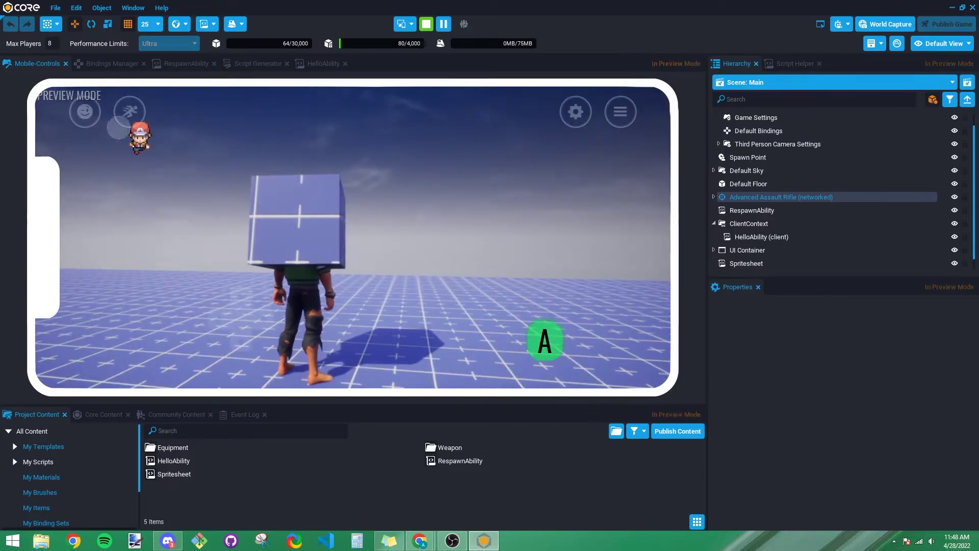
left_click_drag(123, 218, 119, 206)
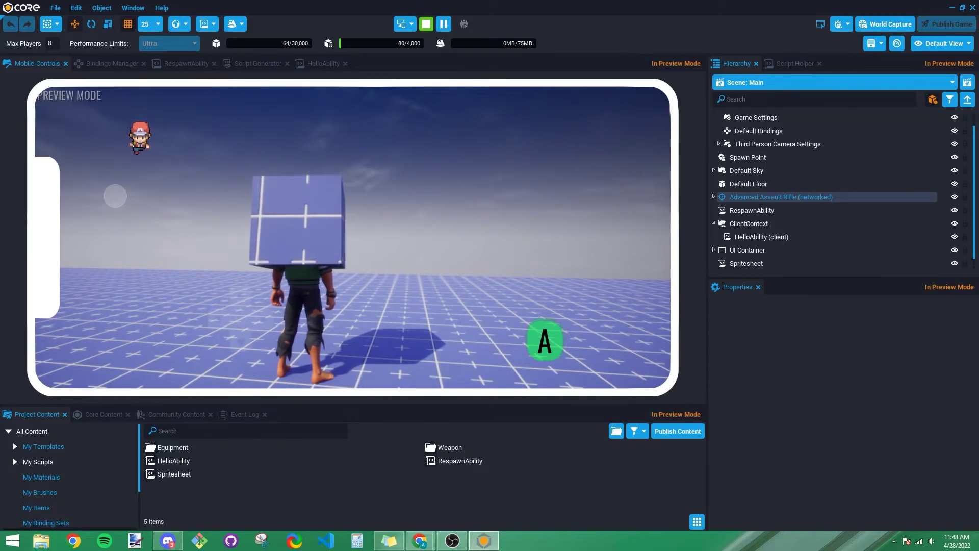
left_click_drag(113, 188, 258, 327)
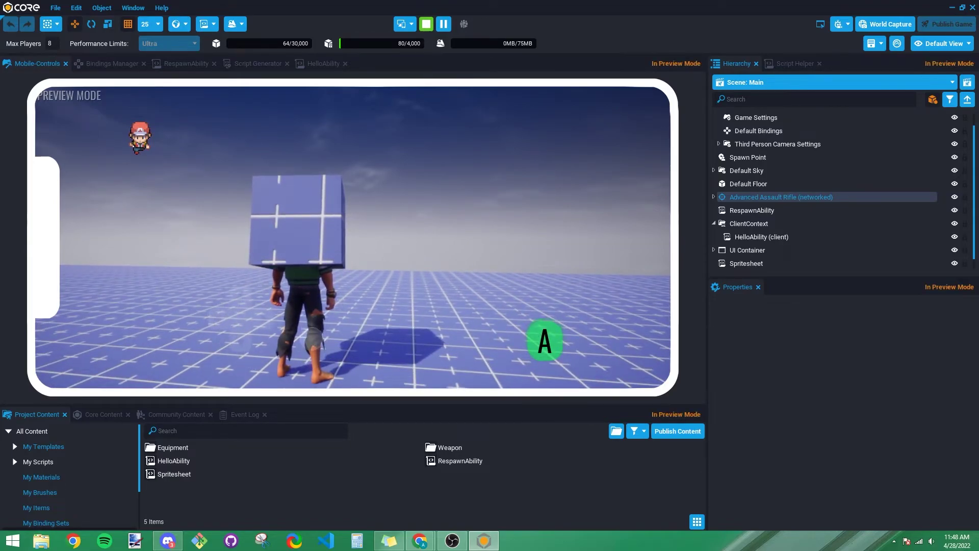
left_click_drag(237, 318, 217, 319)
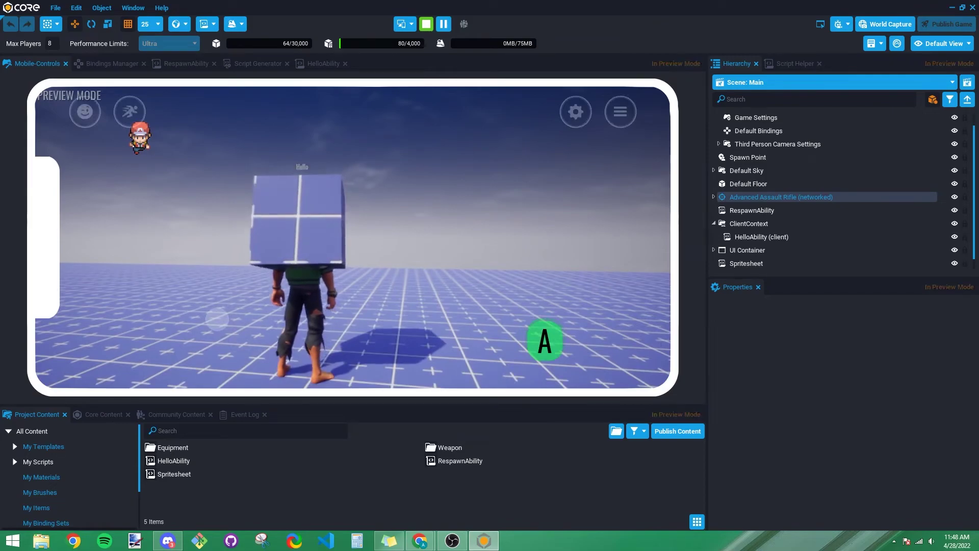
- Test the green A button and the remaining touch controls in the running preview
left_click(545, 342)
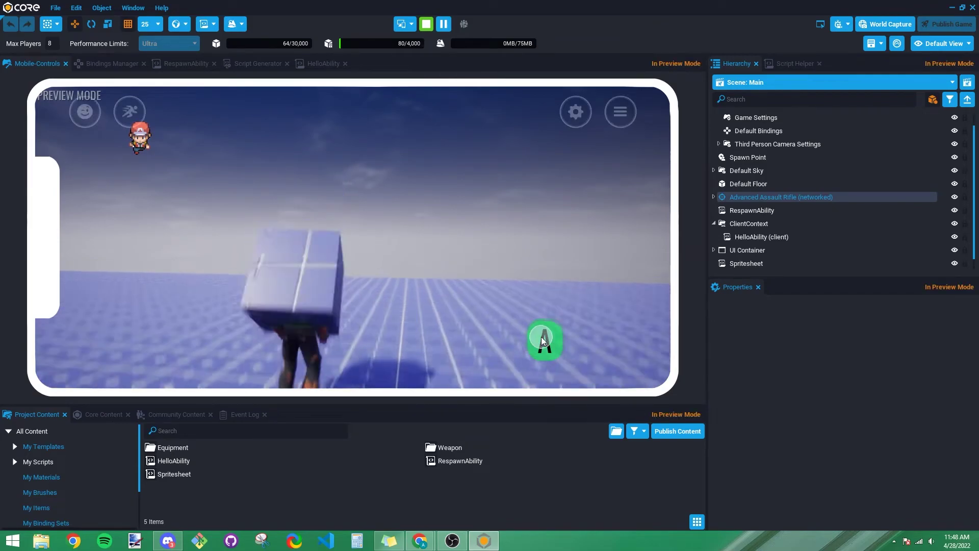
left_click(547, 344)
mouse_move(234, 229)
left_mouse_down()
mouse_move(114, 155)
mouse_move(311, 182)
left_mouse_up()
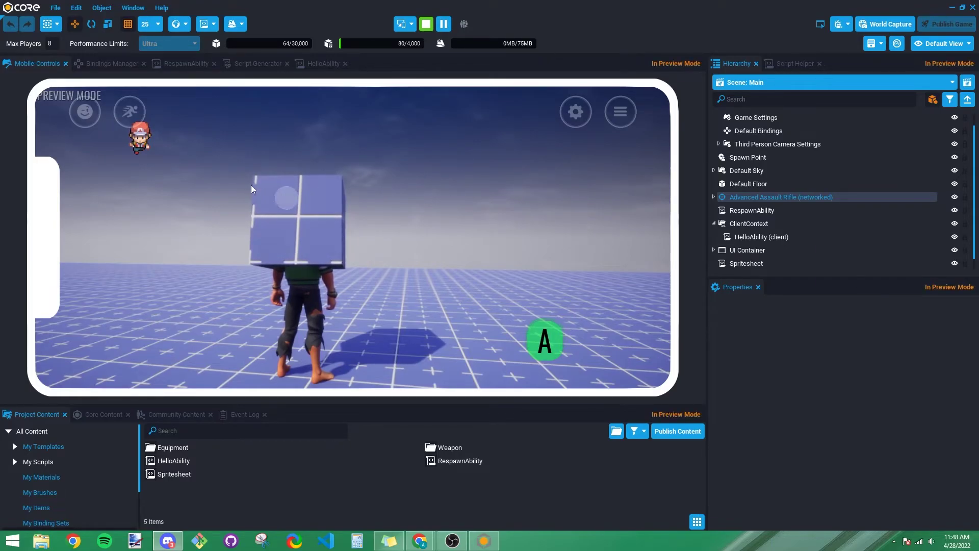
left_click(68, 117)
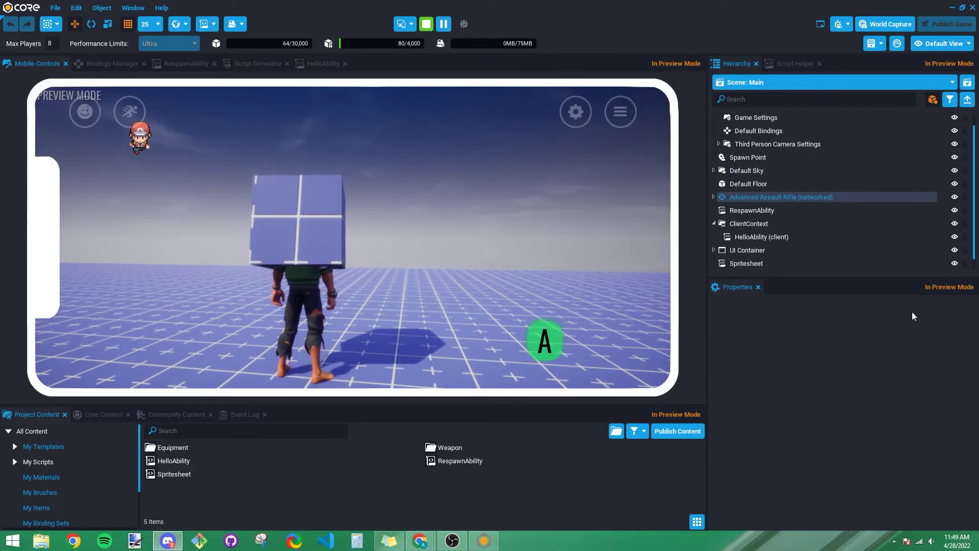
- Try to open the Spritesheet script for editing while the preview is running
left_click(773, 262)
right_click(764, 261)
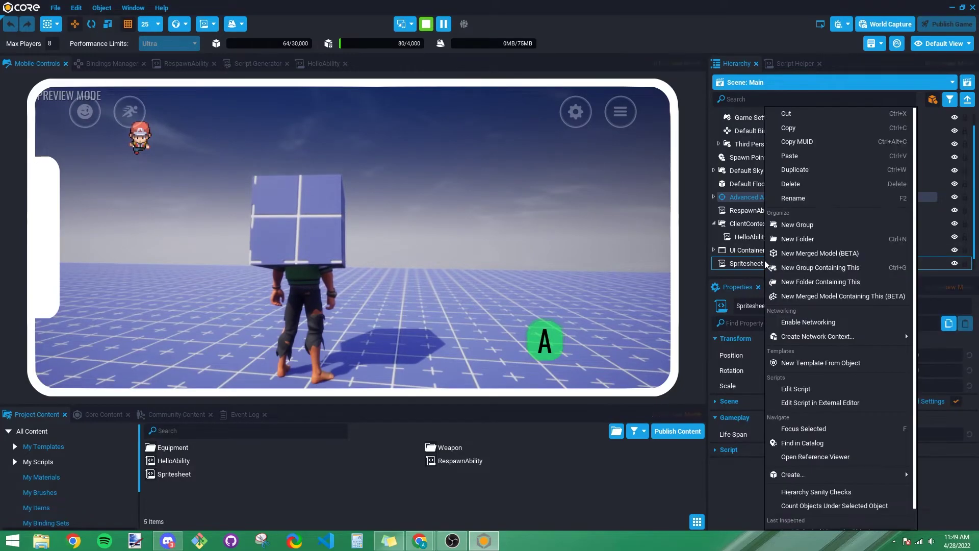
left_click(793, 391)
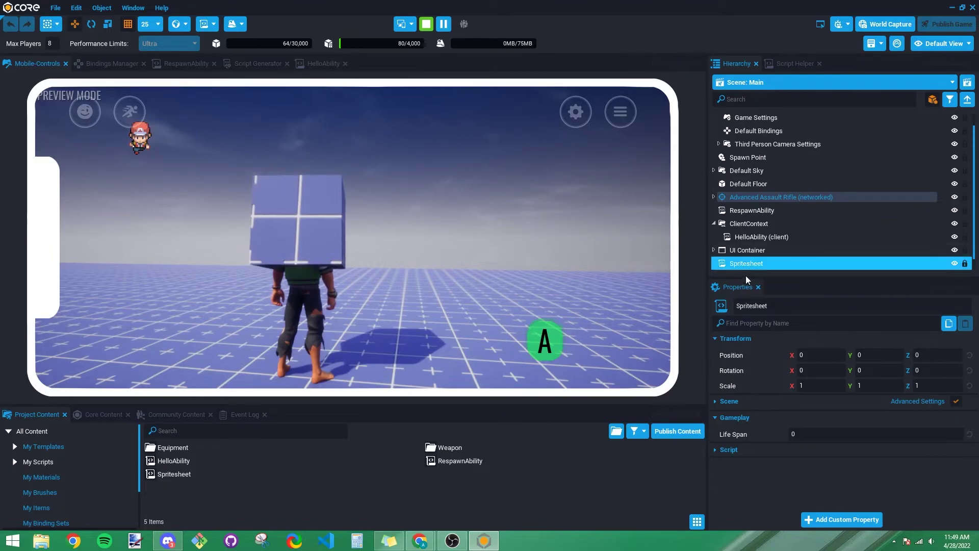
right_click(758, 263)
left_click(789, 391)
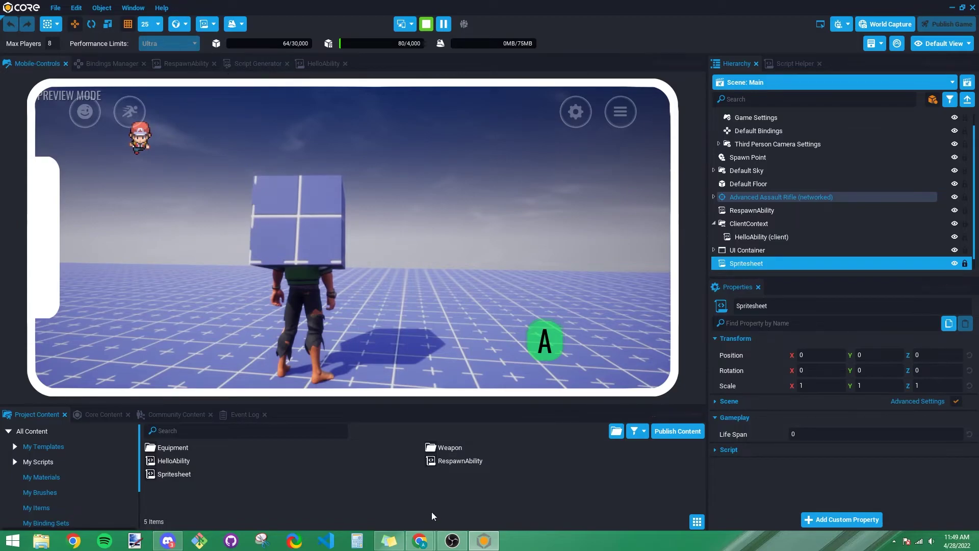
- Stop the preview and open the Spritesheet script for editing
left_click(425, 25)
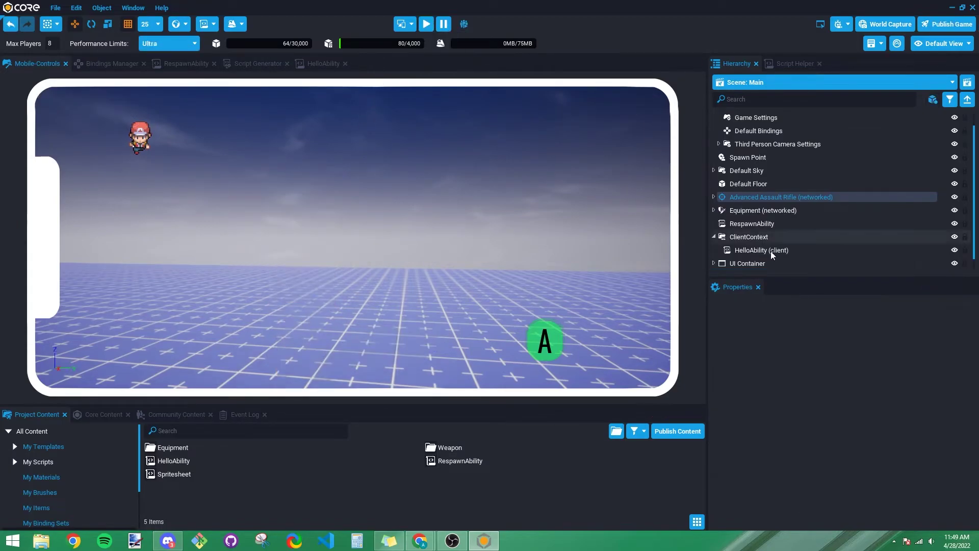
right_click(754, 264)
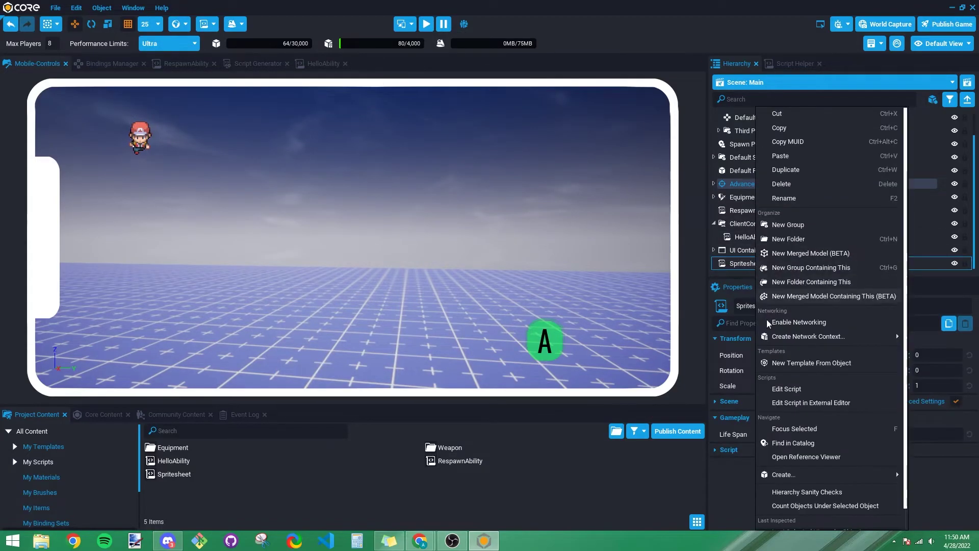
left_click(787, 388)
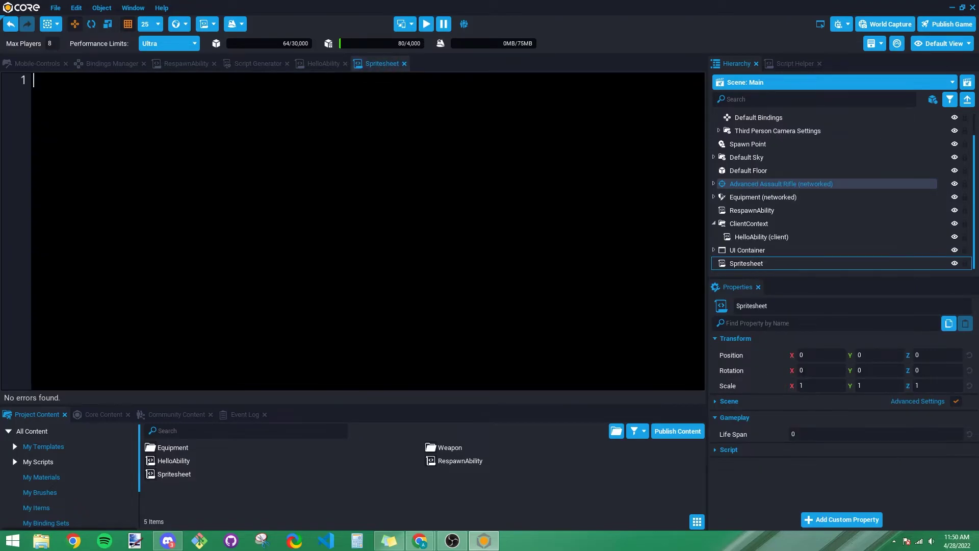
type("Input.DisableVirtualControls()")
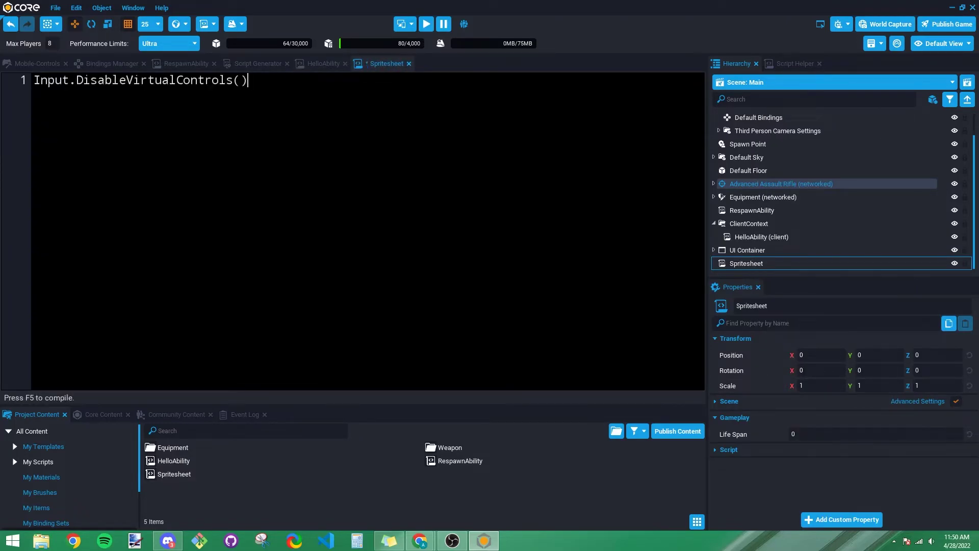
key("ctrl+z")
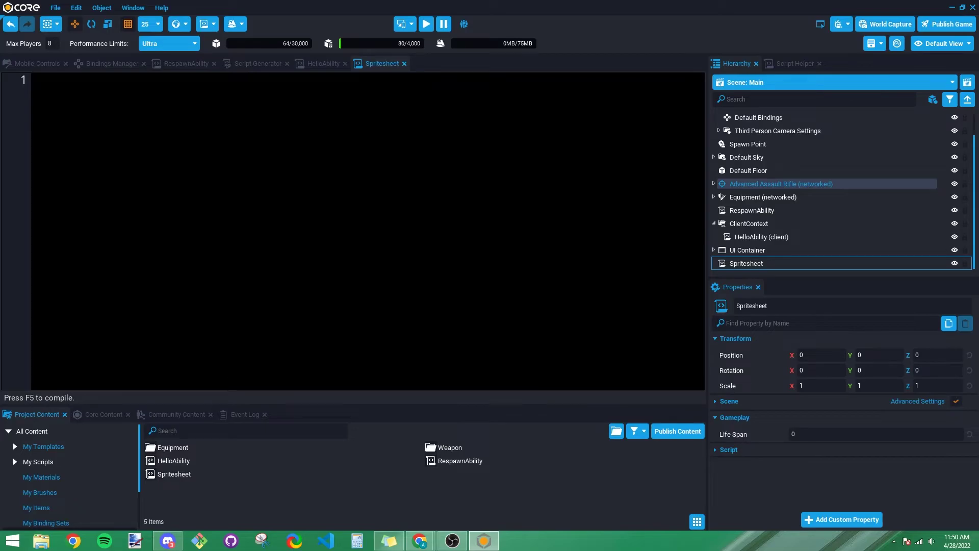
key("ctrl+s")
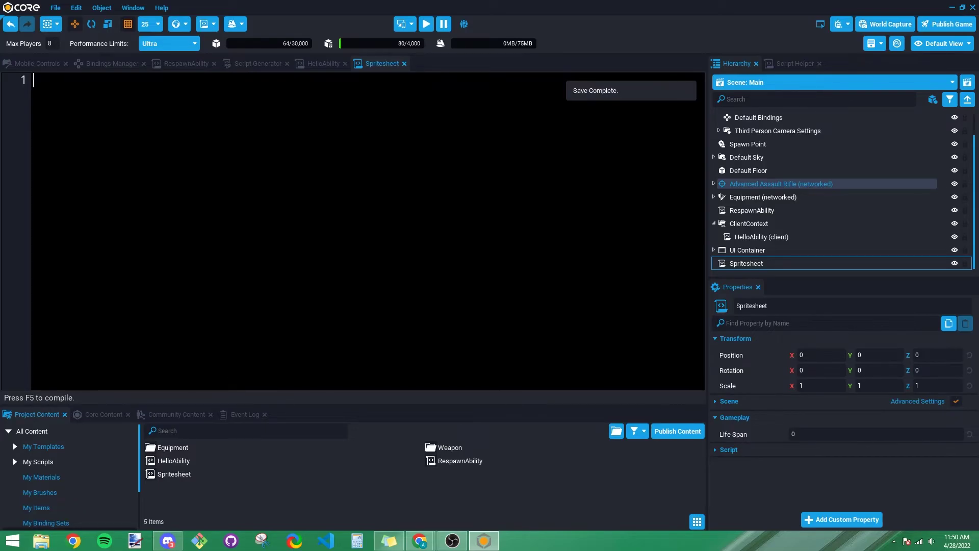
- Leave the Mobile-Controls project with its changes saved and open the ui practice project
left_click(47, 8)
left_click(102, 90)
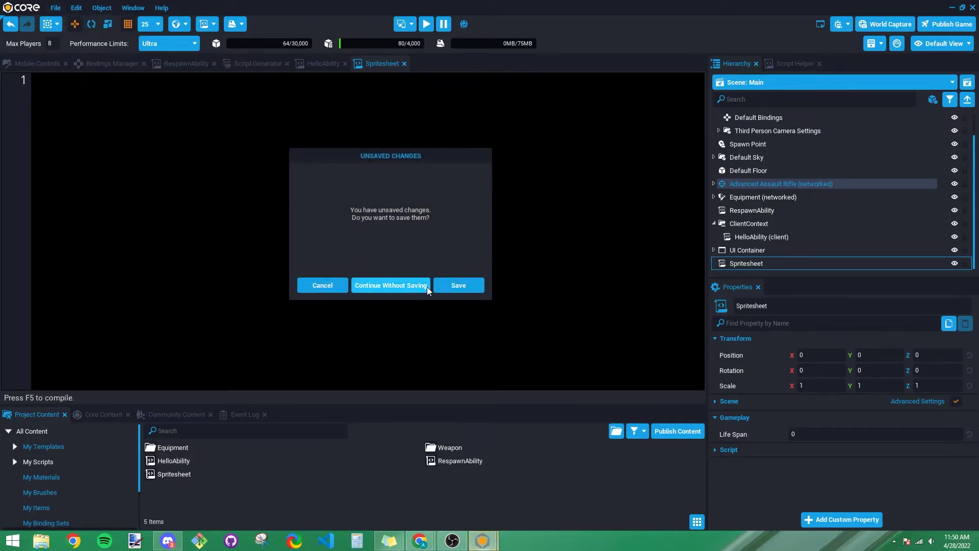
left_click(454, 286)
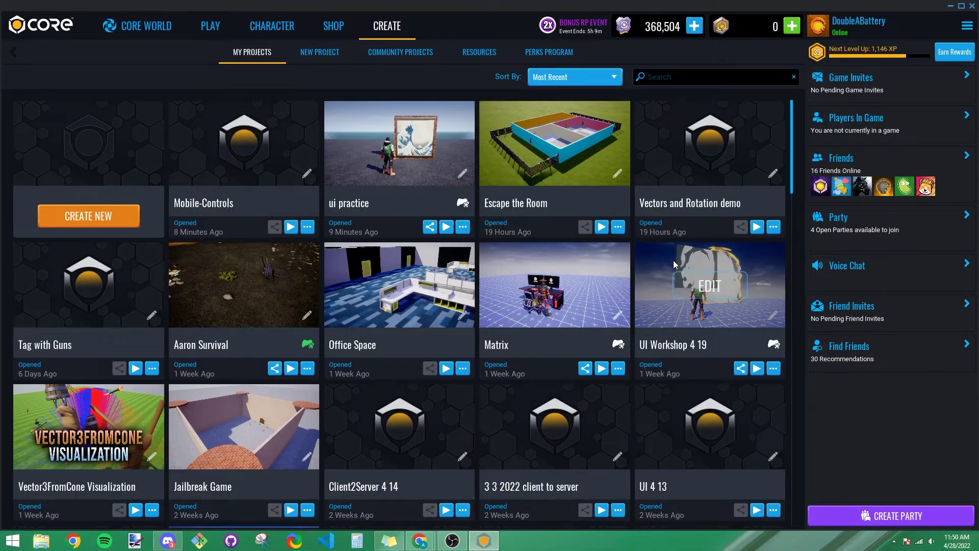
left_click(398, 148)
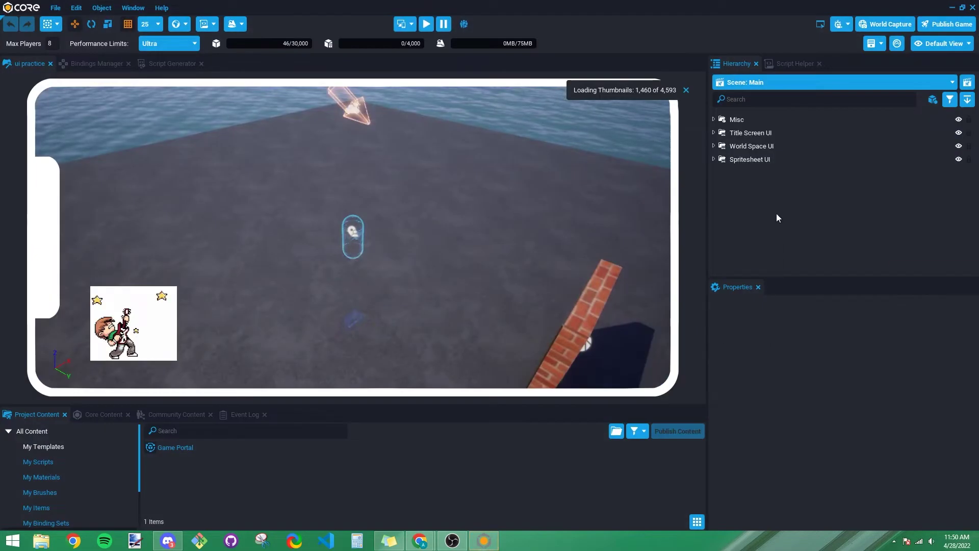
- Open the SpritesheetAnimator script inside the Spritesheet UI group and copy all of its code
left_click(713, 158)
left_click(756, 186)
right_click(755, 186)
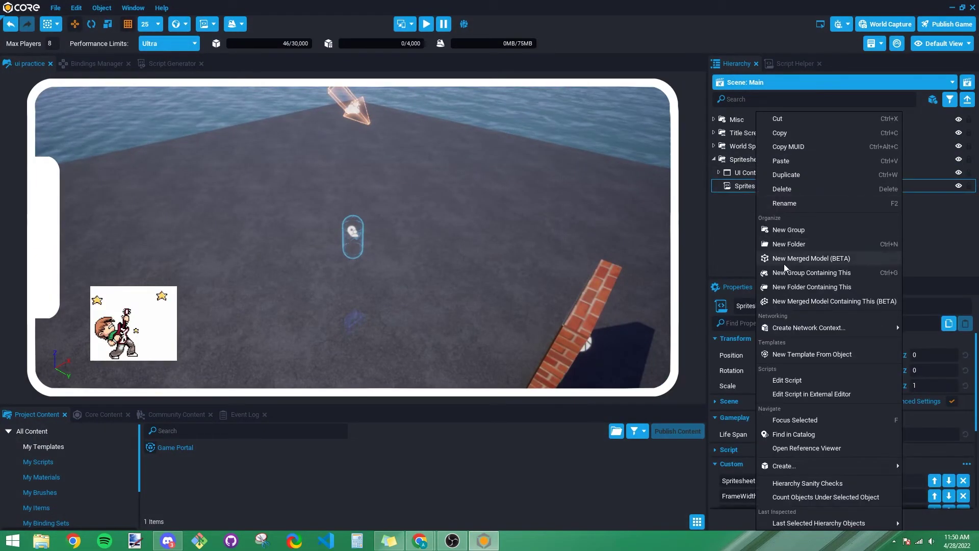
left_click(800, 382)
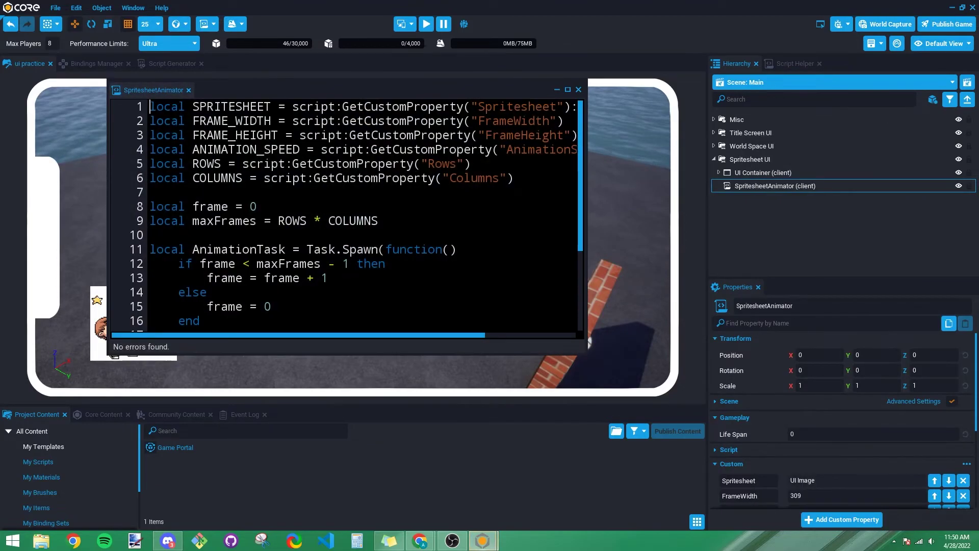
key("ctrl+a")
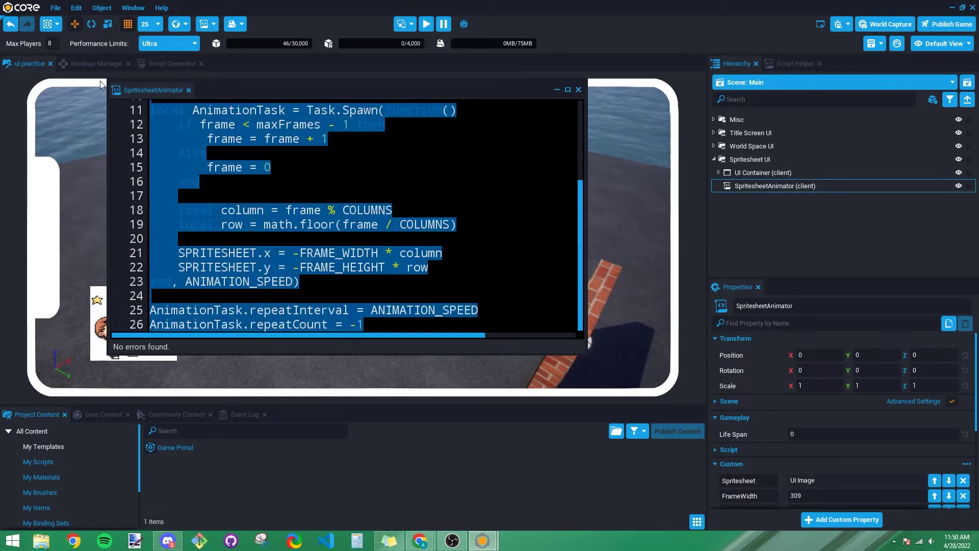
- Leave the ui practice project and reopen the Mobile-Controls project
left_click(55, 8)
left_click(81, 86)
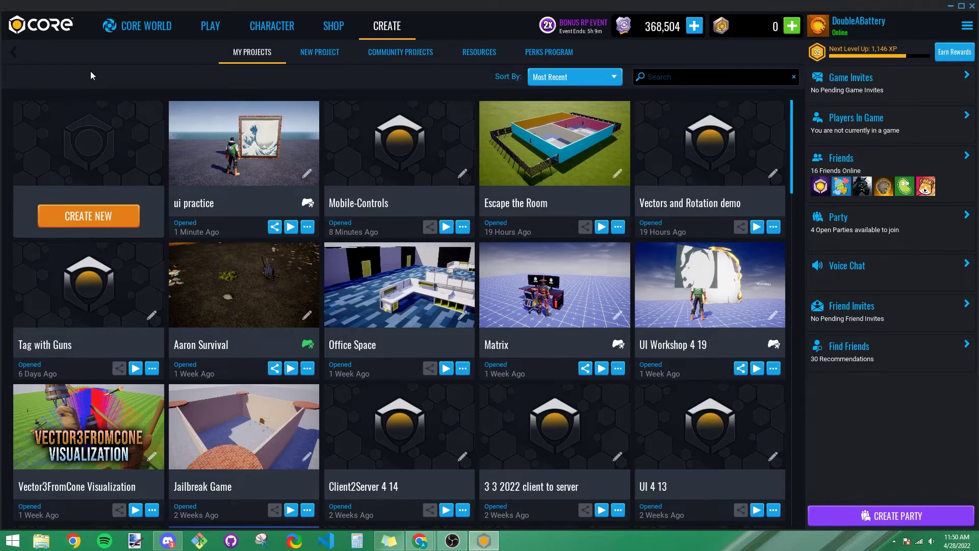
left_click(408, 148)
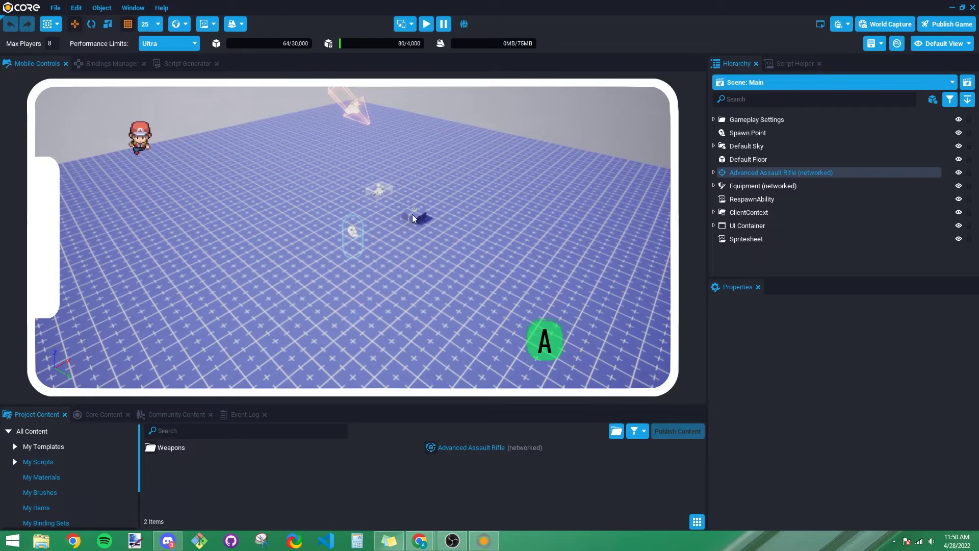
- Paste the copied animation code into the Spritesheet script and dock its editor next to the Mobile-Controls view
right_click(736, 240)
left_click(766, 389)
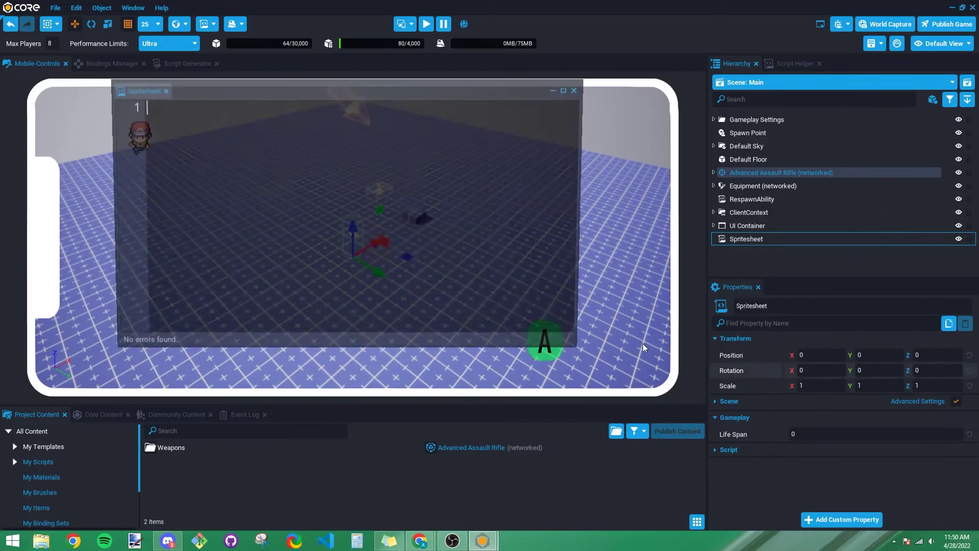
key("ctrl+v")
left_click_drag(152, 91, 117, 54)
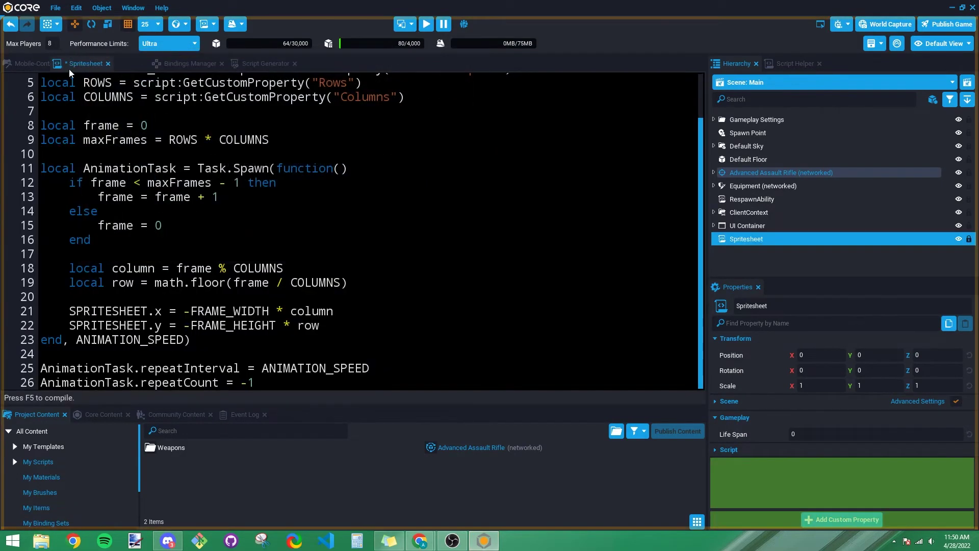
- Review the pasted Spritesheet code, from the custom property variables through the animation task to the frame variable
scroll(352, 229, "up", 2)
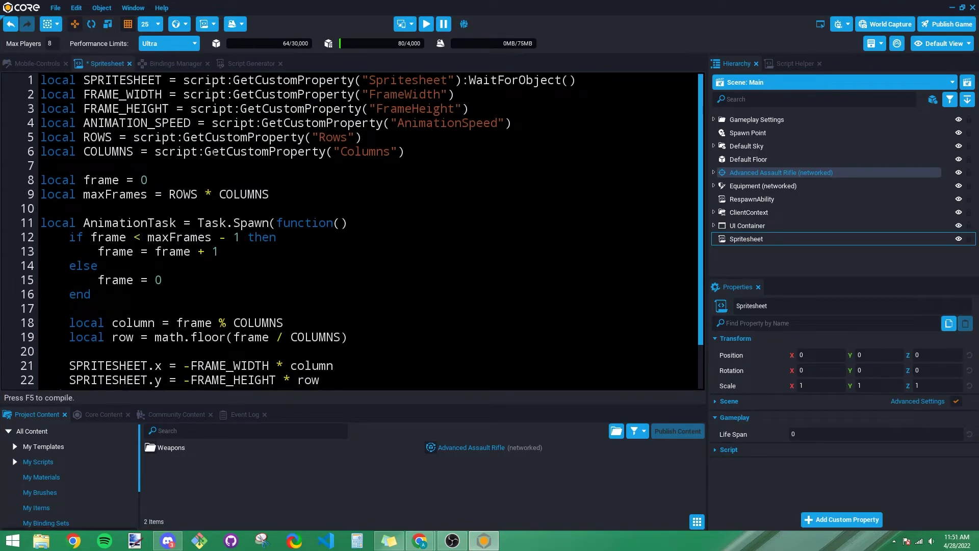
scroll(362, 231, "down", 2)
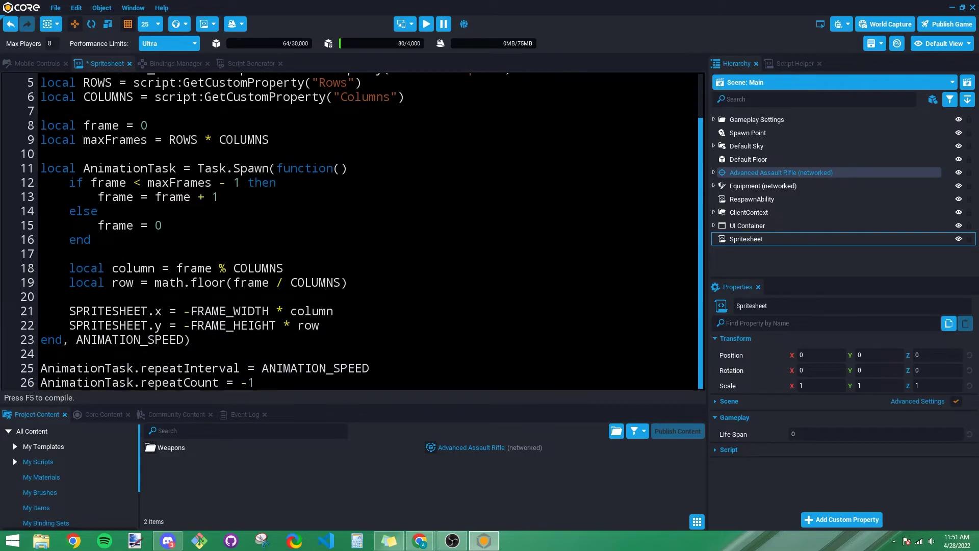
scroll(362, 231, "up", 2)
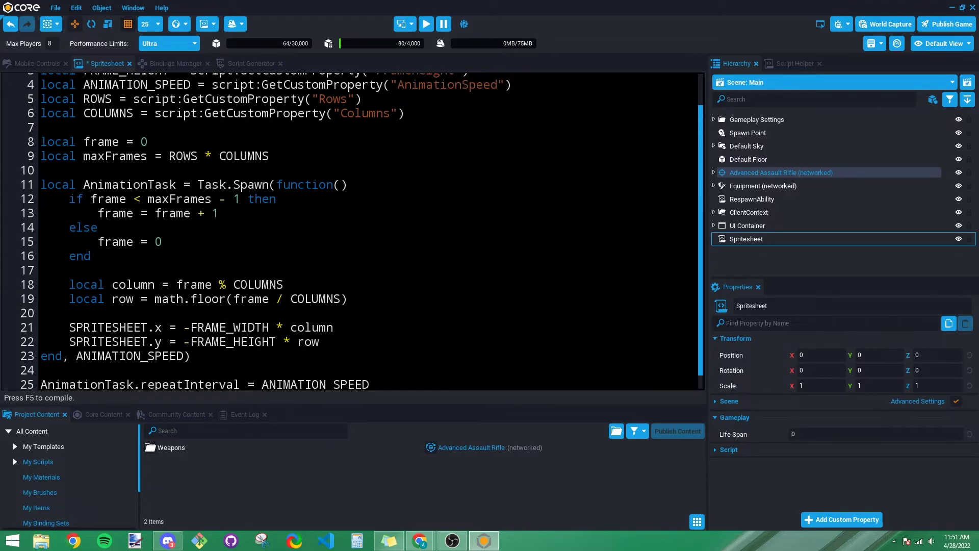
scroll(361, 231, "up", 1)
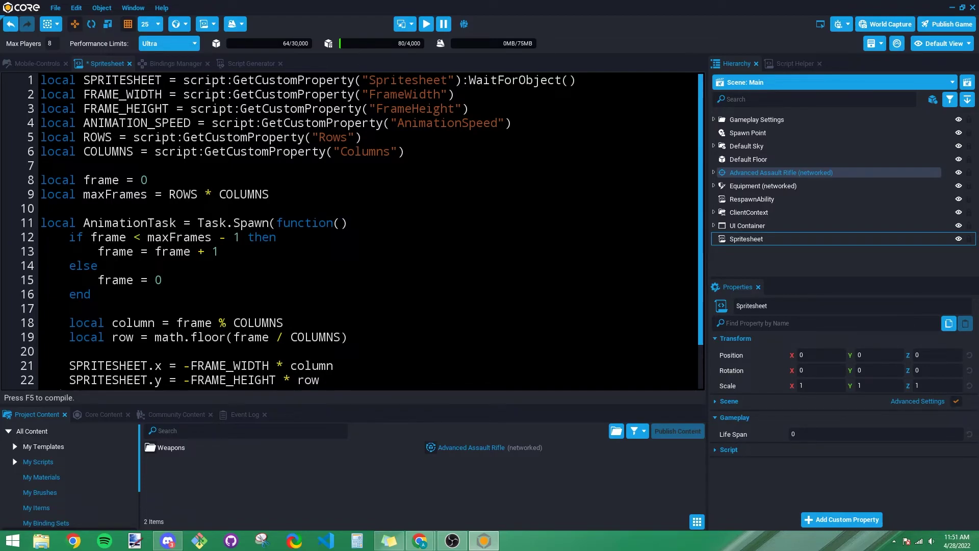
scroll(356, 229, "down", 1)
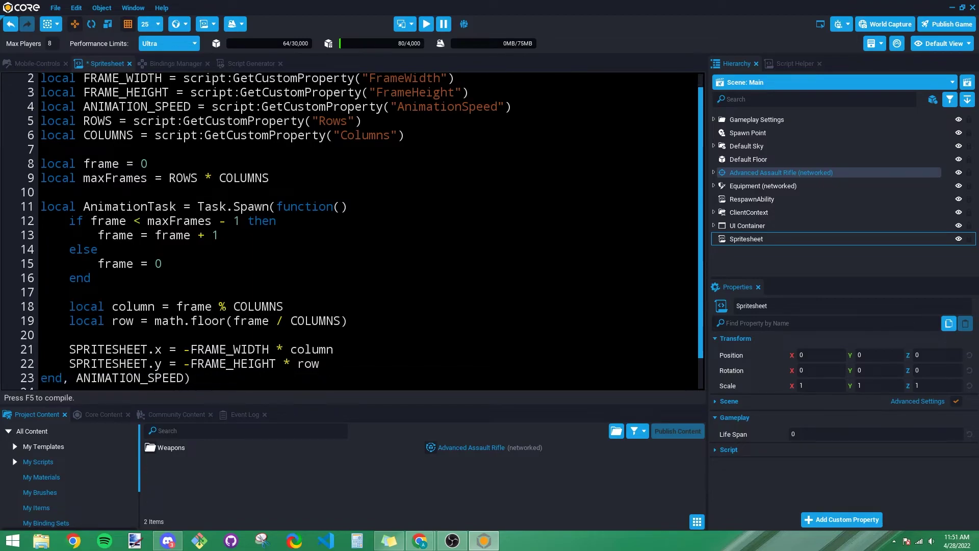
scroll(357, 229, "up", 1)
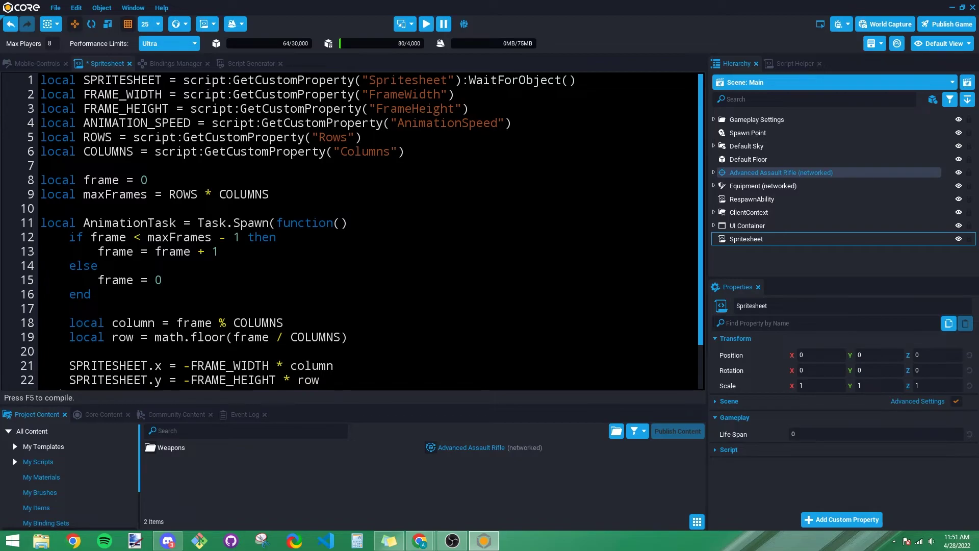
left_click_drag(85, 180, 148, 180)
left_click(129, 180)
left_click_drag(83, 180, 141, 180)
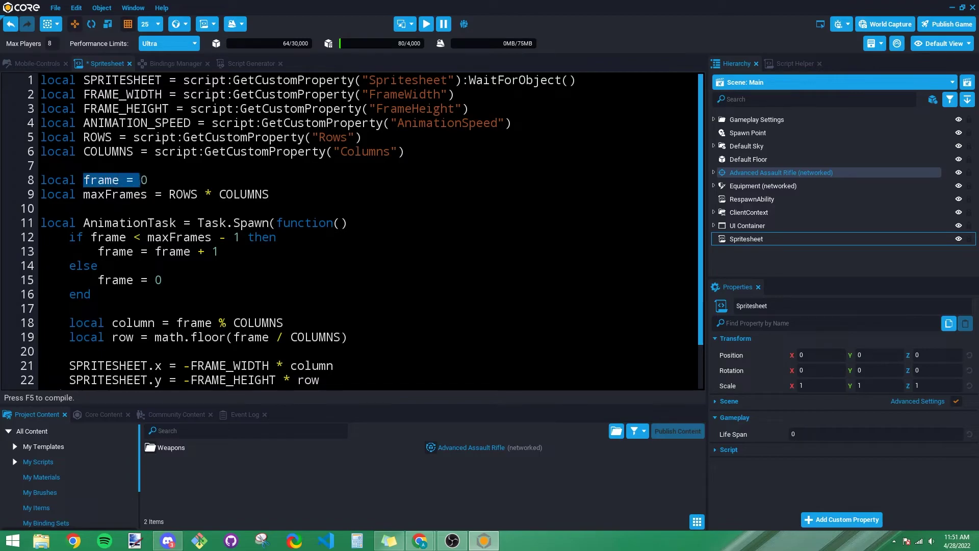
- Turn off Clip Children for the UI Panel in the UI Container to reveal the whole spritesheet
left_click(40, 63)
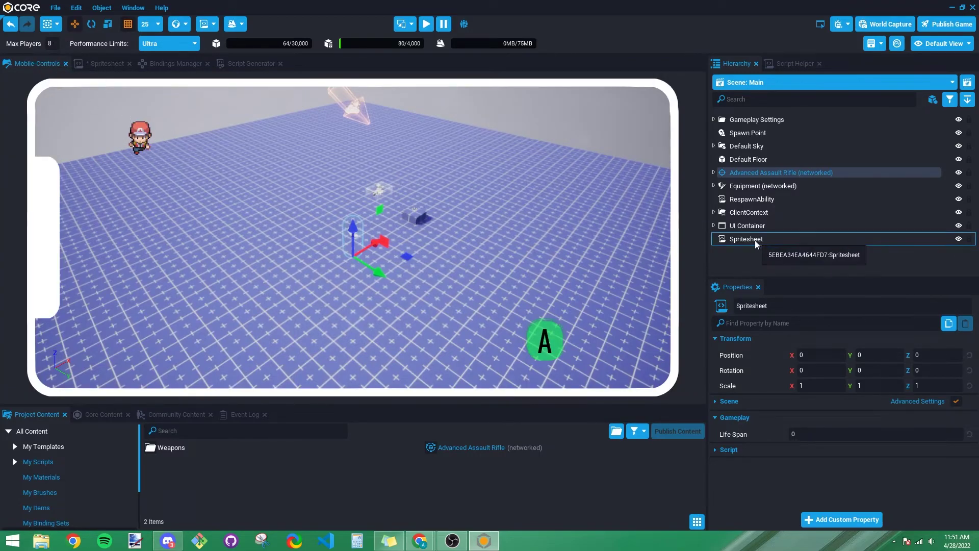
left_click(738, 240)
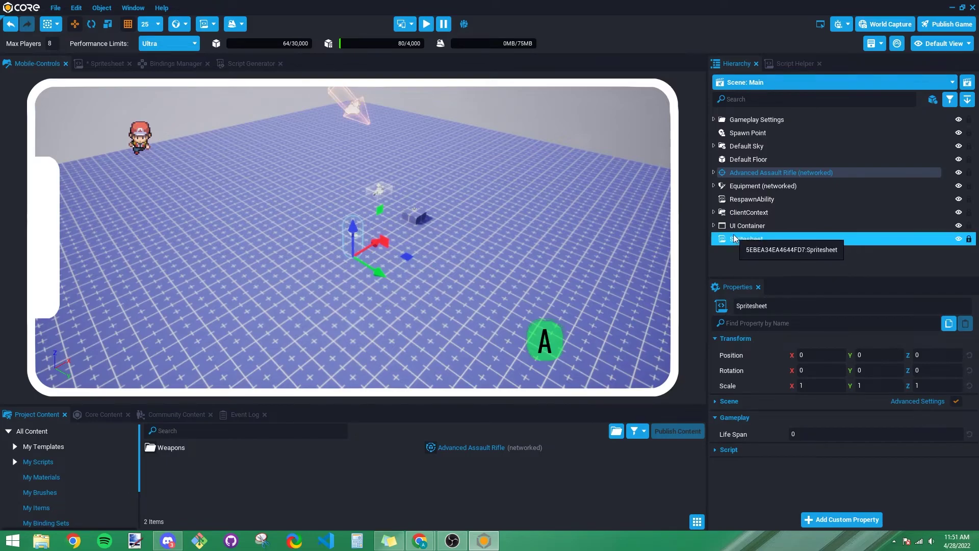
left_click(713, 226)
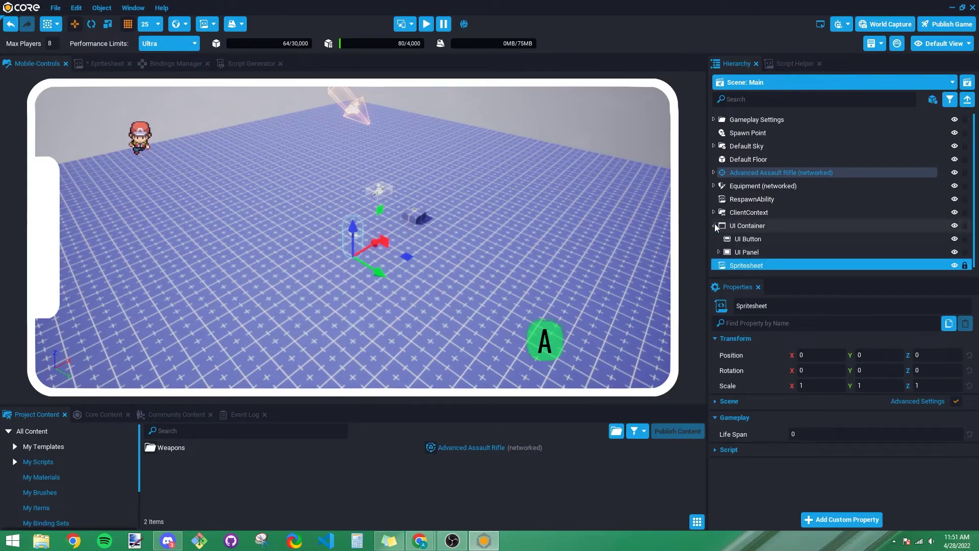
left_click(755, 252)
left_click(794, 370)
left_click(795, 370)
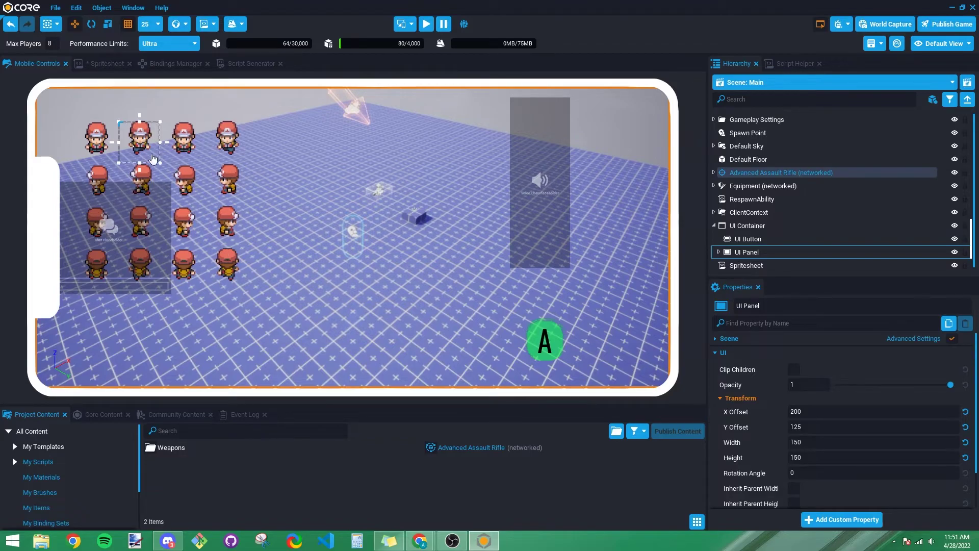
- Return to the Spritesheet script and examine the maxFrames calculation and the body of the AnimationTask function
left_click(243, 62)
left_click(113, 63)
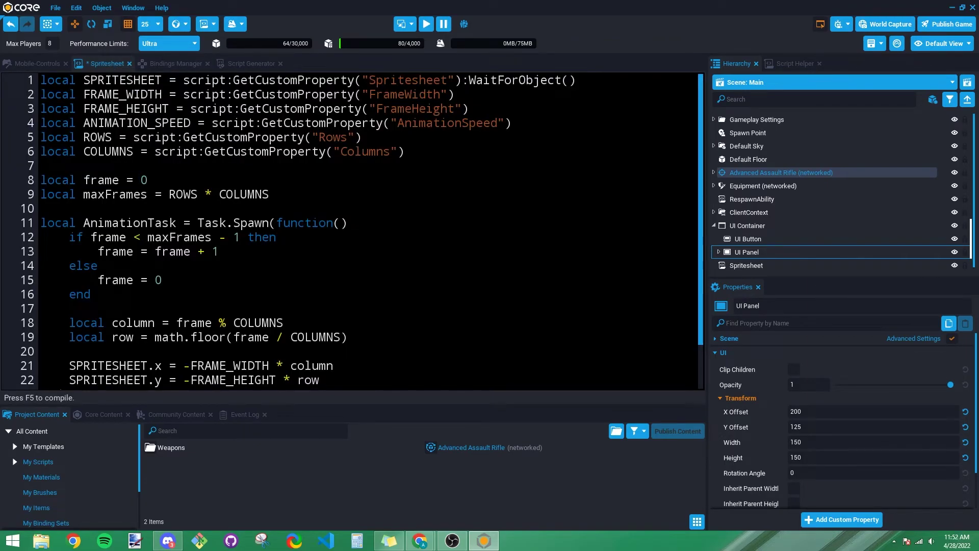
left_click_drag(162, 195, 247, 194)
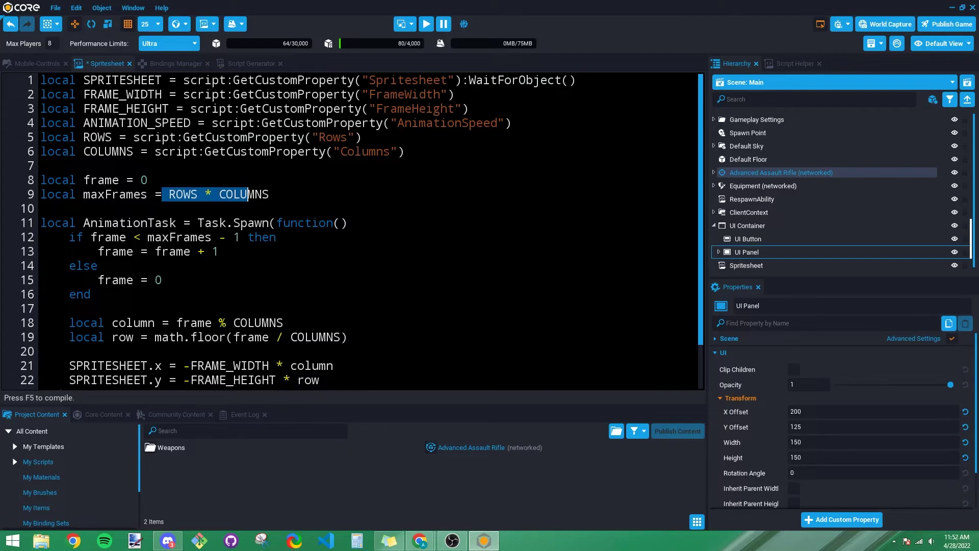
scroll(362, 231, "down", 2)
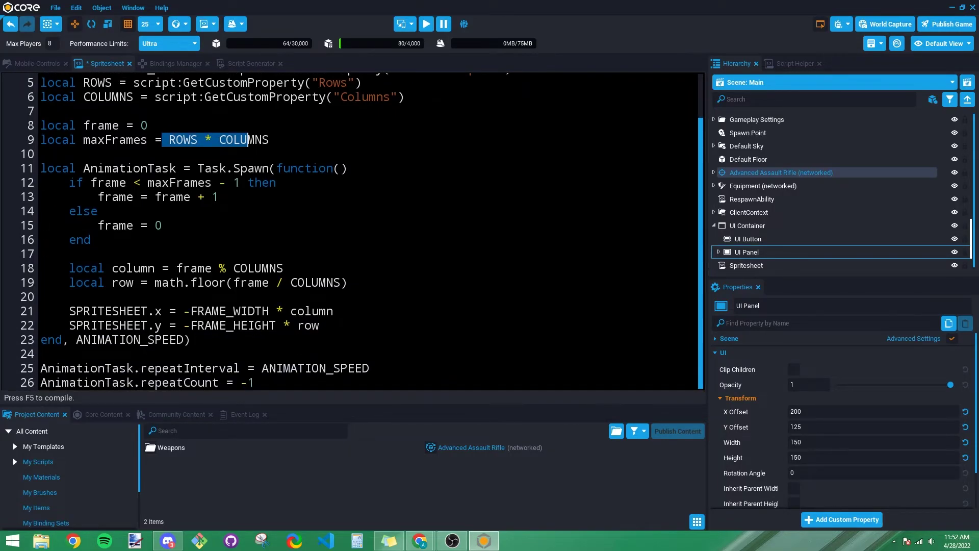
left_click(105, 182)
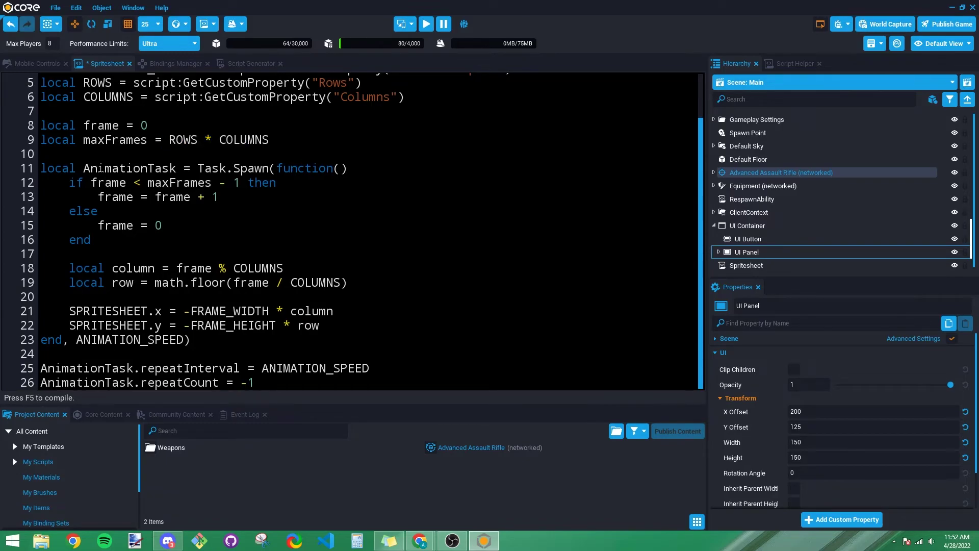
left_click_drag(97, 168, 212, 168)
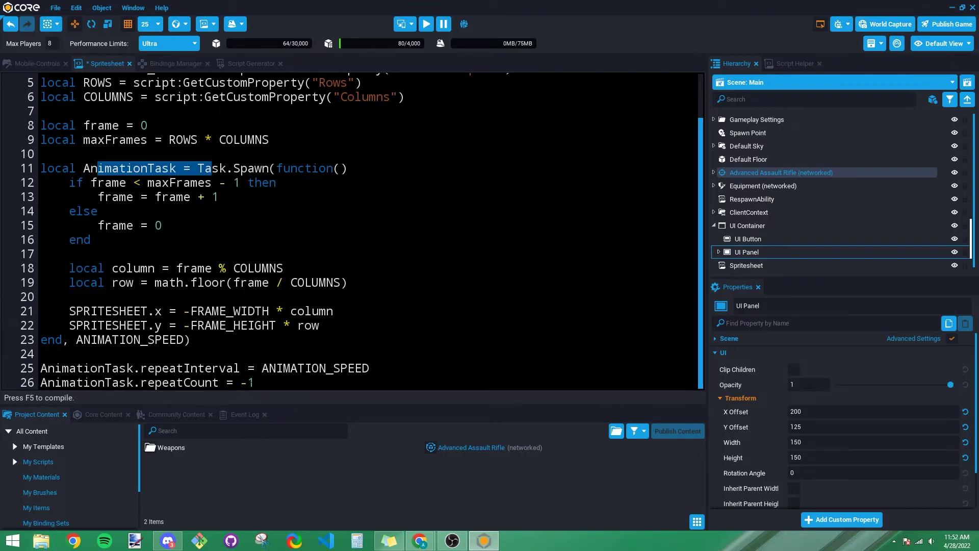
left_click_drag(369, 368, 261, 368)
left_click_drag(41, 182, 320, 326)
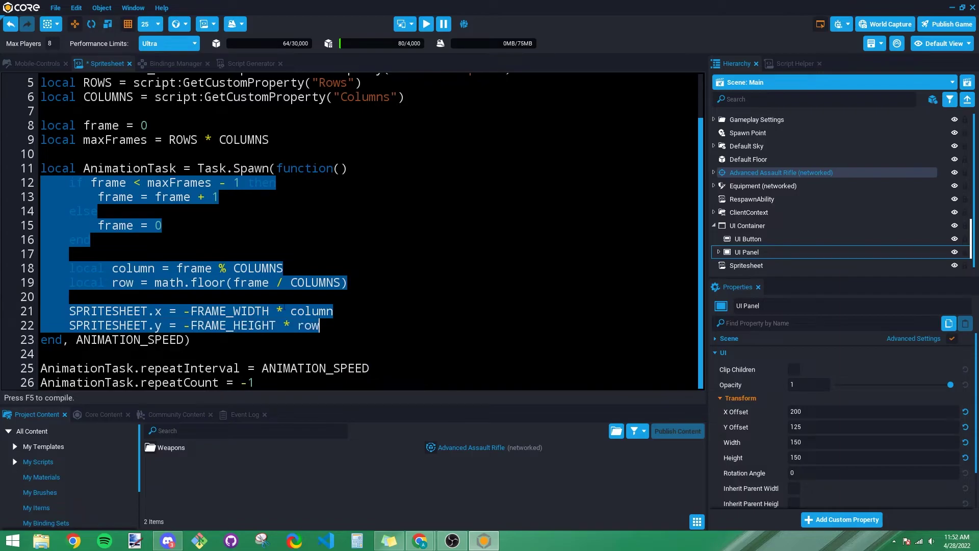
- Examine AnimationTask's repeatCount and repeatInterval lines and the if/else block that advances or resets the frame
left_click(254, 382)
left_click_drag(254, 383, 41, 382)
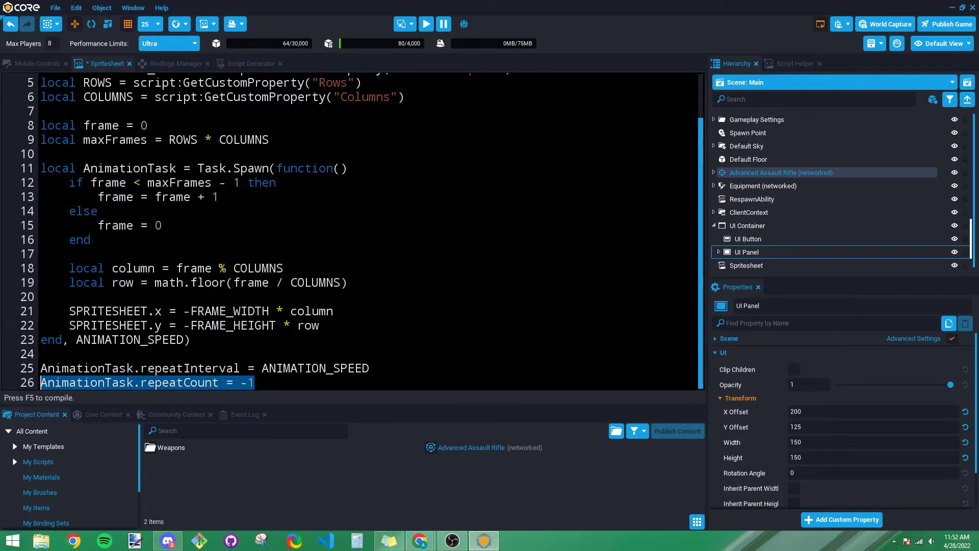
left_click_drag(369, 368, 141, 368)
left_click(141, 368)
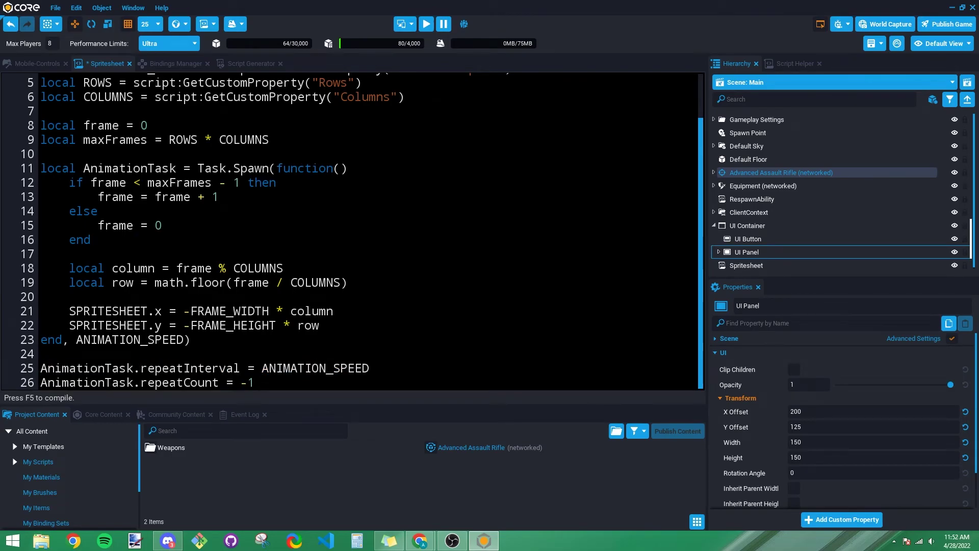
left_click_drag(262, 369, 368, 368)
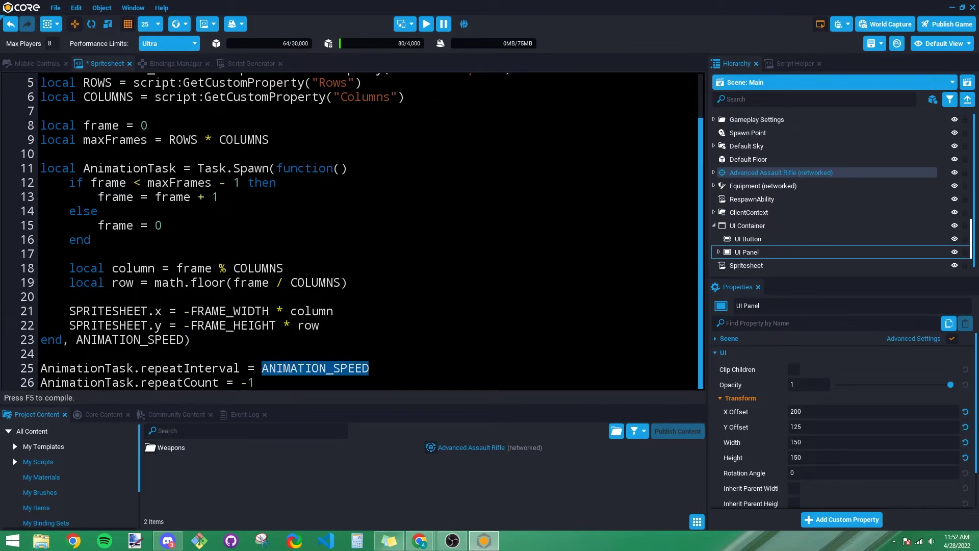
left_click_drag(90, 182, 183, 183)
left_click_drag(68, 183, 144, 231)
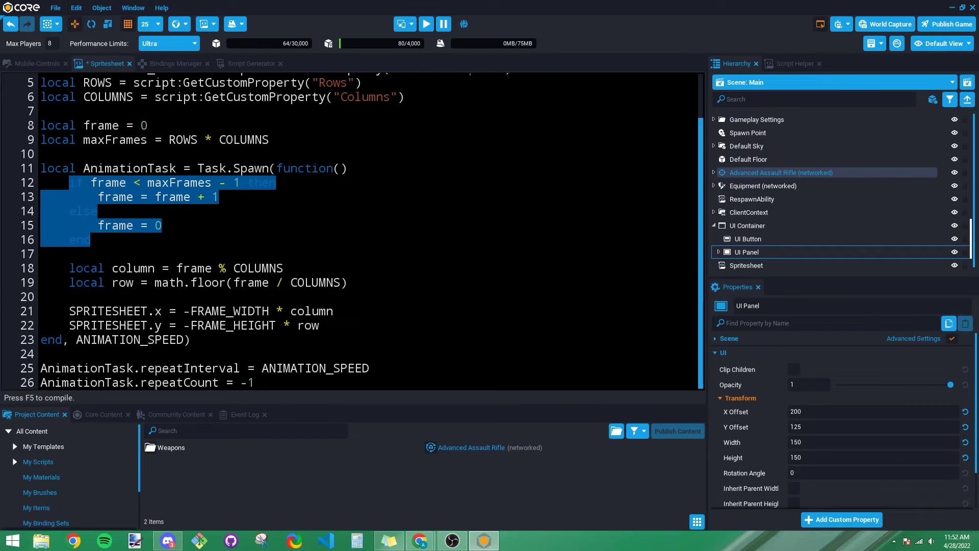
left_click(162, 225)
key("shift+Home")
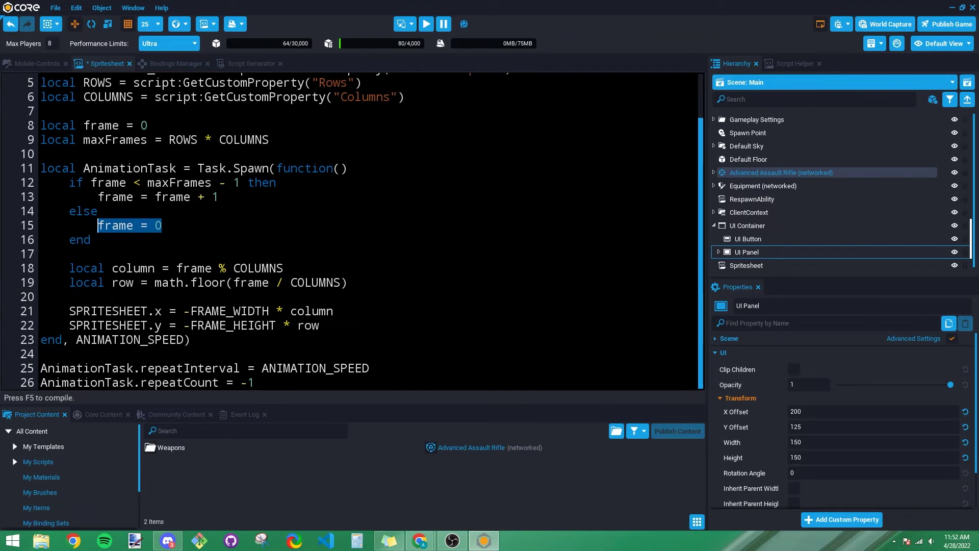
- Examine the column and row calculations and the lines that offset SPRITESHEET.x and SPRITESHEET.y by the negative frame size
left_click(162, 268)
key("shift+Home")
left_click_drag(162, 268, 283, 268)
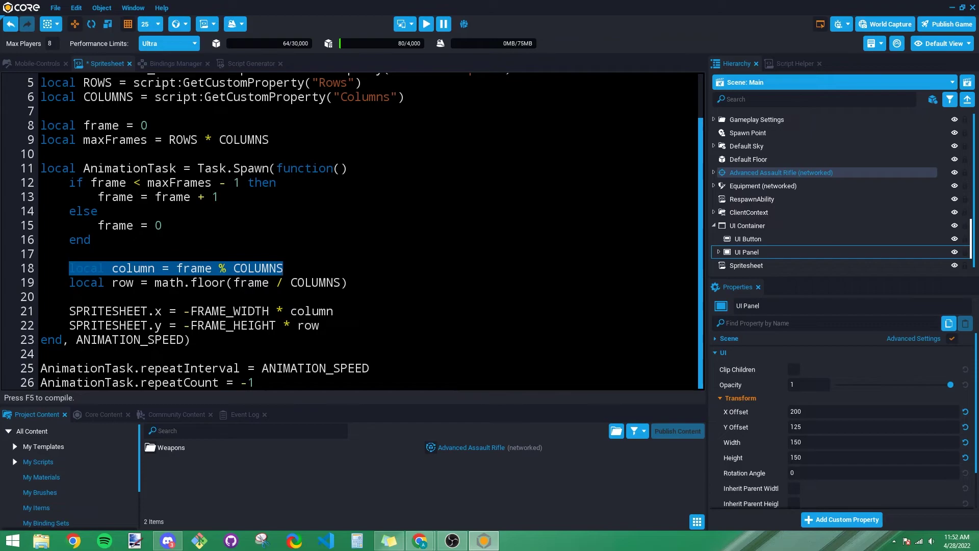
left_click(283, 268)
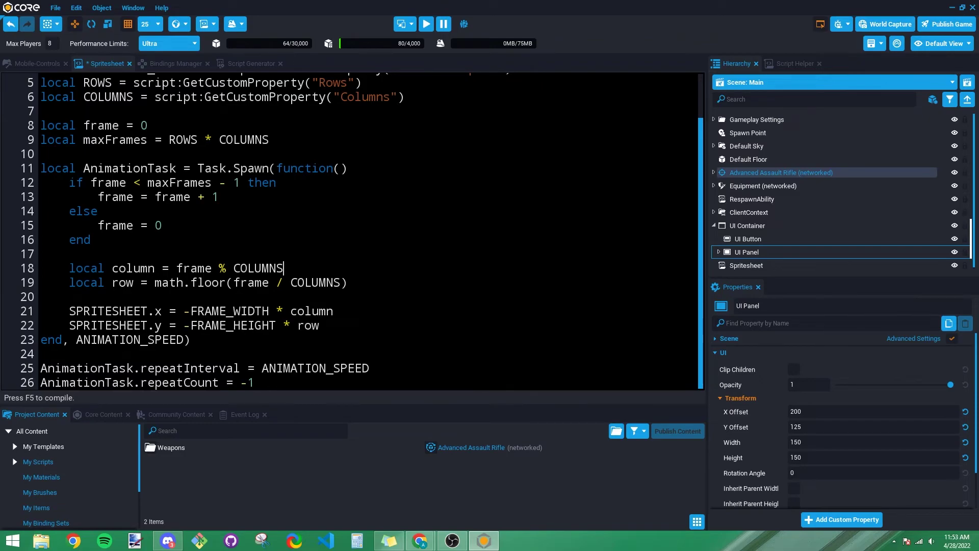
left_click_drag(169, 311, 76, 311)
left_click_drag(169, 325, 76, 326)
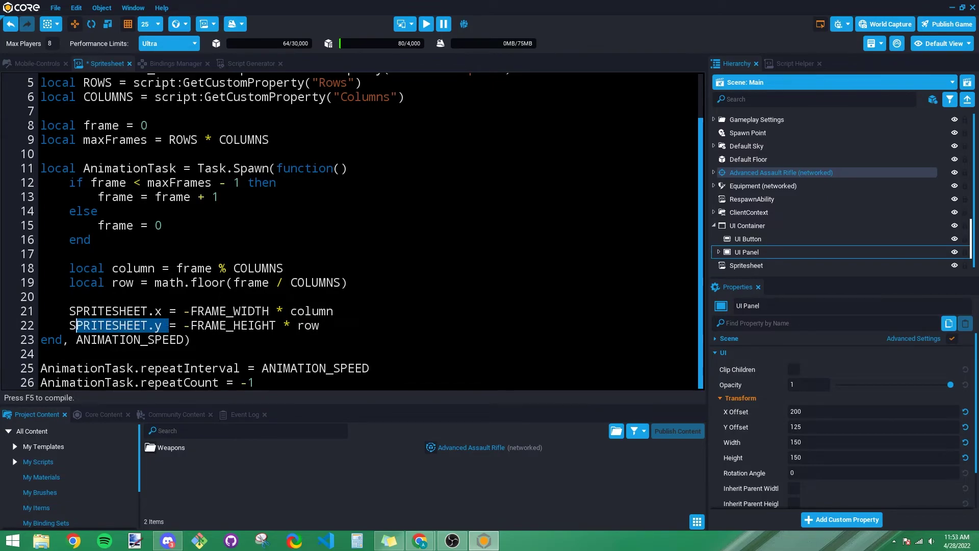
mouse_move(191, 325)
left_mouse_down()
mouse_move(191, 339)
mouse_move(319, 325)
mouse_move(183, 325)
left_mouse_up()
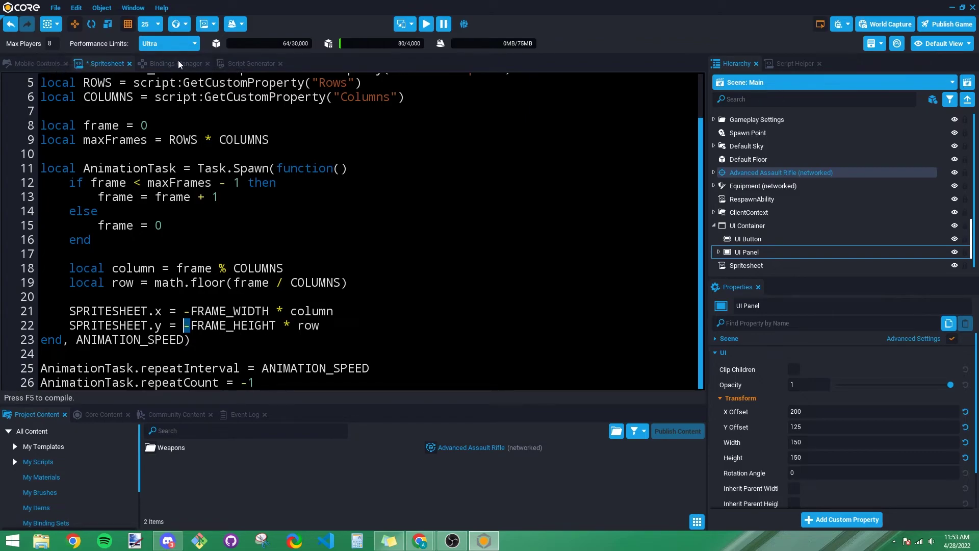
- Save the Spritesheet script and return to the Mobile-Controls scene view
key("ctrl+s")
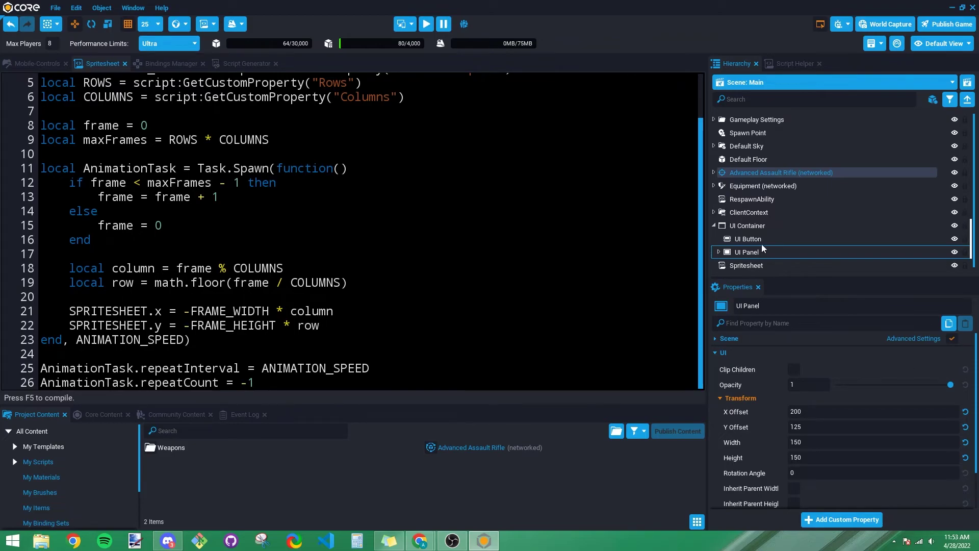
left_click(40, 65)
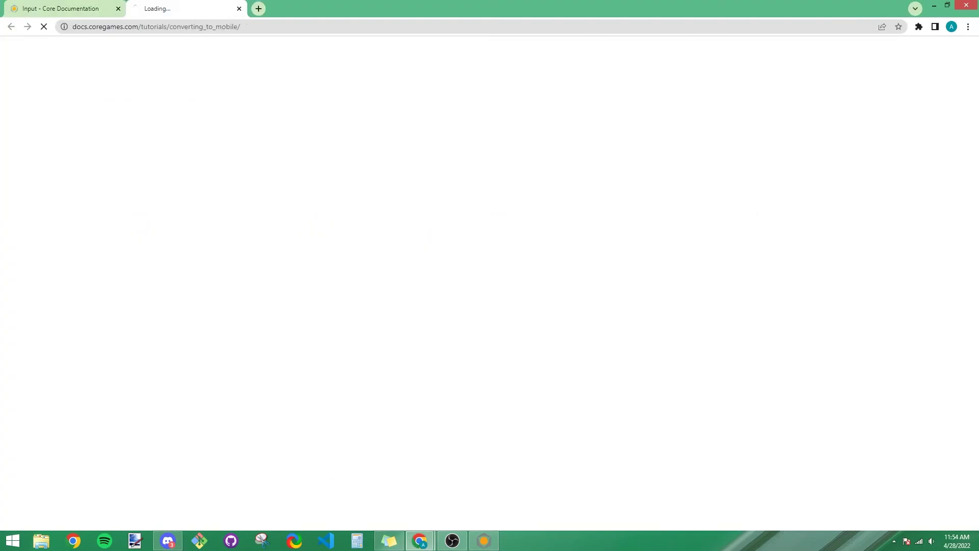
- Review the overview, skills list and demo video of the Converting to Mobile tutorial in the Core documentation
scroll(420, 241, "down", 4)
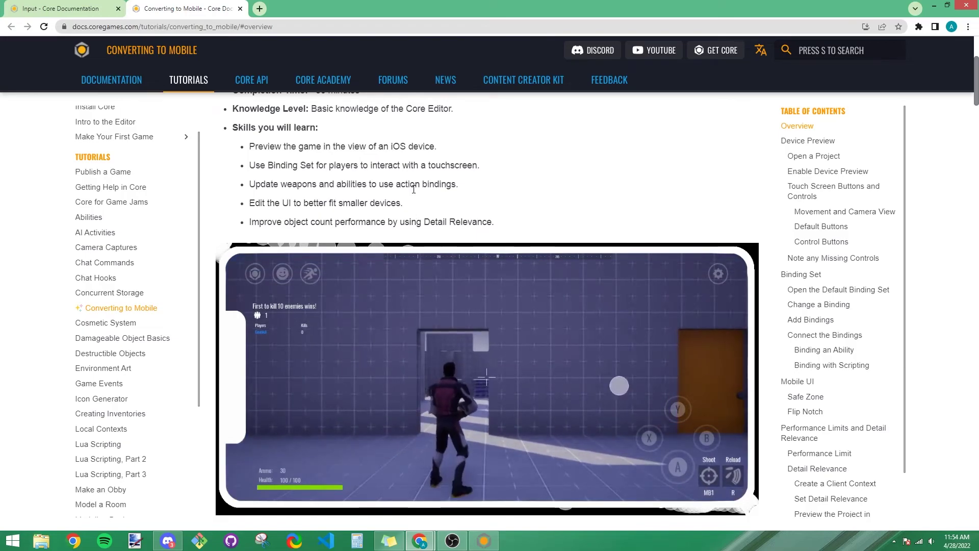
scroll(414, 197, "down", 2)
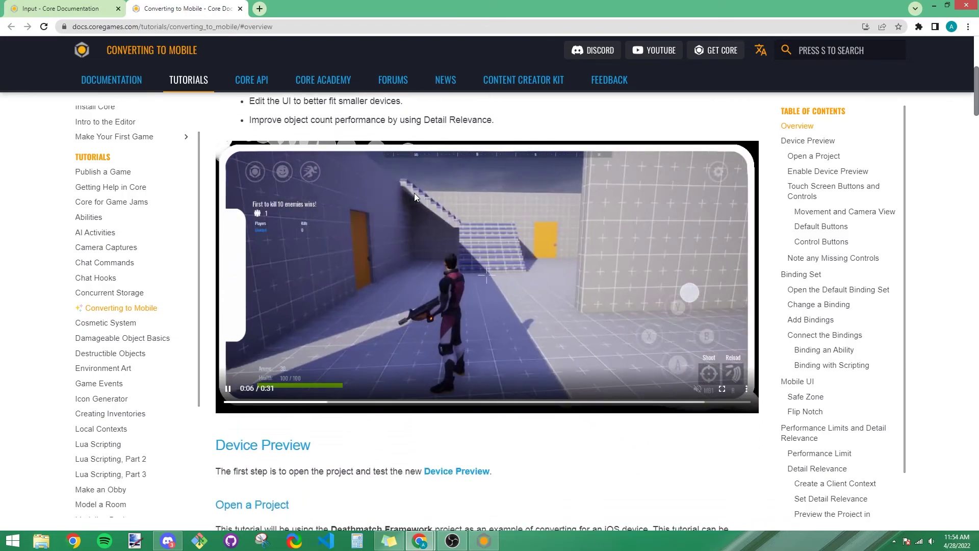
scroll(414, 197, "up", 2)
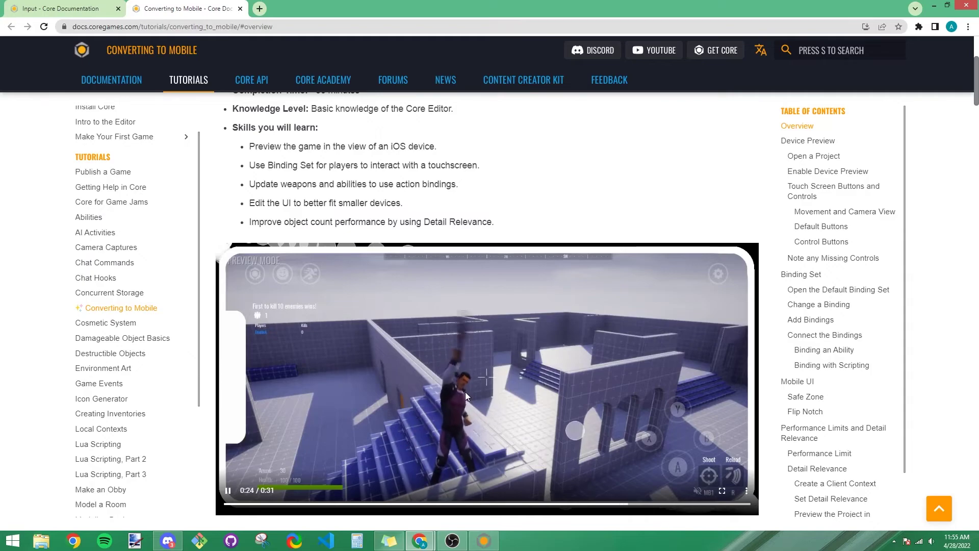
- Switch back to the Core editor and leave the Mobile-Controls project for the main menu
left_click(487, 543)
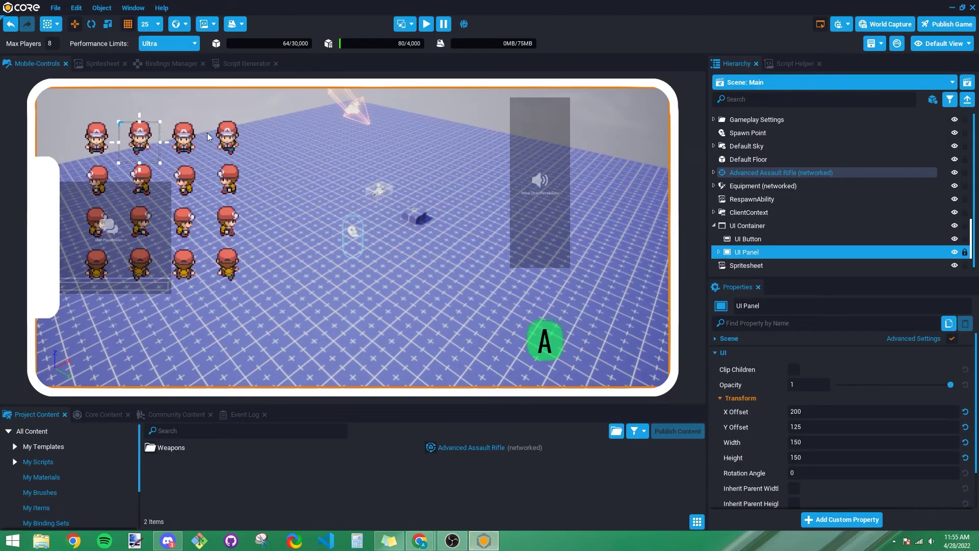
left_click(56, 8)
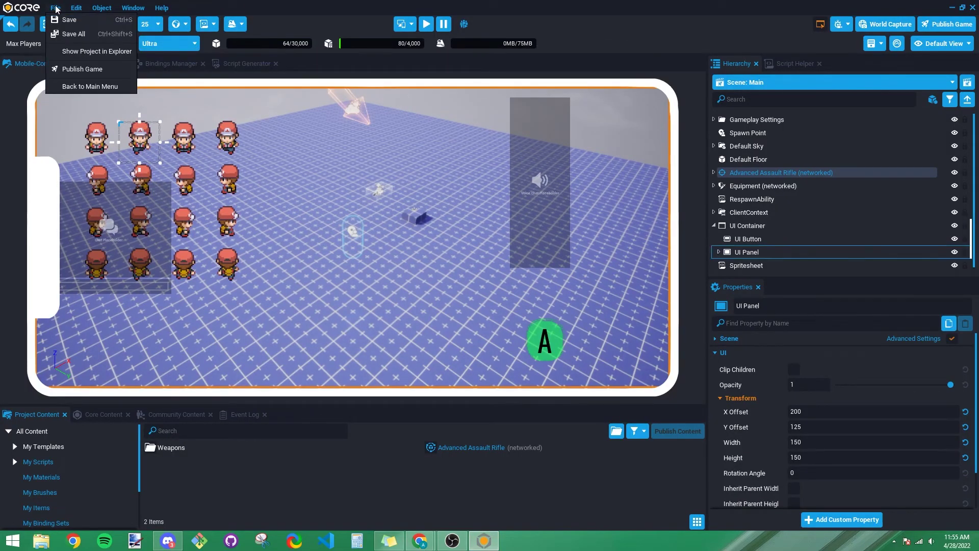
left_click(77, 84)
left_click(455, 287)
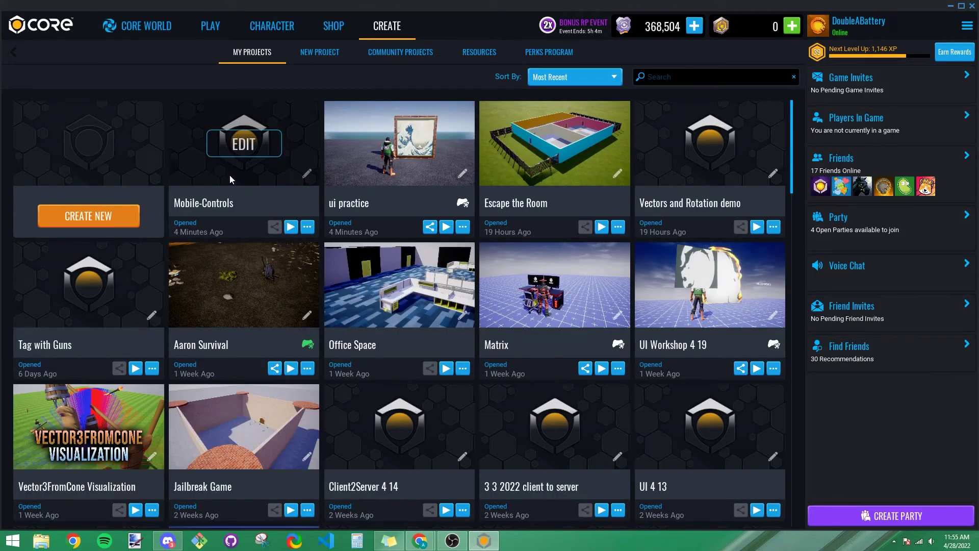
- Create a new project named ddsadsa from the Deathmatch gameplay framework
left_click(105, 219)
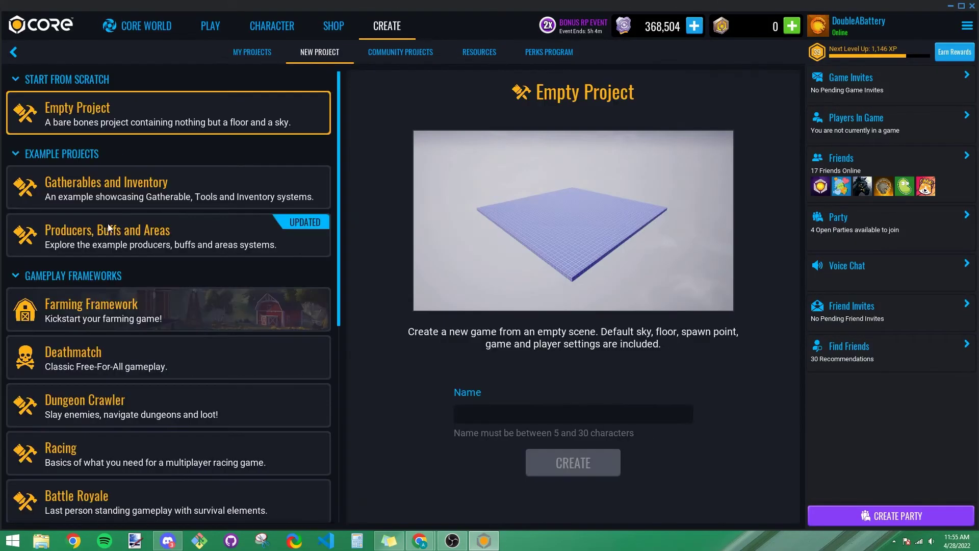
left_click(141, 368)
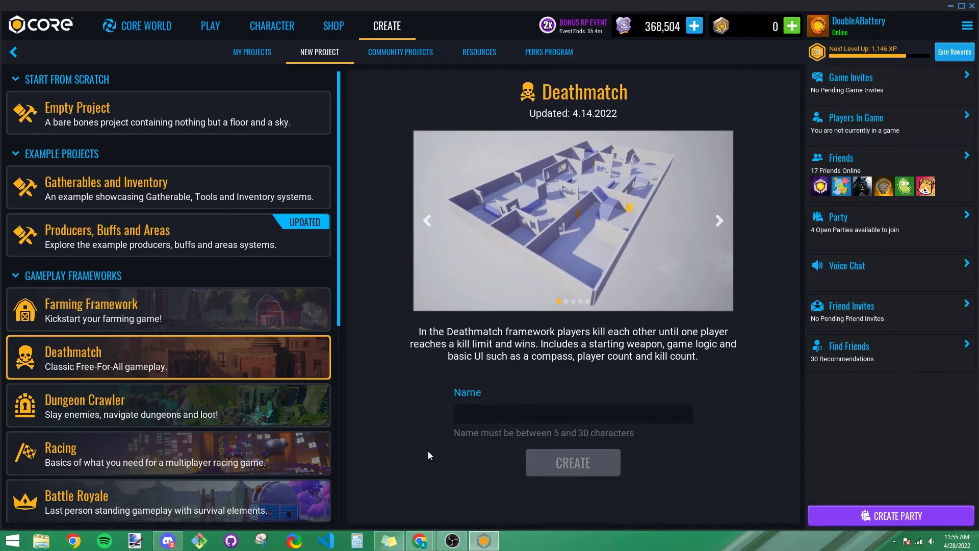
left_click(547, 415)
type("ddsadsa")
left_click(563, 450)
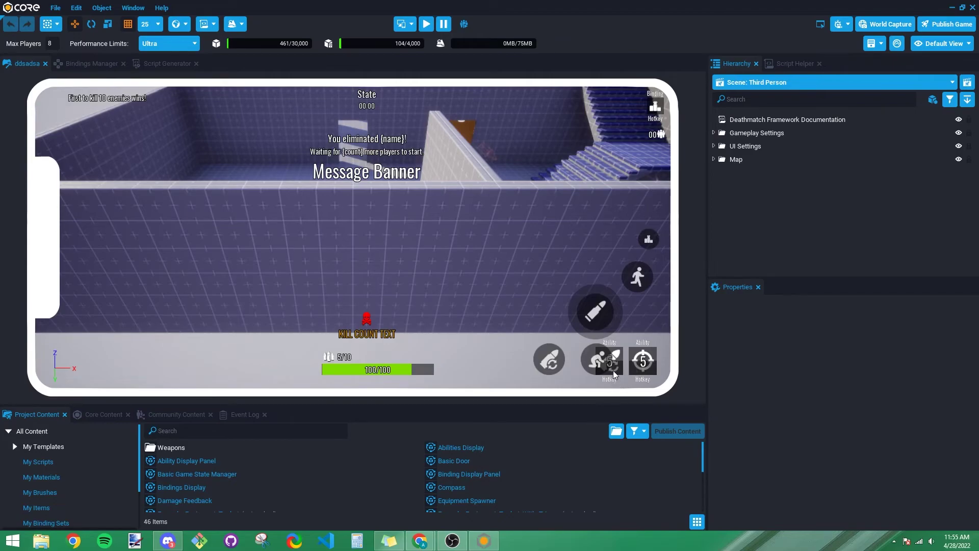
- Turn off the device preview and play-test the Deathmatch game with keyboard controls
left_click(412, 24)
left_click(469, 76)
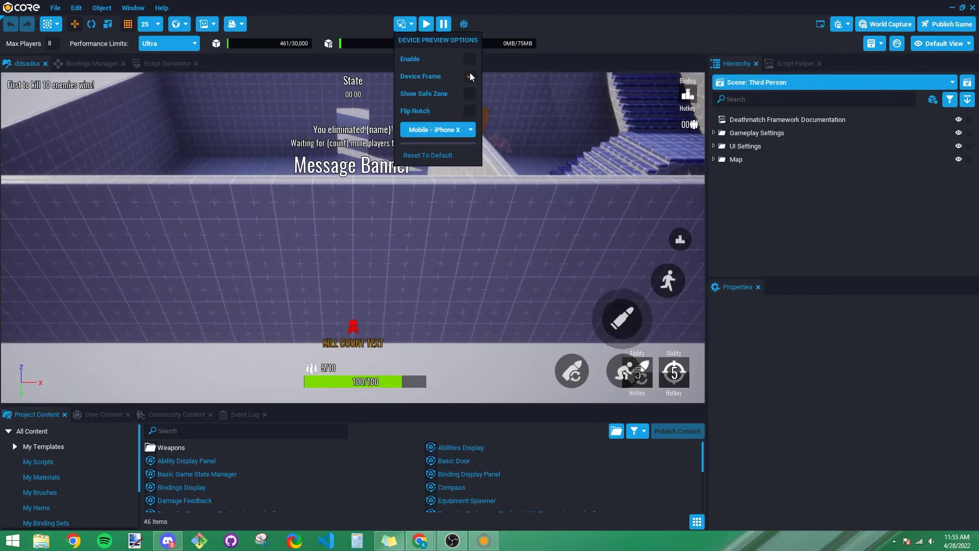
left_click(426, 24)
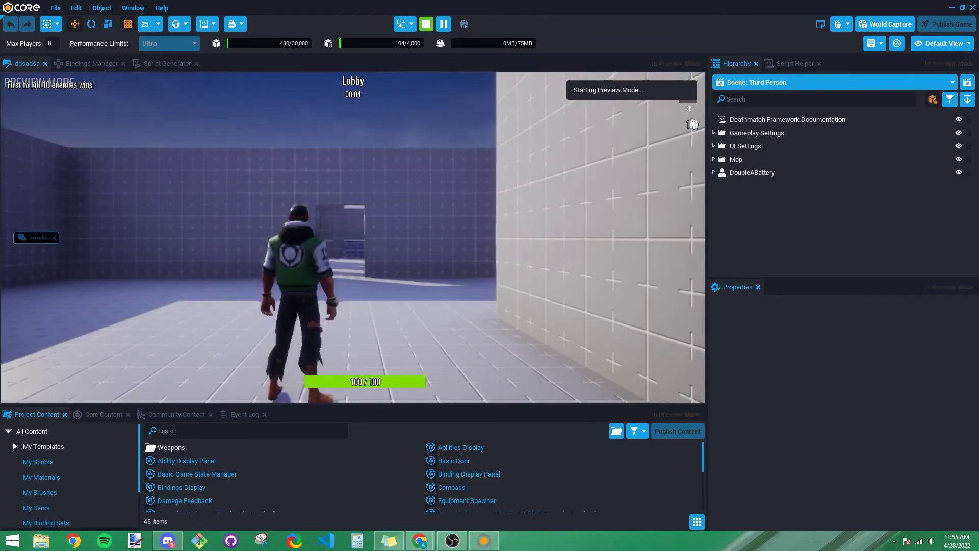
key("w")
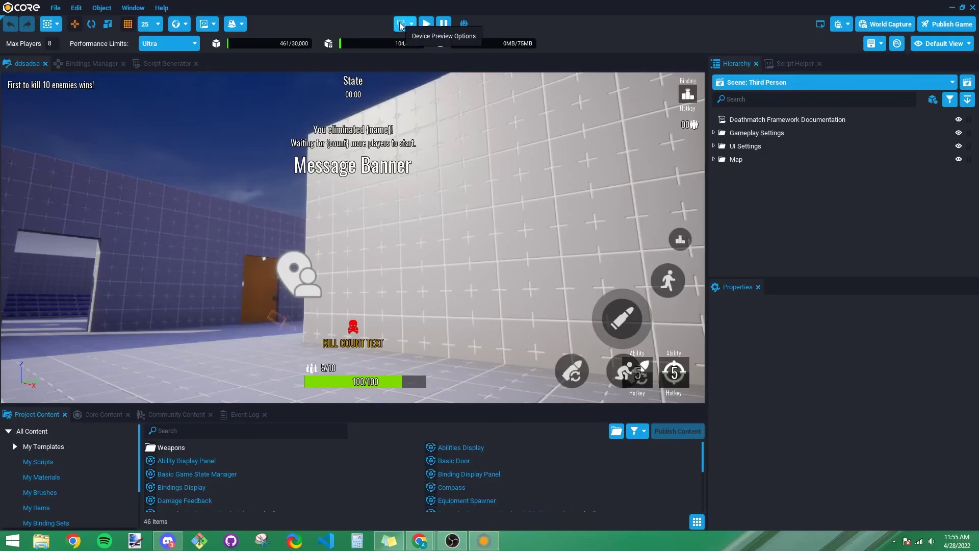
- Enable the iPhone X device preview with its device frame and play-test the game with touch input, stopping the preview at the end
left_click(411, 24)
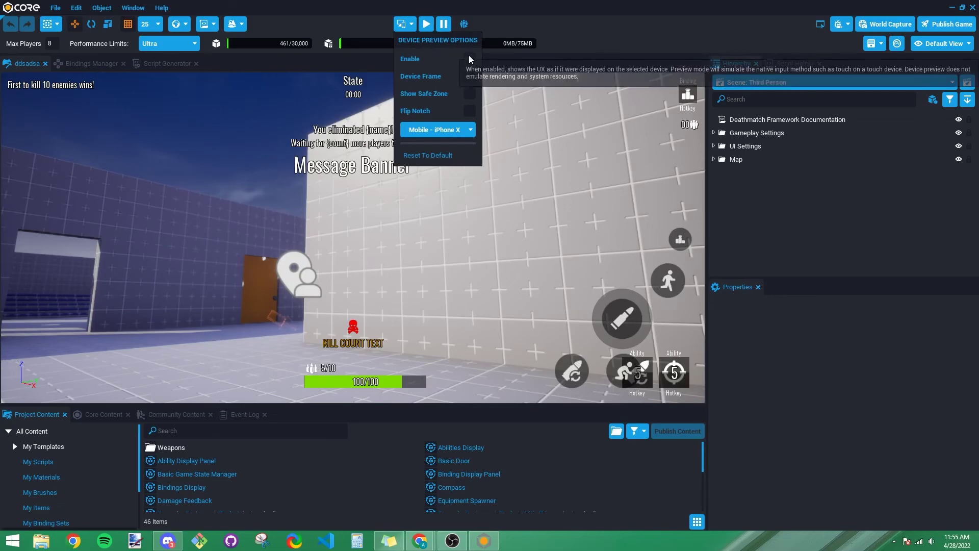
left_click(469, 57)
left_click(470, 77)
left_click(430, 27)
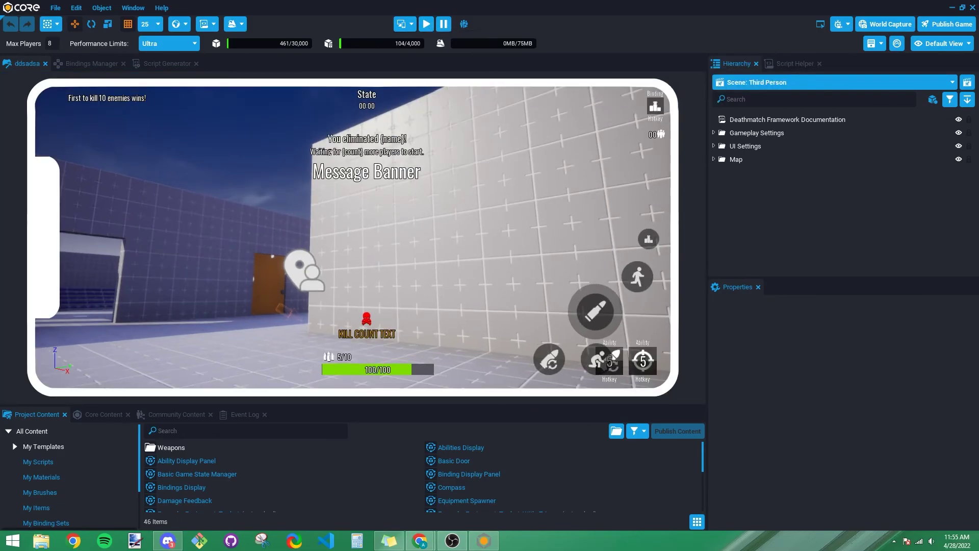
left_click_drag(426, 150, 404, 212)
left_click(189, 240)
left_click_drag(189, 240, 438, 286)
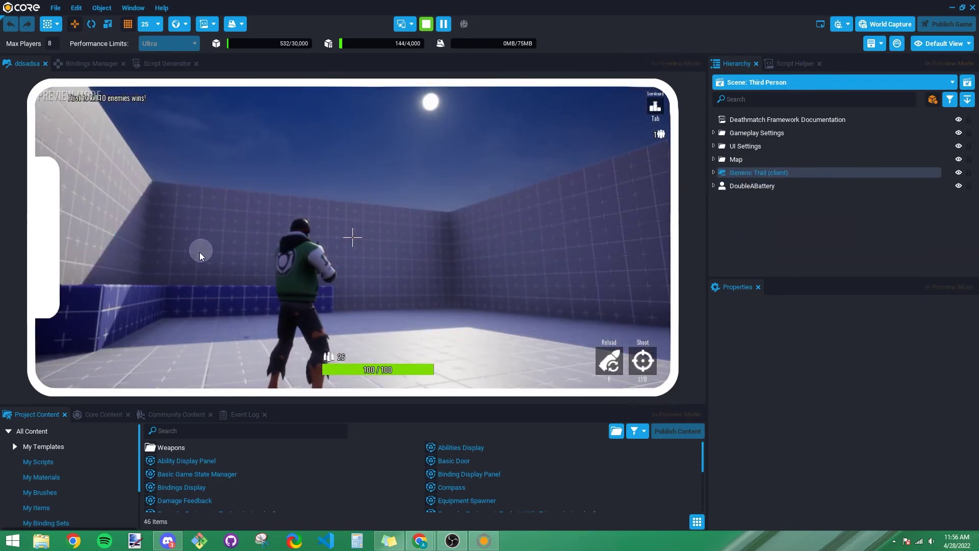
left_click(423, 26)
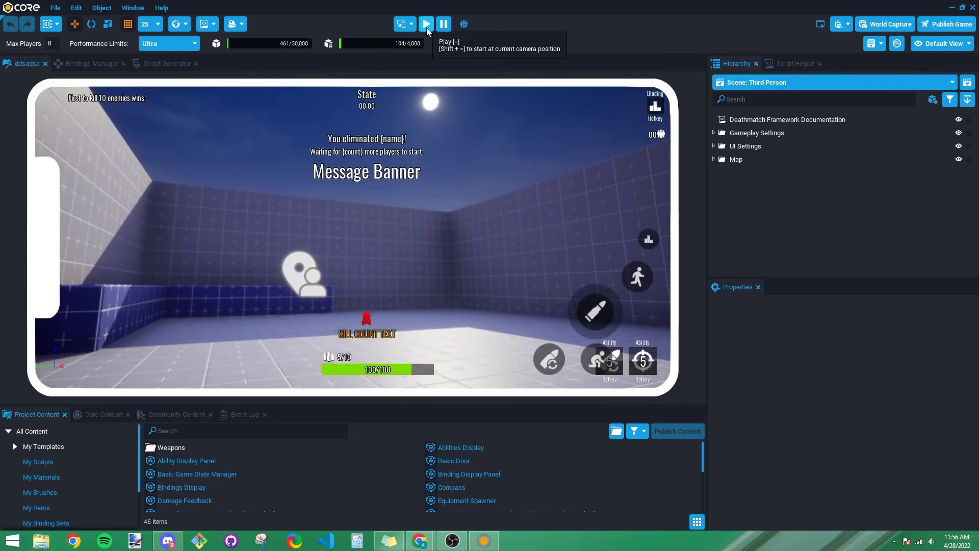
- Play-test the game in the device preview again, trying the virtual shoot and reload buttons, and stop the preview
left_click(426, 25)
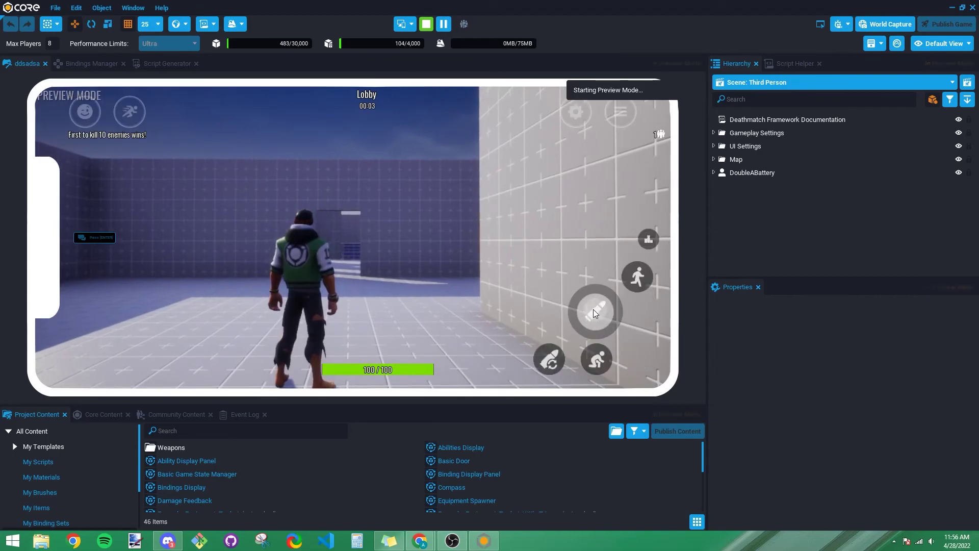
left_click_drag(191, 262, 170, 234)
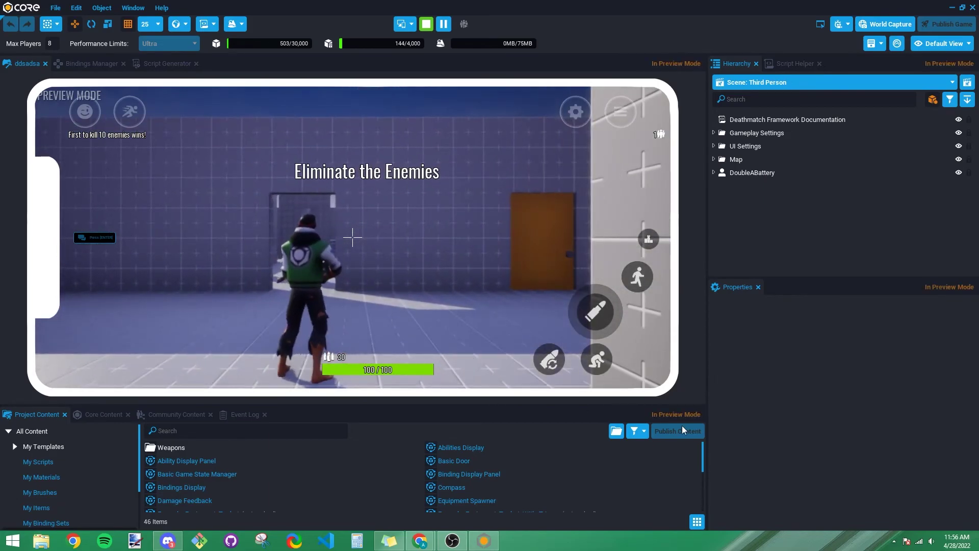
left_click(598, 313)
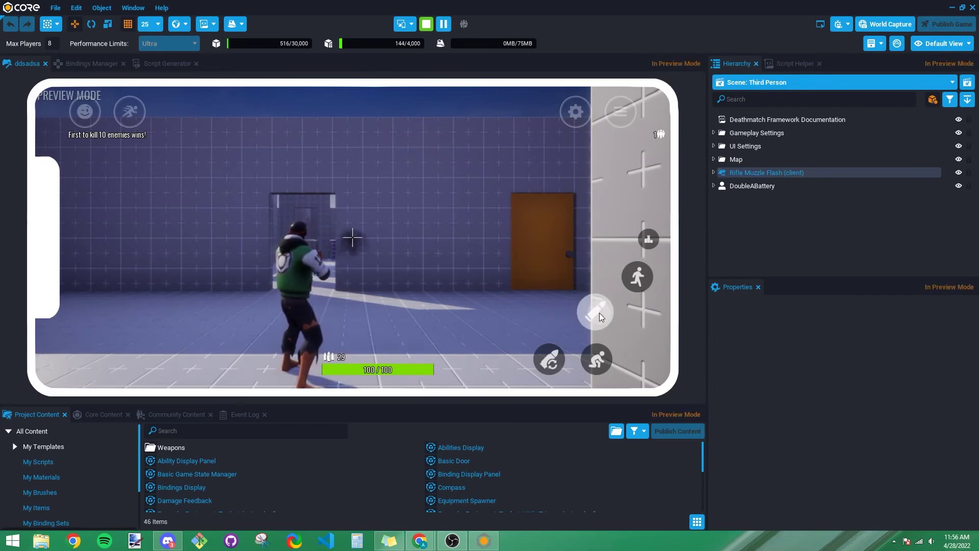
left_click_drag(271, 244, 251, 251)
left_click(550, 359)
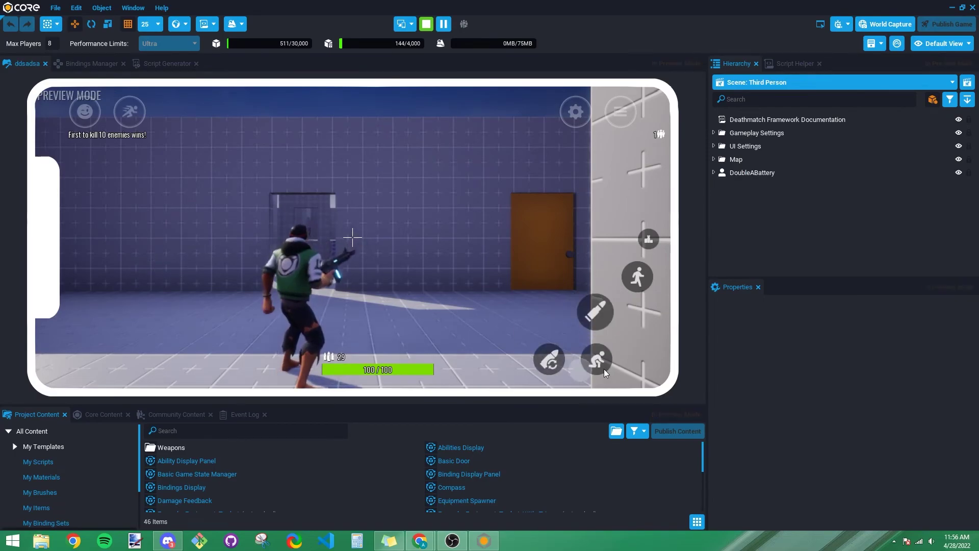
left_click(425, 24)
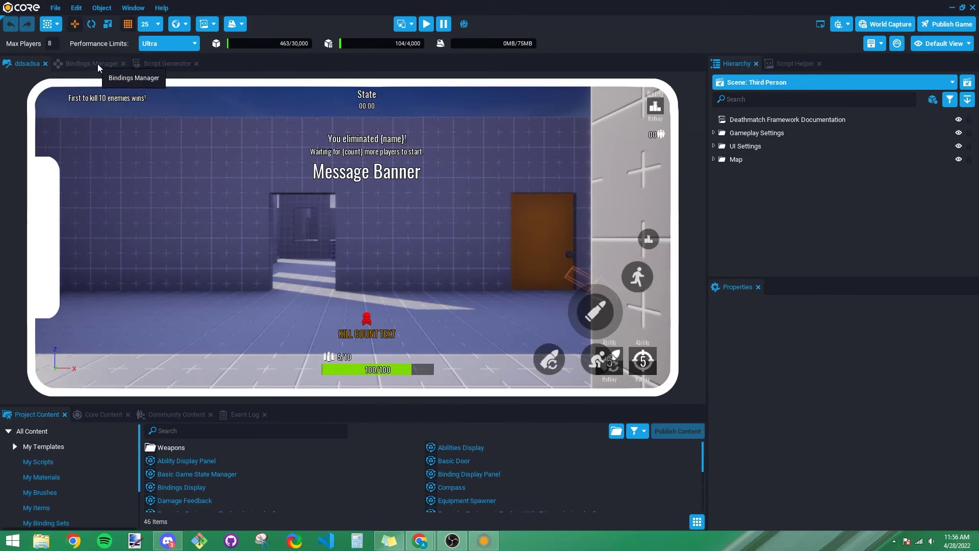
left_click(133, 8)
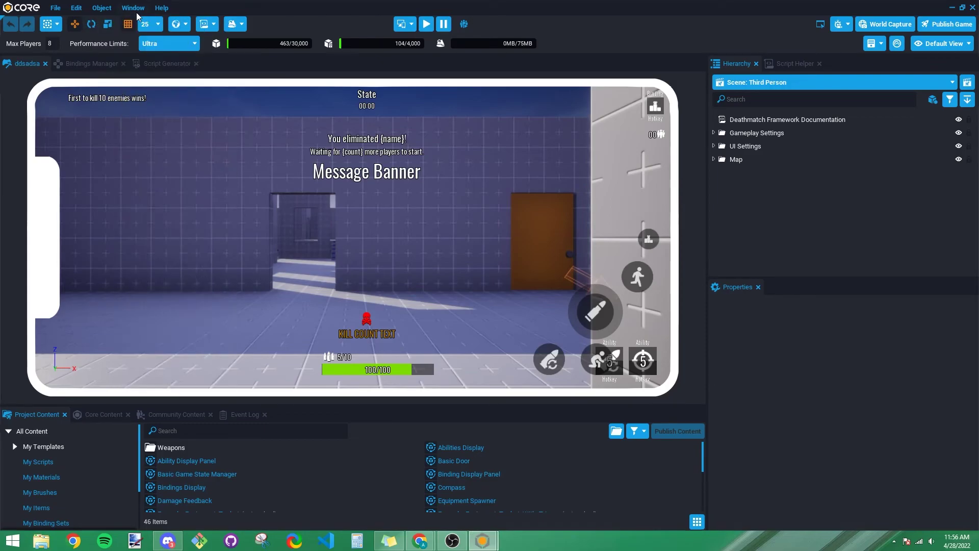
left_click(157, 79)
key("F11")
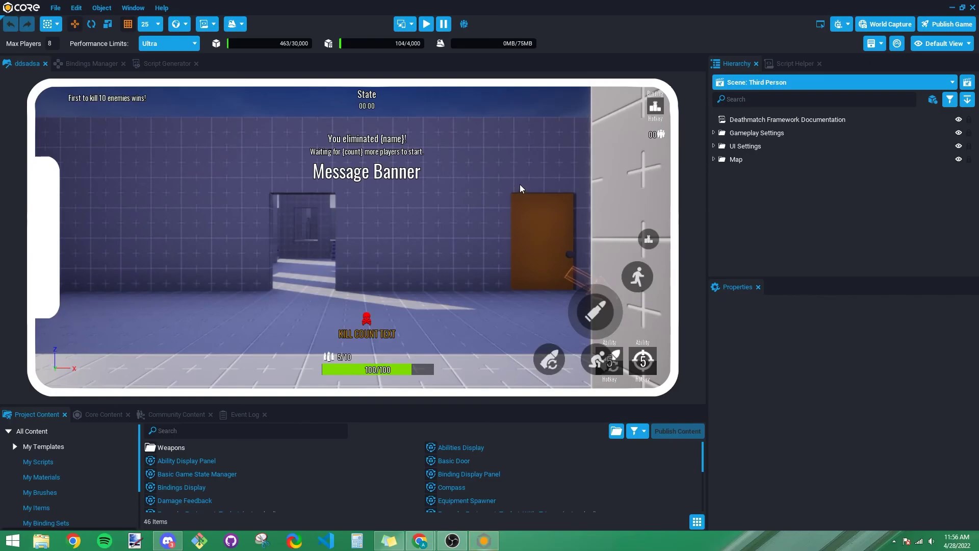
left_click(133, 8)
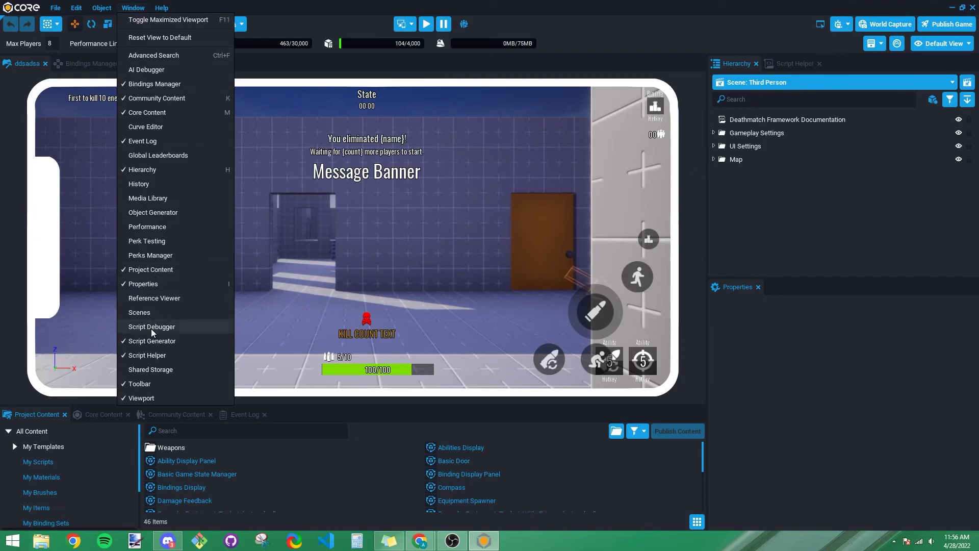
left_click(155, 340)
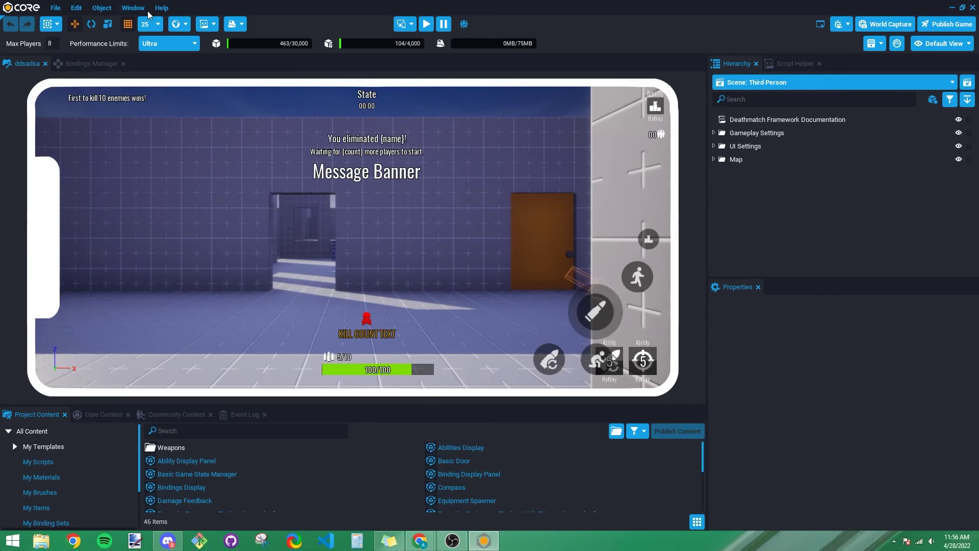
left_click(133, 8)
key("Escape")
- Open the Script Generator and examine the keyboard and controller branches of the Event: Input Changed template
left_click(207, 24)
left_click(246, 94)
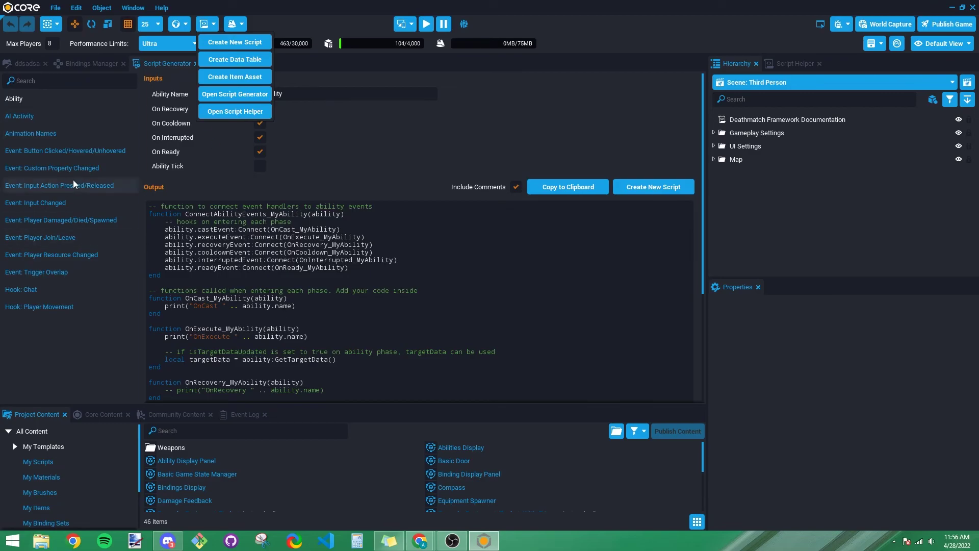
left_click(77, 202)
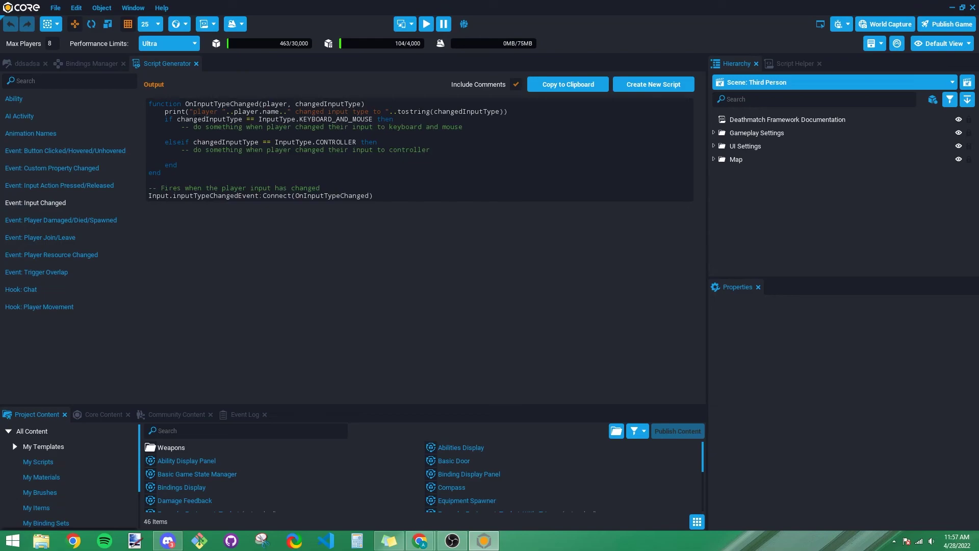
left_click_drag(199, 119, 266, 160)
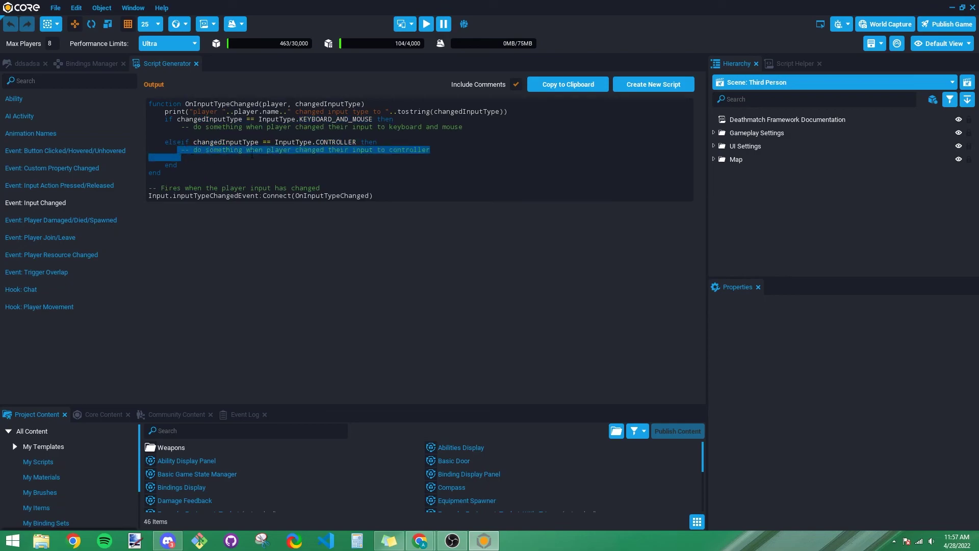
left_click(187, 155)
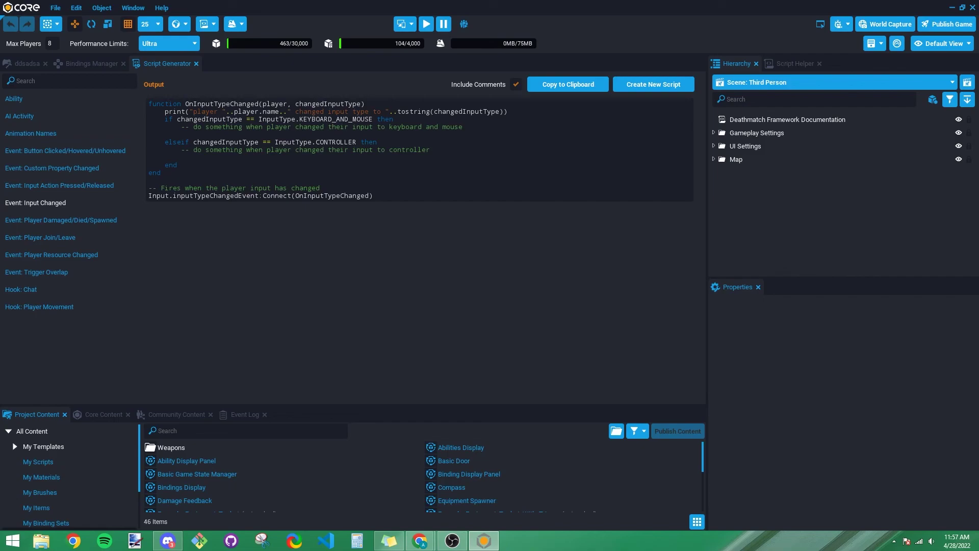
- Switch to the browser and skim the Creating Device Aware UI tutorial from its overview down to the Test the UI section
key("alt+Tab")
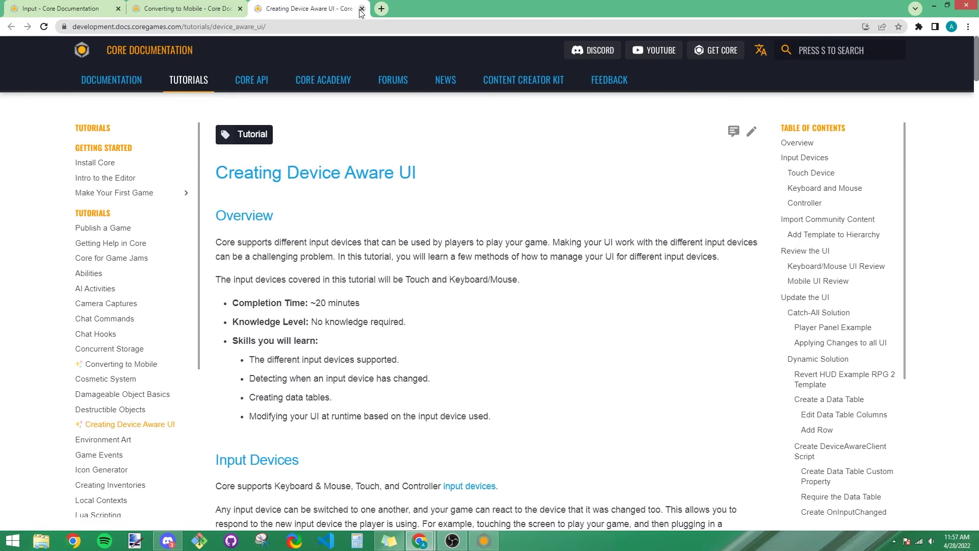
scroll(320, 317, "down", 12)
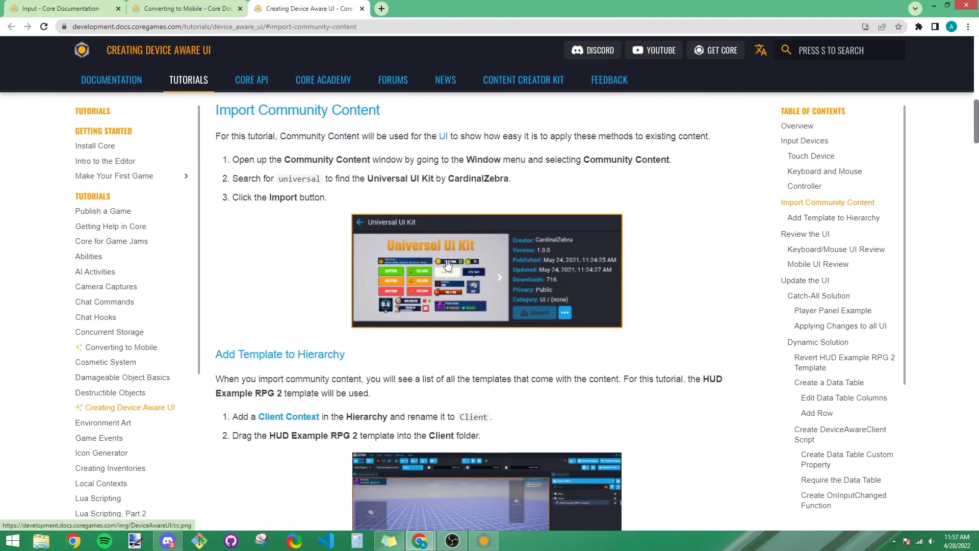
scroll(411, 273, "down", 1)
scroll(407, 275, "down", 3)
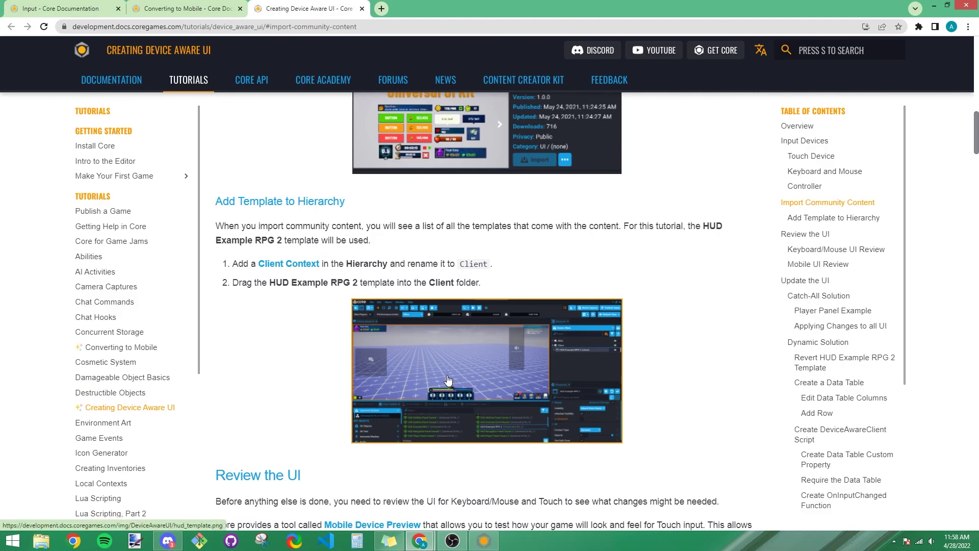
scroll(544, 325, "down", 6)
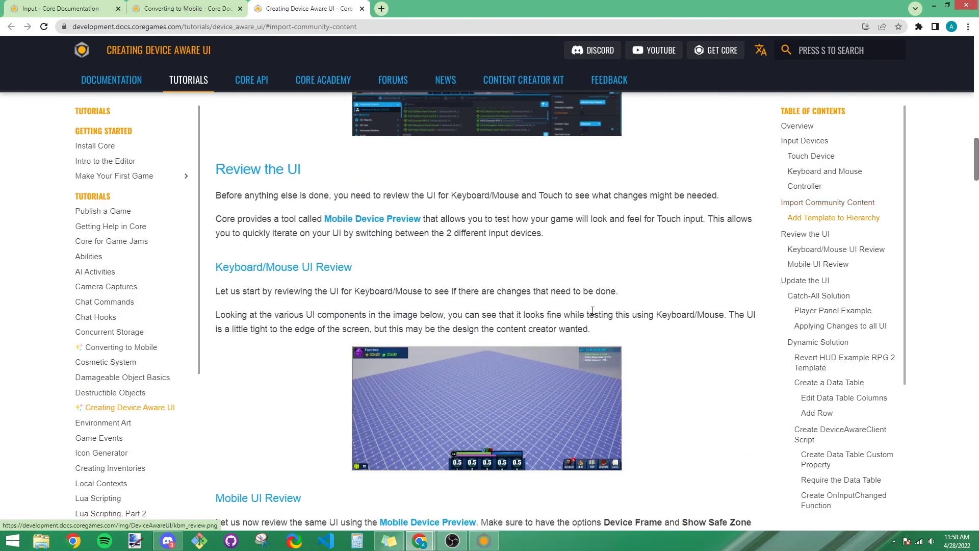
left_click_drag(975, 158, 975, 459)
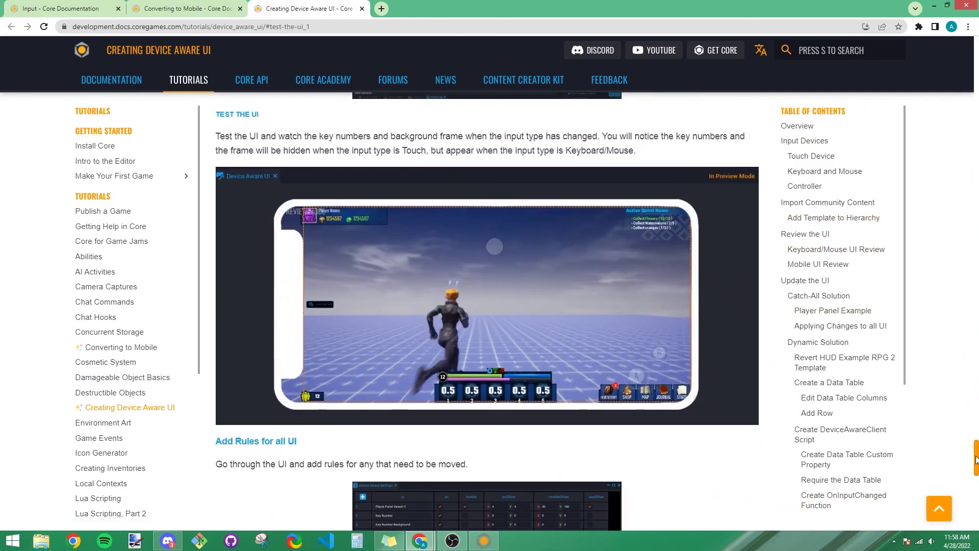